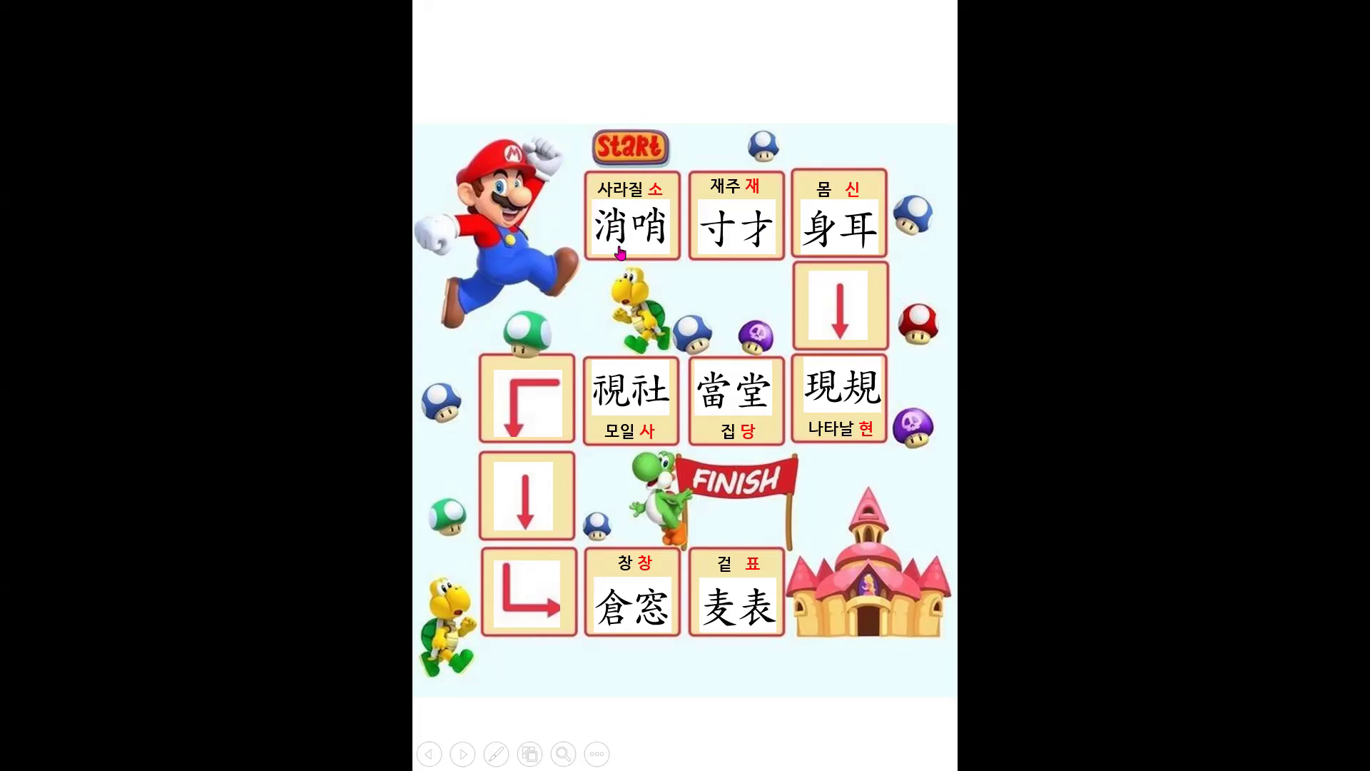
- Test the Mario maze slideshow by choosing 消 for 소, trying the wrong character 寸 for 재, and restoring the tiles
{"action": "left_click", "coordinate": [619, 240]}
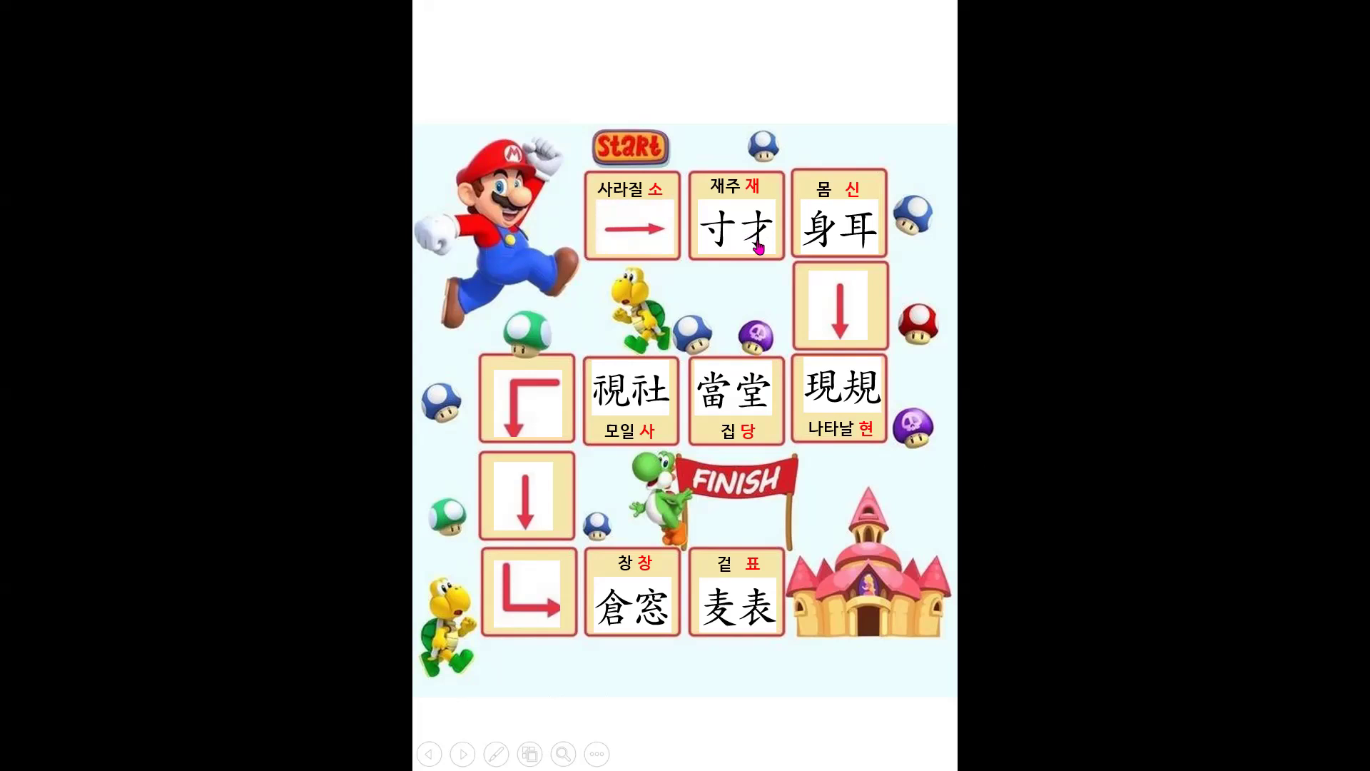
{"action": "left_click", "coordinate": [714, 237]}
{"action": "left_click", "coordinate": [553, 207]}
{"action": "left_click", "coordinate": [553, 207]}
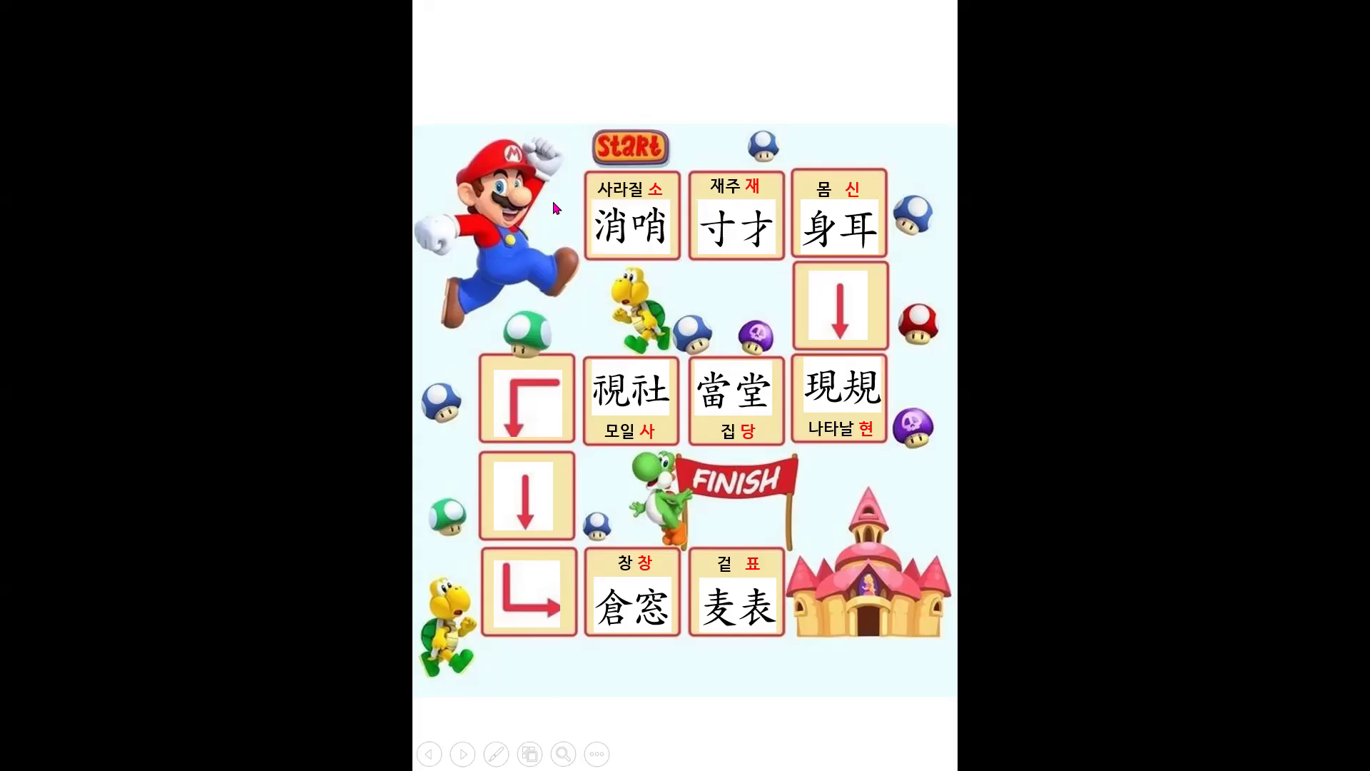
- Play the Mario maze to the finish by choosing the character that matches each tile's reading, starting with 消, and leave the slideshow
{"action": "left_click", "coordinate": [609, 236]}
{"action": "left_click", "coordinate": [749, 227]}
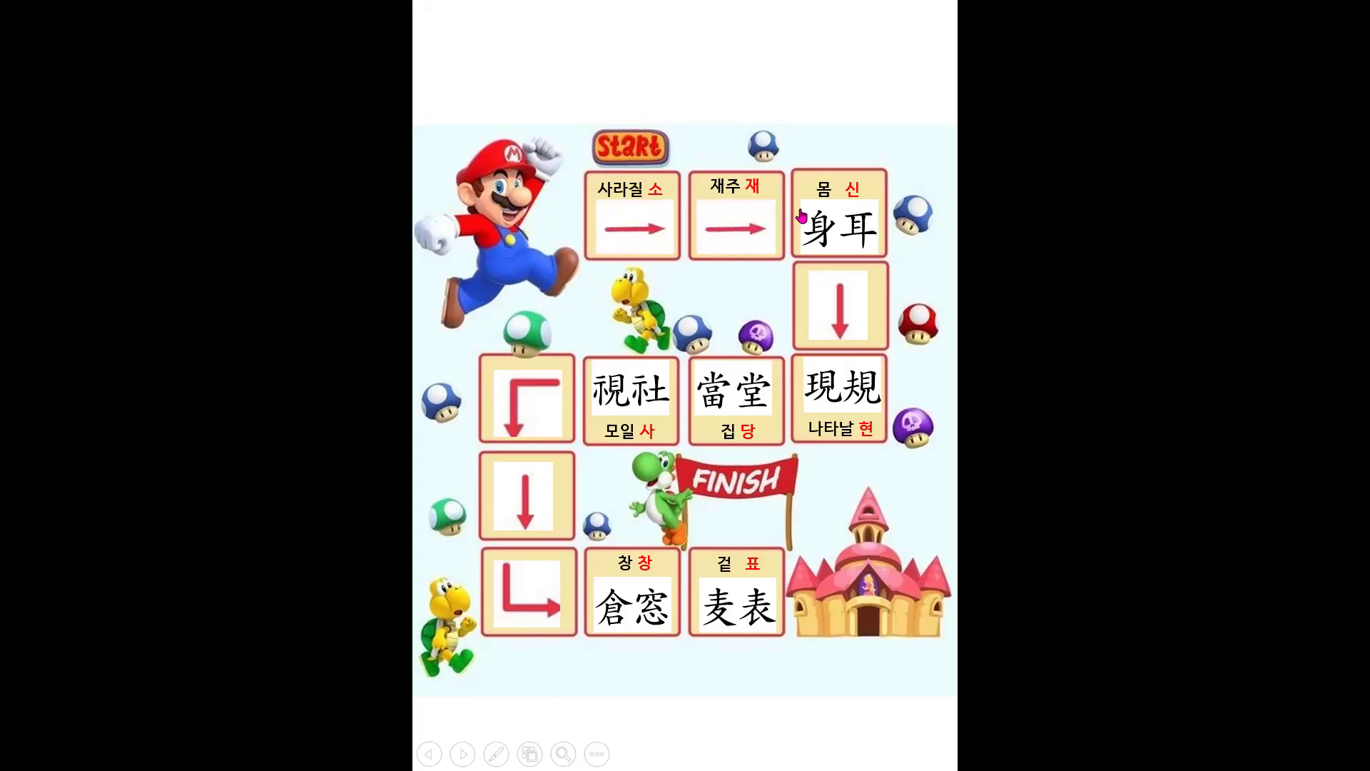
{"action": "left_click", "coordinate": [816, 227]}
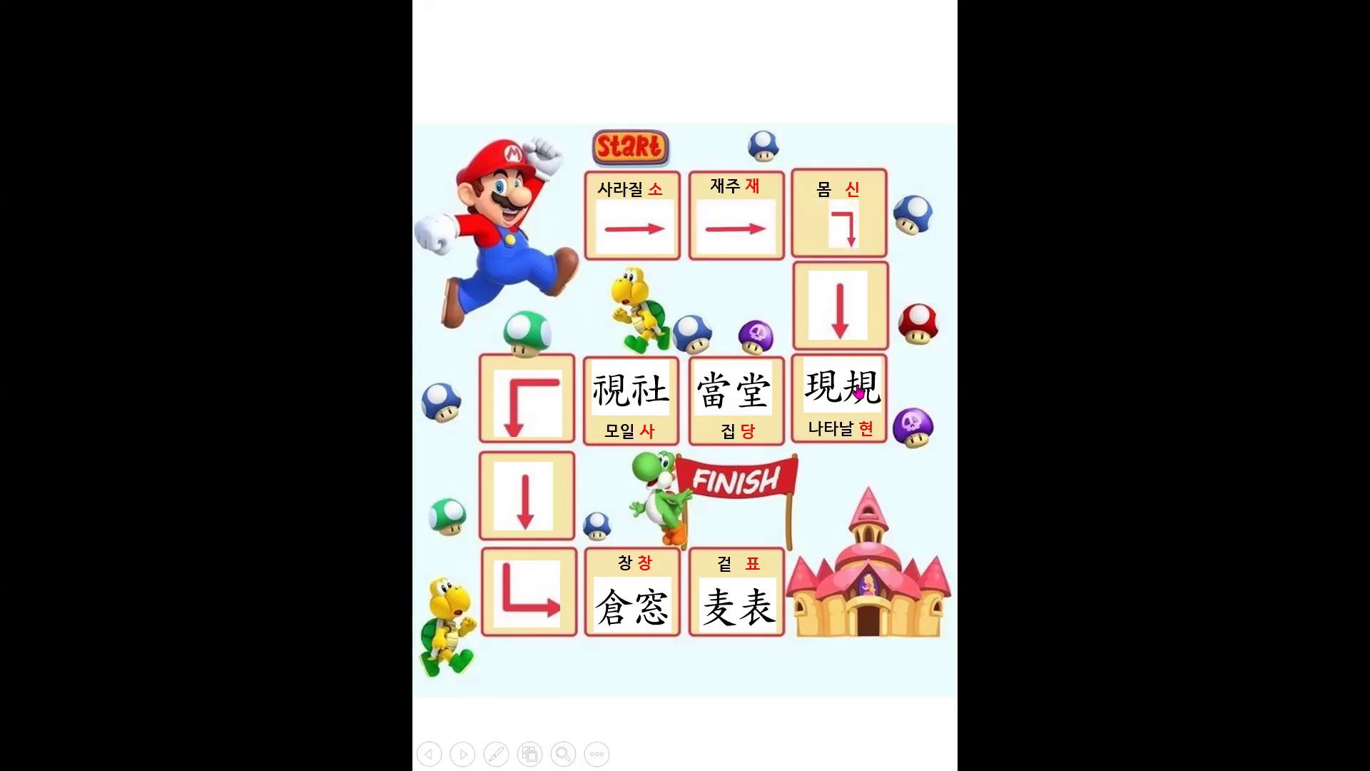
{"action": "left_click", "coordinate": [826, 397]}
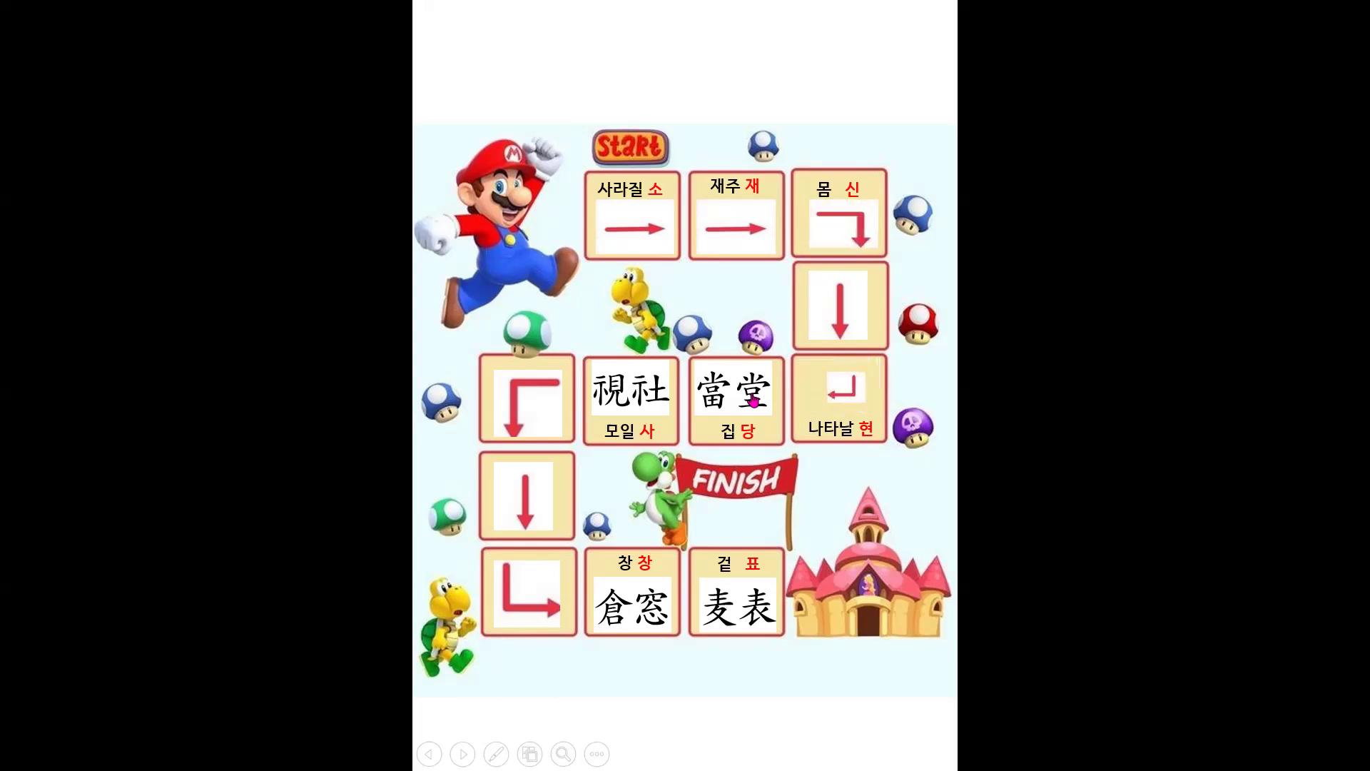
{"action": "left_click", "coordinate": [736, 392]}
{"action": "left_click", "coordinate": [647, 404]}
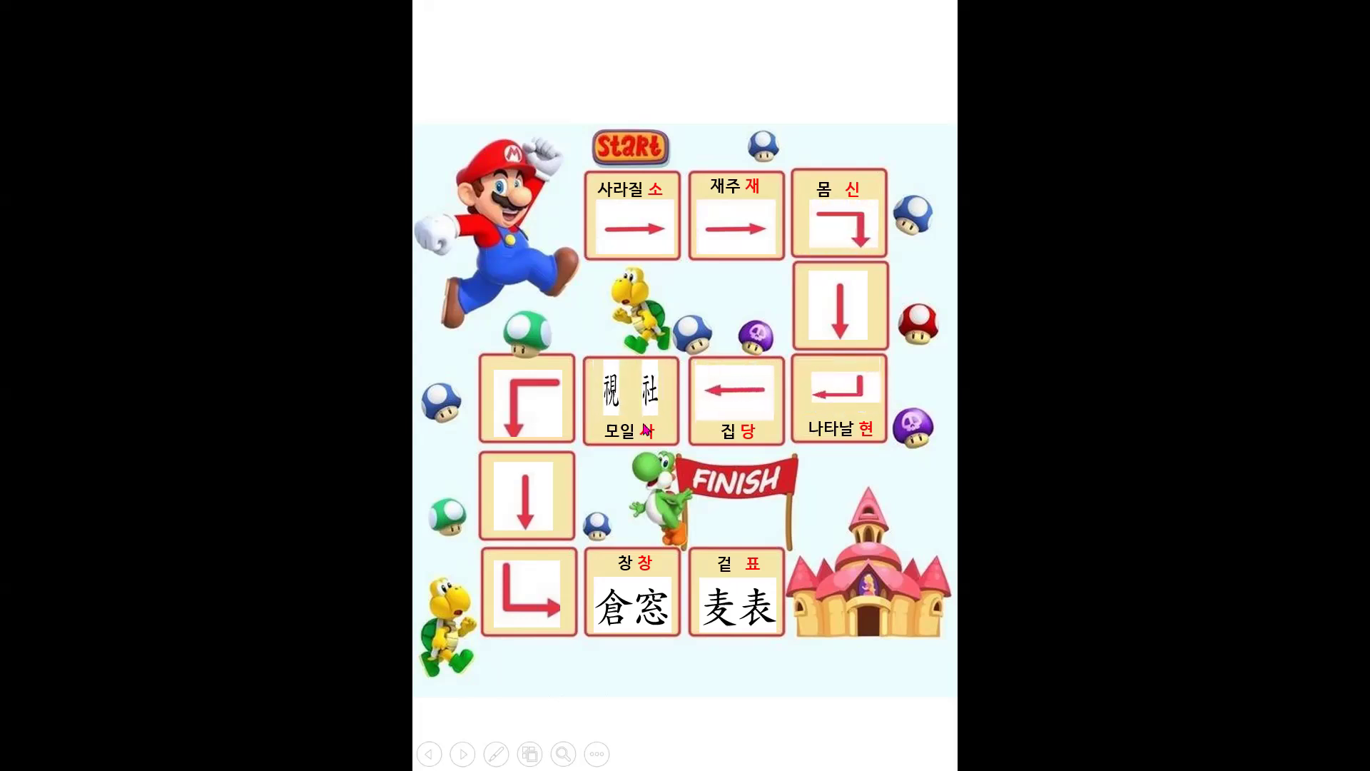
{"action": "left_click", "coordinate": [652, 616]}
{"action": "left_click", "coordinate": [737, 615]}
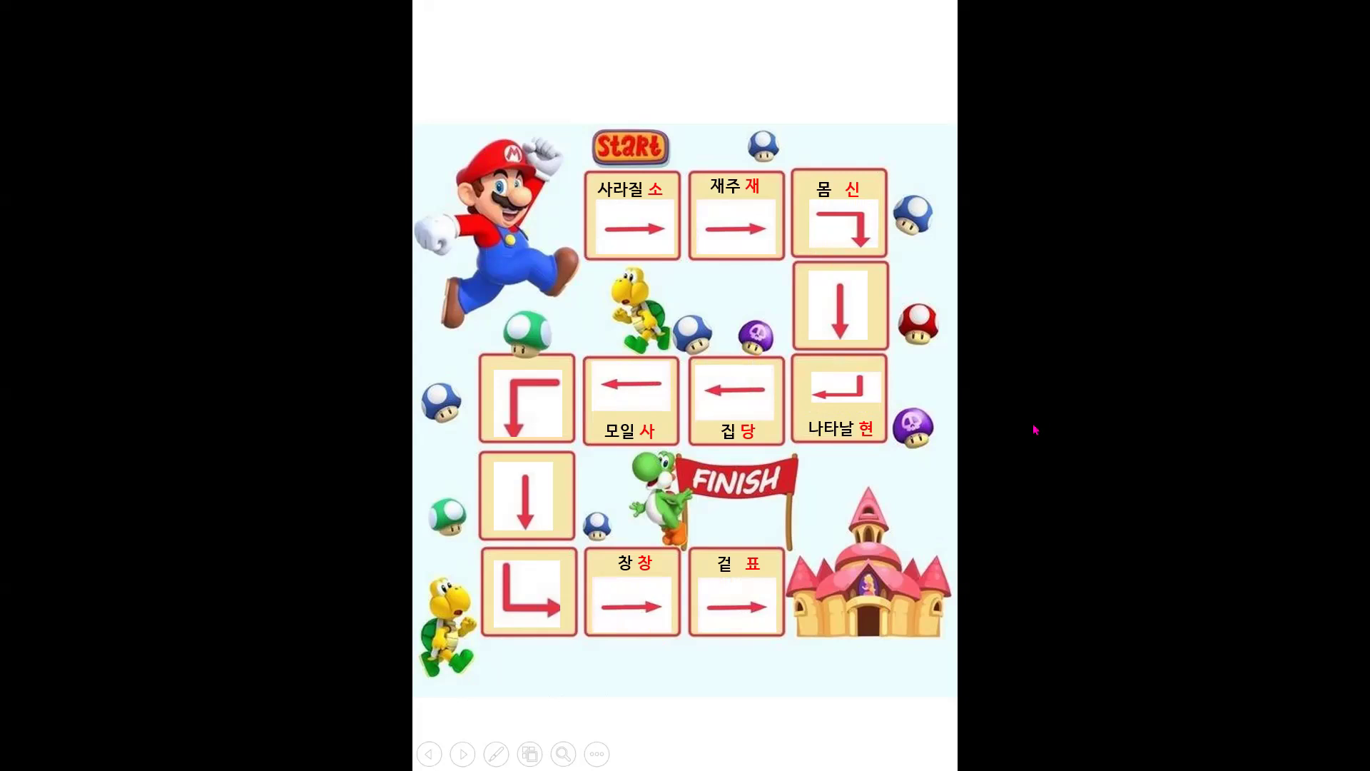
{"action": "left_click", "coordinate": [997, 486]}
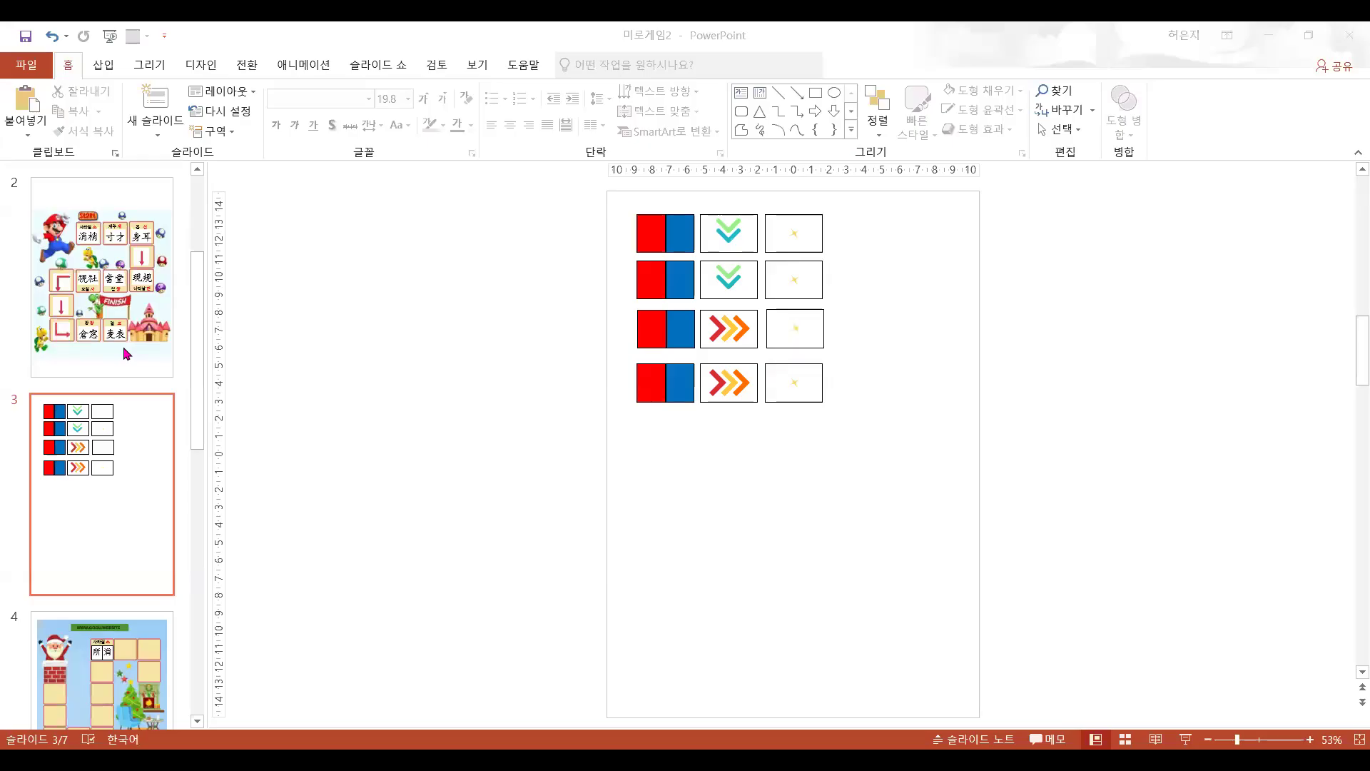
- Look through the other maze templates on slides 4 to 7, and go back to the Mario maze on slide 2
{"action": "left_click", "coordinate": [125, 353]}
{"action": "left_click", "coordinate": [164, 646]}
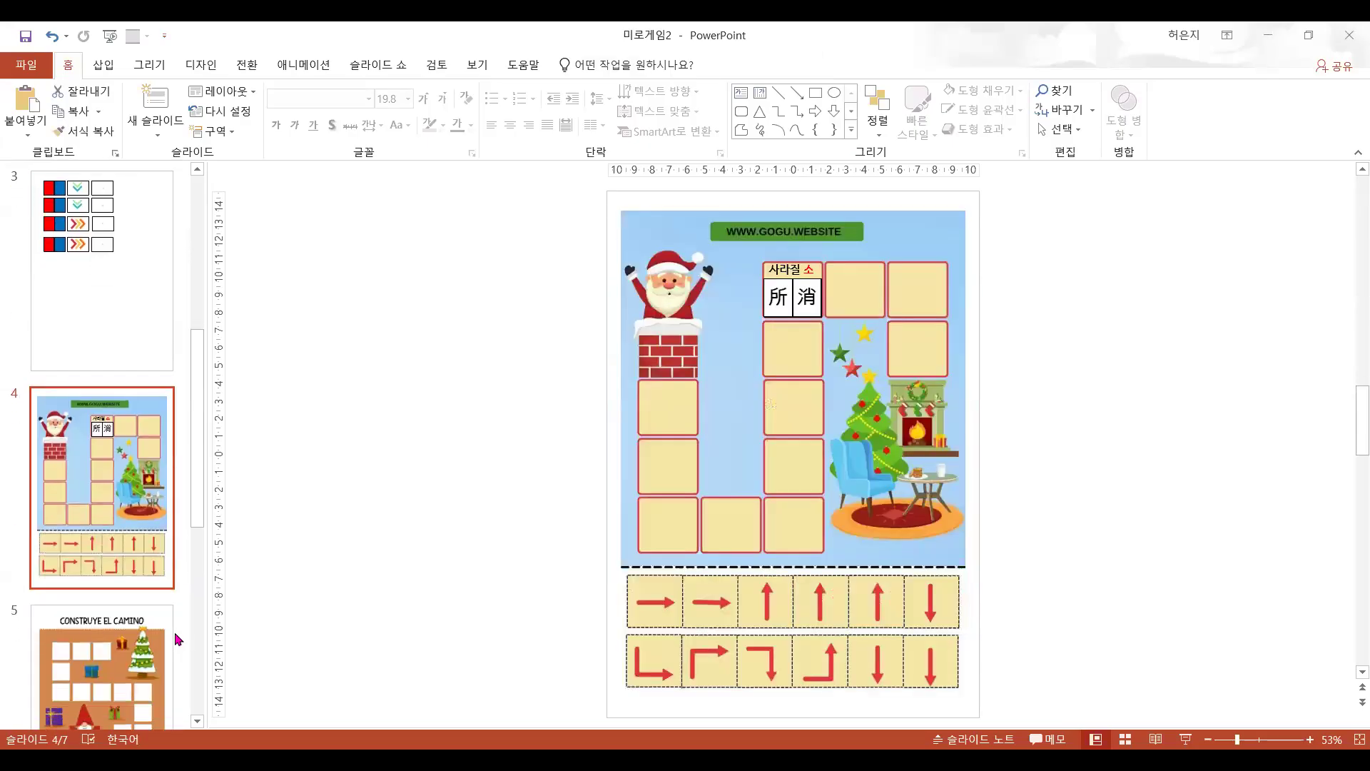
{"action": "scroll", "coordinate": [117, 503], "scroll_direction": "down", "scroll_amount": 3}
{"action": "left_click", "coordinate": [137, 673]}
{"action": "left_click", "coordinate": [132, 589]}
{"action": "scroll", "coordinate": [131, 585], "scroll_direction": "up", "scroll_amount": 10}
{"action": "left_click", "coordinate": [130, 584]}
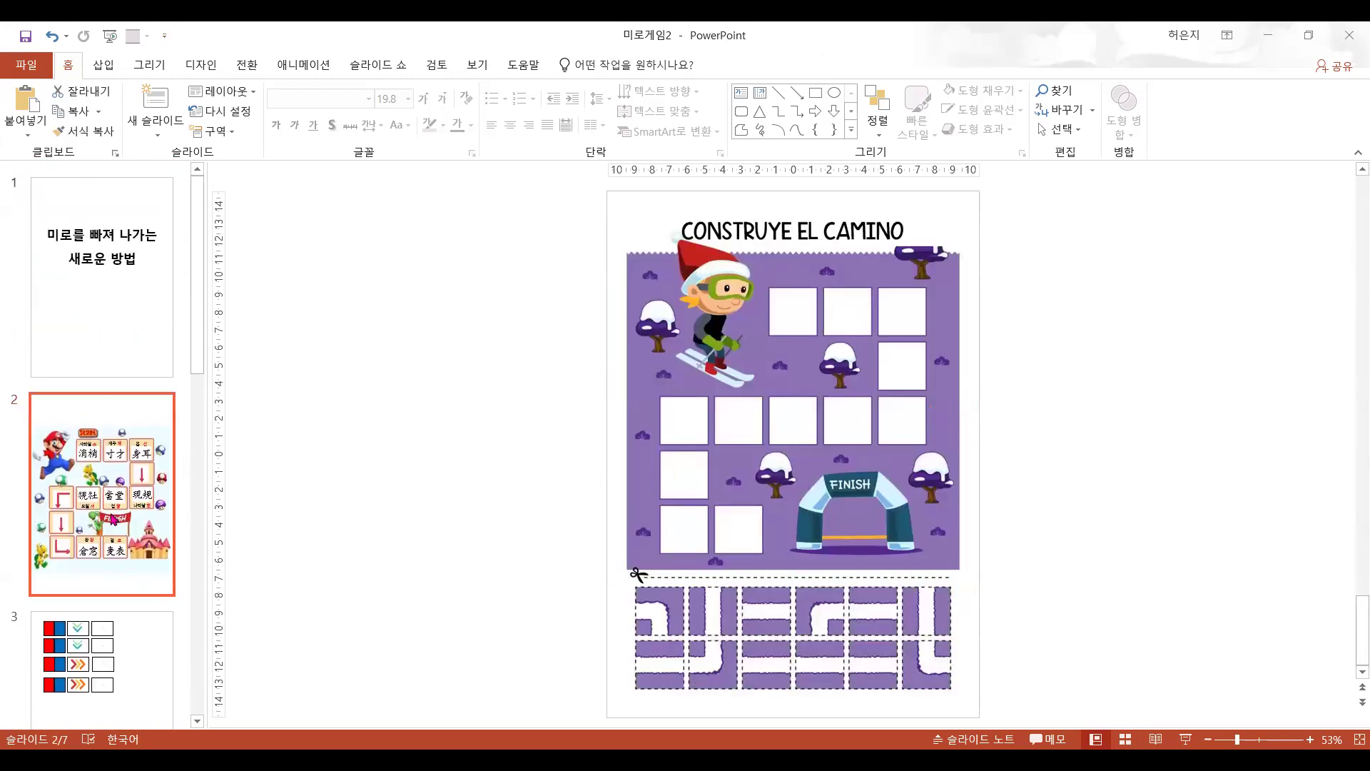
- Open slide 3 and view its four rows of prepared game tiles up close
{"action": "scroll", "coordinate": [112, 520], "scroll_direction": "down", "scroll_amount": 3}
{"action": "left_click", "coordinate": [113, 519]}
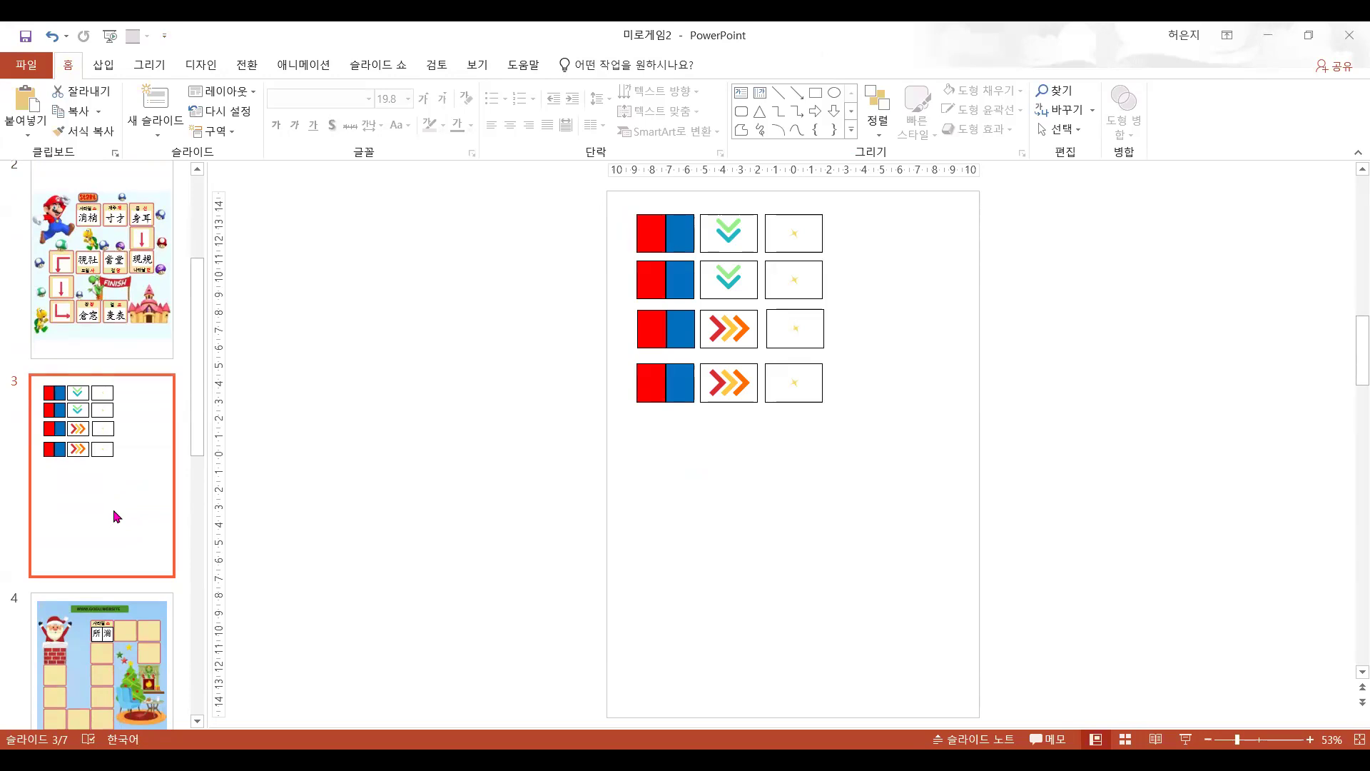
{"action": "scroll", "coordinate": [174, 509], "scroll_direction": "down", "scroll_amount": 2}
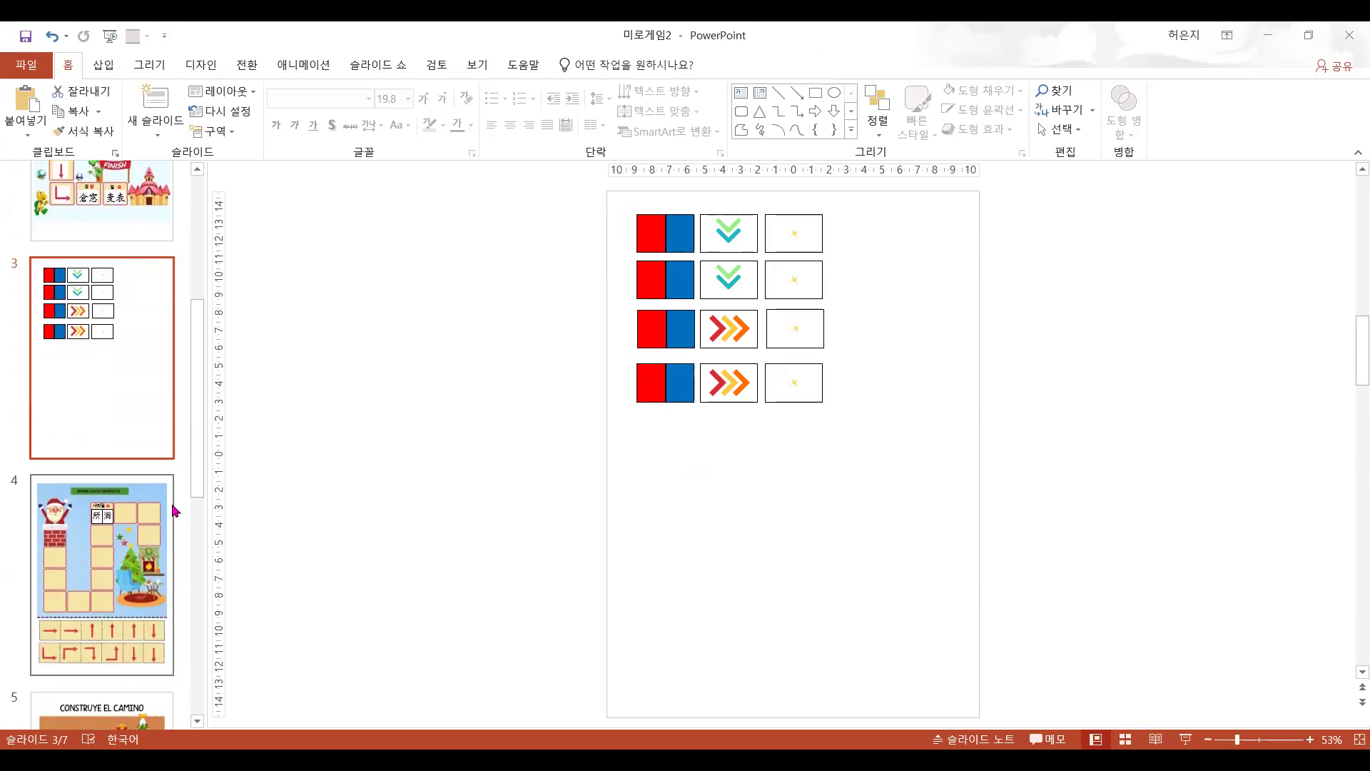
{"action": "scroll", "coordinate": [868, 551], "scroll_direction": "up", "scroll_amount": 5}
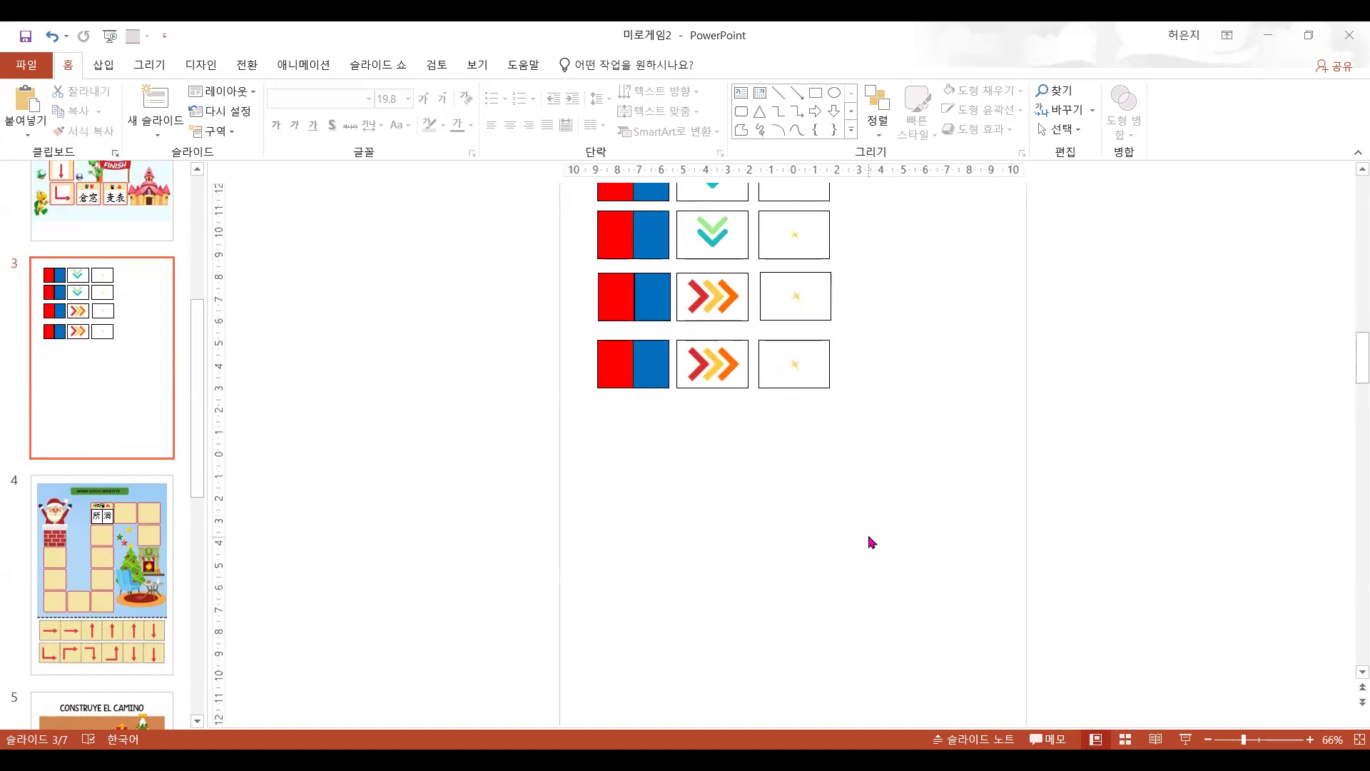
{"action": "scroll", "coordinate": [872, 542], "scroll_direction": "up", "scroll_amount": 2}
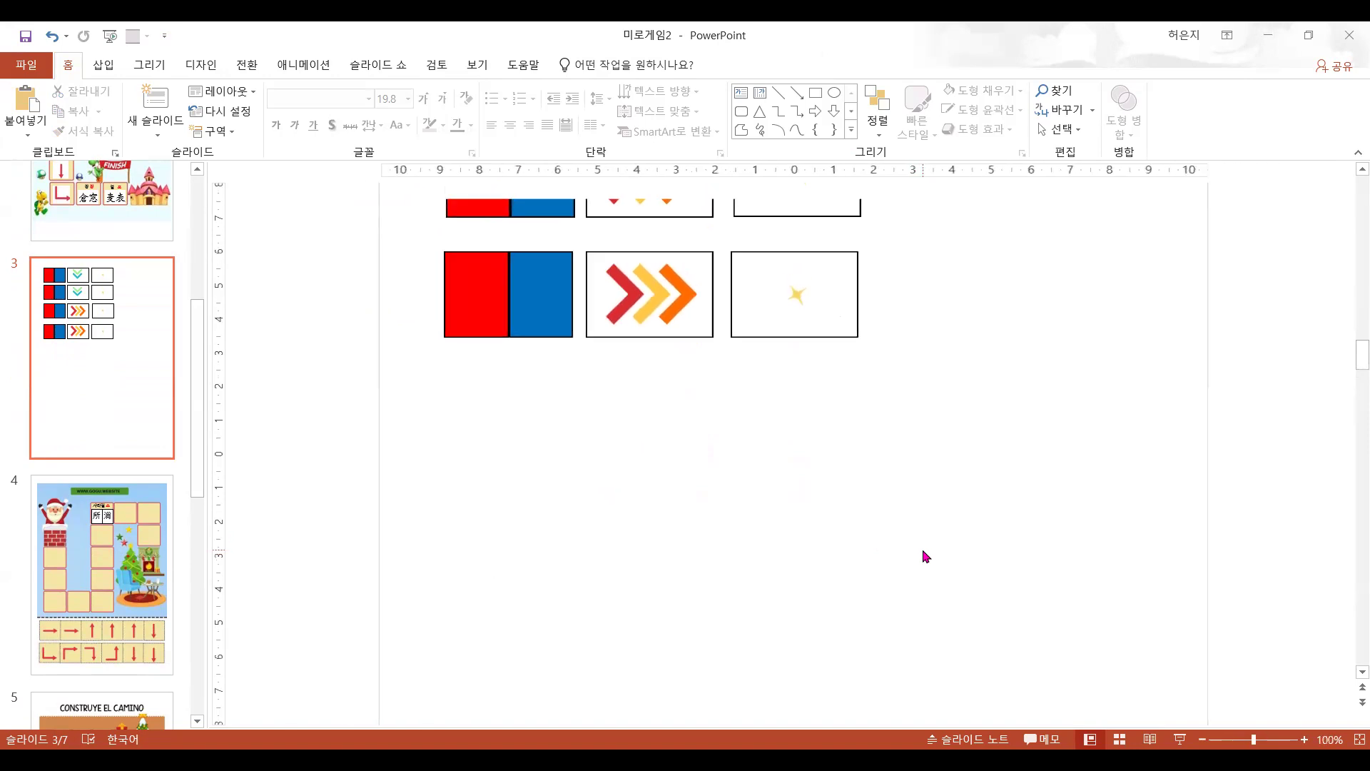
{"action": "scroll", "coordinate": [926, 557], "scroll_direction": "down", "scroll_amount": 2}
{"action": "scroll", "coordinate": [925, 557], "scroll_direction": "up", "scroll_amount": 3}
{"action": "scroll", "coordinate": [926, 556], "scroll_direction": "up", "scroll_amount": 1}
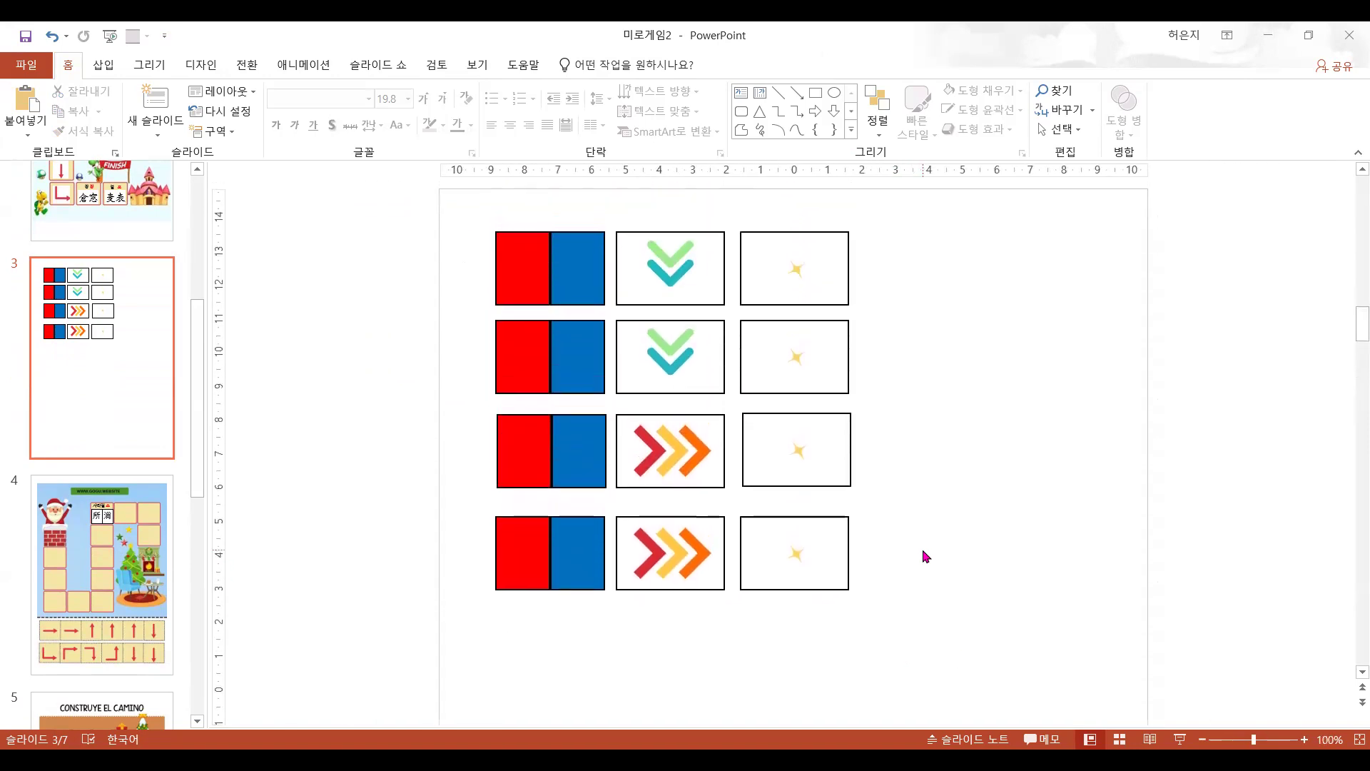
- Examine the paired red and blue choice rectangles in all four rows of slide 3
{"action": "left_click", "coordinate": [581, 285]}
{"action": "left_click", "coordinate": [521, 289]}
{"action": "left_click", "coordinate": [513, 365]}
{"action": "left_click", "coordinate": [576, 368]}
{"action": "left_click", "coordinate": [518, 439]}
{"action": "left_click", "coordinate": [578, 453]}
{"action": "left_click", "coordinate": [528, 542]}
{"action": "left_click", "coordinate": [566, 551]}
{"action": "left_click", "coordinate": [511, 427]}
{"action": "left_click", "coordinate": [578, 450]}
{"action": "left_click", "coordinate": [513, 357]}
{"action": "left_click", "coordinate": [581, 354]}
{"action": "left_click", "coordinate": [514, 268]}
{"action": "left_click", "coordinate": [581, 261]}
- Examine the arrow tiles and the star tiles beside the red and blue pairs in all four rows
{"action": "left_click", "coordinate": [690, 276]}
{"action": "left_click", "coordinate": [820, 276]}
{"action": "left_click", "coordinate": [712, 337]}
{"action": "left_click", "coordinate": [826, 369]}
{"action": "left_click", "coordinate": [666, 458]}
{"action": "left_click", "coordinate": [764, 485]}
{"action": "left_click", "coordinate": [691, 537]}
{"action": "left_click", "coordinate": [794, 552]}
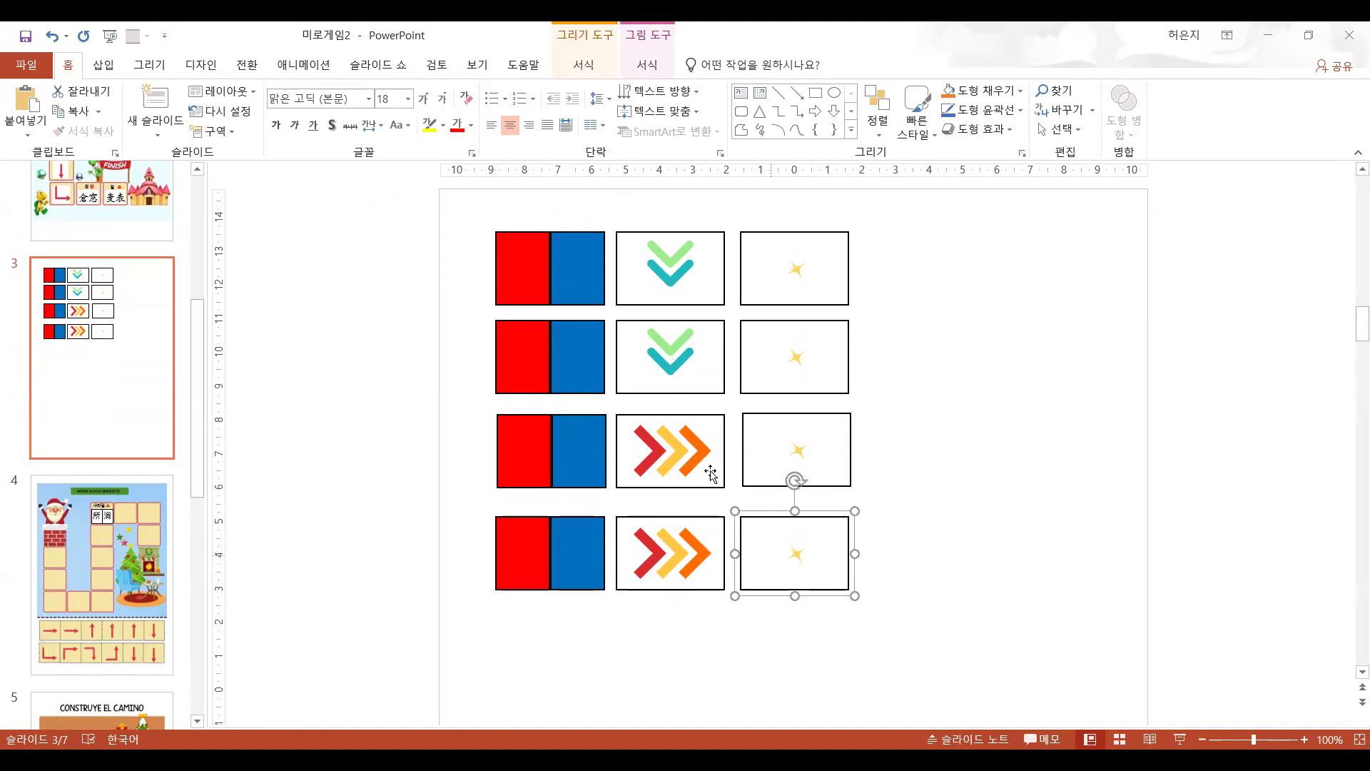
{"action": "left_click", "coordinate": [659, 263]}
{"action": "left_click", "coordinate": [687, 450]}
{"action": "left_click", "coordinate": [694, 571]}
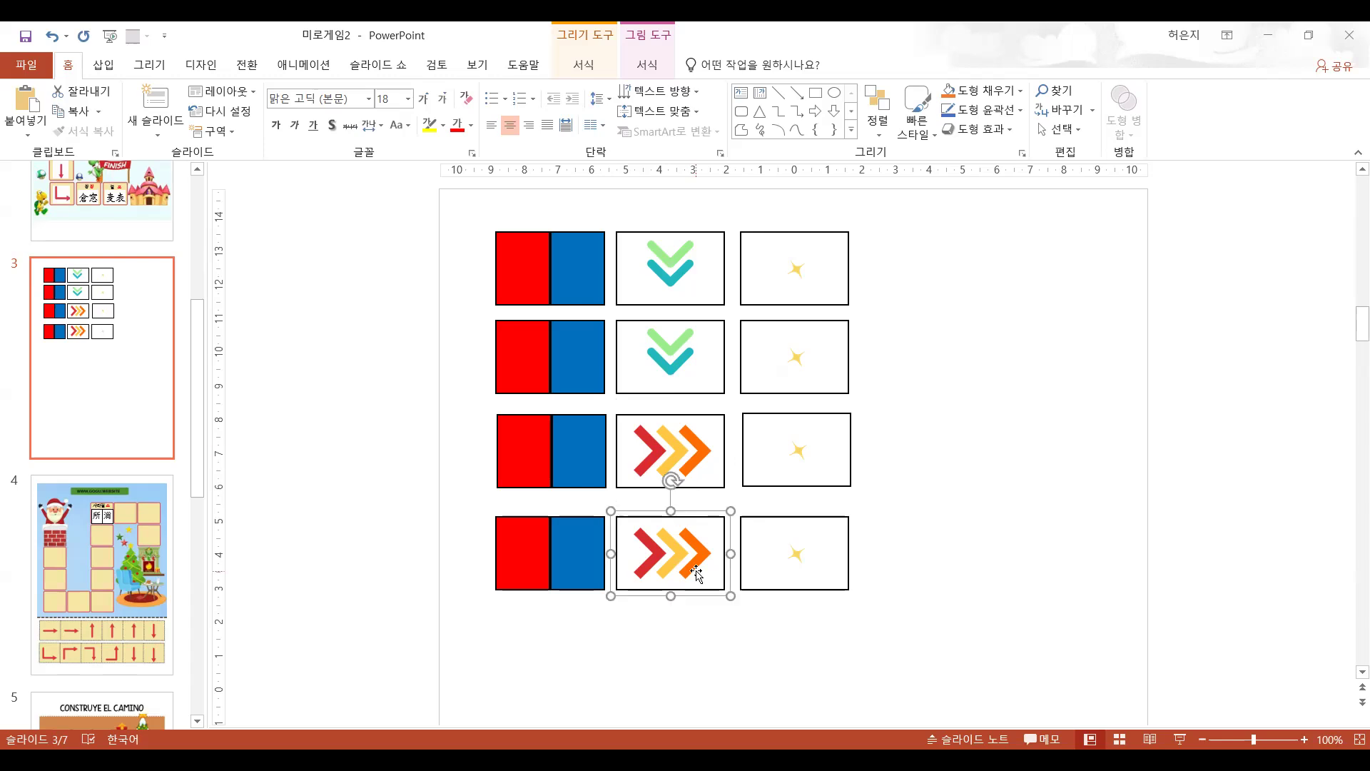
{"action": "left_click", "coordinate": [815, 243]}
{"action": "left_click", "coordinate": [815, 330]}
{"action": "left_click", "coordinate": [821, 453]}
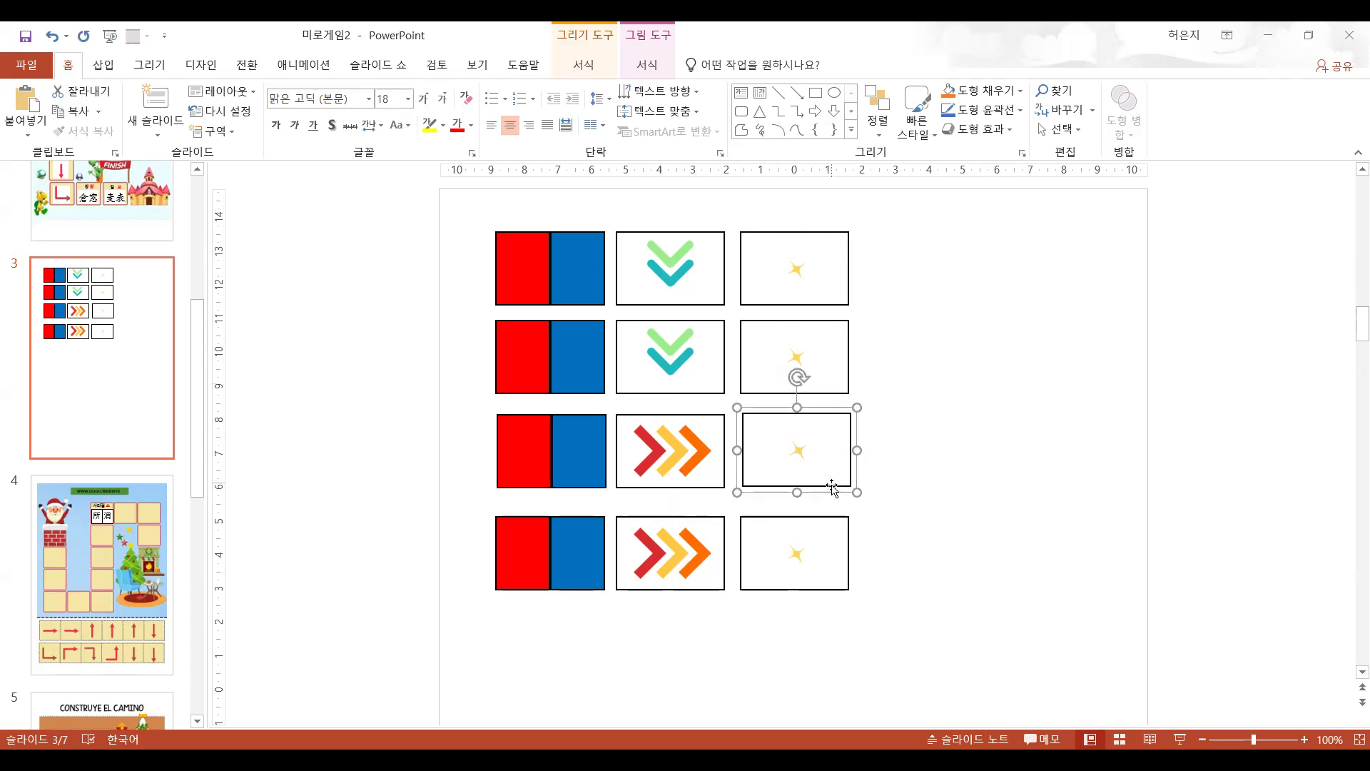
{"action": "left_click", "coordinate": [821, 532]}
- Show the Animation Pane and examine the triggered effects assigned to all tiles on slide 3
{"action": "scroll", "coordinate": [1018, 411], "scroll_direction": "down", "scroll_amount": 3}
{"action": "left_click", "coordinate": [288, 67]}
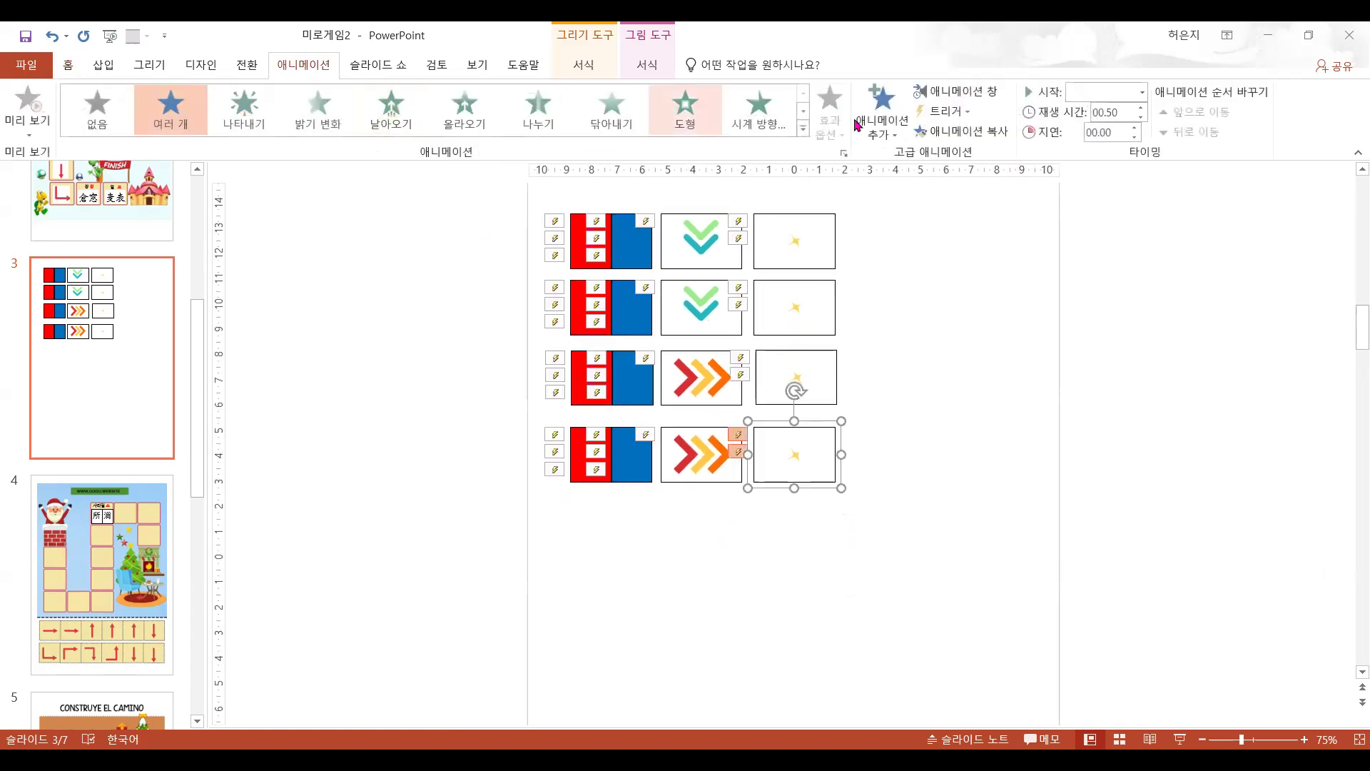
{"action": "scroll", "coordinate": [966, 248], "scroll_direction": "down", "scroll_amount": 1}
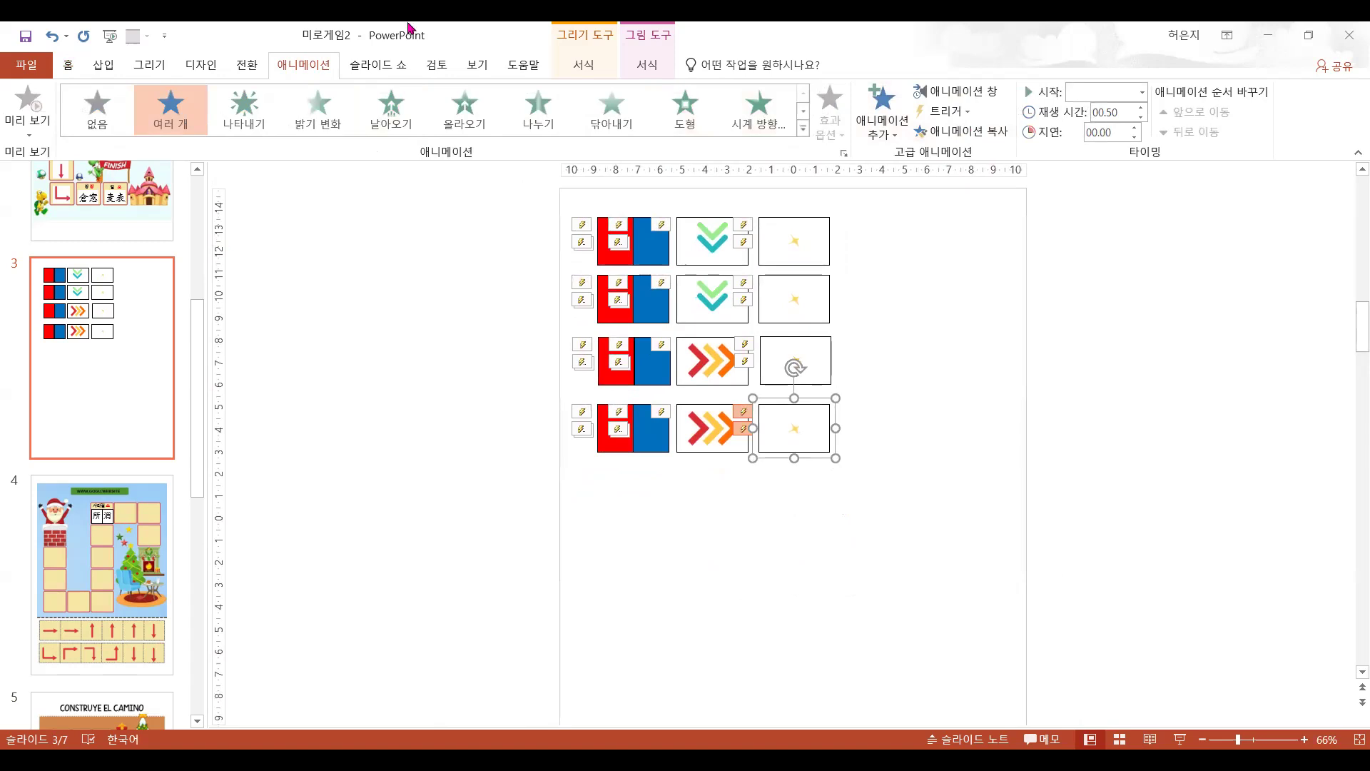
{"action": "left_click", "coordinate": [971, 94]}
{"action": "scroll", "coordinate": [1249, 444], "scroll_direction": "down", "scroll_amount": 6}
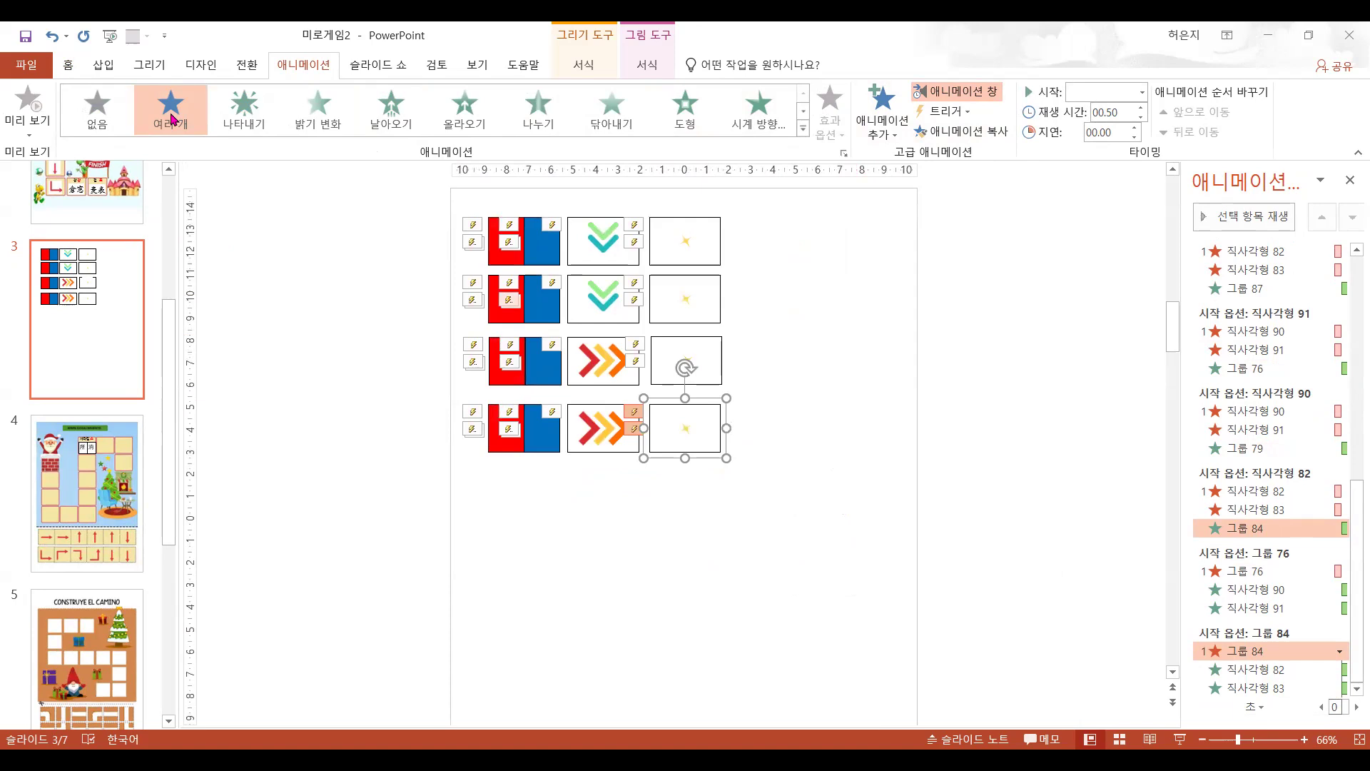
{"action": "key", "text": "ctrl+a"}
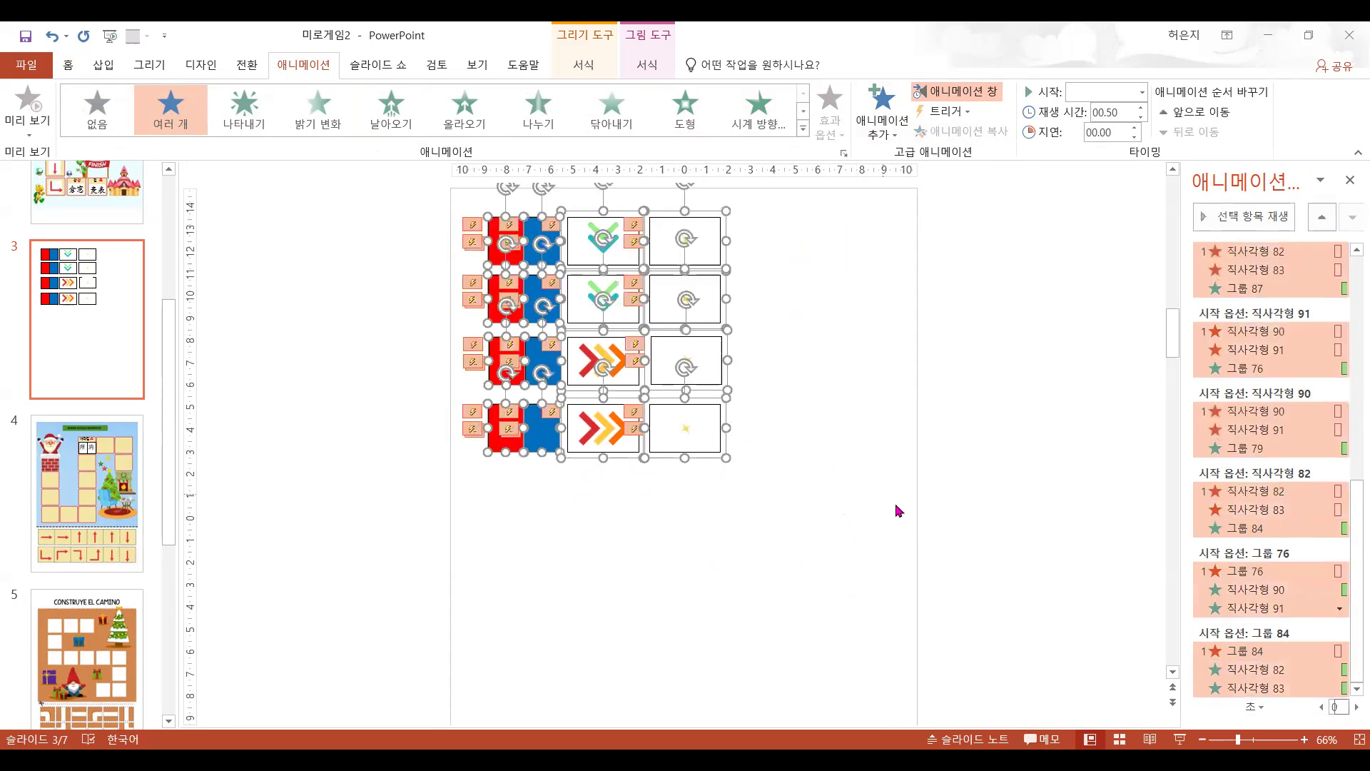
{"action": "left_click", "coordinate": [893, 542]}
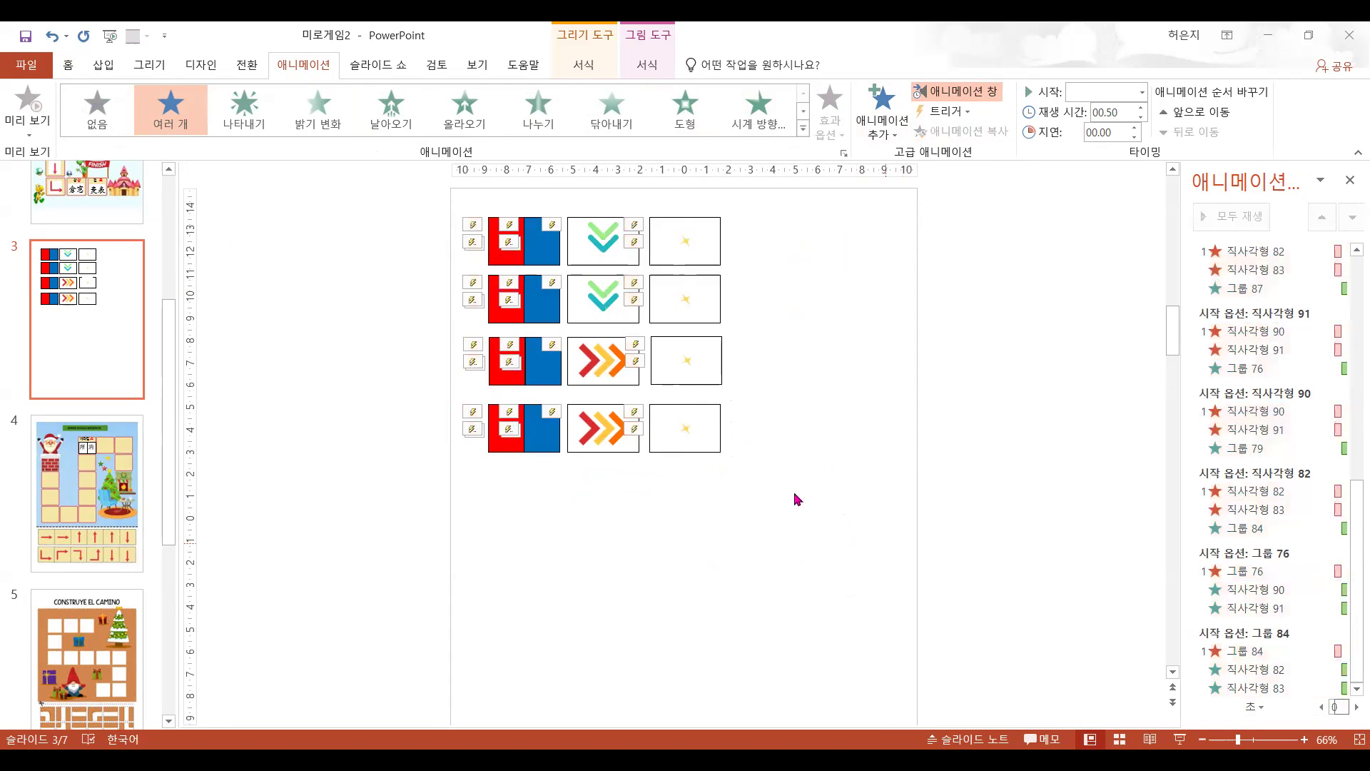
- Insert a 2.54 cm rounded square on slide 3, placed below the lowest red and blue pair
{"action": "left_click", "coordinate": [69, 68]}
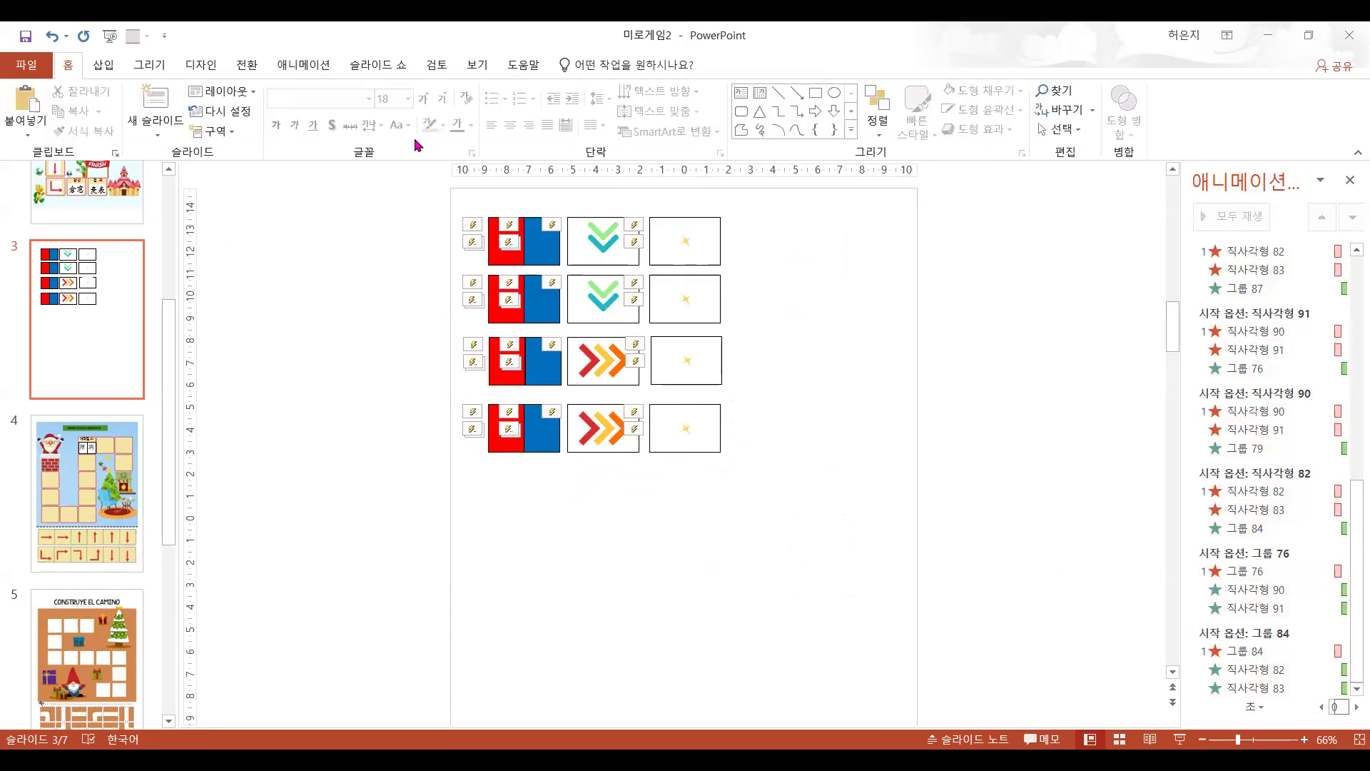
{"action": "left_click", "coordinate": [103, 65]}
{"action": "left_click", "coordinate": [288, 127]}
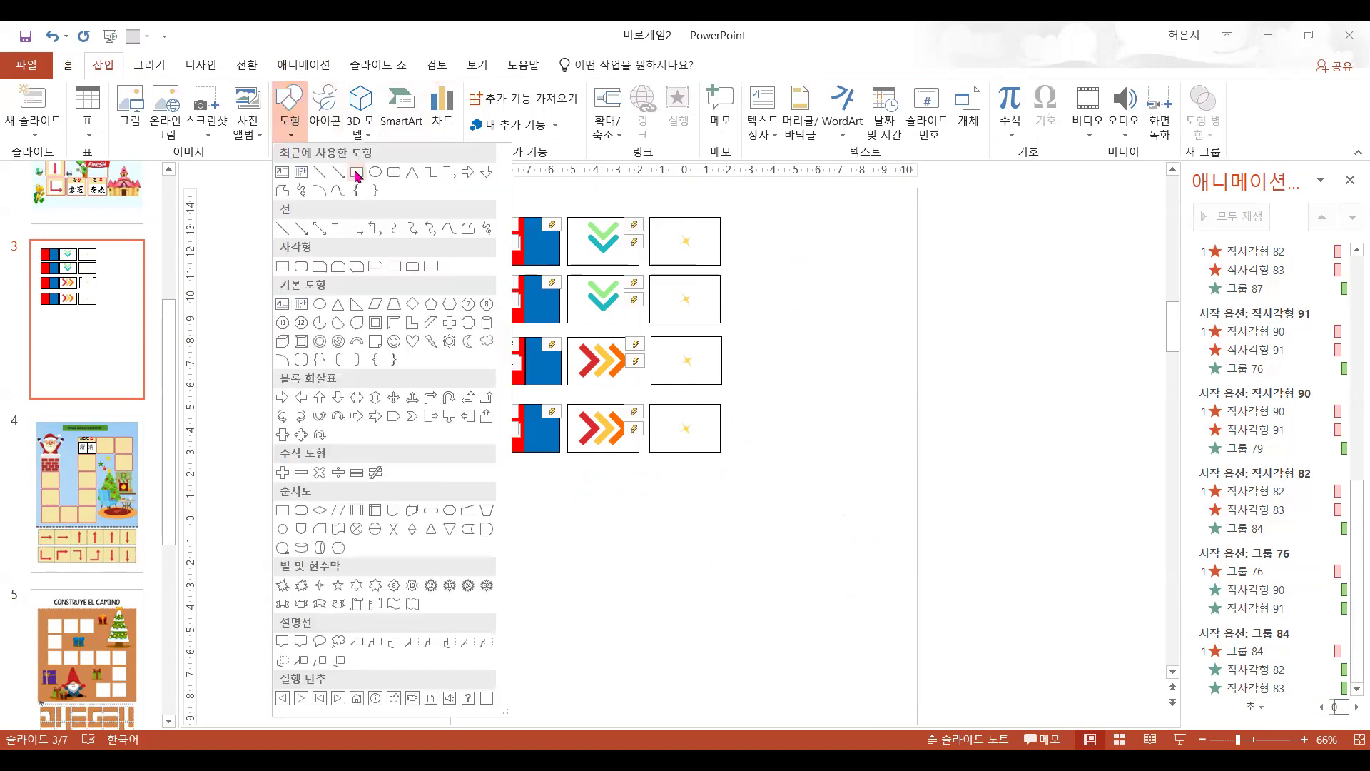
{"action": "left_click", "coordinate": [394, 172]}
{"action": "left_click", "coordinate": [577, 571]}
{"action": "left_click_drag", "start_coordinate": [576, 571], "coordinate": [506, 545]}
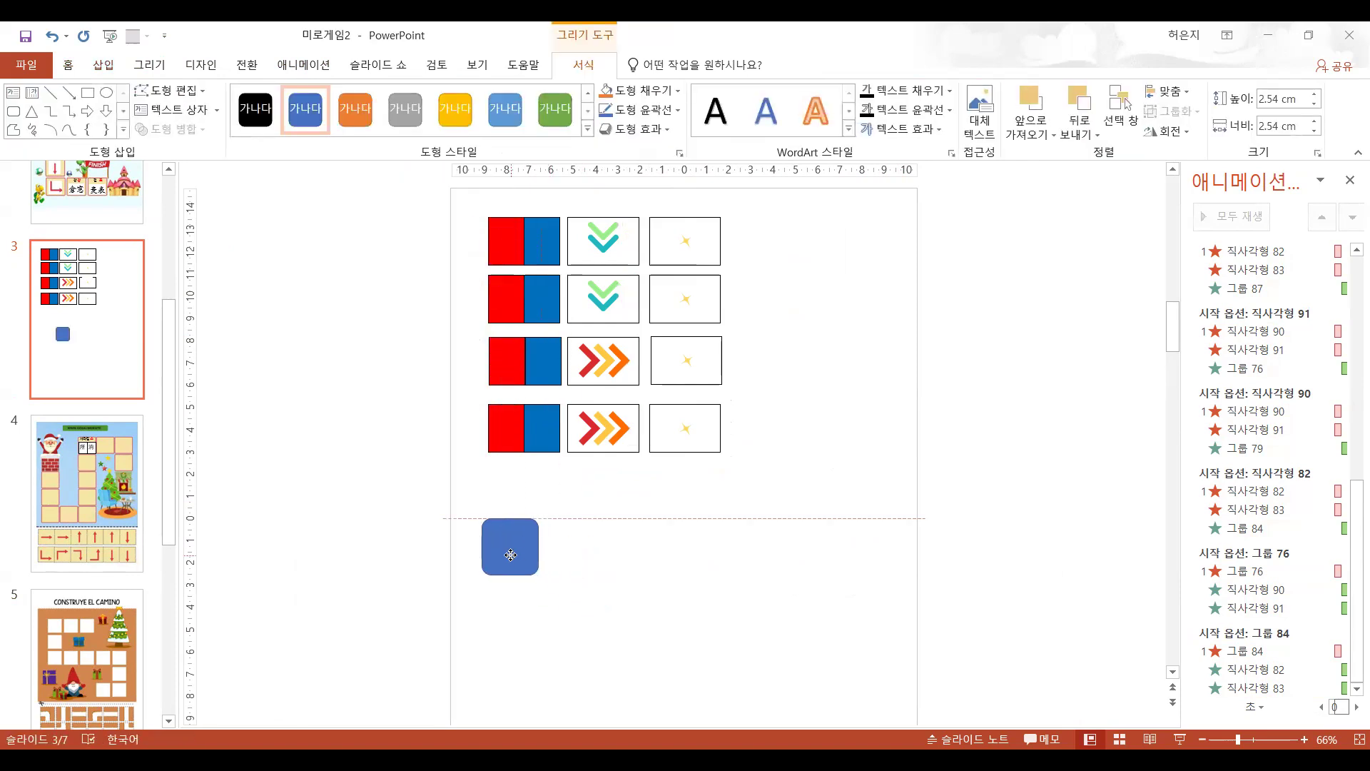
{"action": "left_click", "coordinate": [621, 603]}
- Duplicate the rounded square and place the copy directly against the original's right edge
{"action": "left_click", "coordinate": [534, 570]}
{"action": "key", "text": "ctrl+c"}
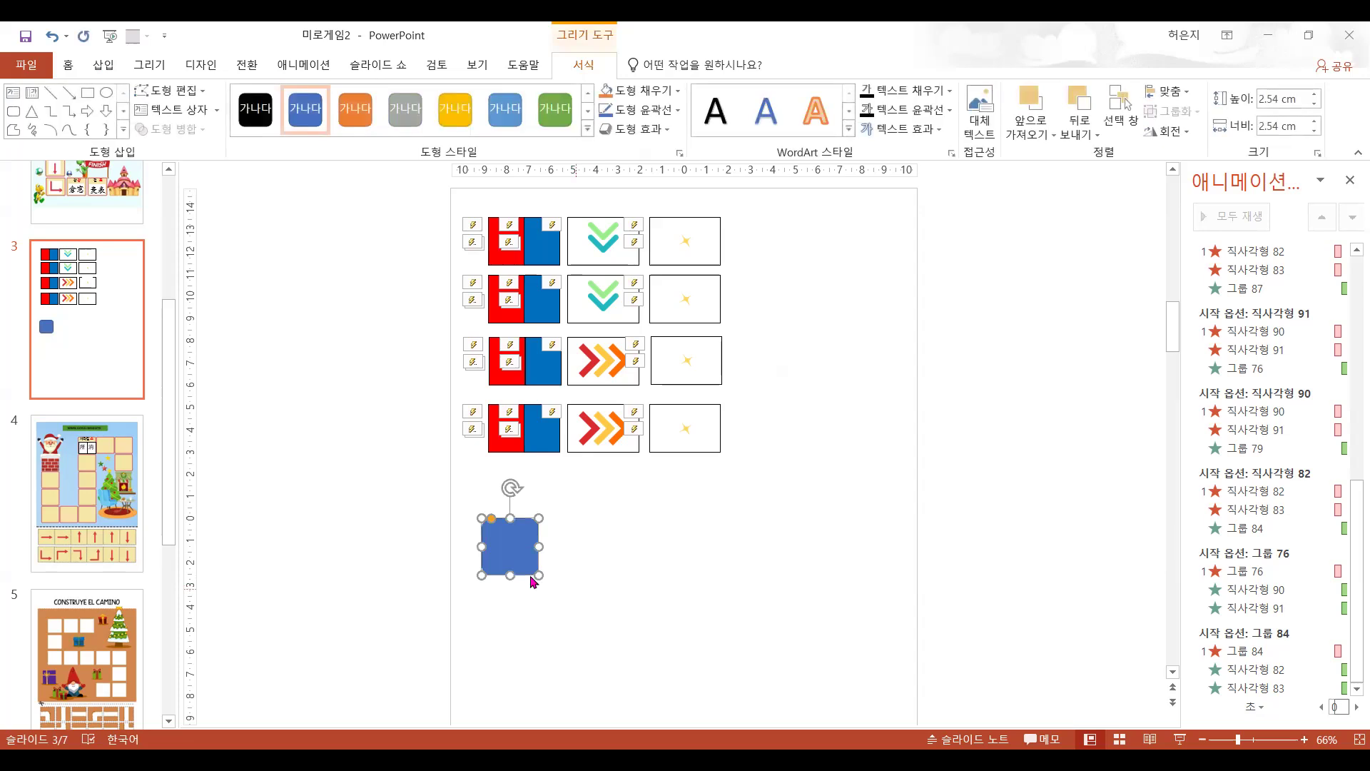
{"action": "key", "text": "ctrl+v"}
{"action": "left_click_drag", "start_coordinate": [508, 552], "coordinate": [566, 555]}
{"action": "left_click", "coordinate": [616, 616]}
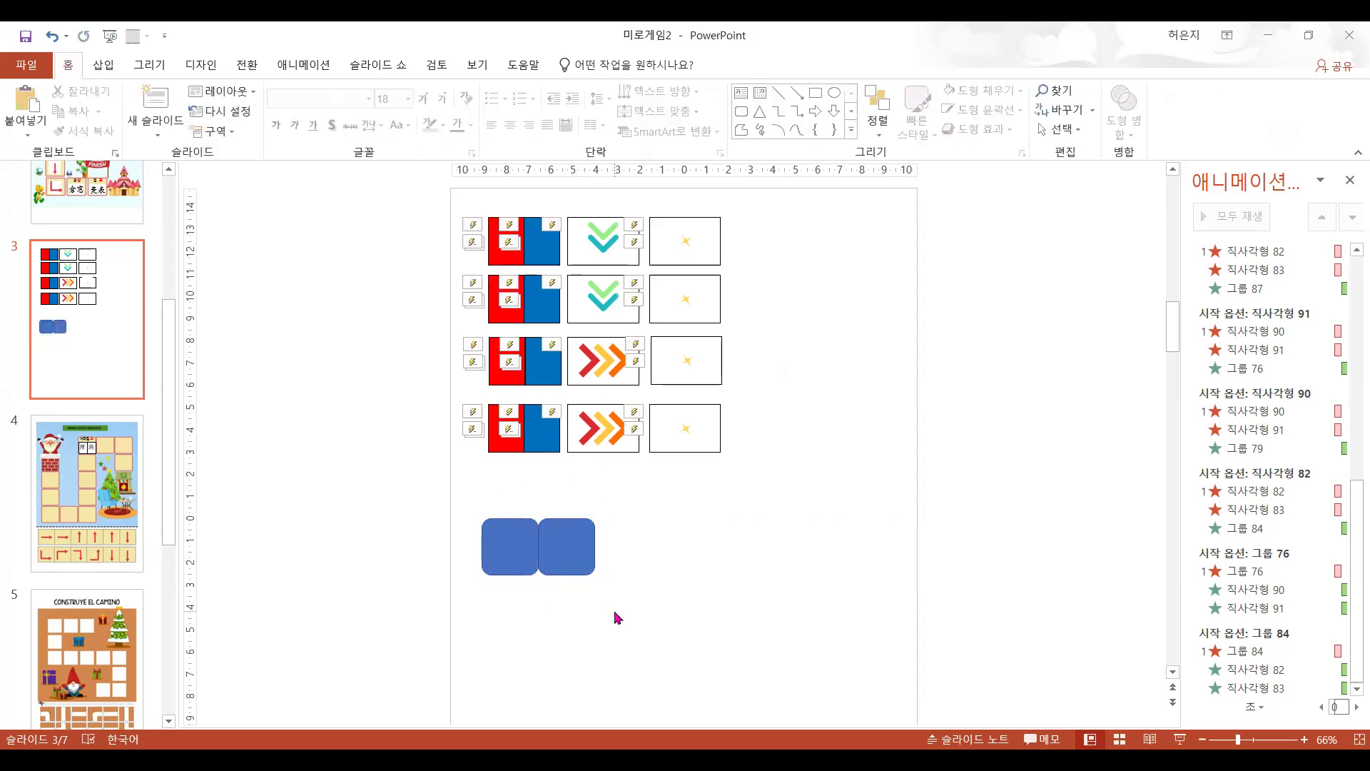
- Fill the left rounded square with standard red, keeping it in place against the blue one
{"action": "left_click", "coordinate": [519, 544]}
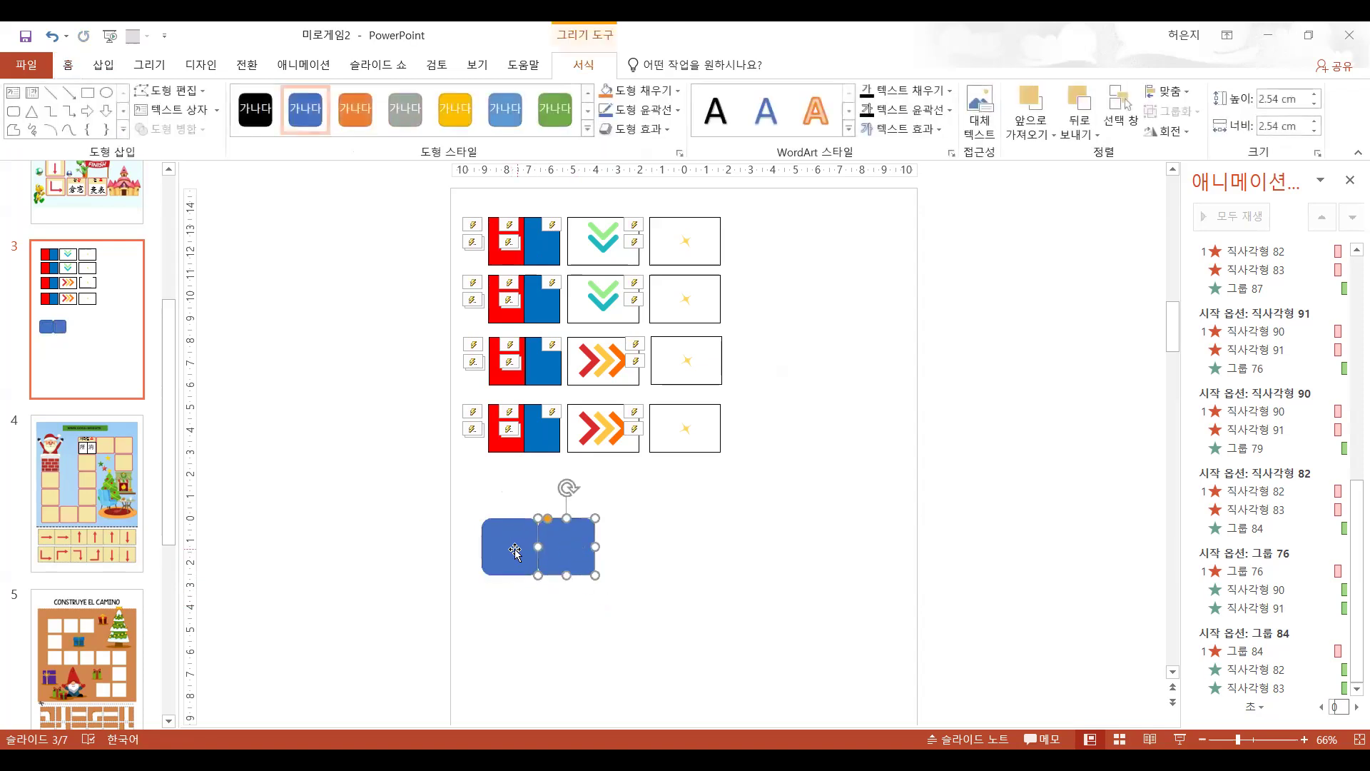
{"action": "left_click", "coordinate": [642, 90]}
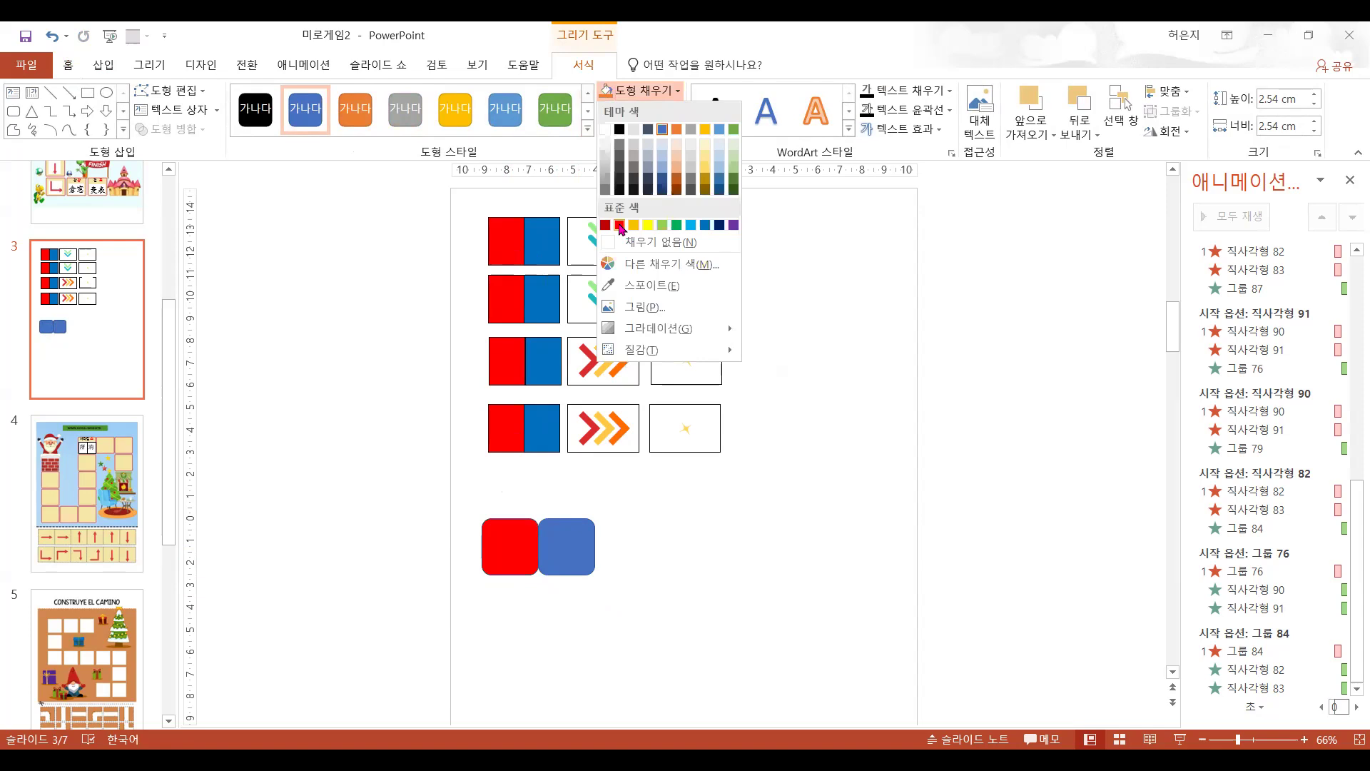
{"action": "left_click", "coordinate": [620, 225]}
{"action": "left_click", "coordinate": [546, 567]}
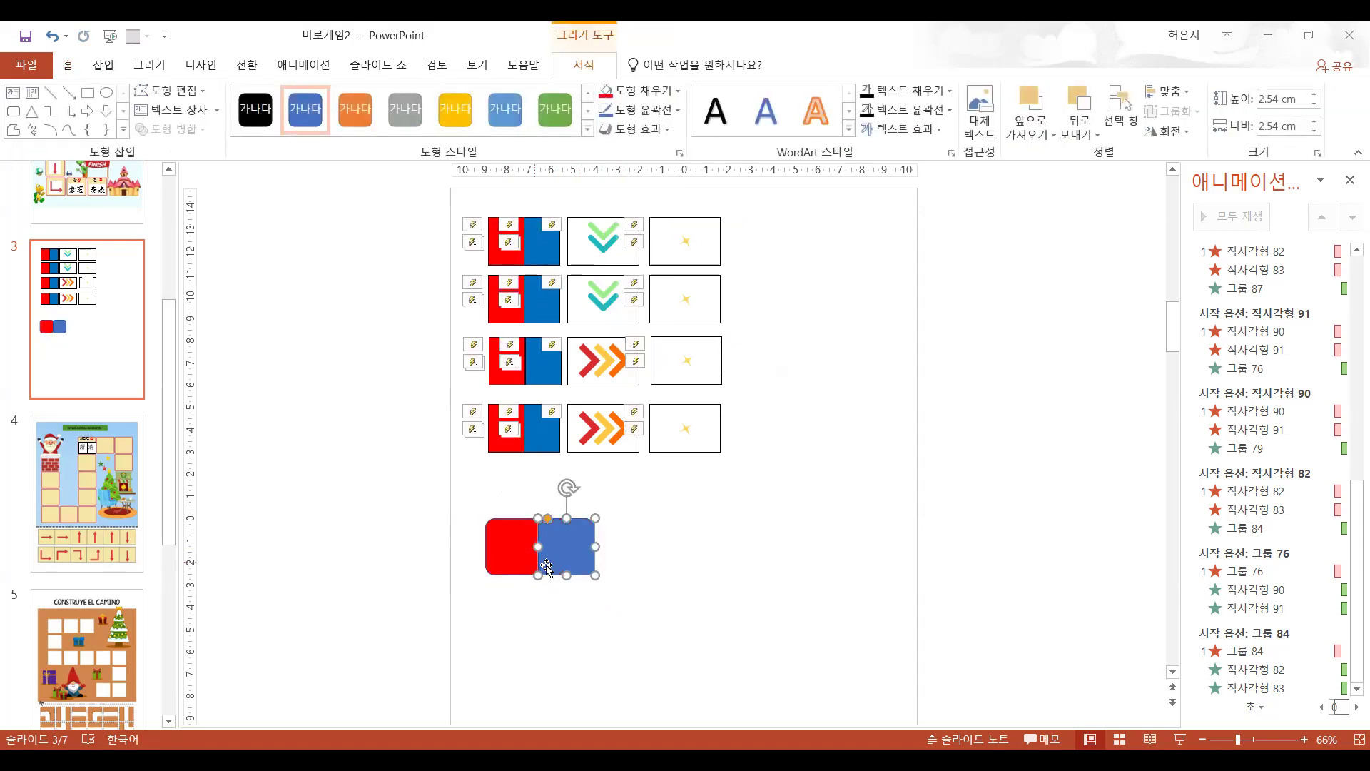
{"action": "key", "text": "ctrl+z"}
{"action": "left_click", "coordinate": [645, 606]}
{"action": "left_click", "coordinate": [515, 546]}
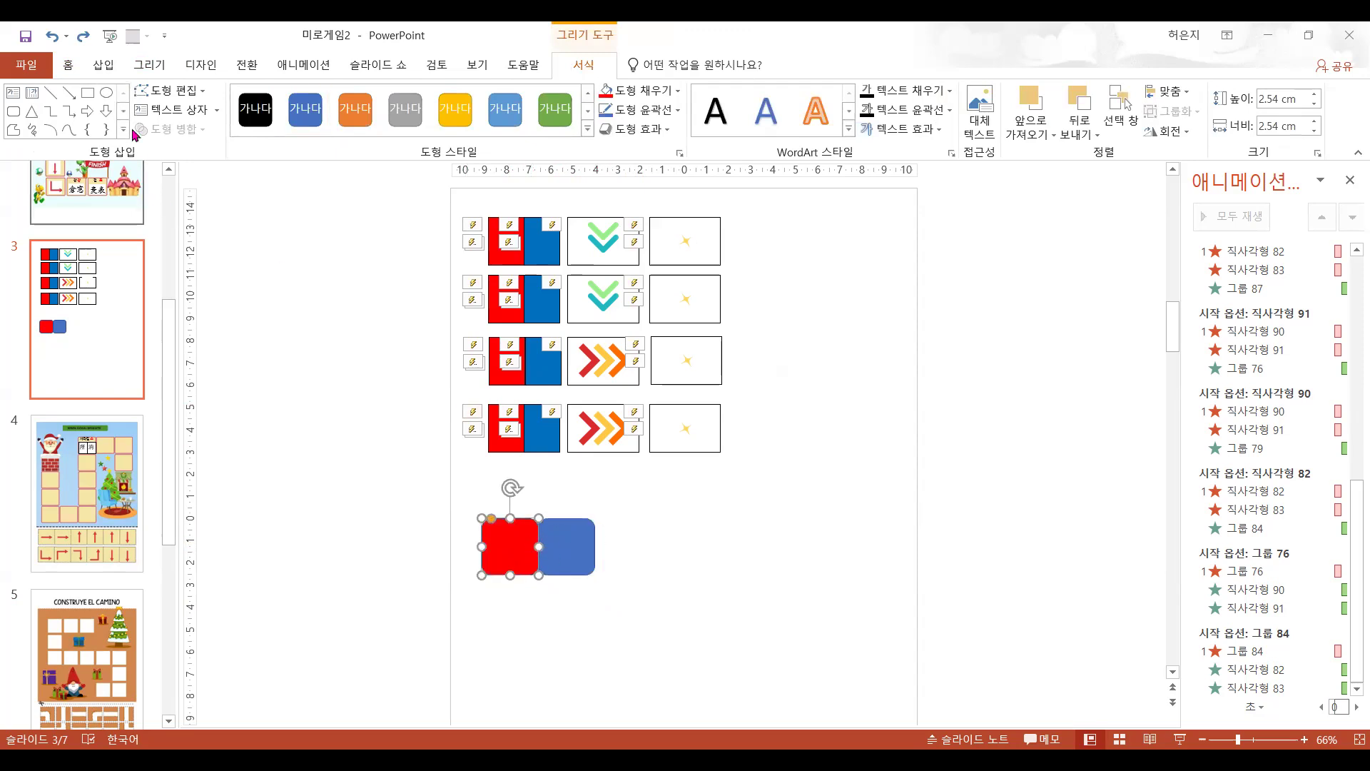
- Insert a rectangle about 4.5 cm wide and 2.54 cm high, placed just right of the two rounded squares
{"action": "left_click", "coordinate": [104, 65]}
{"action": "left_click", "coordinate": [297, 108]}
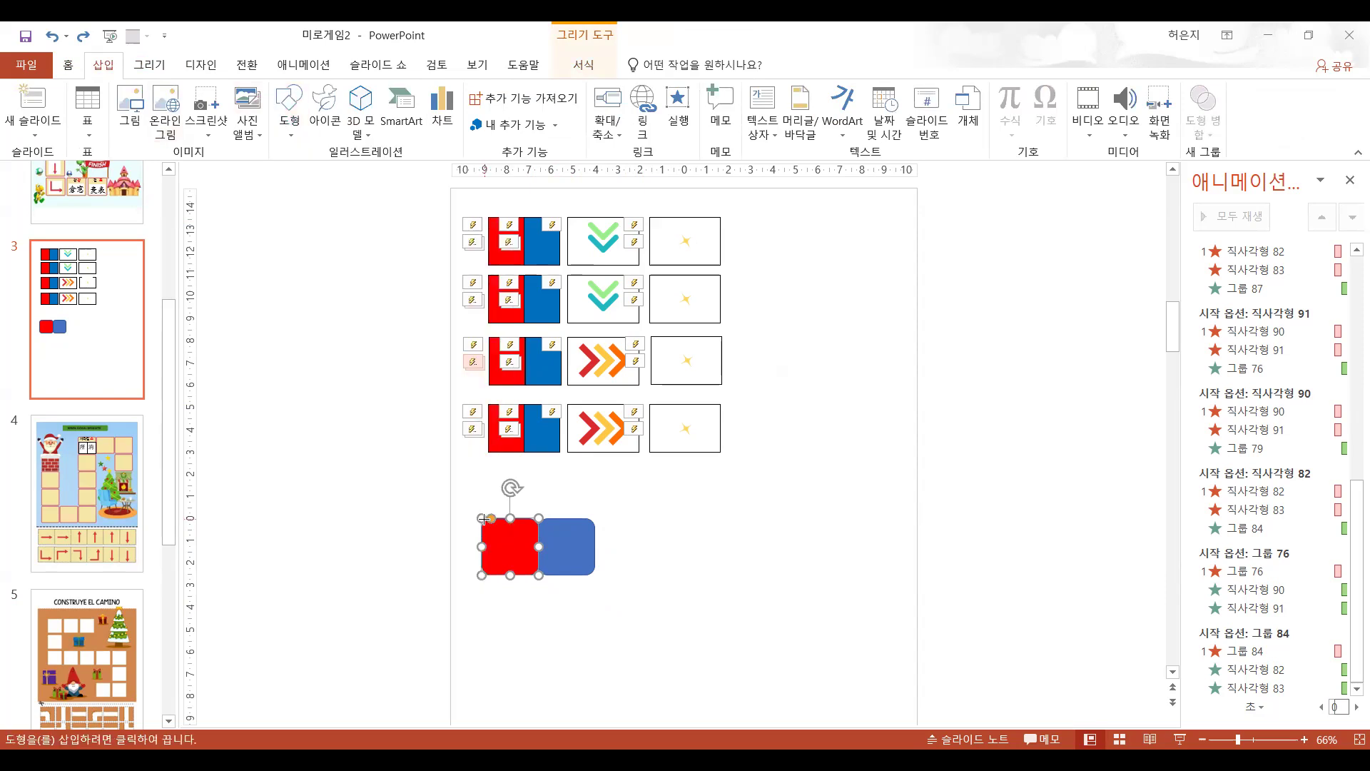
{"action": "left_click_drag", "start_coordinate": [489, 518], "coordinate": [586, 573]}
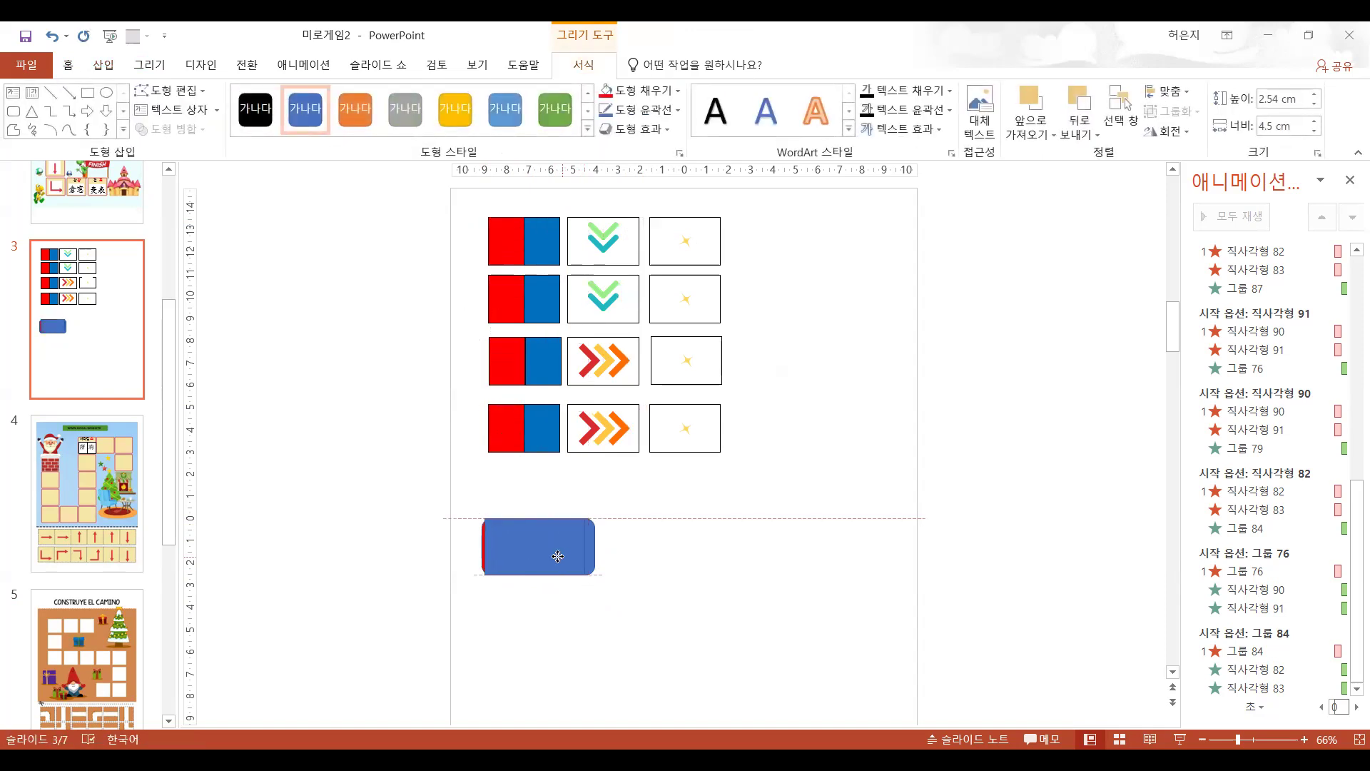
{"action": "left_click_drag", "start_coordinate": [557, 556], "coordinate": [676, 553]}
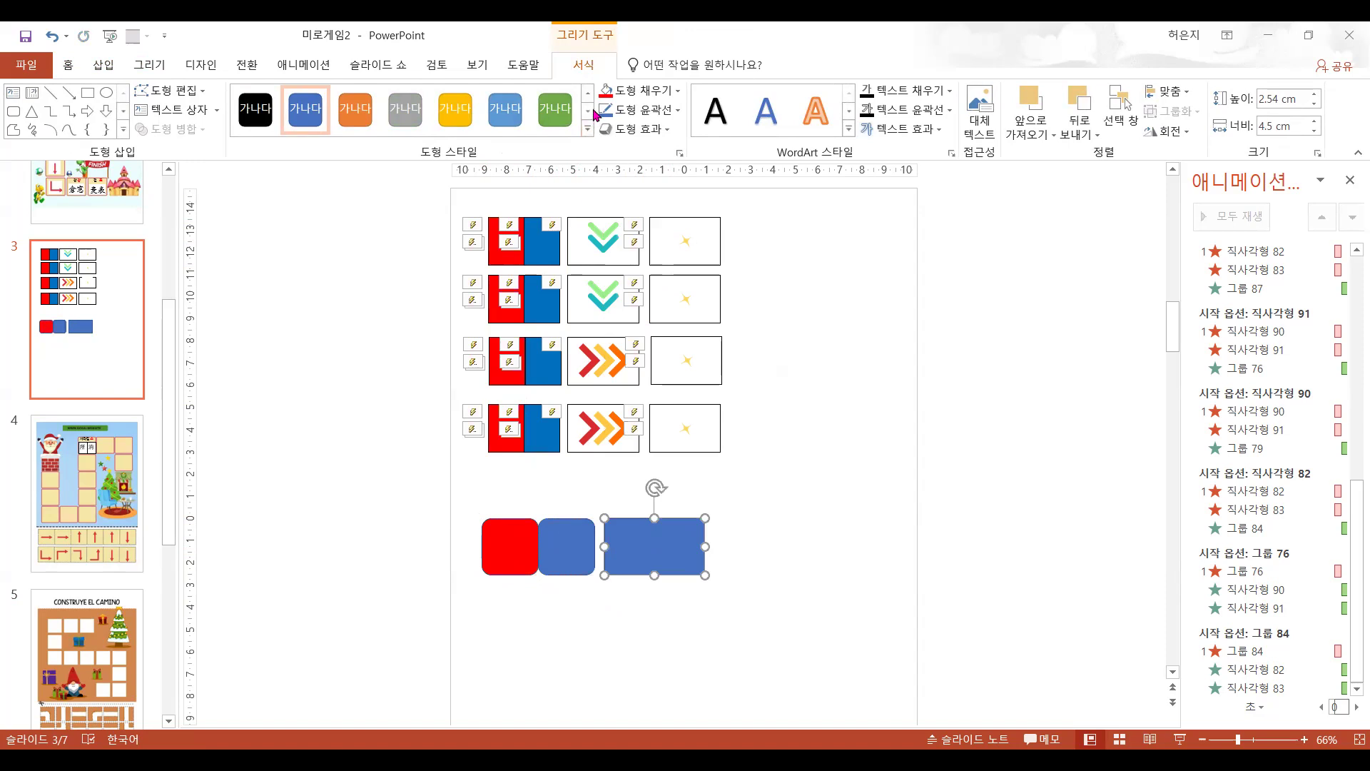
- Change the wide rectangle next to the two squares into a rounded rectangle
{"action": "left_click", "coordinate": [175, 91]}
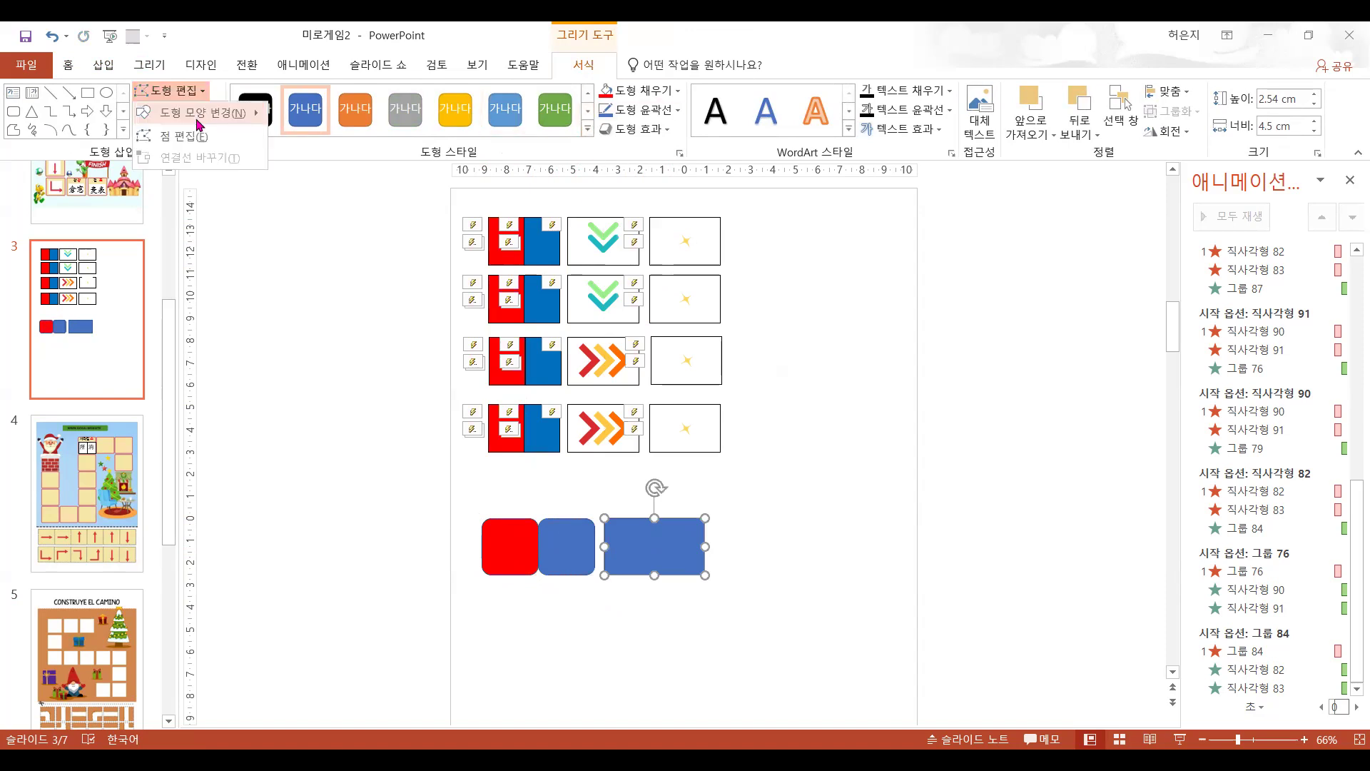
{"action": "mouse_move", "coordinate": [200, 125]}
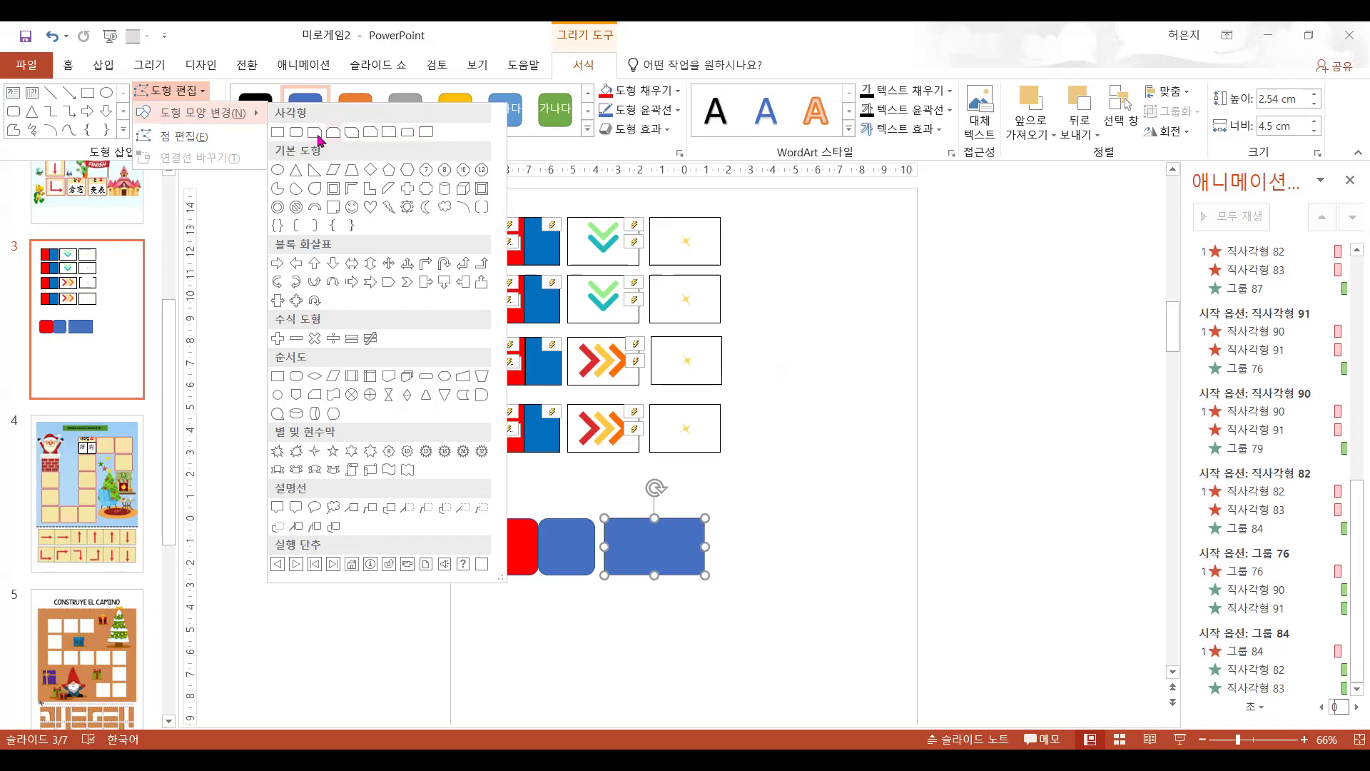
{"action": "left_click", "coordinate": [296, 133]}
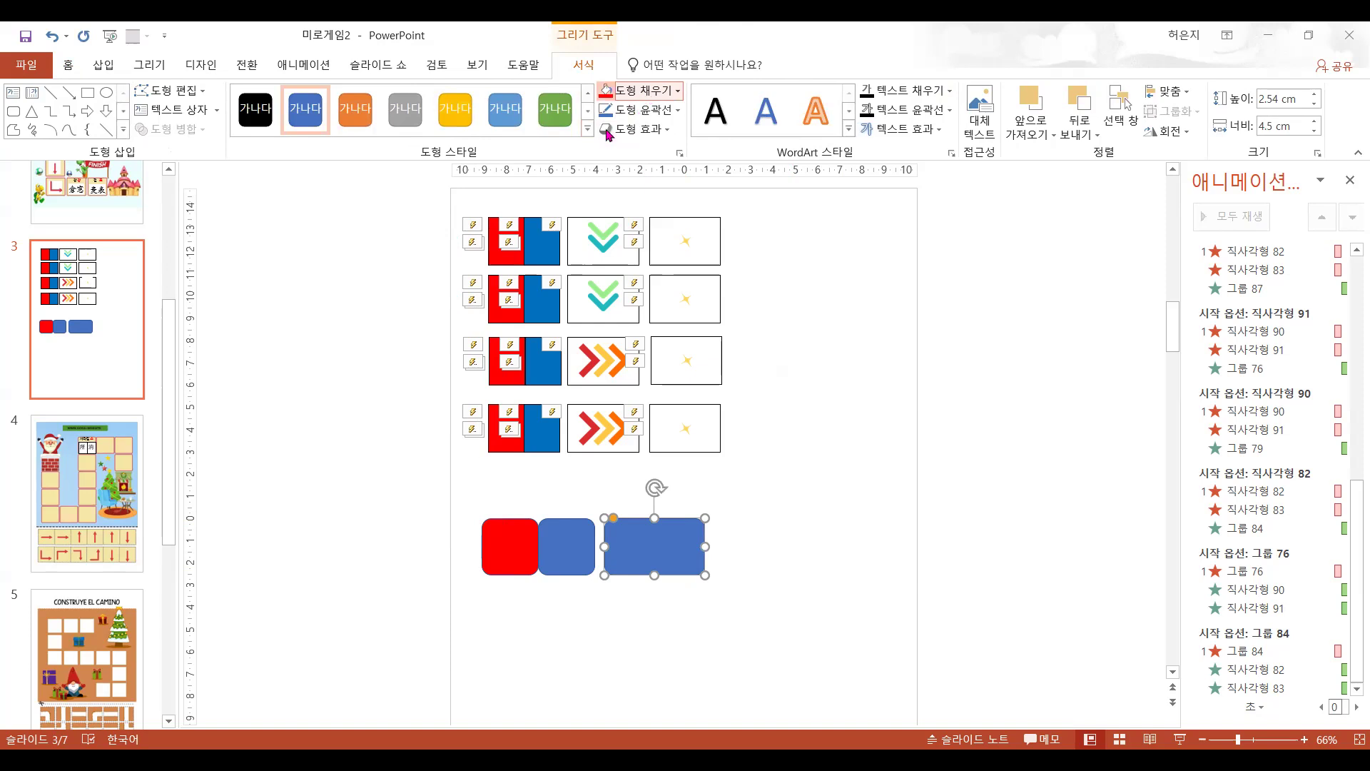
- Fill the rounded rectangle with white and place a copy of it just to its right
{"action": "left_click", "coordinate": [607, 90]}
{"action": "left_click_drag", "start_coordinate": [678, 558], "coordinate": [768, 554]}
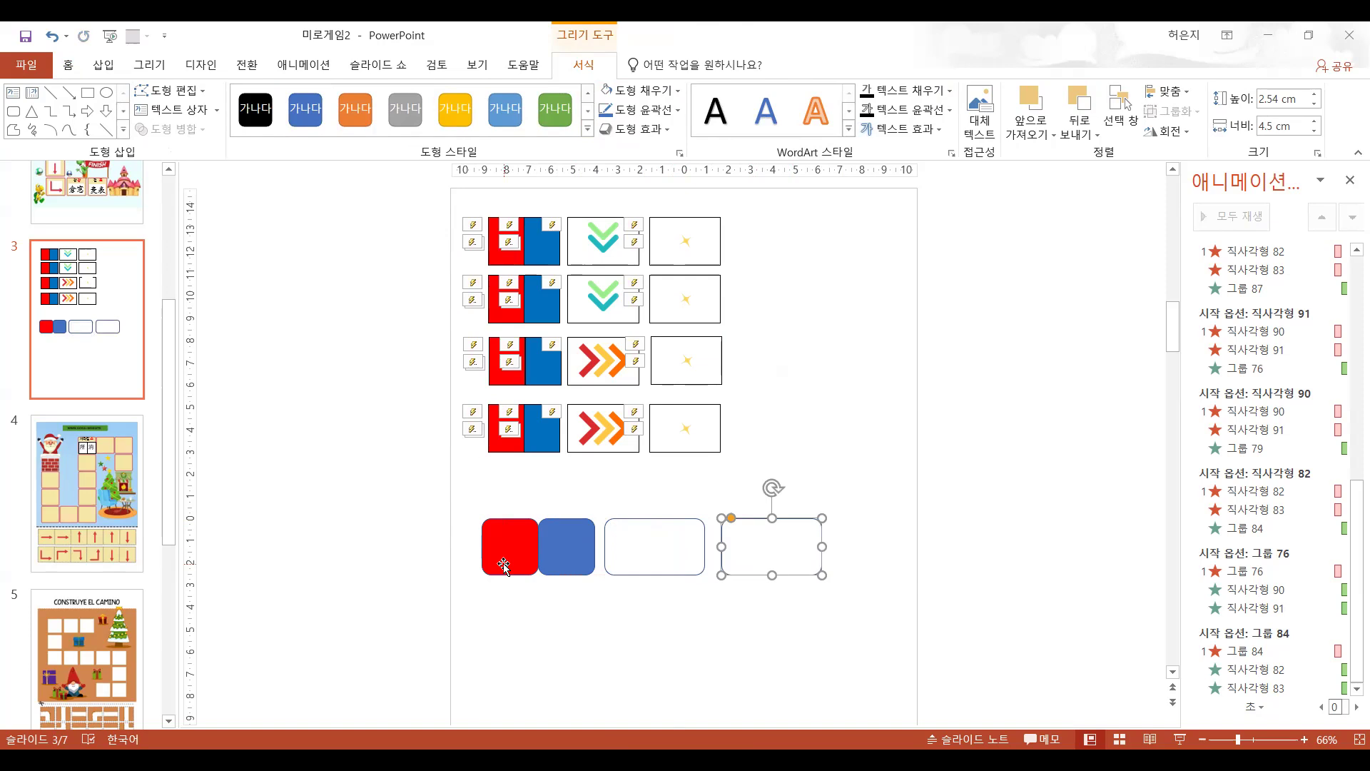
{"action": "left_click", "coordinate": [664, 551]}
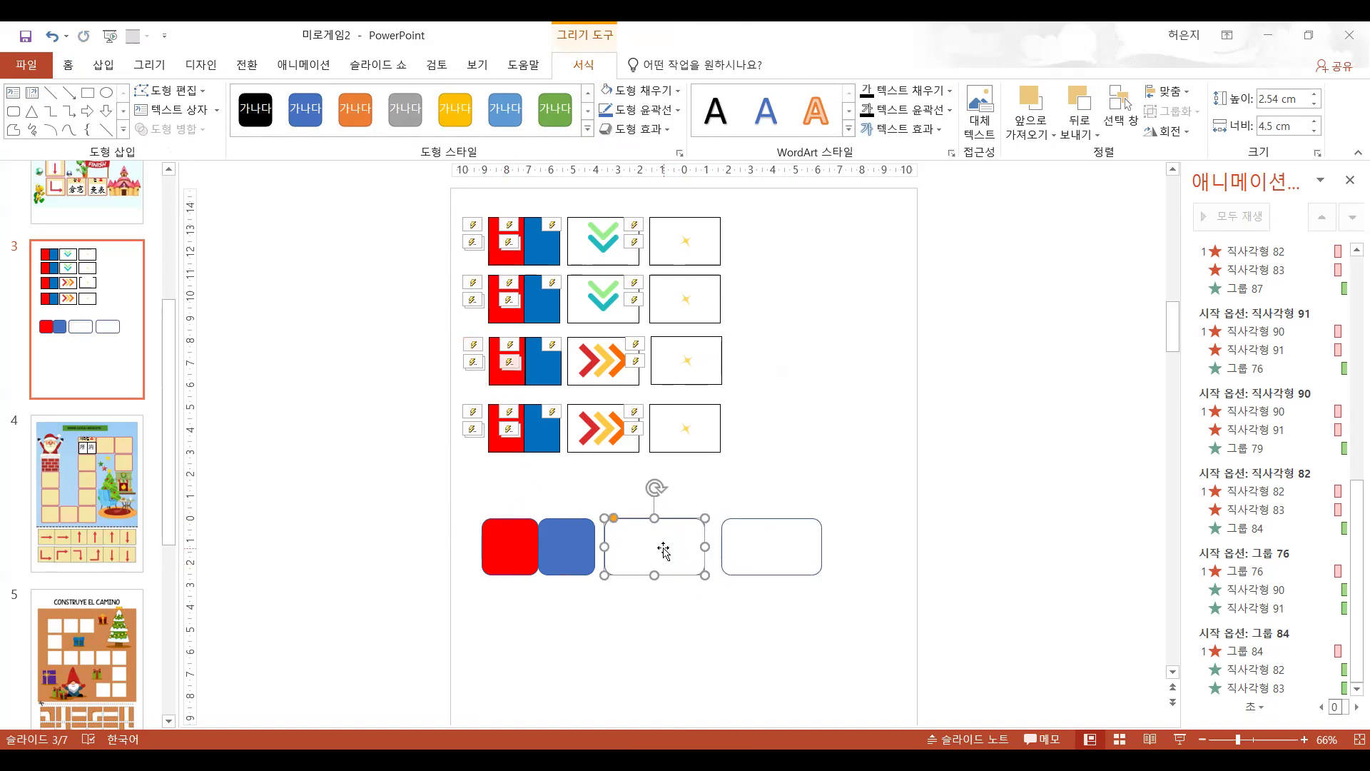
{"action": "left_click", "coordinate": [663, 551]}
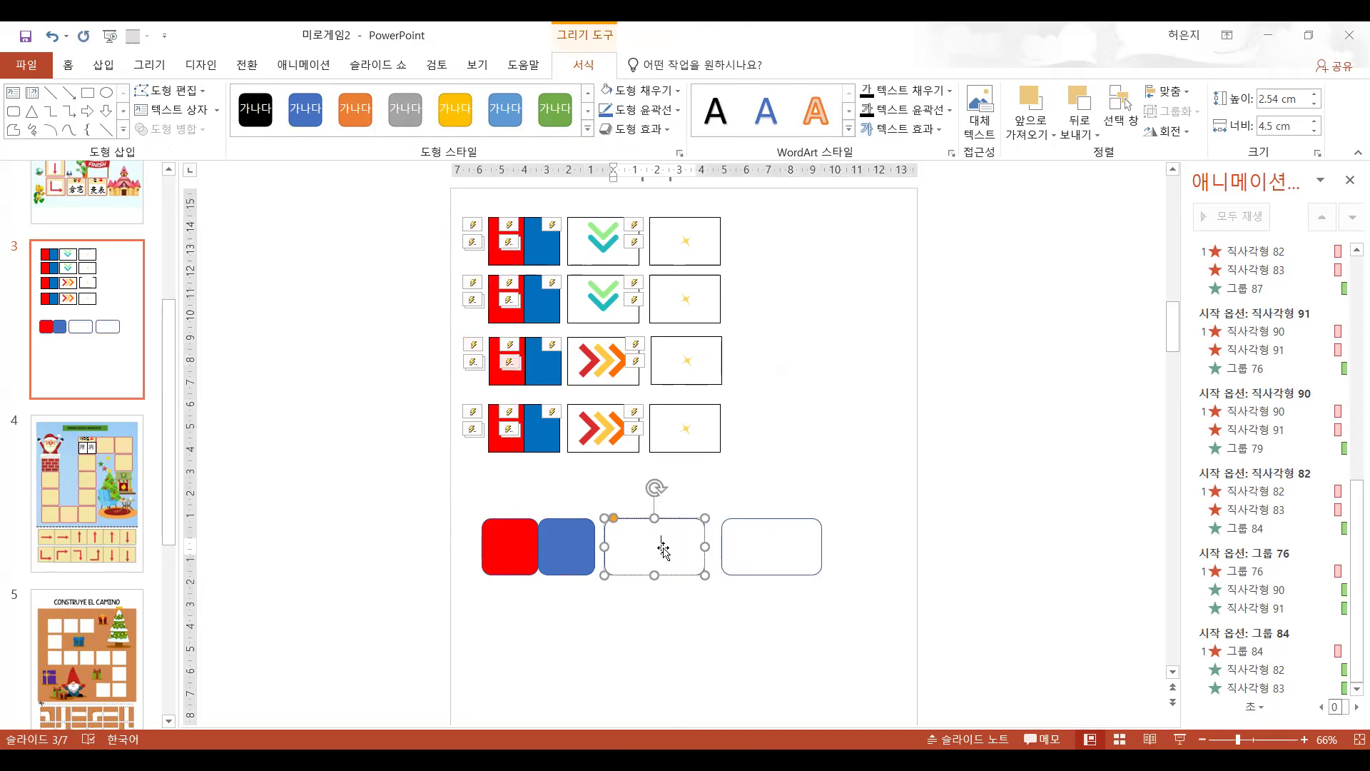
{"action": "left_click", "coordinate": [785, 546]}
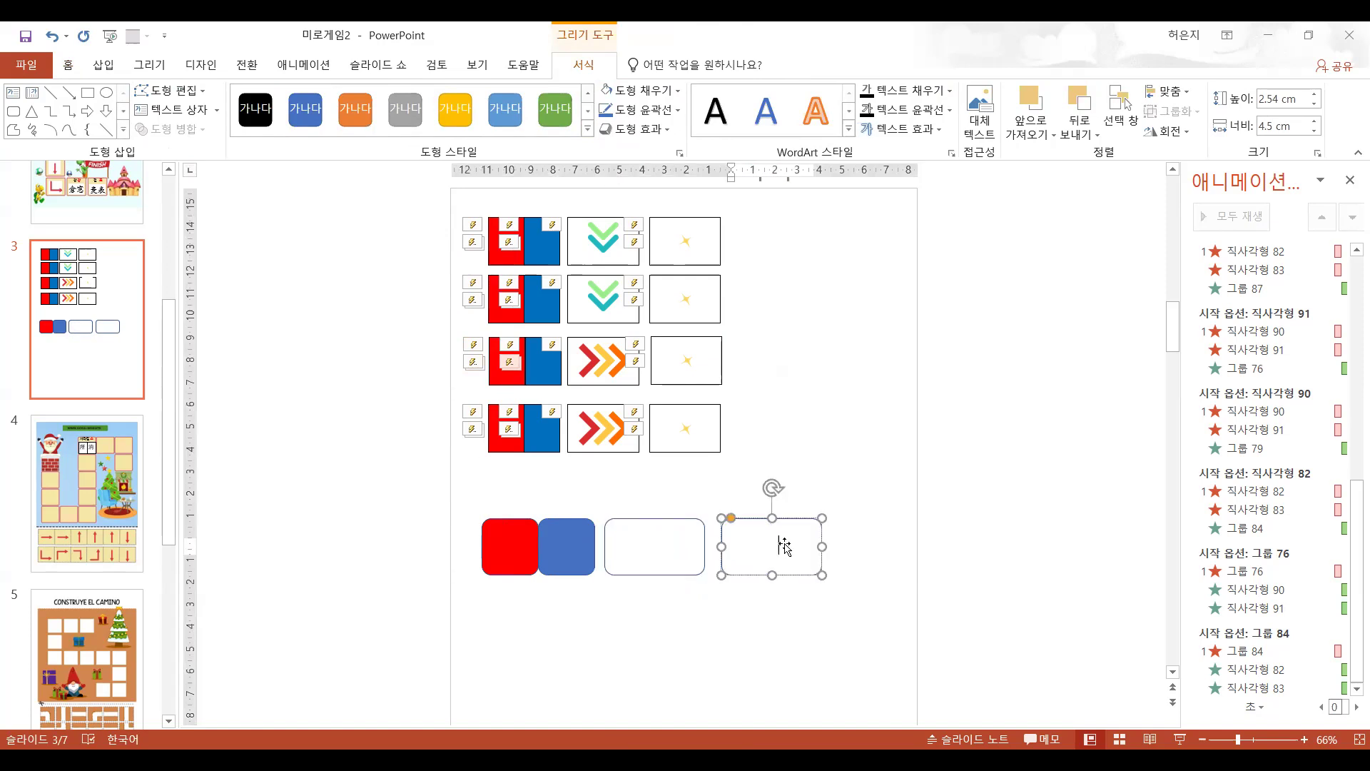
{"action": "left_click", "coordinate": [783, 606]}
{"action": "left_click", "coordinate": [773, 541]}
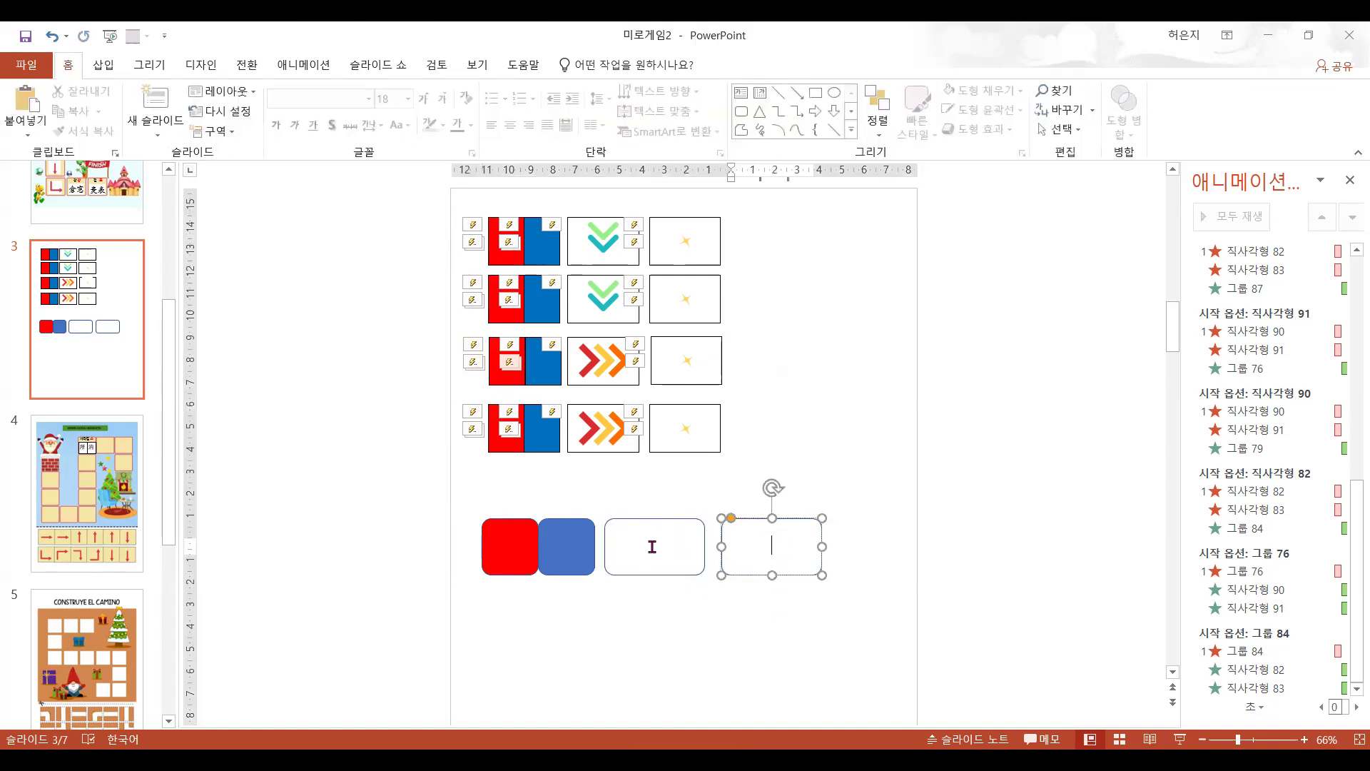
- Move the red, blue and two white rounded shapes from slide 3 onto a new blank slide inserted right after it
{"action": "left_click", "coordinate": [613, 550], "text": "shift"}
{"action": "left_click", "coordinate": [579, 553], "text": "shift"}
{"action": "left_click", "coordinate": [527, 557], "text": "shift"}
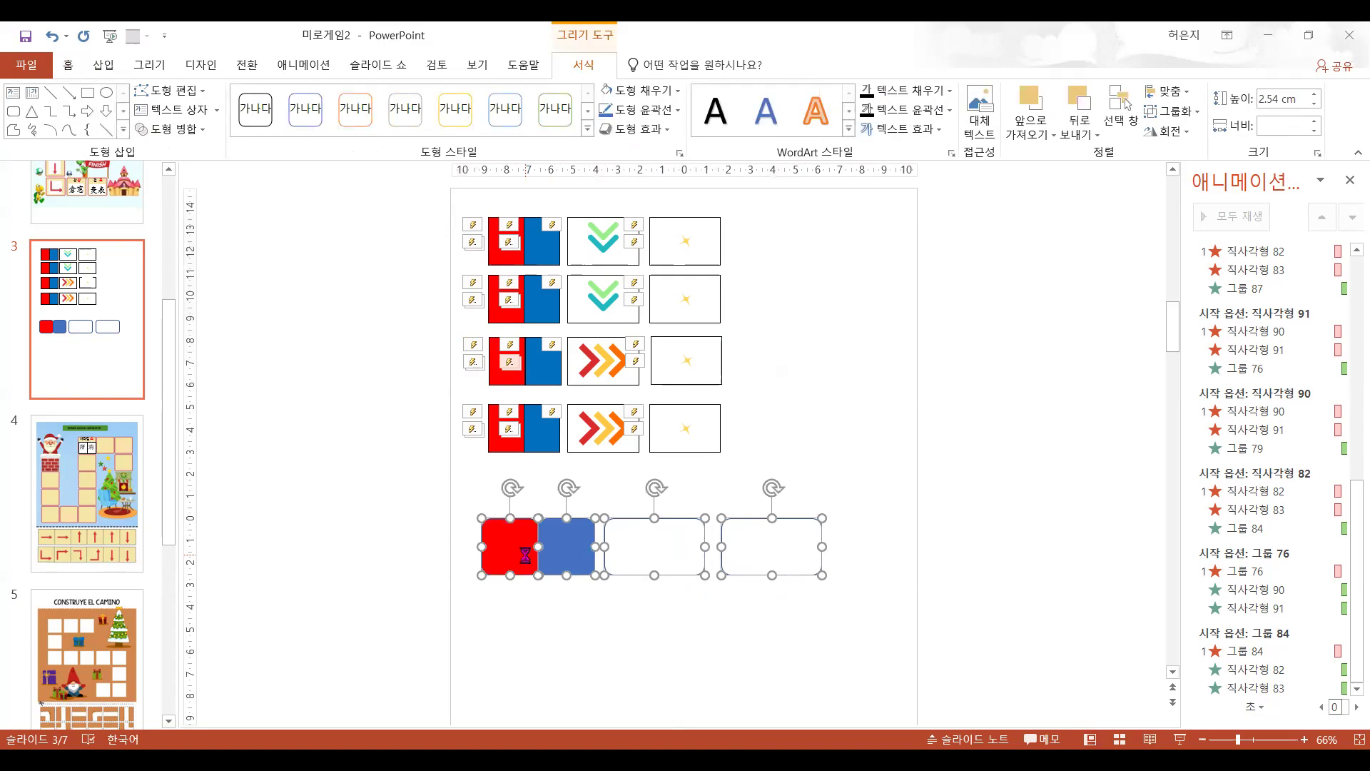
{"action": "key", "text": "Delete"}
{"action": "left_click", "coordinate": [107, 376]}
{"action": "key", "text": "Return"}
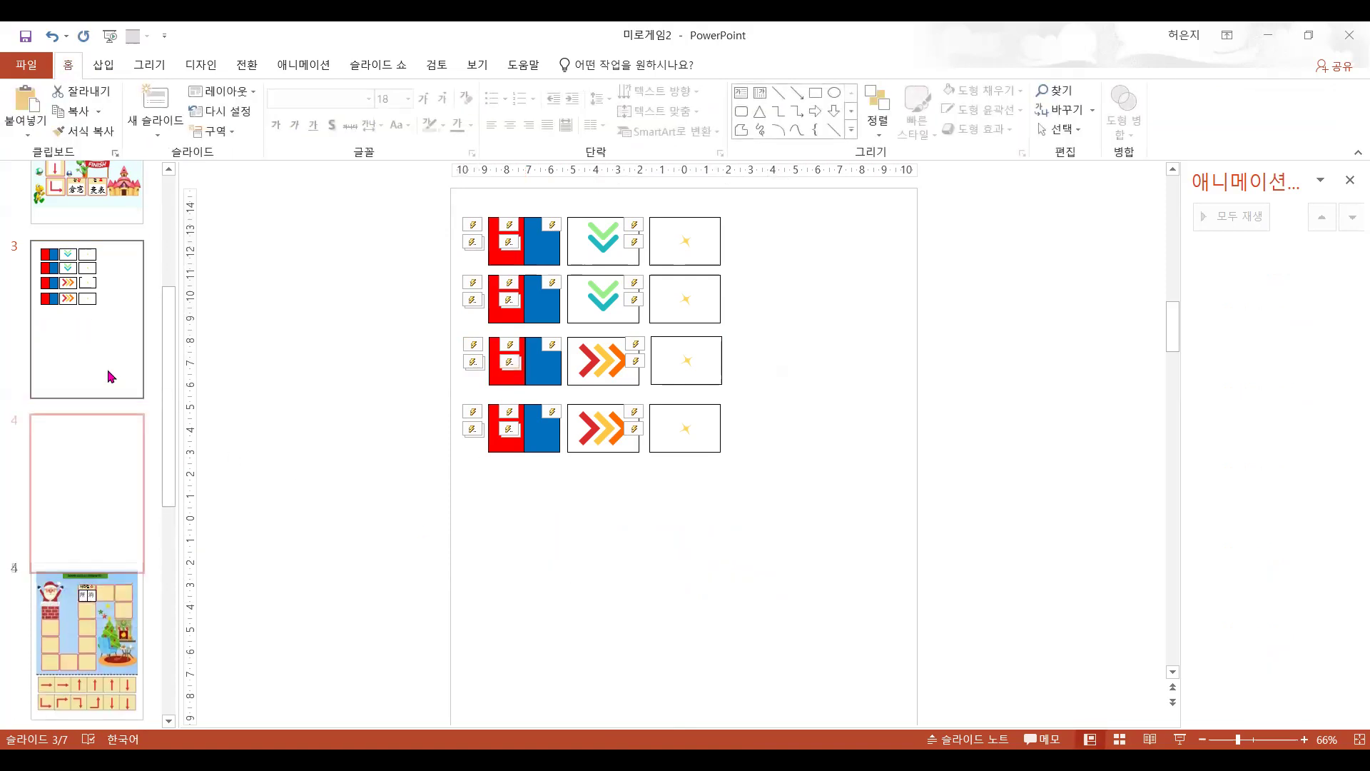
{"action": "left_click", "coordinate": [579, 322]}
{"action": "key", "text": "ctrl+a"}
{"action": "key", "text": "Delete"}
{"action": "key", "text": "ctrl+v"}
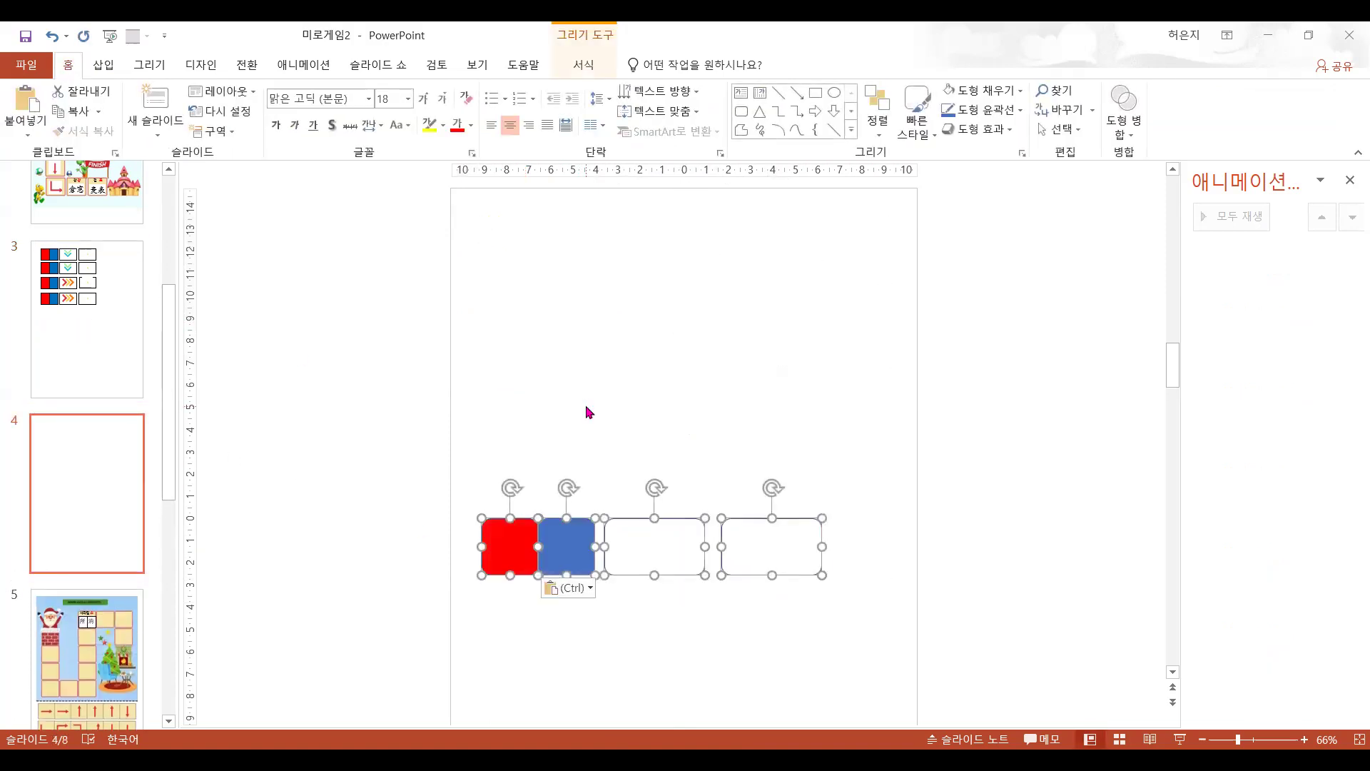
- Move all four rounded shapes together up to the top of the new slide
{"action": "left_click", "coordinate": [663, 544]}
{"action": "left_click_drag", "start_coordinate": [398, 480], "coordinate": [865, 642]}
{"action": "left_click_drag", "start_coordinate": [789, 578], "coordinate": [818, 281]}
{"action": "left_click", "coordinate": [855, 405]}
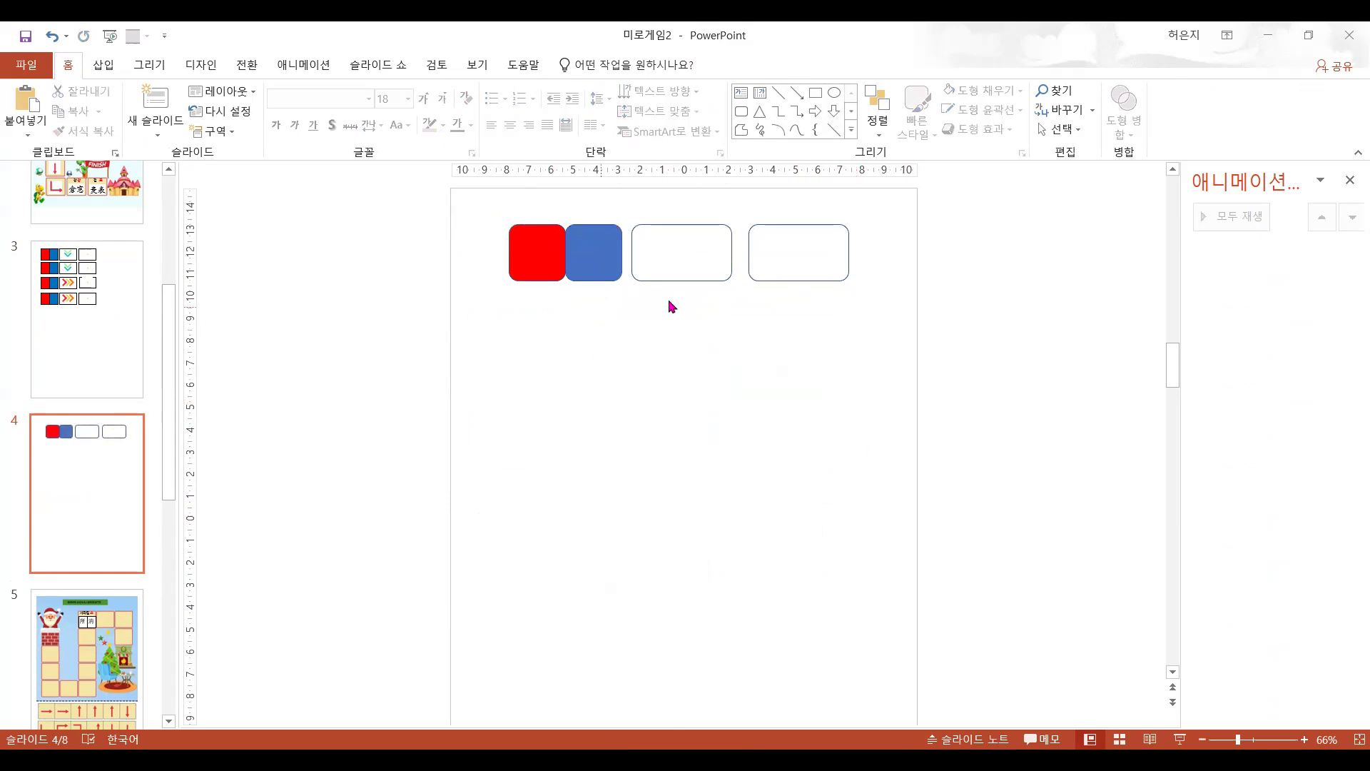
- Label the first white rounded rectangle 정답 and the second one 오답
{"action": "left_click", "coordinate": [519, 258]}
{"action": "left_click", "coordinate": [606, 258]}
{"action": "left_click", "coordinate": [681, 262]}
{"action": "left_click", "coordinate": [803, 266]}
{"action": "left_click", "coordinate": [692, 274], "text": "shift"}
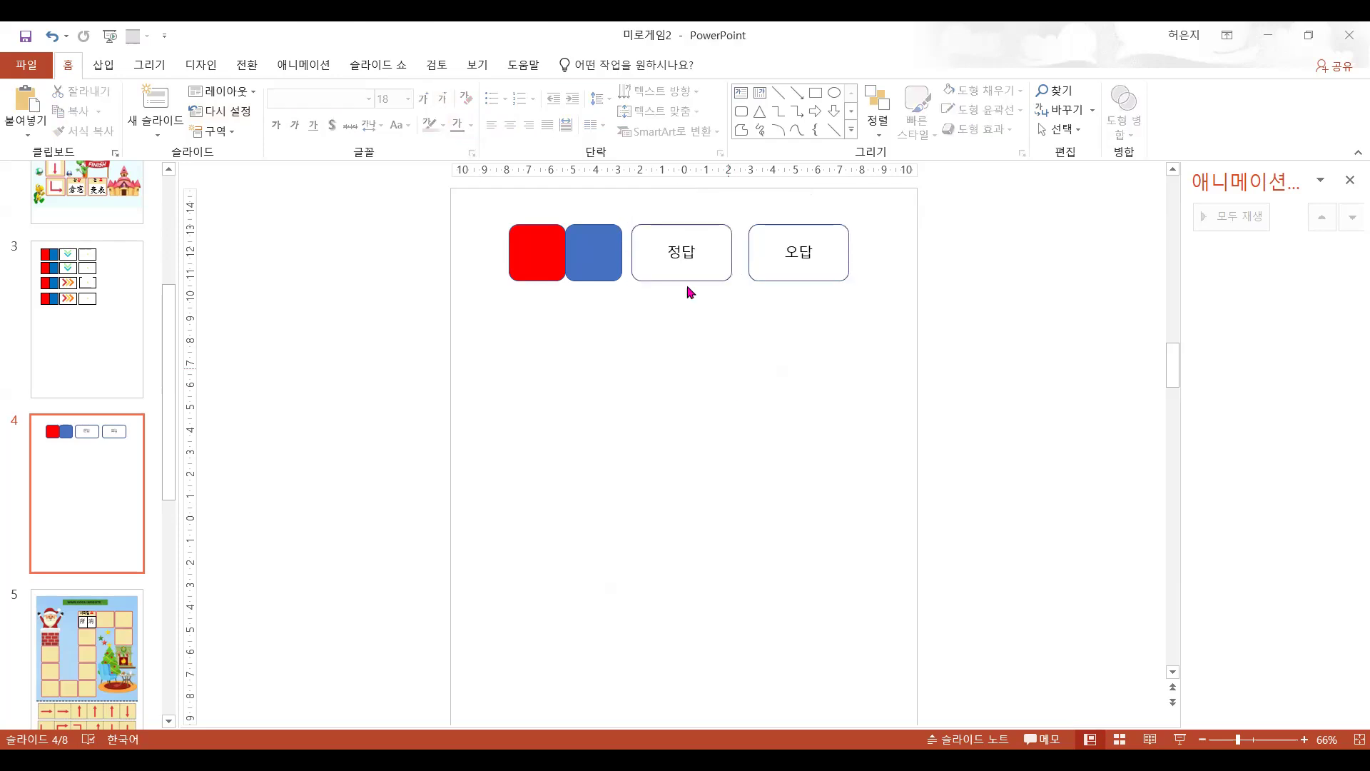
- Enlarge the text of the 정답 and 오답 rectangles to 36 pt
{"action": "left_click", "coordinate": [691, 280]}
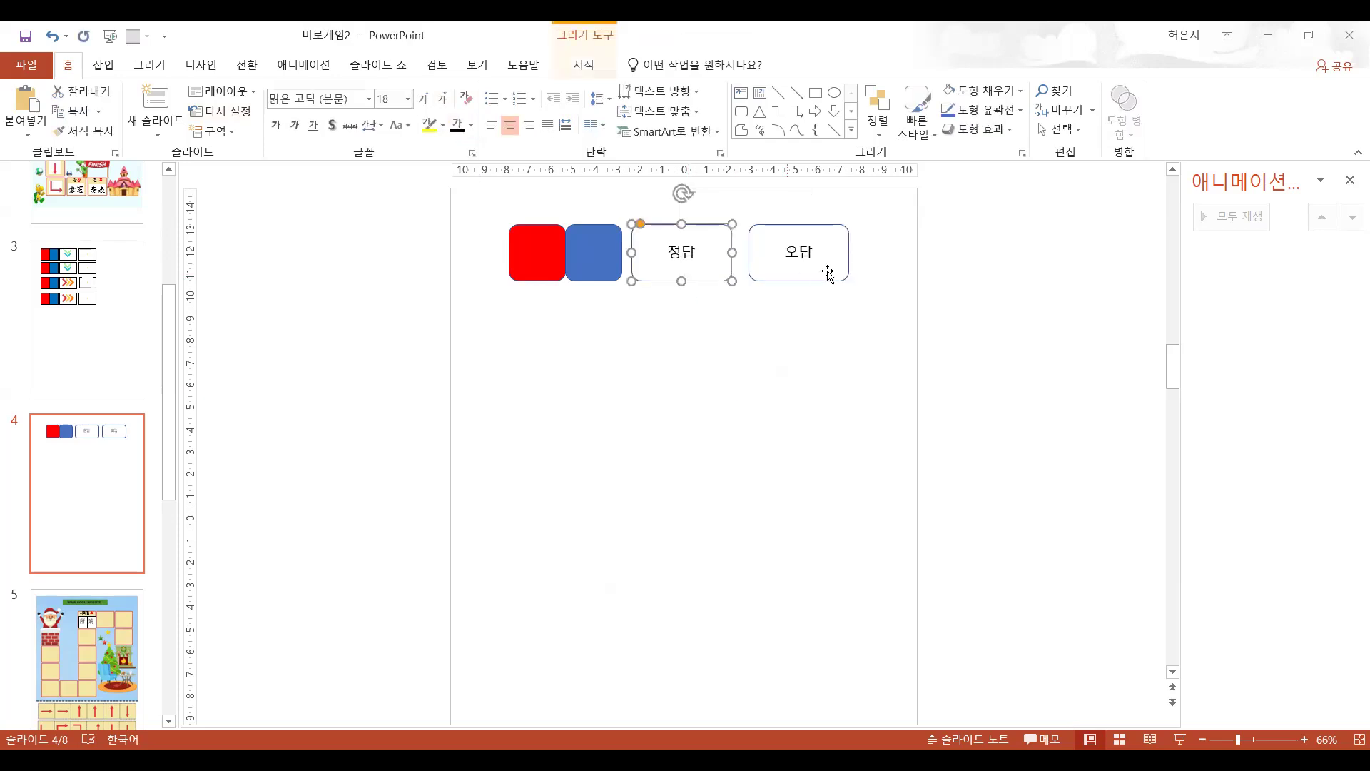
{"action": "left_click", "coordinate": [825, 277], "text": "shift"}
{"action": "left_click", "coordinate": [421, 97]}
{"action": "left_click", "coordinate": [421, 98]}
{"action": "left_click", "coordinate": [421, 98]}
{"action": "left_click", "coordinate": [421, 98]}
{"action": "left_click", "coordinate": [421, 98]}
{"action": "left_click", "coordinate": [421, 98]}
{"action": "left_click", "coordinate": [443, 100]}
{"action": "left_click", "coordinate": [683, 366]}
{"action": "left_click", "coordinate": [554, 267]}
{"action": "left_click", "coordinate": [595, 267]}
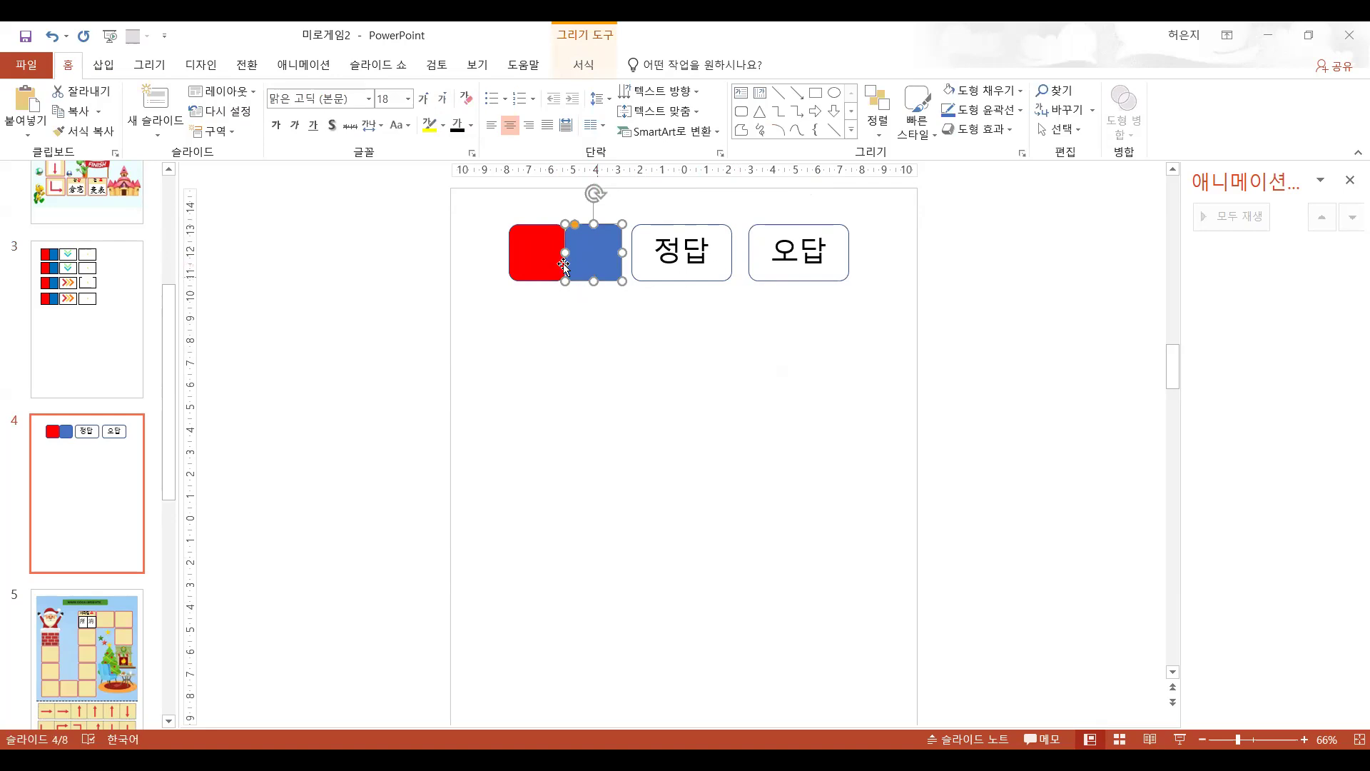
{"action": "left_click", "coordinate": [530, 269]}
{"action": "left_click", "coordinate": [778, 336]}
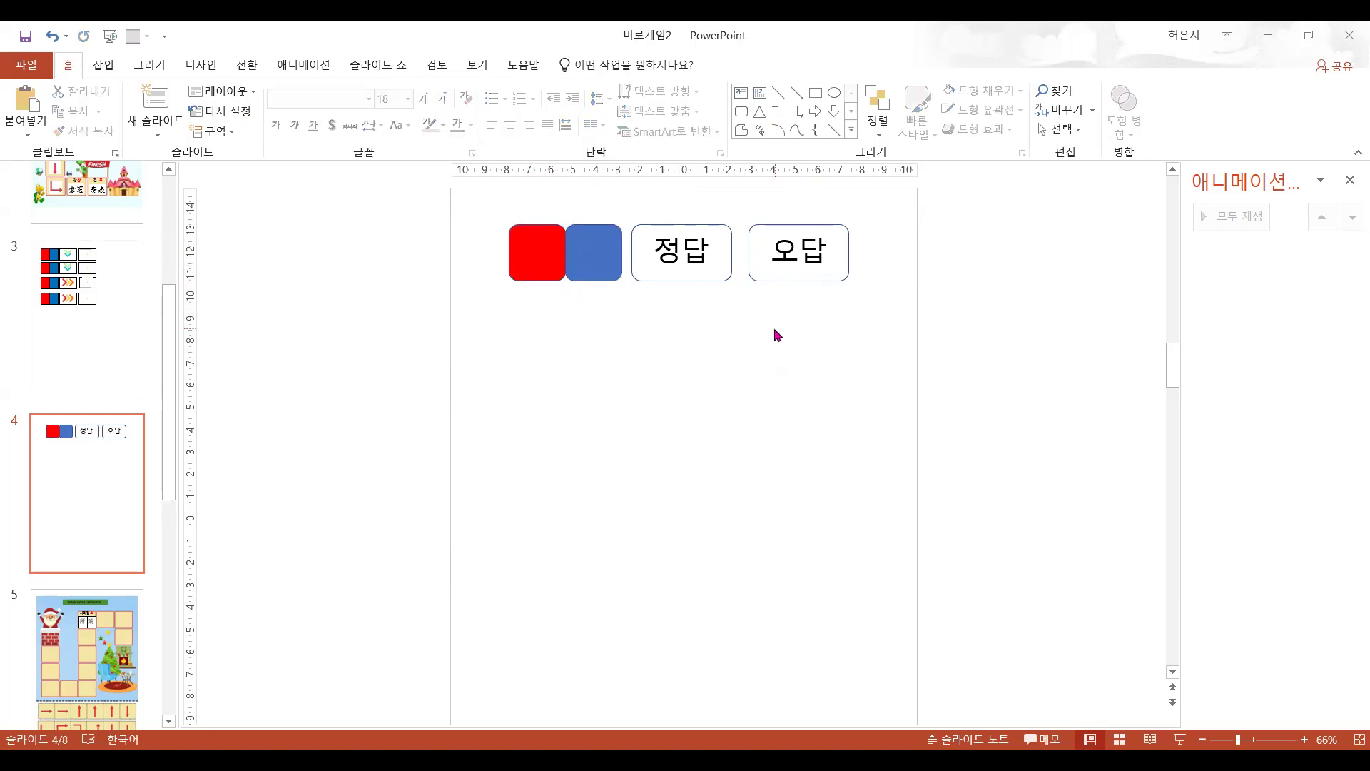
- Shift the white 정답 rectangle slightly right, towards the 오답 rectangle
{"action": "left_click", "coordinate": [774, 278]}
{"action": "mouse_move", "coordinate": [716, 280]}
{"action": "left_mouse_down"}
{"action": "mouse_move", "coordinate": [813, 278]}
{"action": "mouse_move", "coordinate": [692, 278]}
{"action": "mouse_move", "coordinate": [723, 277]}
{"action": "left_mouse_up"}
{"action": "left_click", "coordinate": [628, 319]}
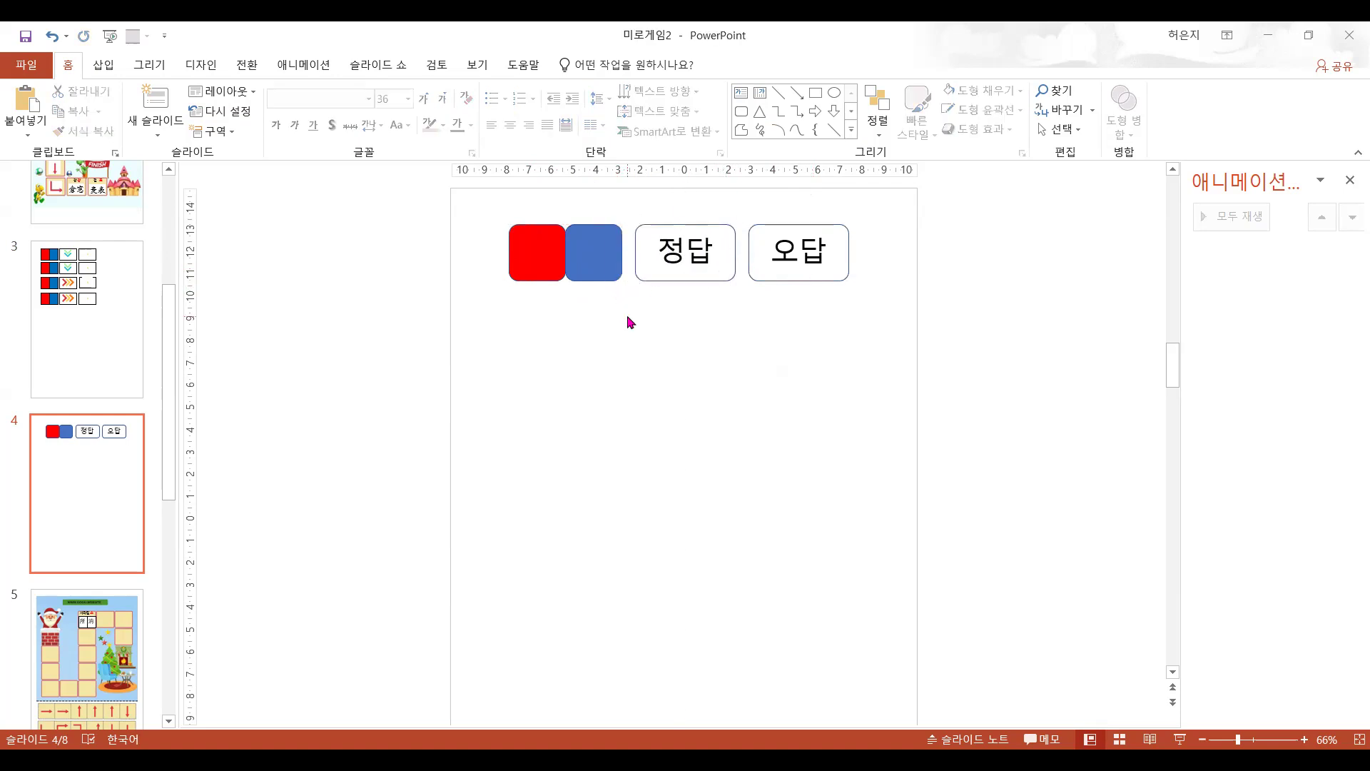
- Label the red rounded square 정답
{"action": "left_click", "coordinate": [548, 274]}
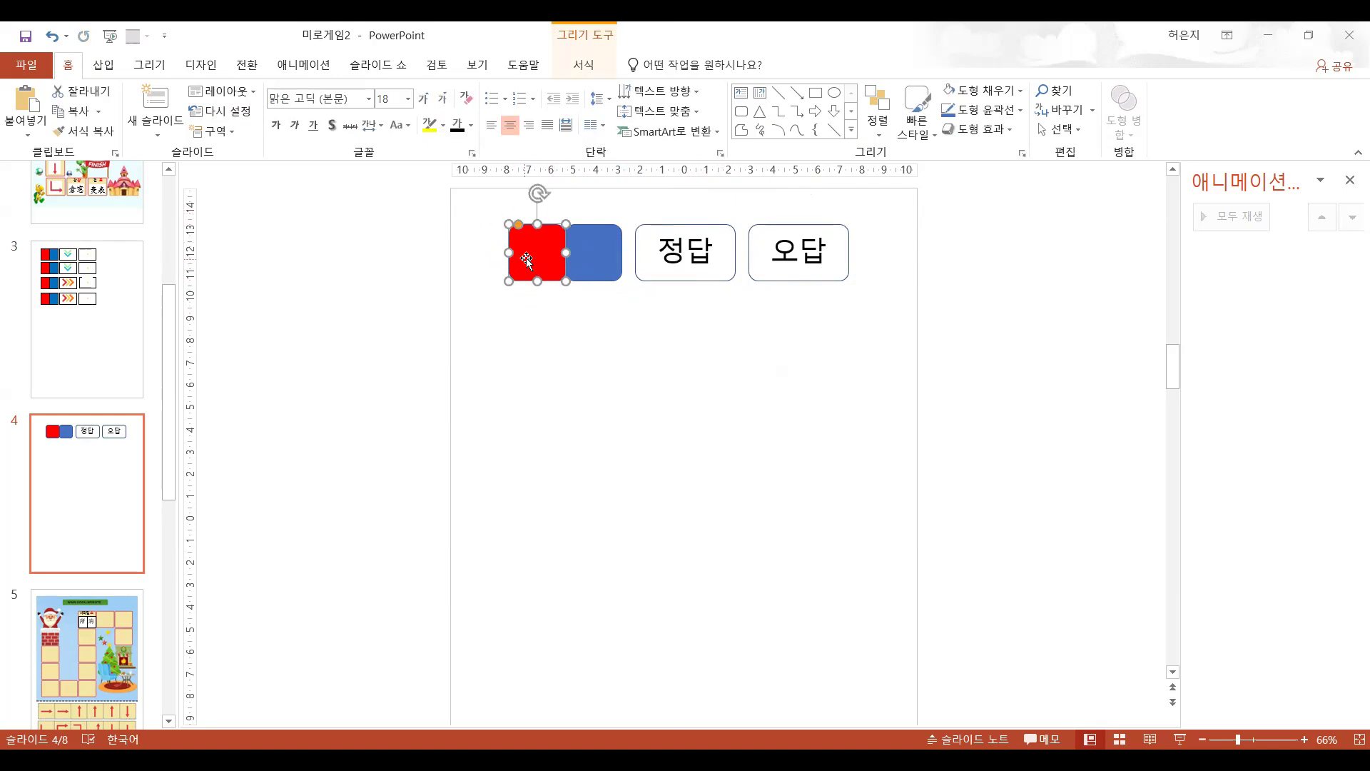
{"action": "left_click", "coordinate": [528, 258]}
{"action": "type", "text": "정대"}
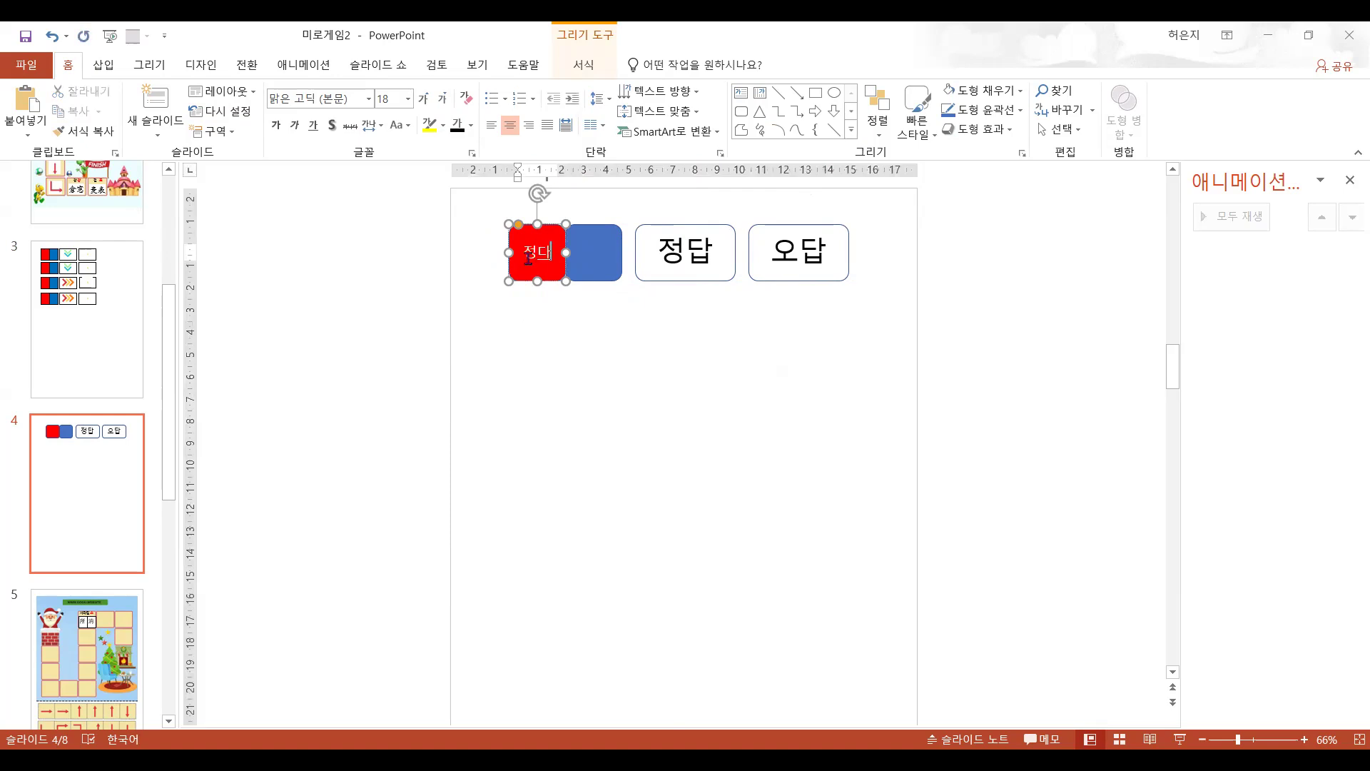
{"action": "key", "text": "Escape"}
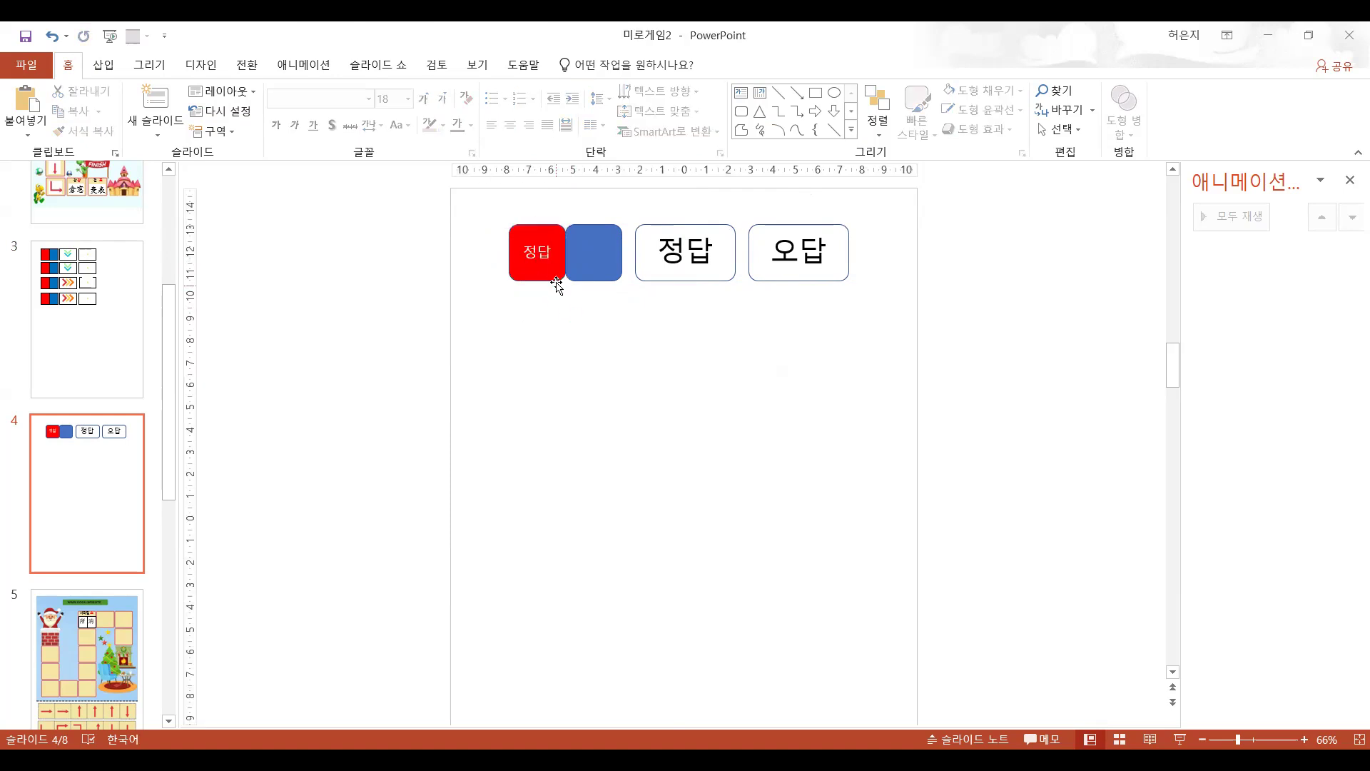
- Apply the 붕괴 (Collapse) exit effect to the red 정답 square
{"action": "left_click", "coordinate": [309, 71]}
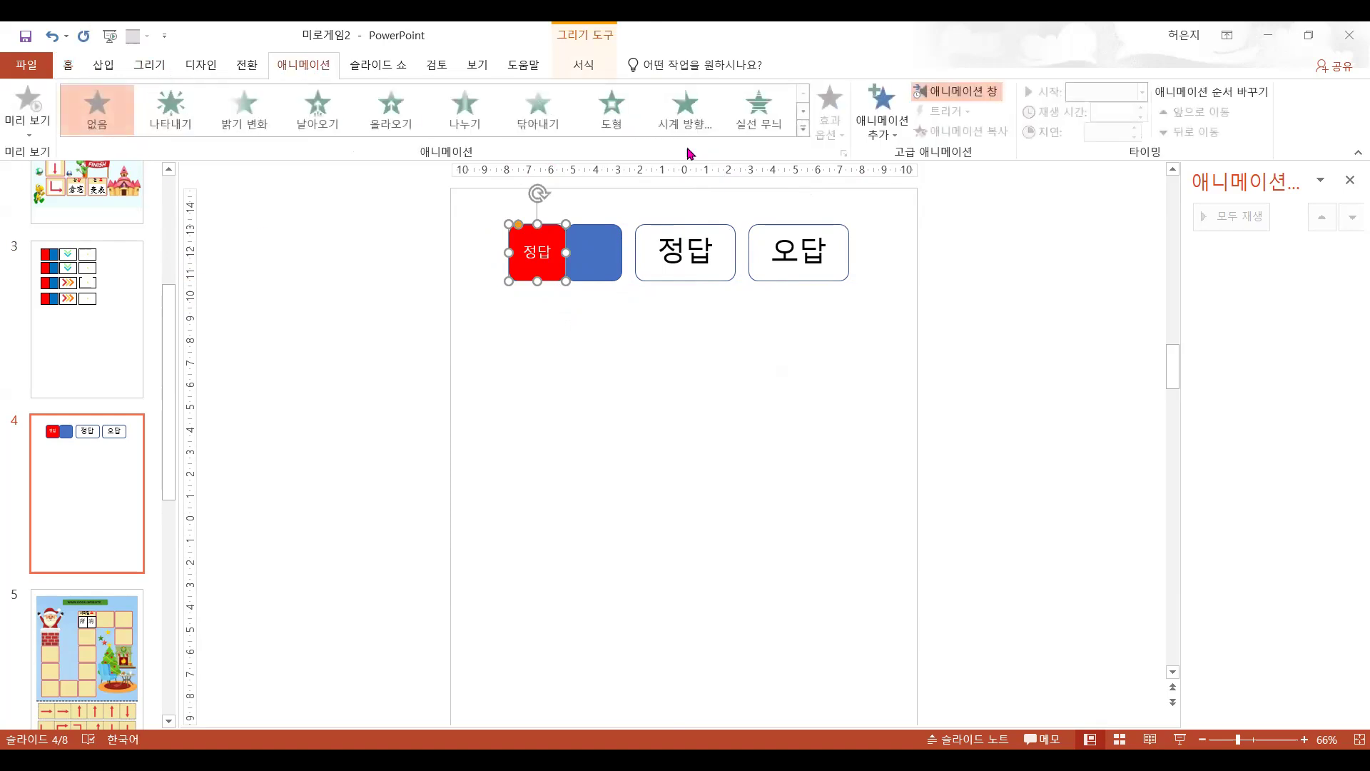
{"action": "left_click", "coordinate": [803, 129]}
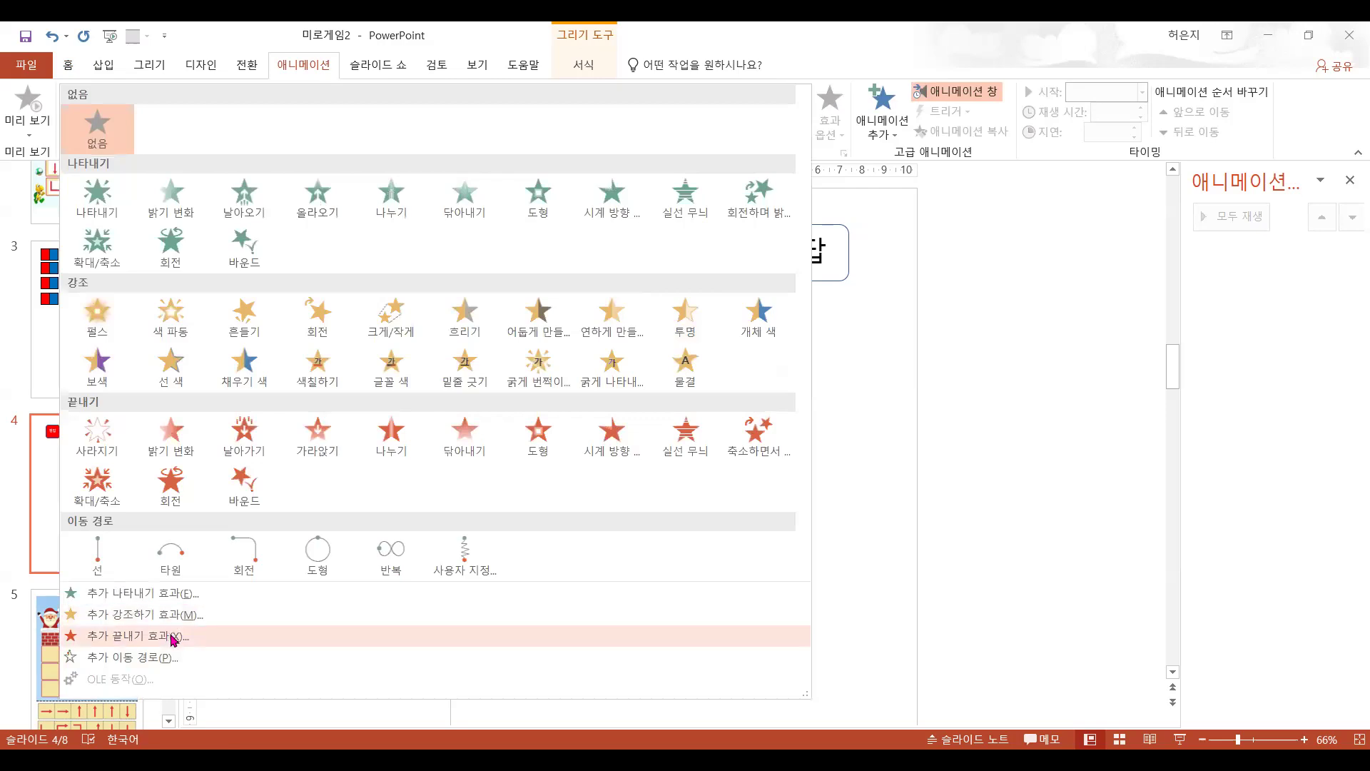
{"action": "left_click", "coordinate": [173, 638]}
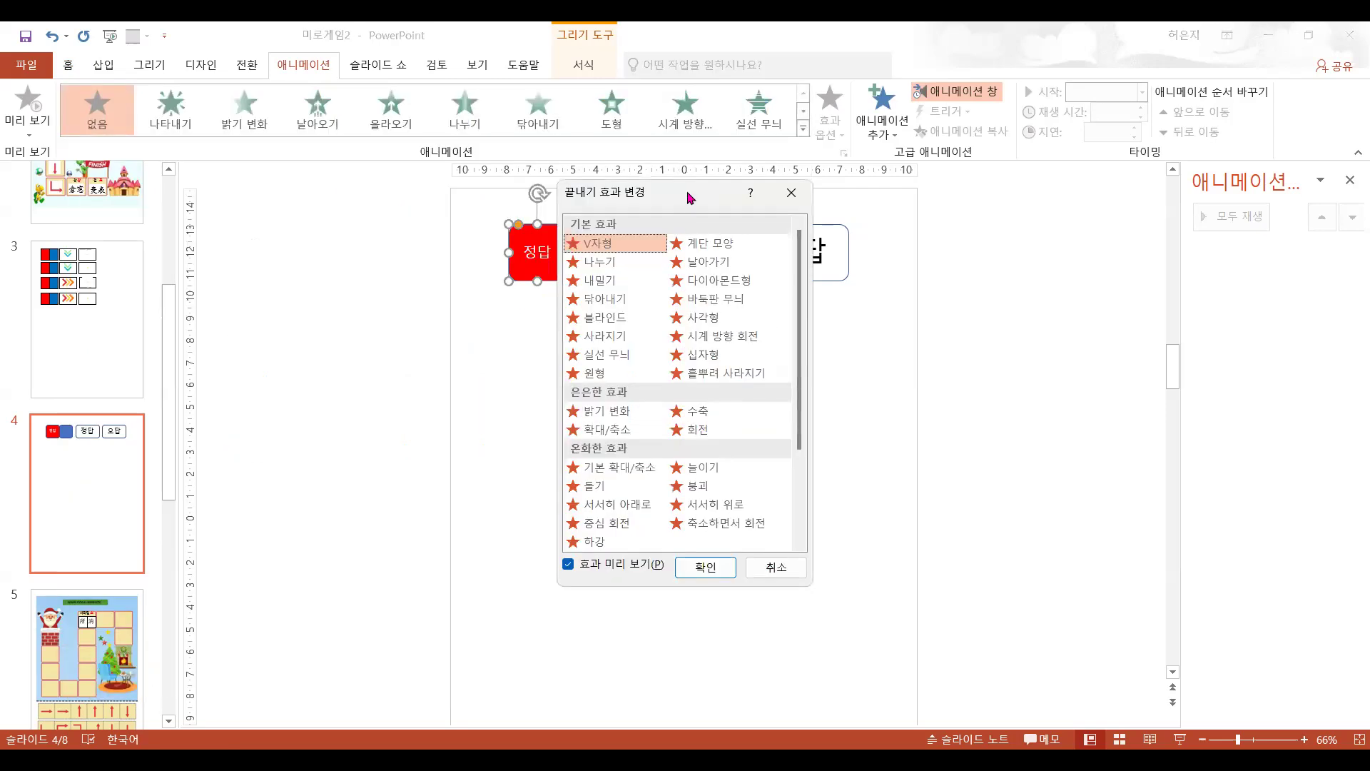
{"action": "left_click_drag", "start_coordinate": [690, 198], "coordinate": [1044, 214]}
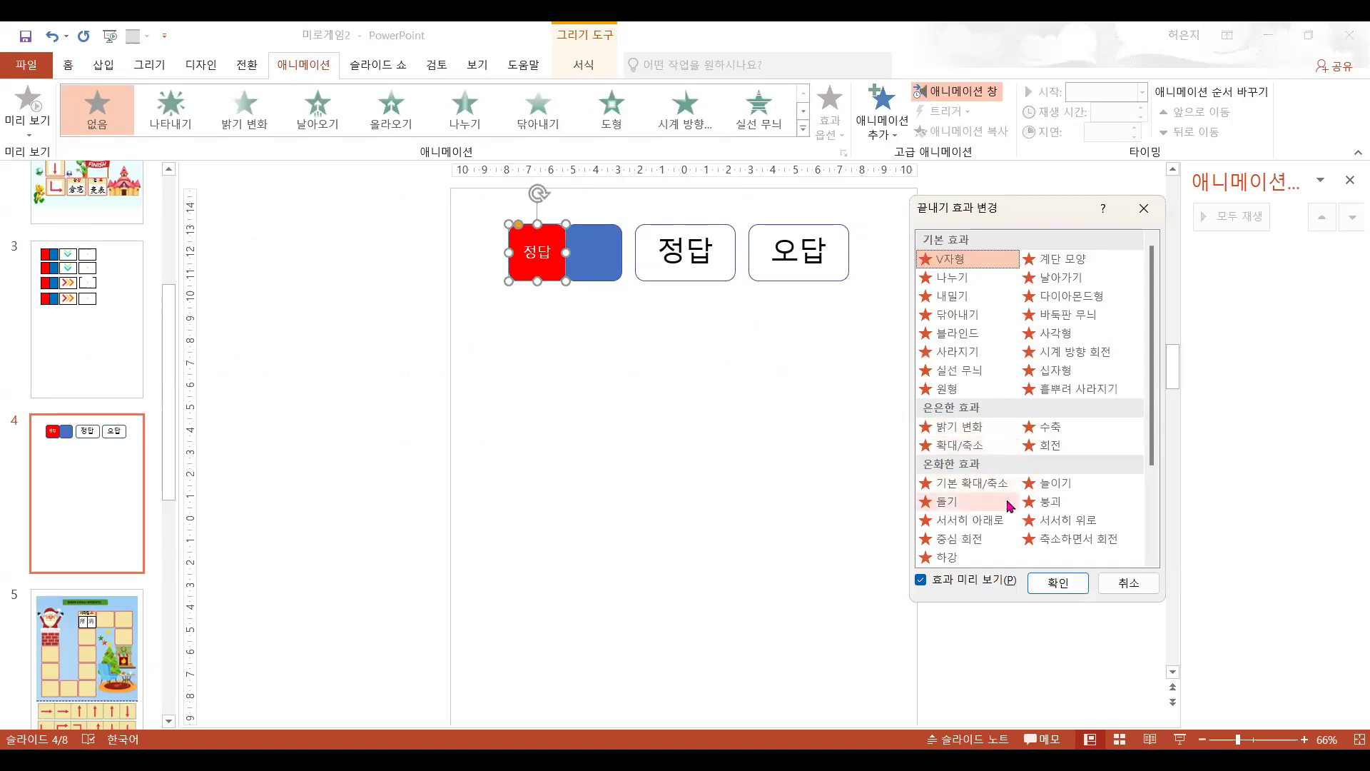
{"action": "left_click", "coordinate": [1053, 503]}
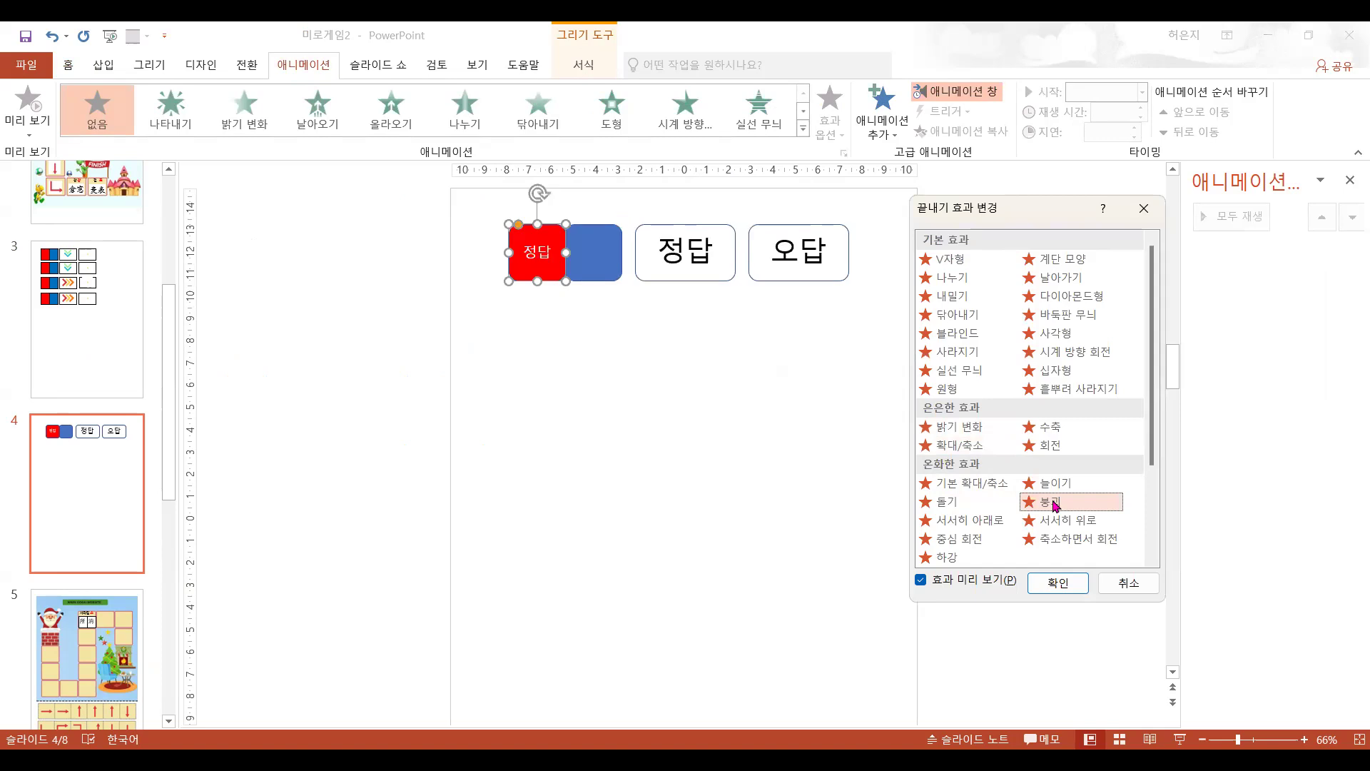
{"action": "key", "text": "Up"}
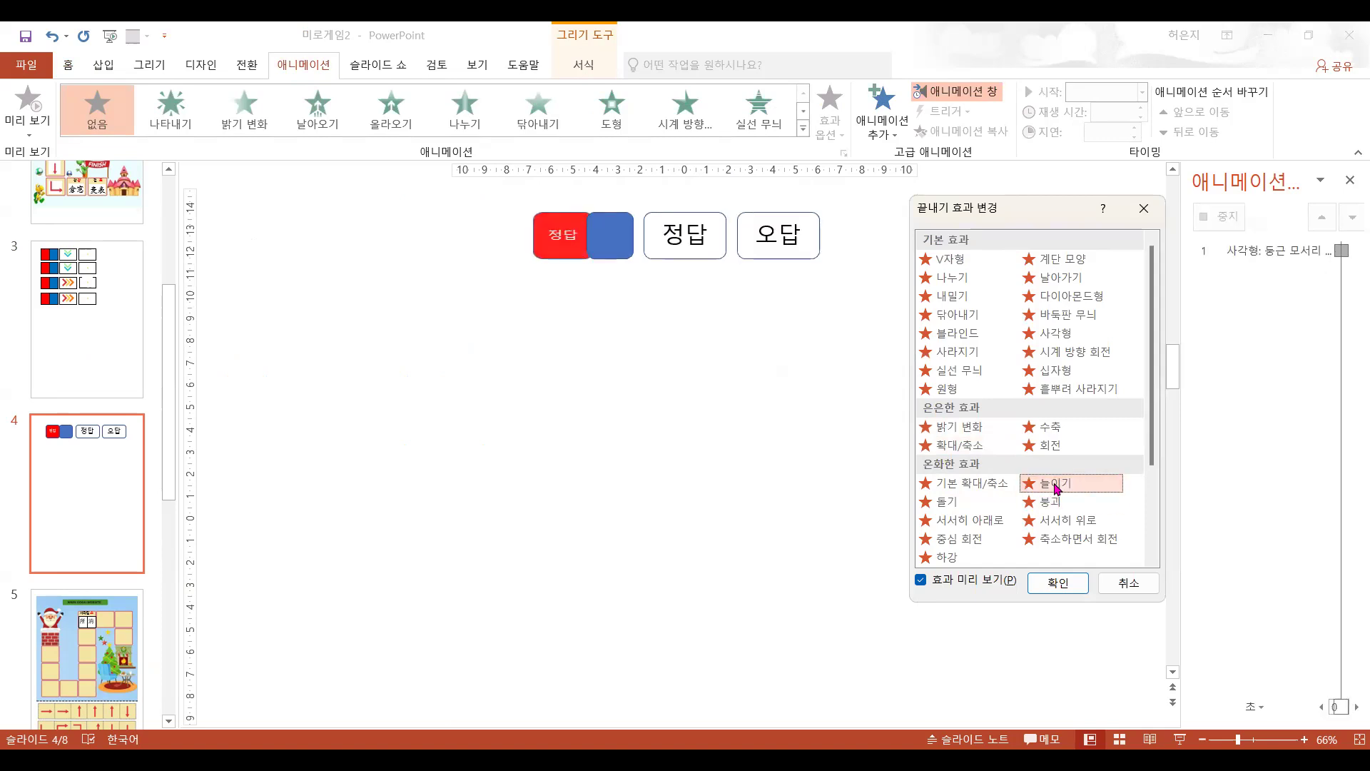
{"action": "left_click", "coordinate": [1059, 508]}
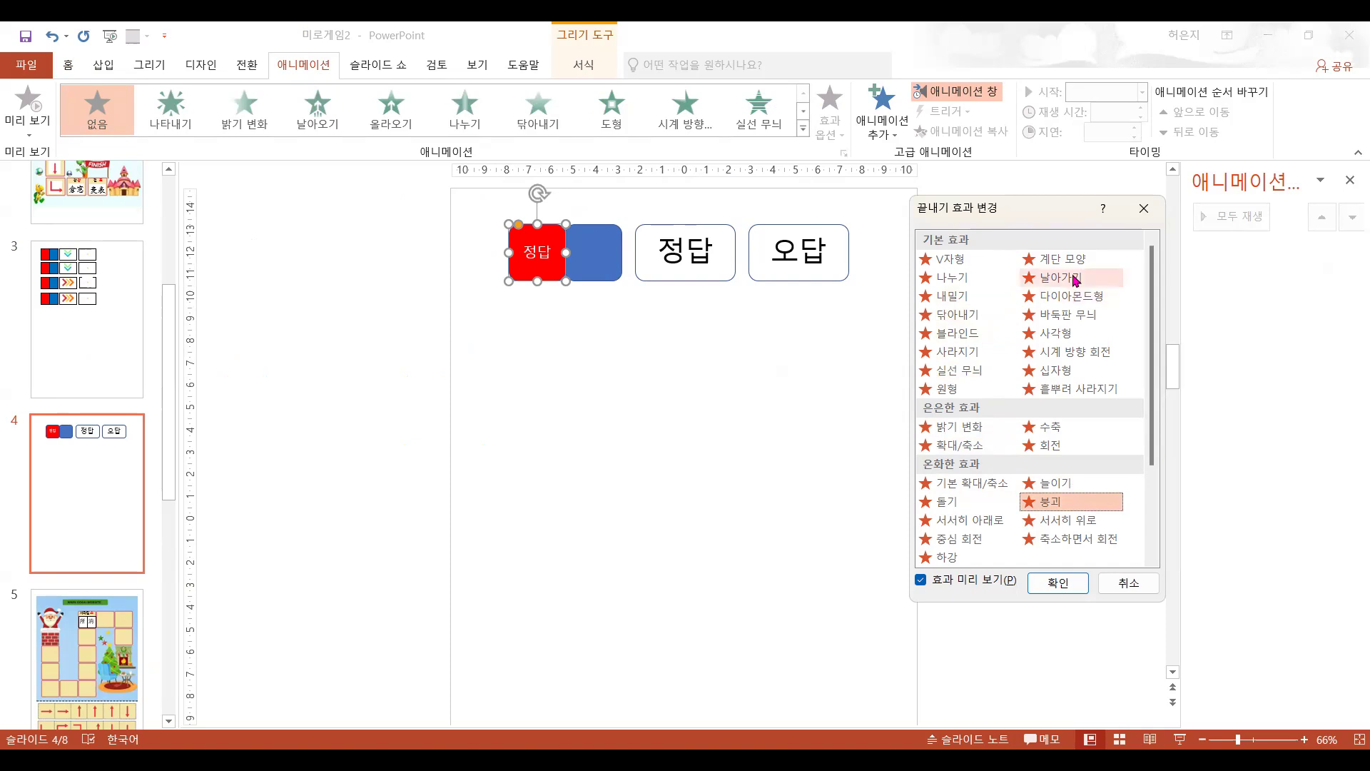
{"action": "left_click", "coordinate": [1059, 582]}
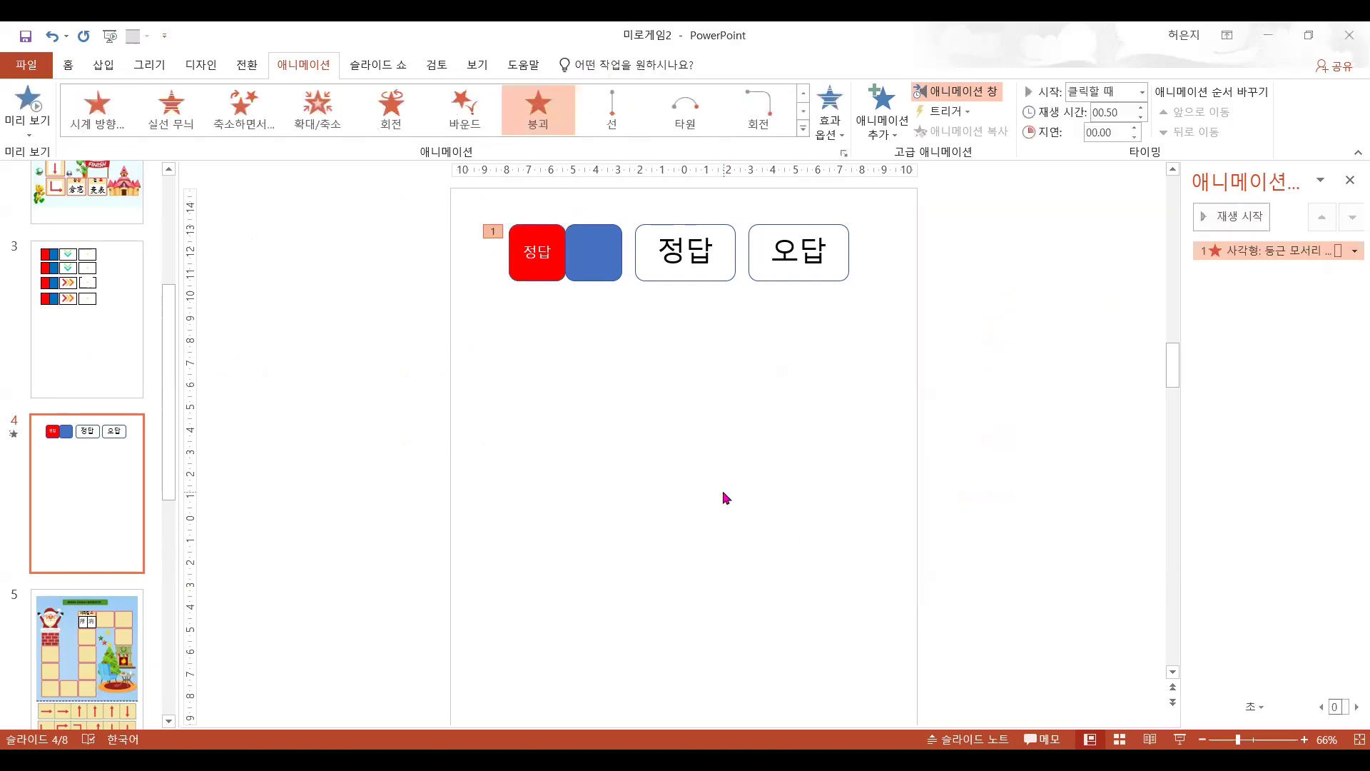
- Apply the 붕괴 (Collapse) exit effect to the blue rounded square
{"action": "left_click", "coordinate": [539, 275]}
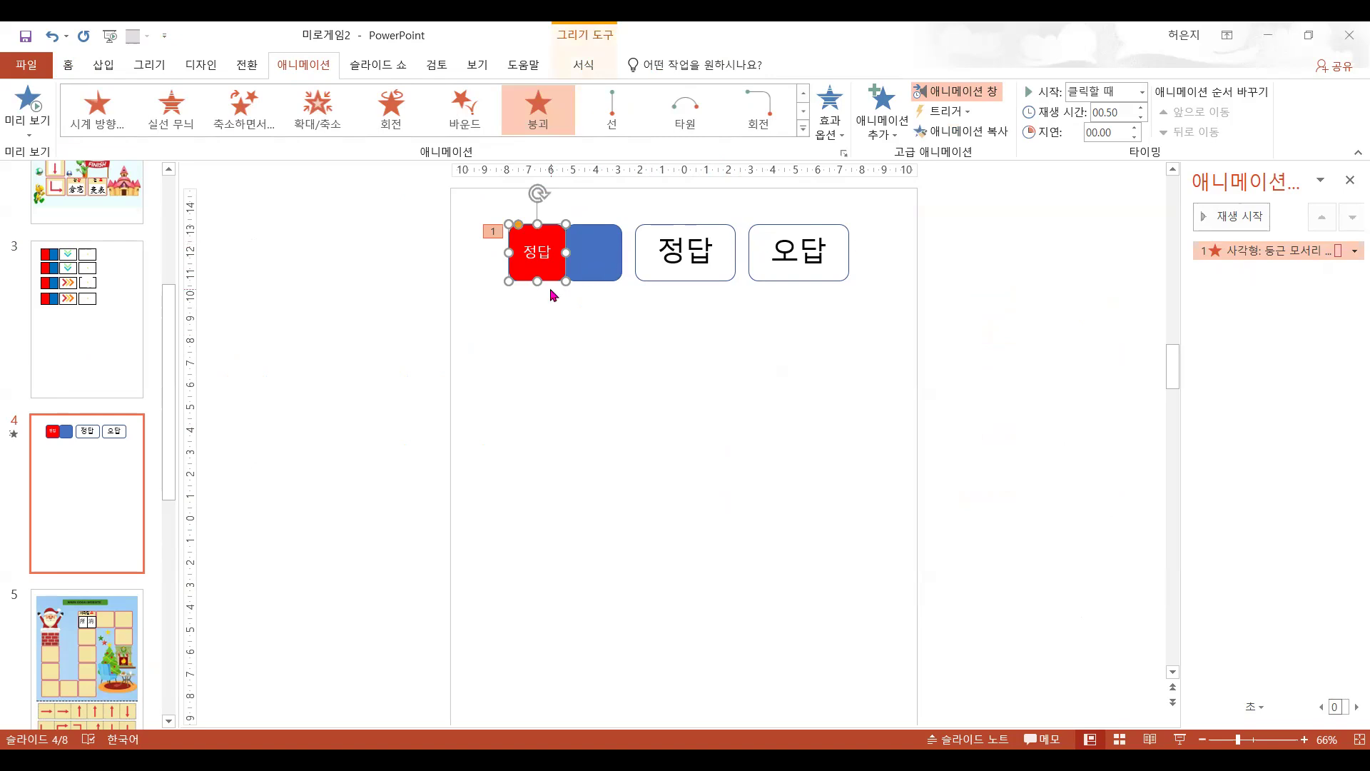
{"action": "left_click", "coordinate": [601, 272]}
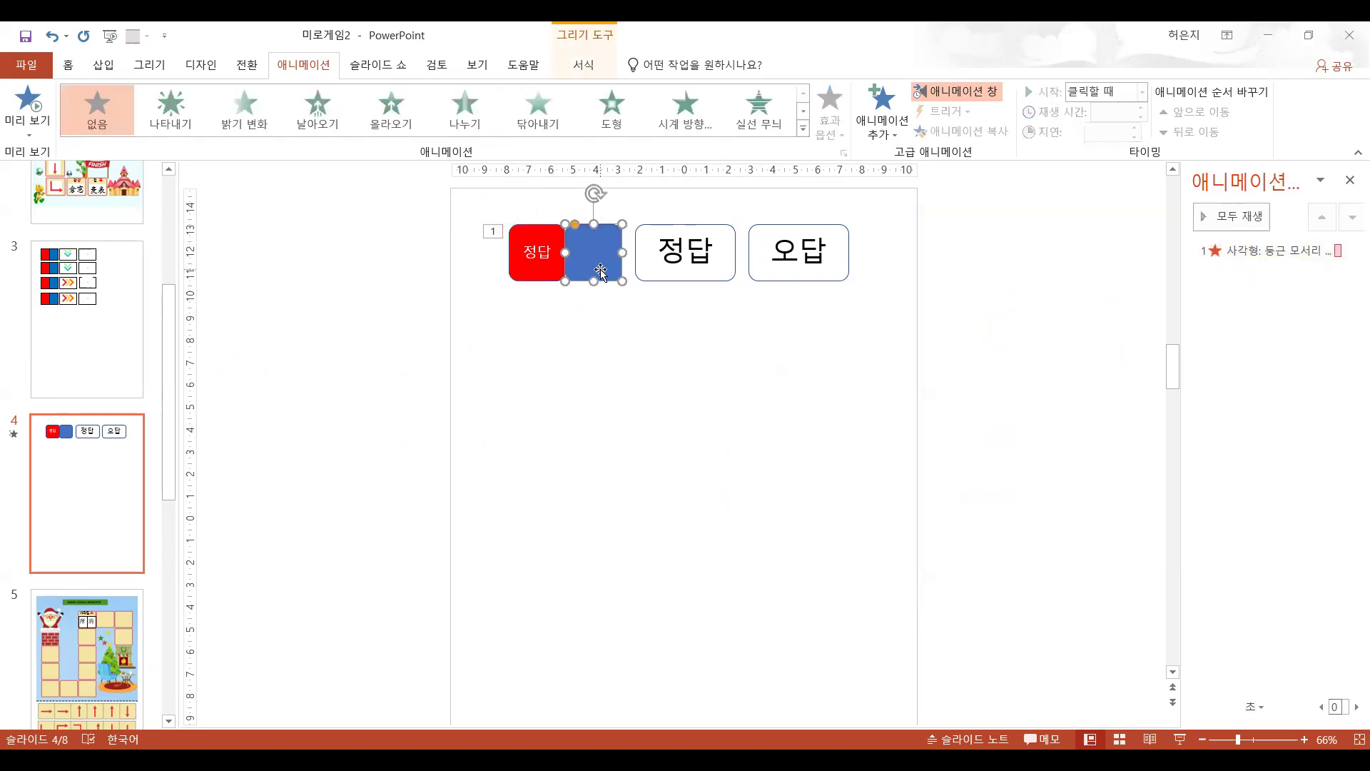
{"action": "left_click", "coordinate": [804, 129]}
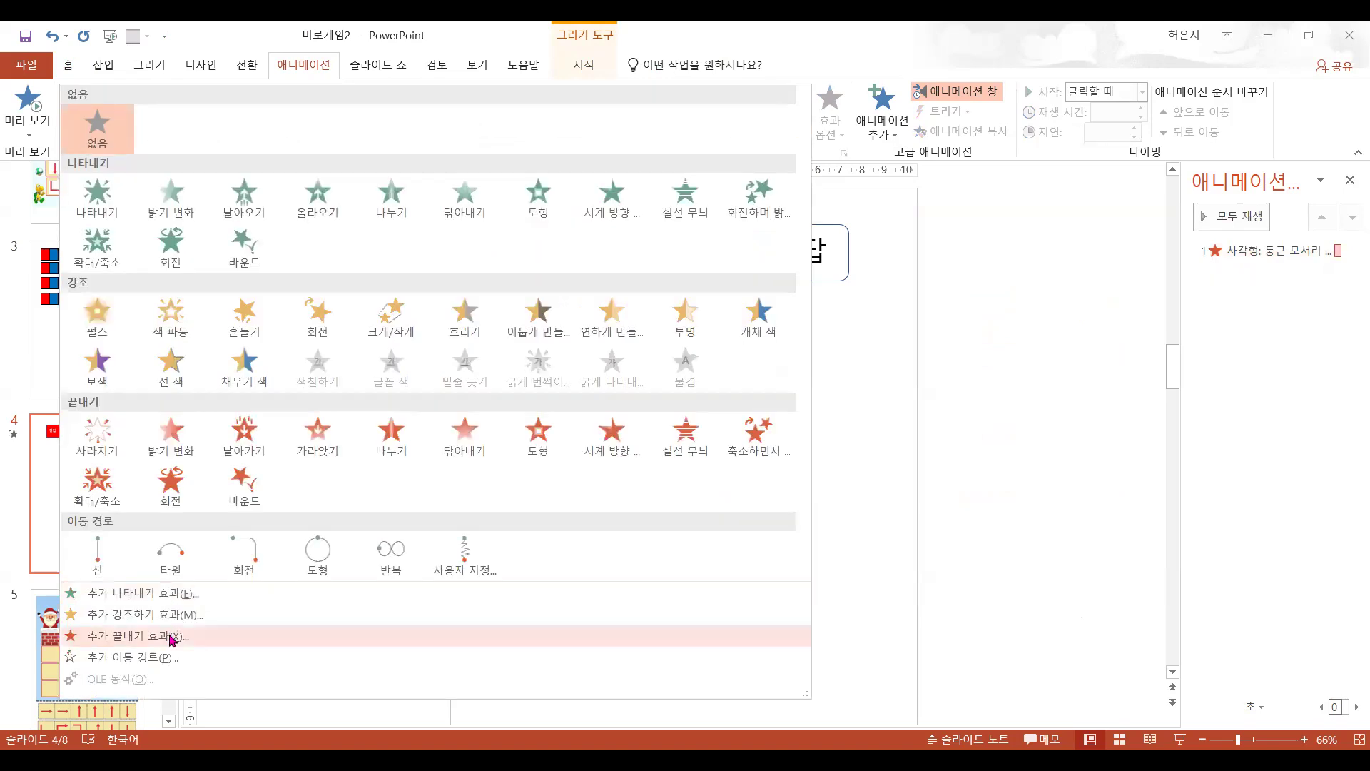
{"action": "left_click", "coordinate": [172, 636]}
{"action": "left_click", "coordinate": [696, 485]}
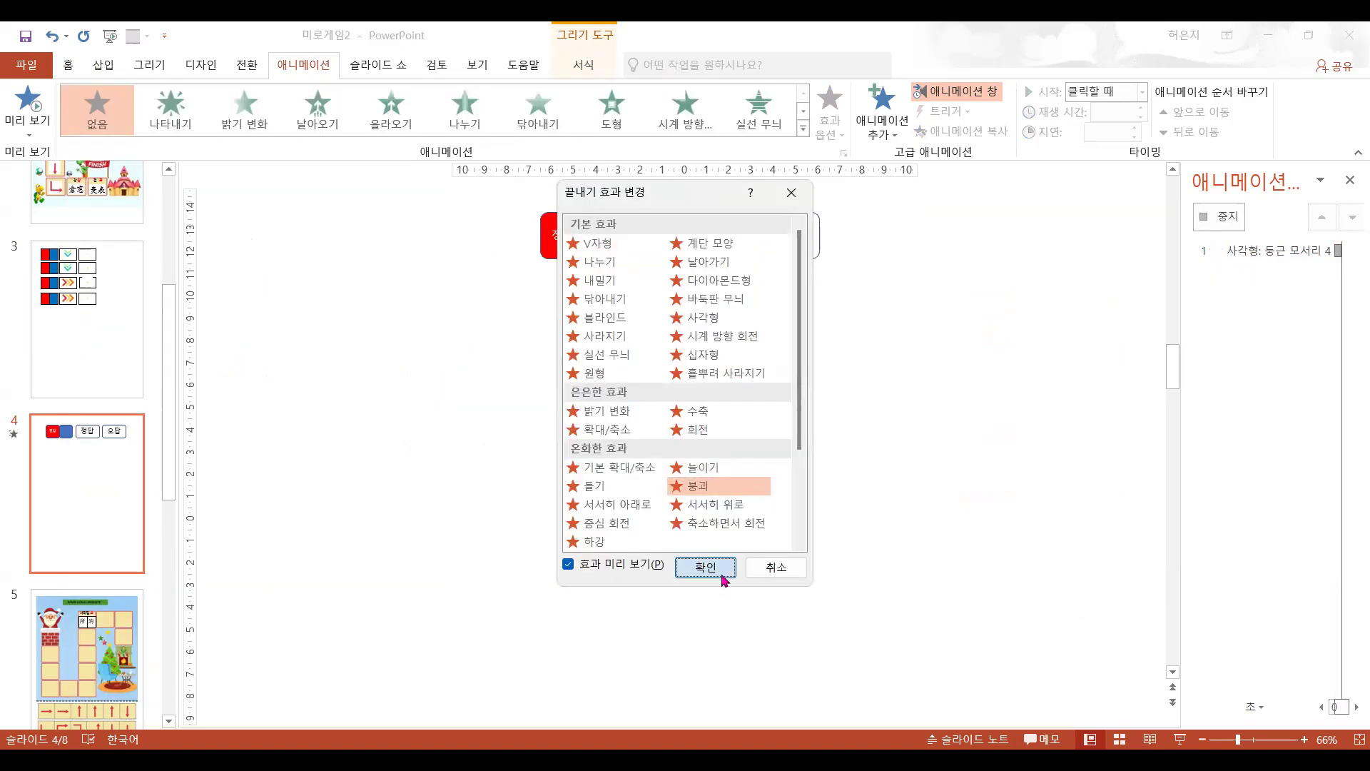
{"action": "left_click", "coordinate": [705, 567]}
{"action": "left_click", "coordinate": [1269, 269]}
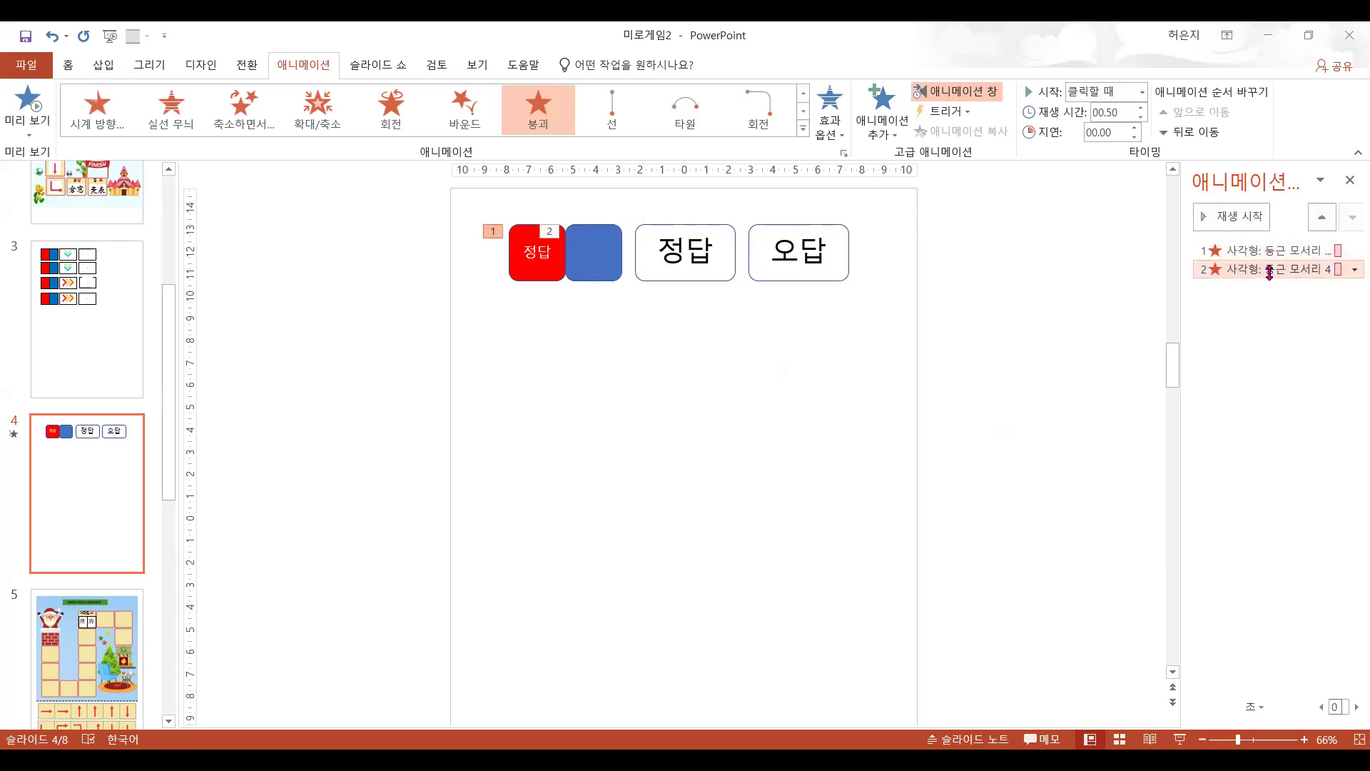
{"action": "left_click", "coordinate": [1284, 250]}
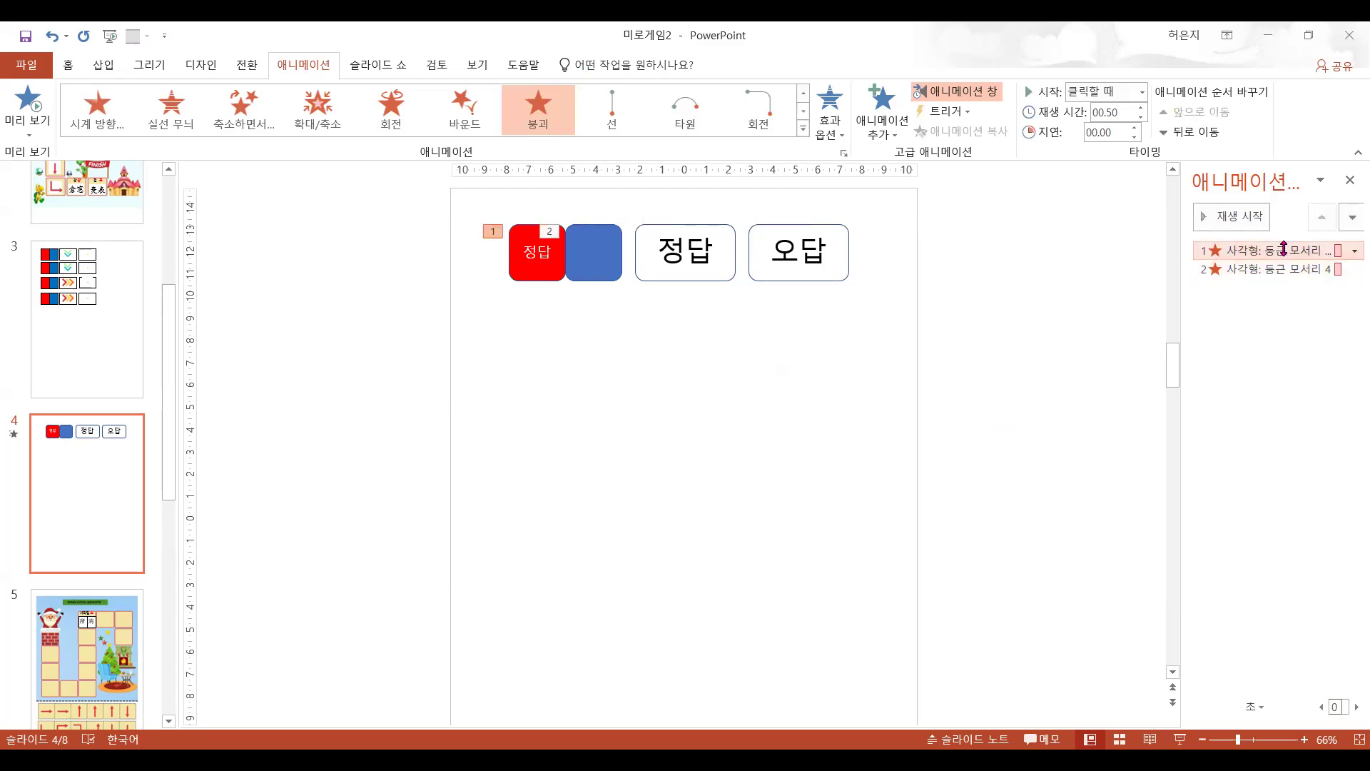
{"action": "left_click", "coordinate": [1277, 269]}
- Apply the 늘이기 (Stretch) entrance effect to the white 정답 rectangle
{"action": "left_click", "coordinate": [695, 282]}
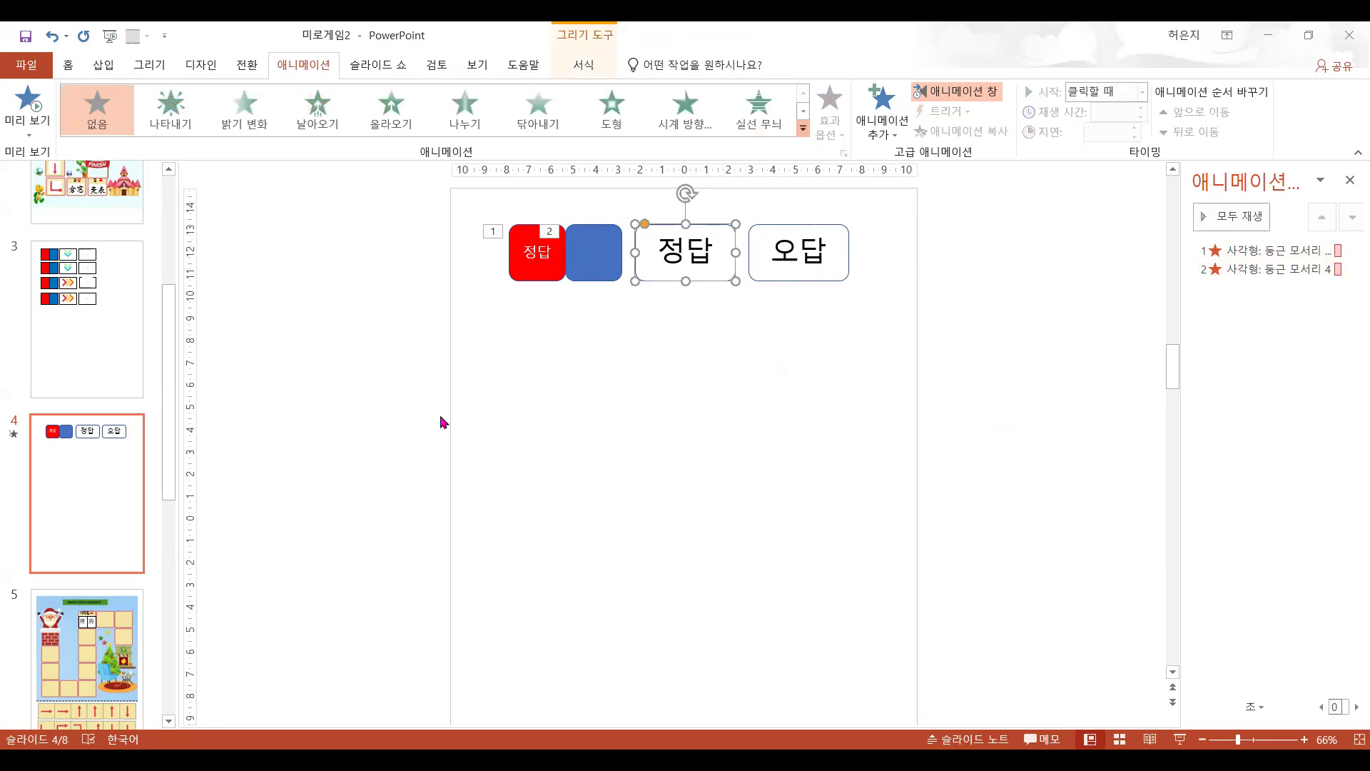
{"action": "left_click", "coordinate": [140, 597]}
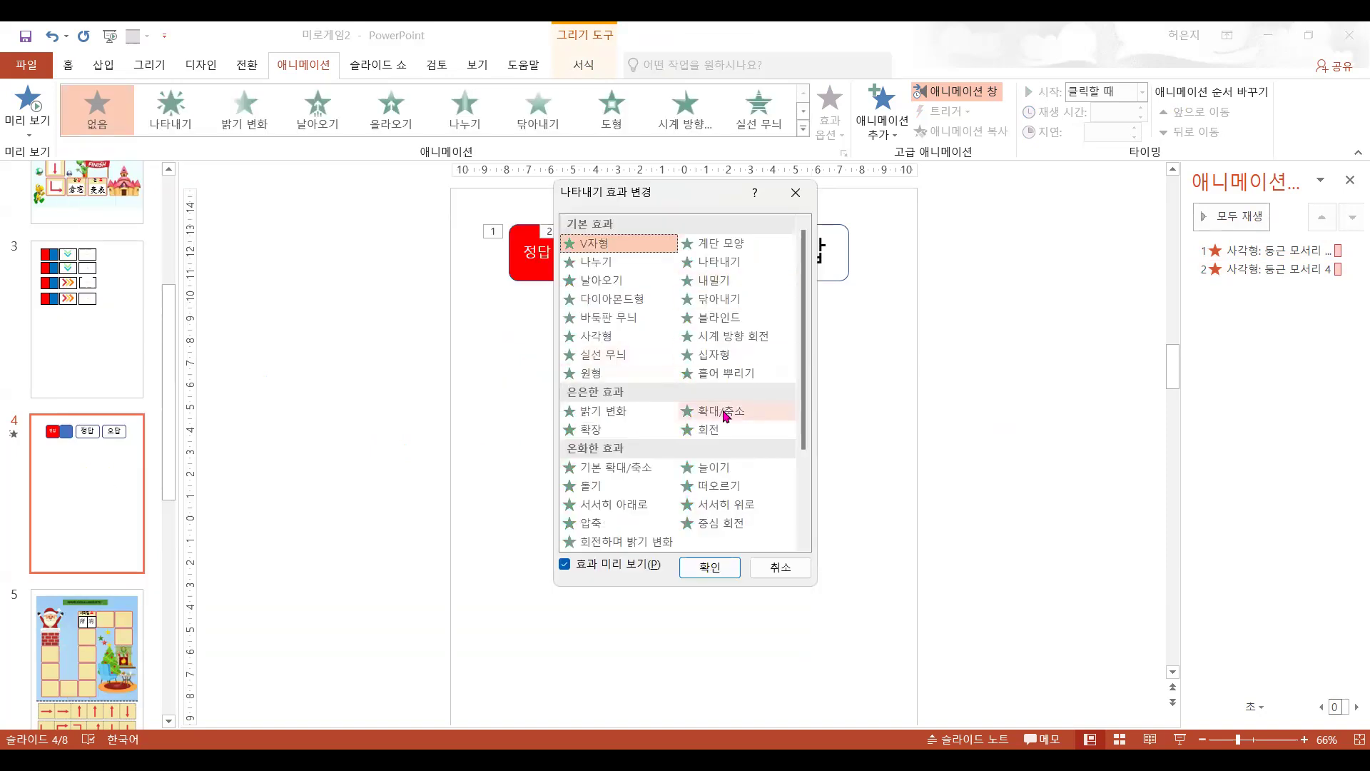
{"action": "left_click", "coordinate": [718, 469]}
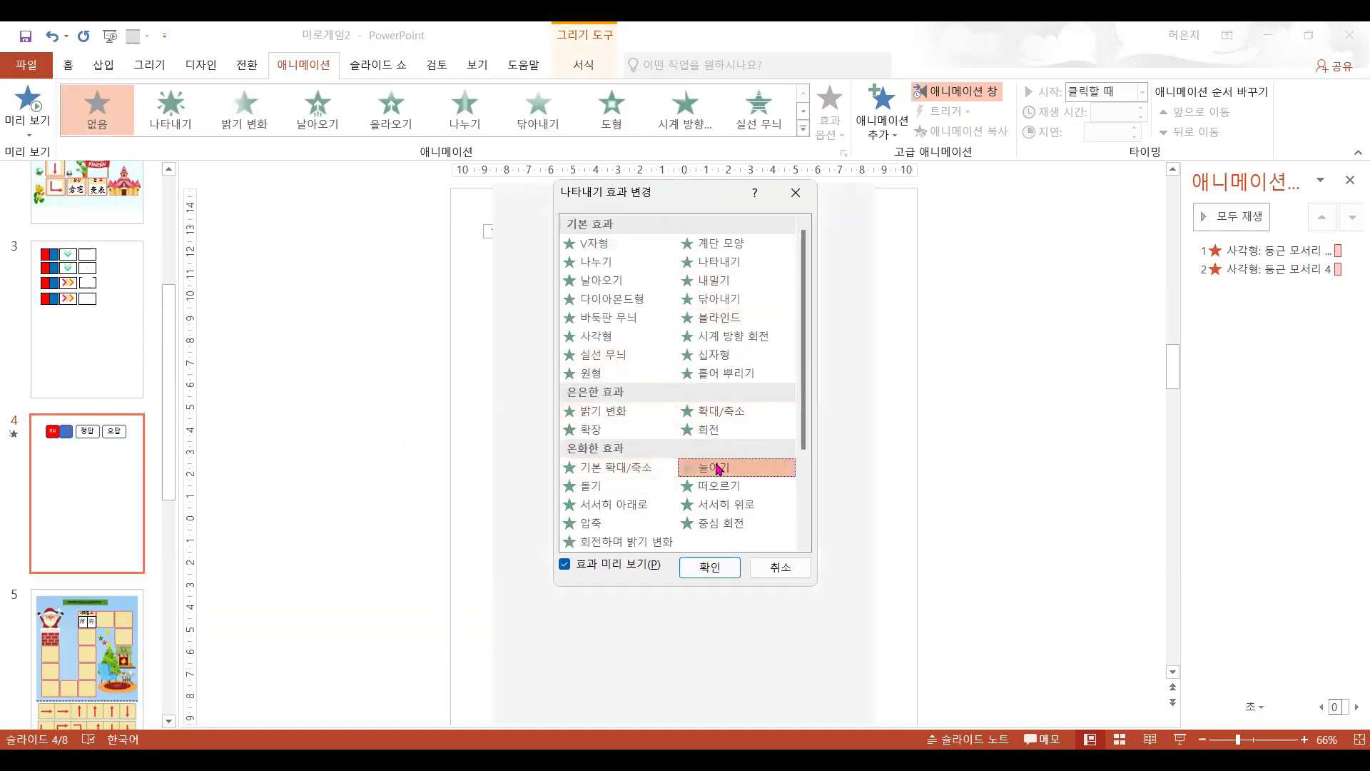
{"action": "left_click", "coordinate": [713, 567]}
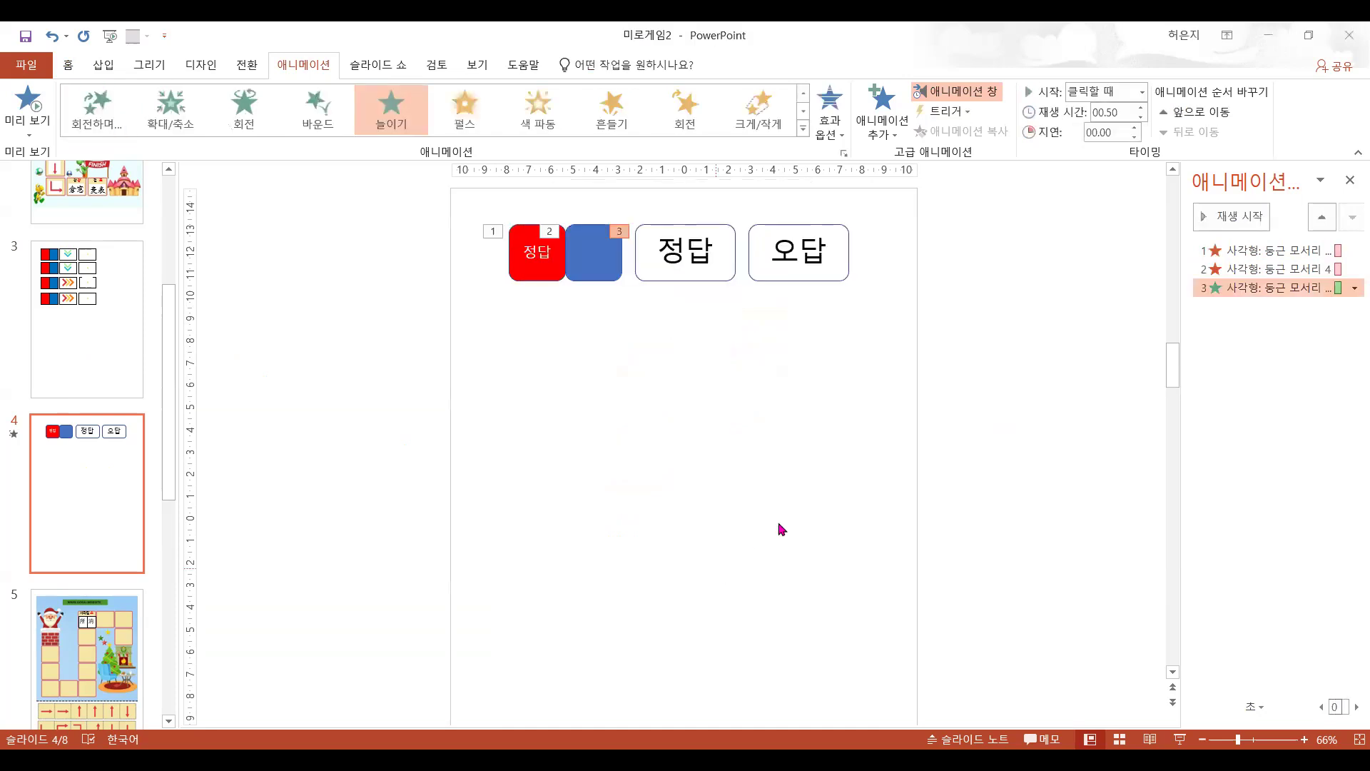
- Review the animation entries and the matching red square, blue square and white 정답 rectangle on the slide
{"action": "left_click", "coordinate": [1274, 269]}
{"action": "left_click", "coordinate": [1281, 288]}
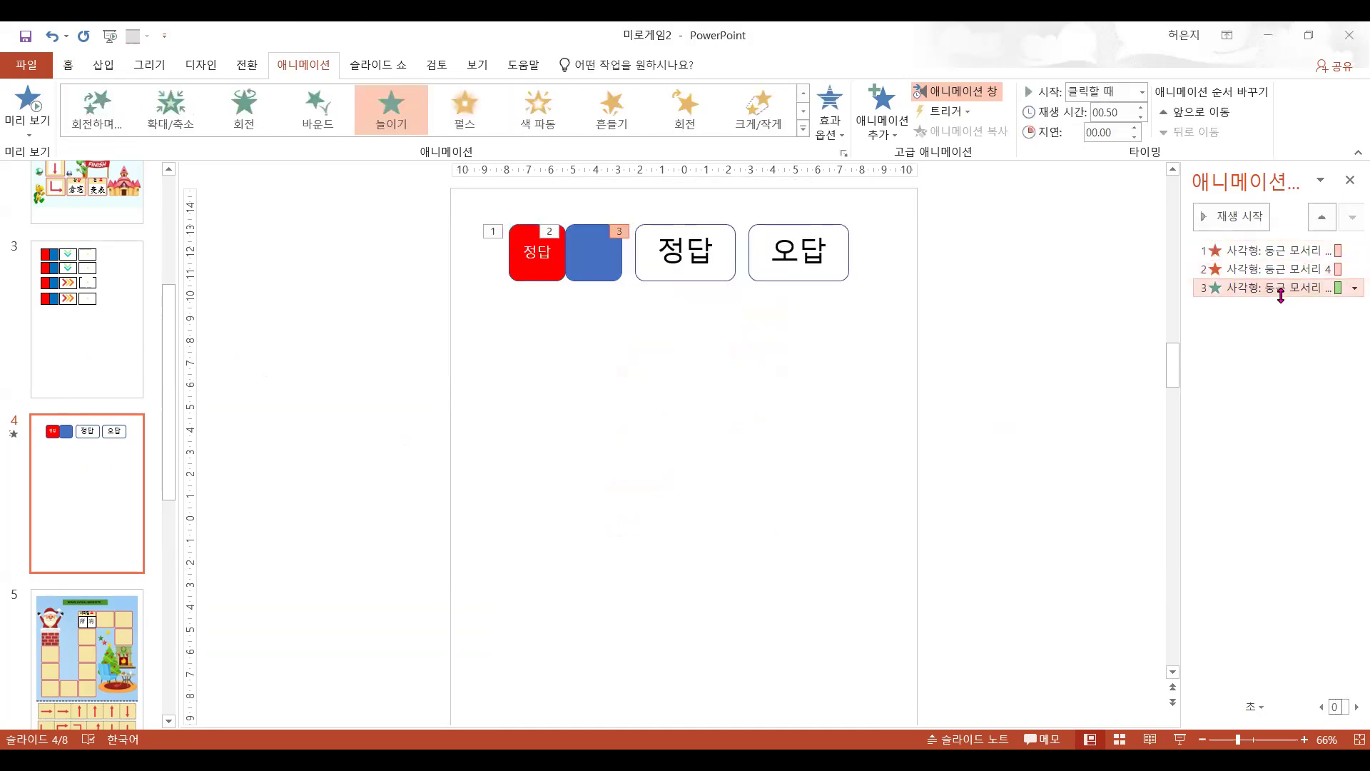
{"action": "left_click", "coordinate": [1281, 269]}
{"action": "left_click", "coordinate": [1282, 289]}
{"action": "left_click", "coordinate": [1281, 269]}
{"action": "left_click", "coordinate": [1276, 289]}
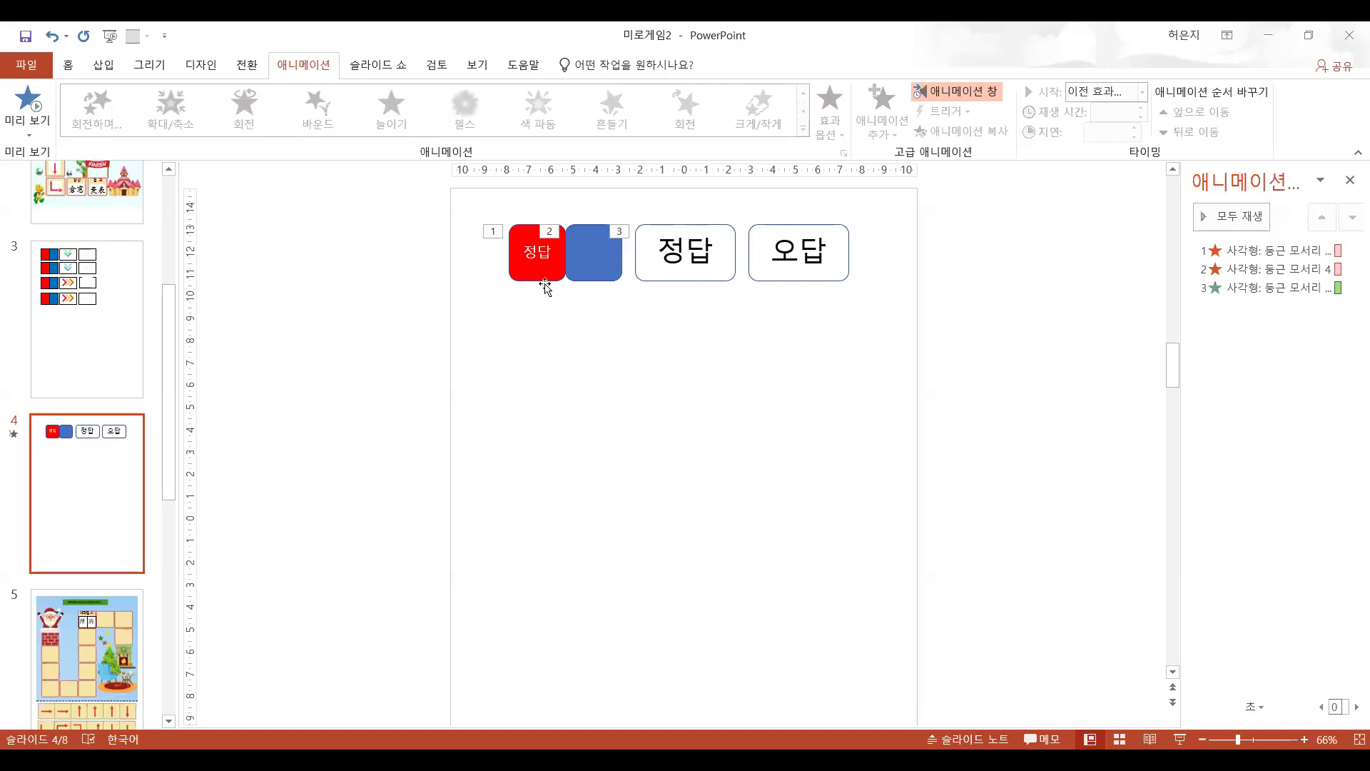
{"action": "left_click", "coordinate": [546, 275]}
{"action": "left_click", "coordinate": [585, 269]}
{"action": "left_click", "coordinate": [685, 271]}
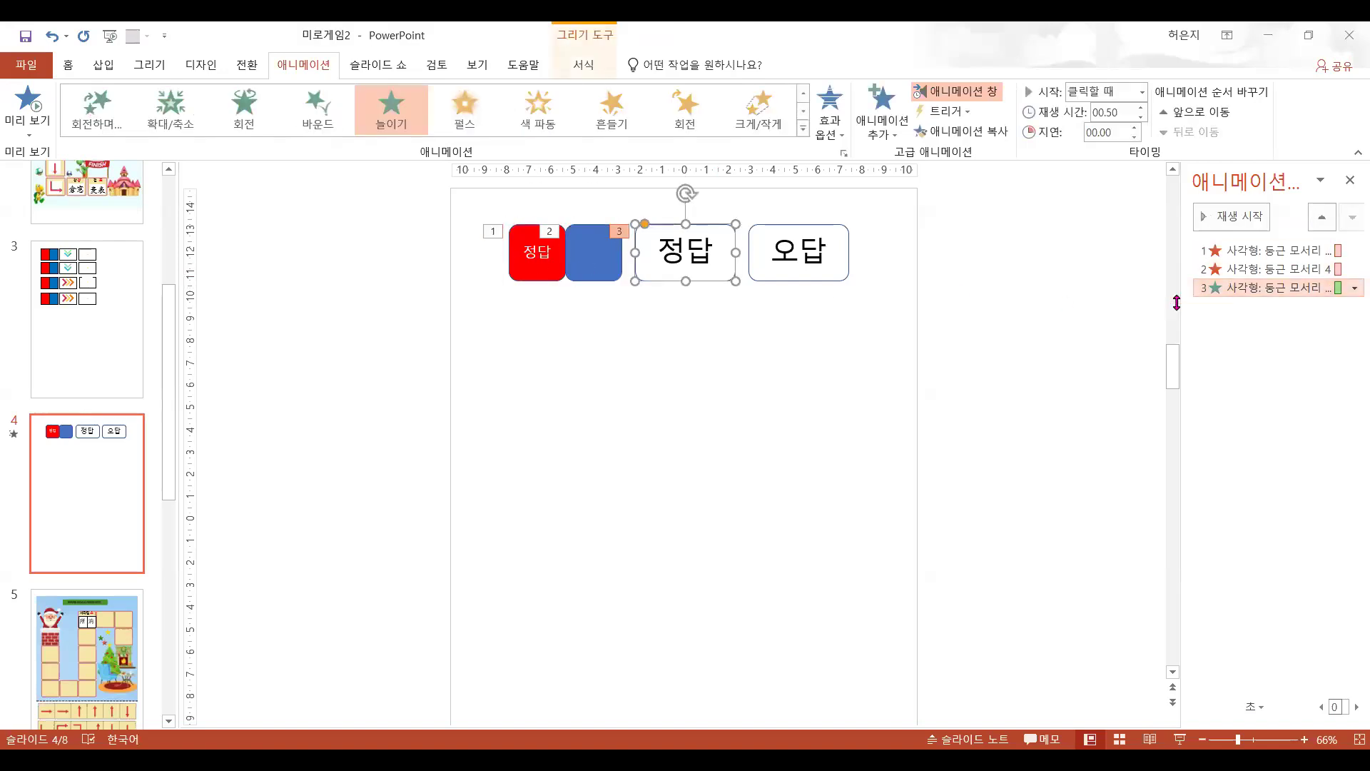
{"action": "scroll", "coordinate": [732, 353], "scroll_direction": "up", "scroll_amount": 6}
{"action": "left_click", "coordinate": [420, 317]}
{"action": "left_click", "coordinate": [527, 335]}
{"action": "left_click", "coordinate": [686, 334]}
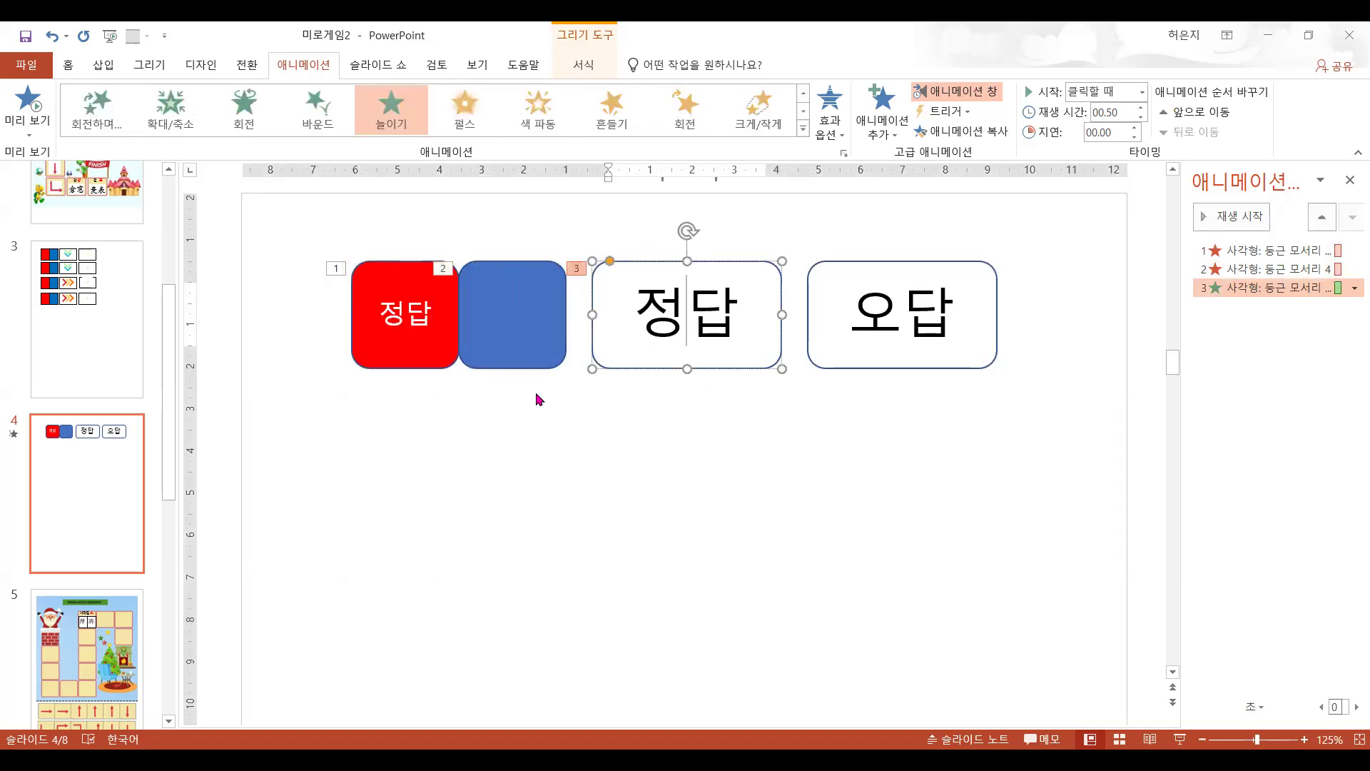
- Set all three animations to be triggered by clicking the red square, 사각형: 둥근 모서리 3
{"action": "left_click", "coordinate": [424, 367]}
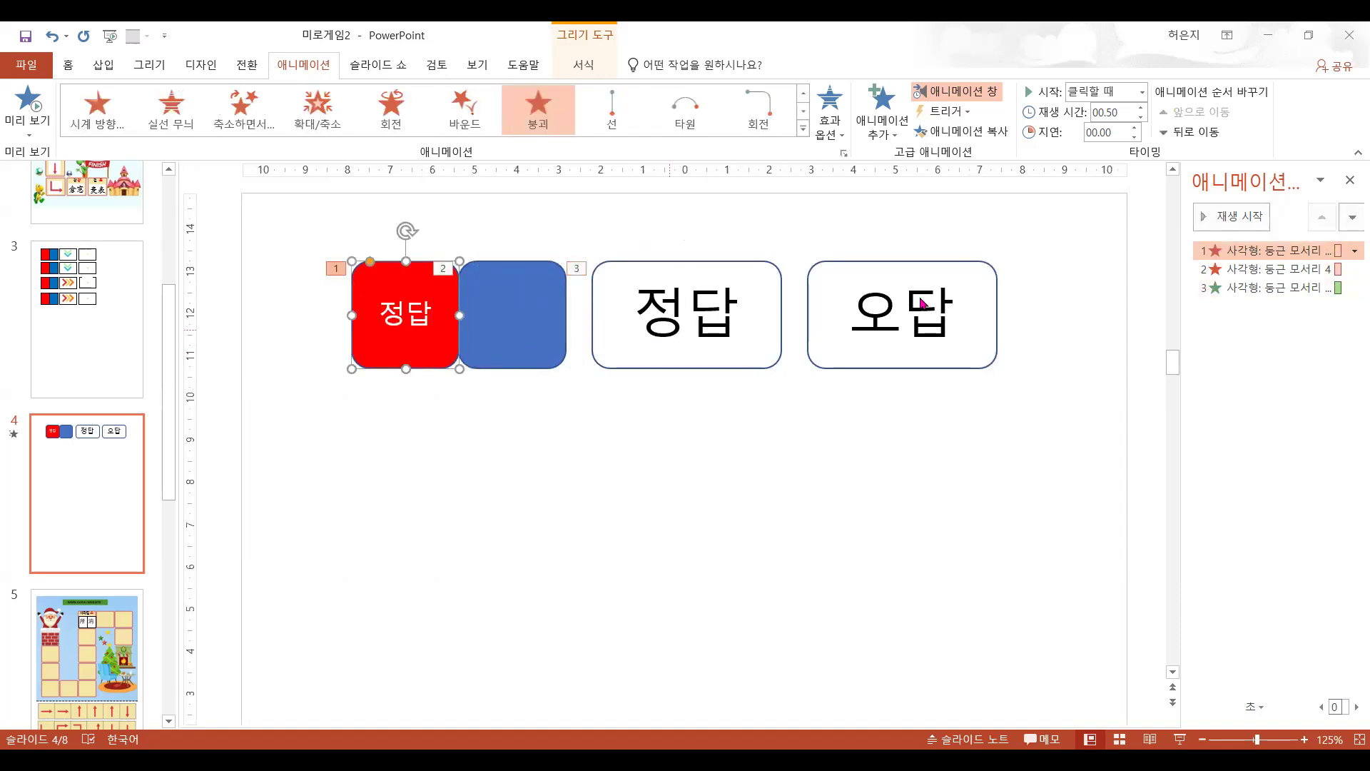
{"action": "left_click", "coordinate": [1249, 269], "text": "shift"}
{"action": "left_click", "coordinate": [1281, 287], "text": "shift"}
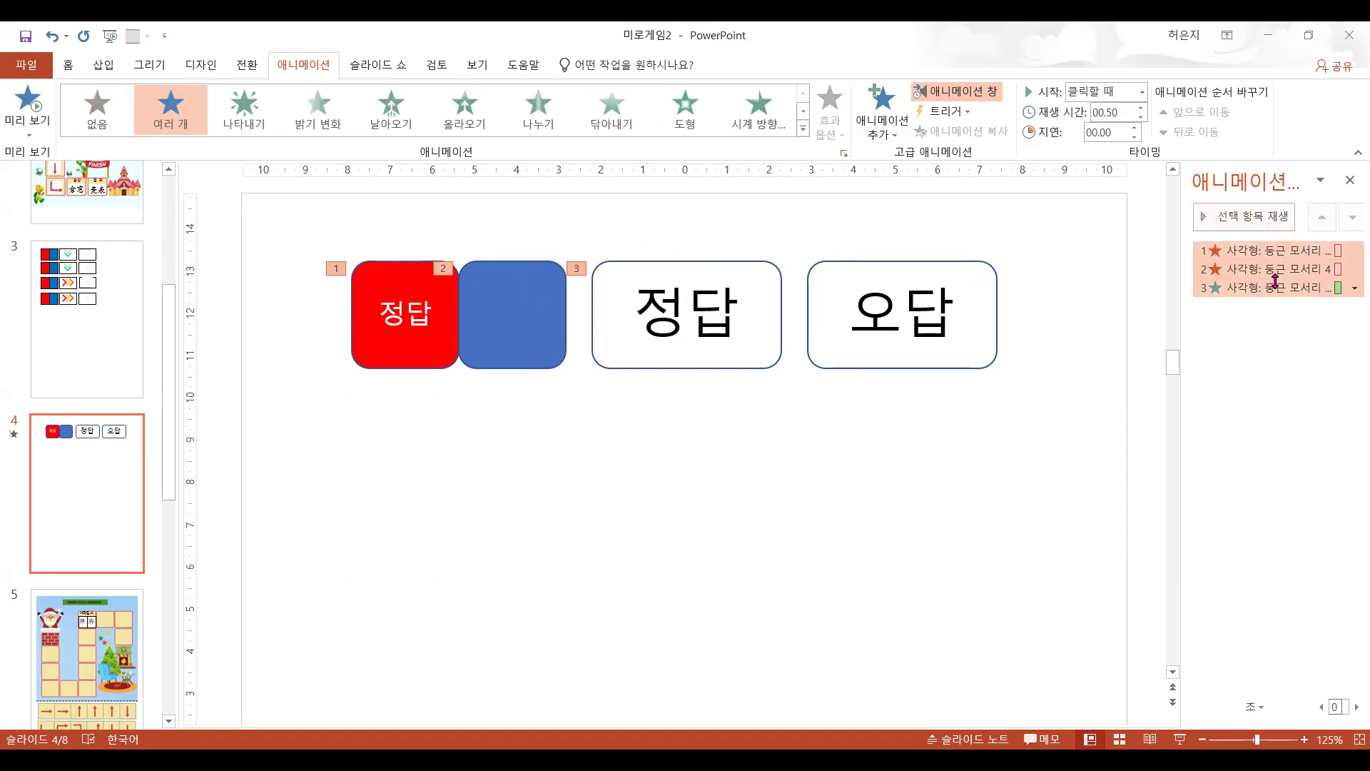
{"action": "left_click", "coordinate": [942, 114]}
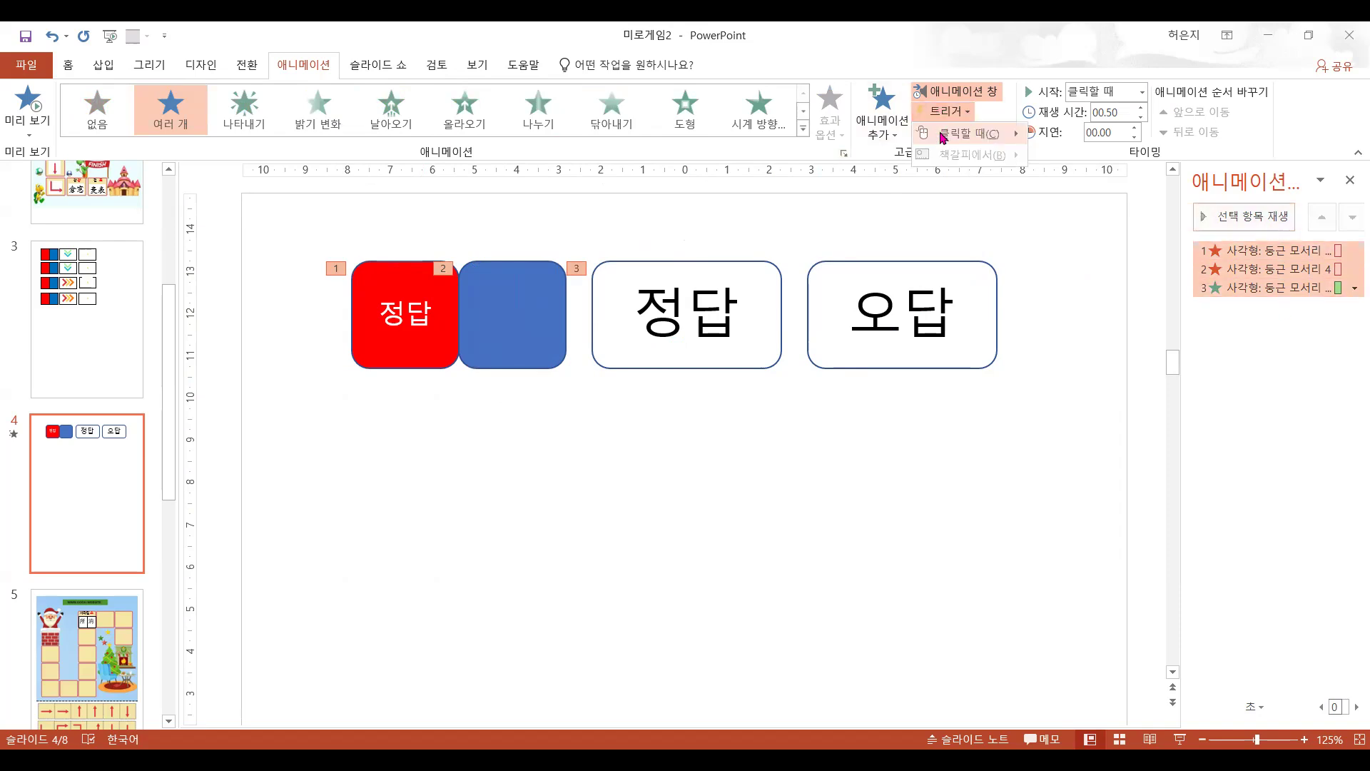
{"action": "mouse_move", "coordinate": [942, 135]}
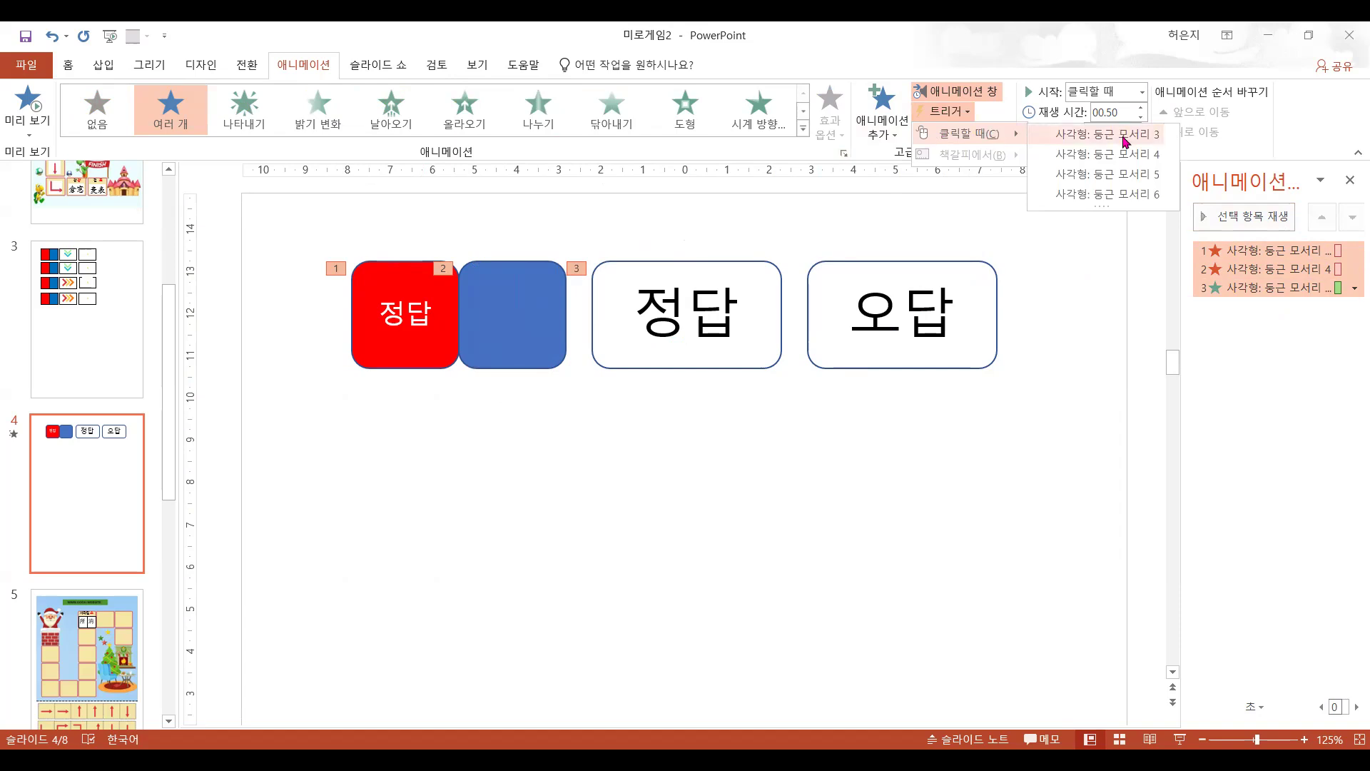
{"action": "left_click", "coordinate": [1125, 137]}
{"action": "mouse_move", "coordinate": [1185, 251]}
{"action": "left_mouse_down"}
{"action": "mouse_move", "coordinate": [1146, 254]}
{"action": "mouse_move", "coordinate": [1169, 251]}
{"action": "left_mouse_up"}
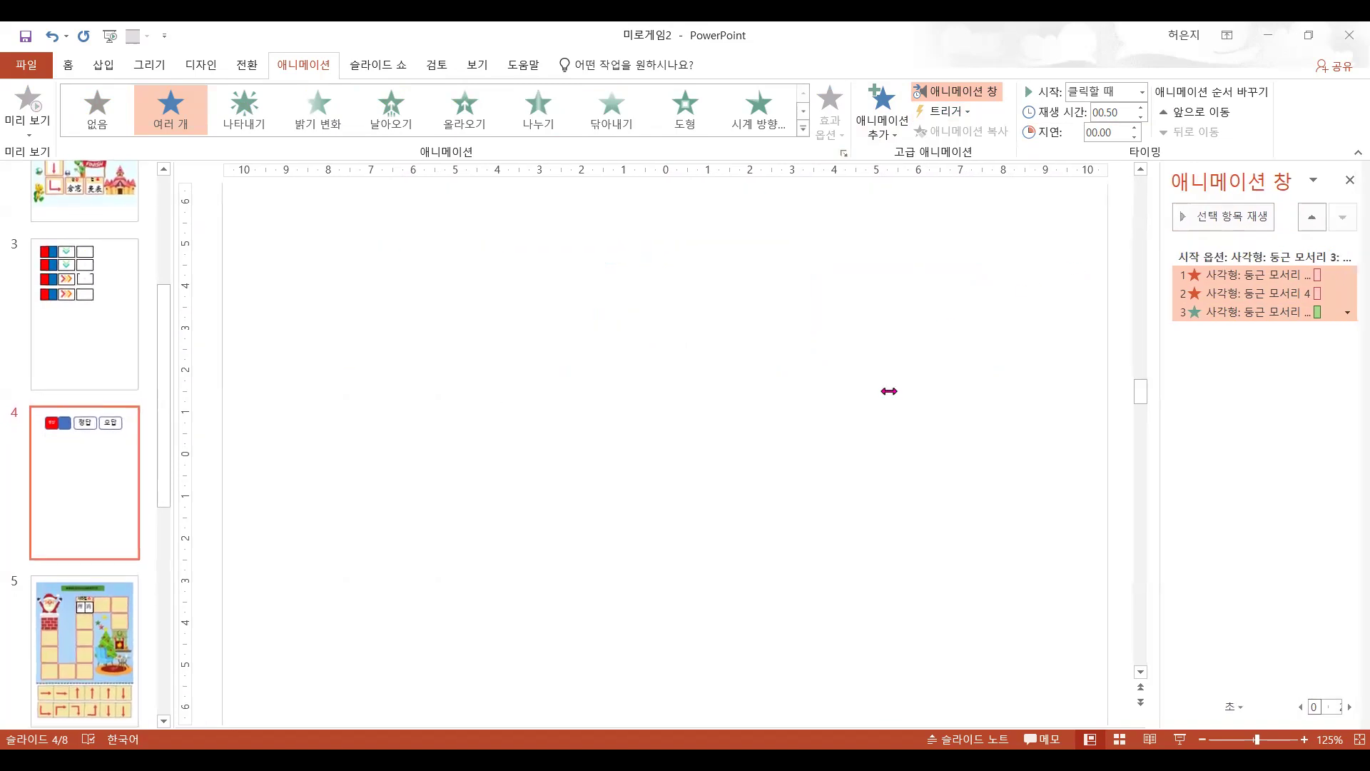
- Run the slide show from the current slide, test the red square's trigger and exit the show
{"action": "left_click", "coordinate": [890, 401]}
{"action": "left_click", "coordinate": [1180, 740]}
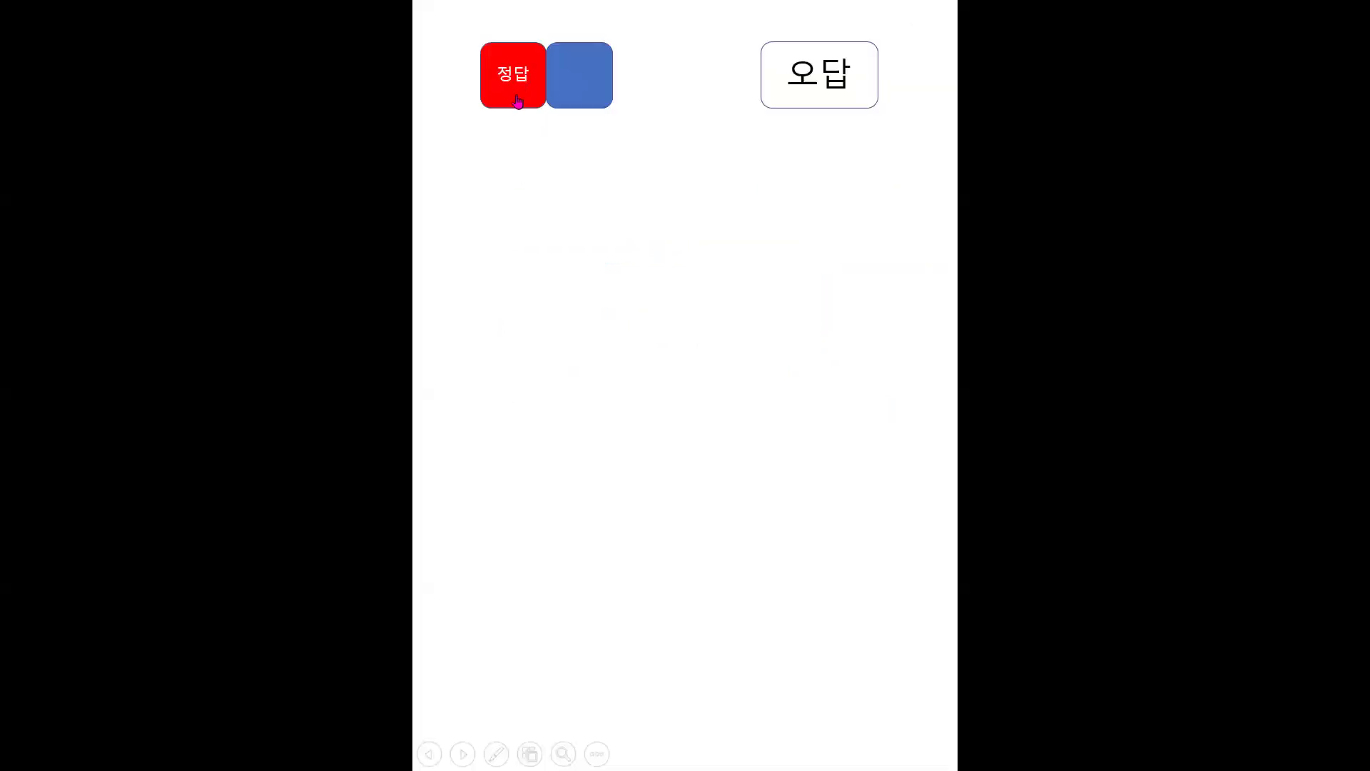
{"action": "left_click", "coordinate": [518, 102]}
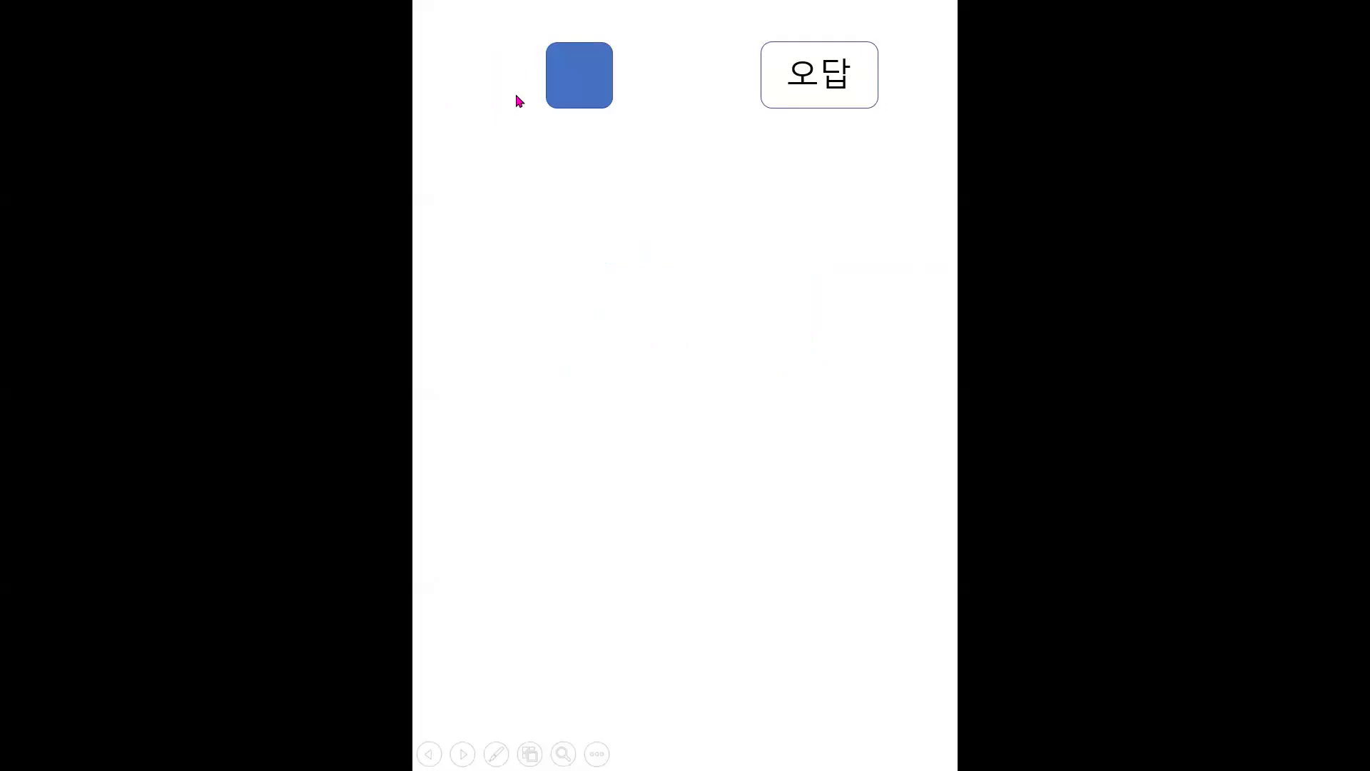
{"action": "key", "text": "Escape"}
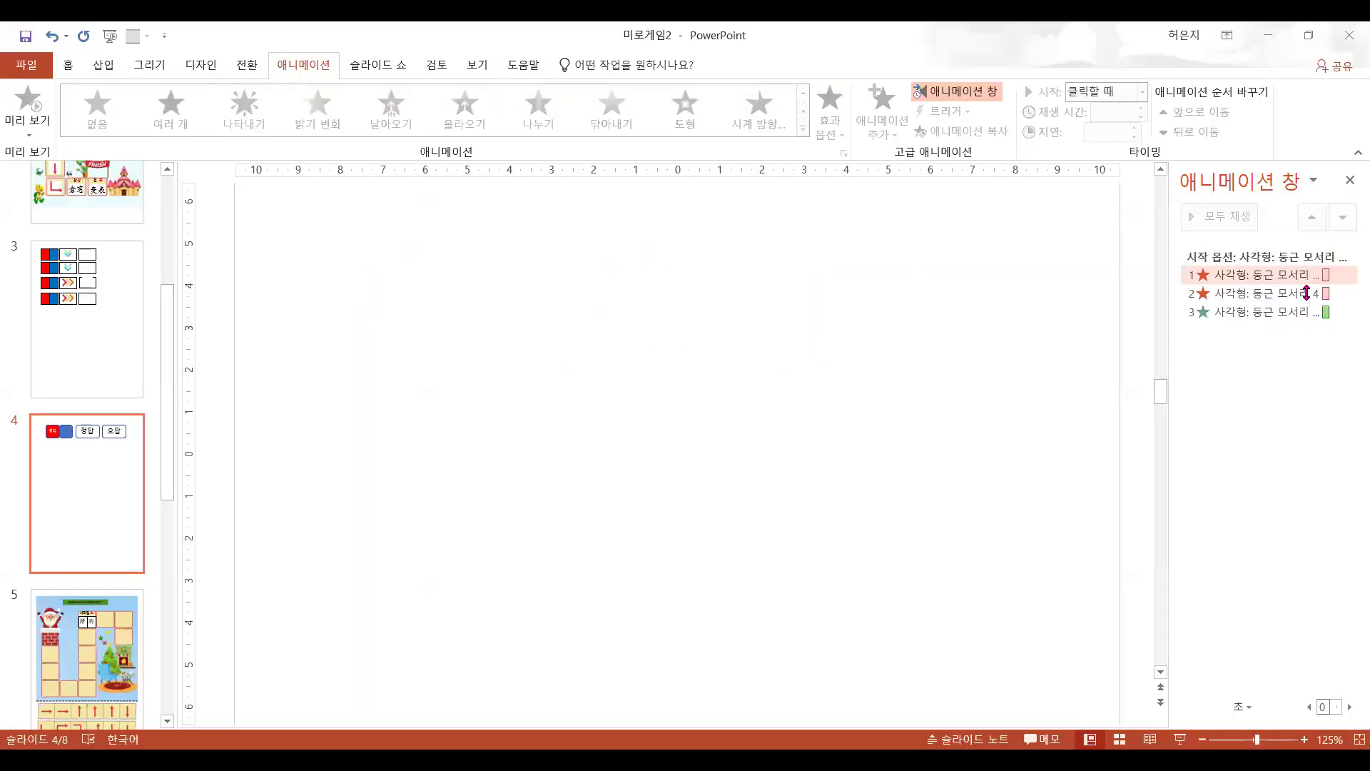
- Start the blue square's exit effect with the previous effect and the white 정답 rectangle's entrance after the previous effect
{"action": "left_click", "coordinate": [1349, 293]}
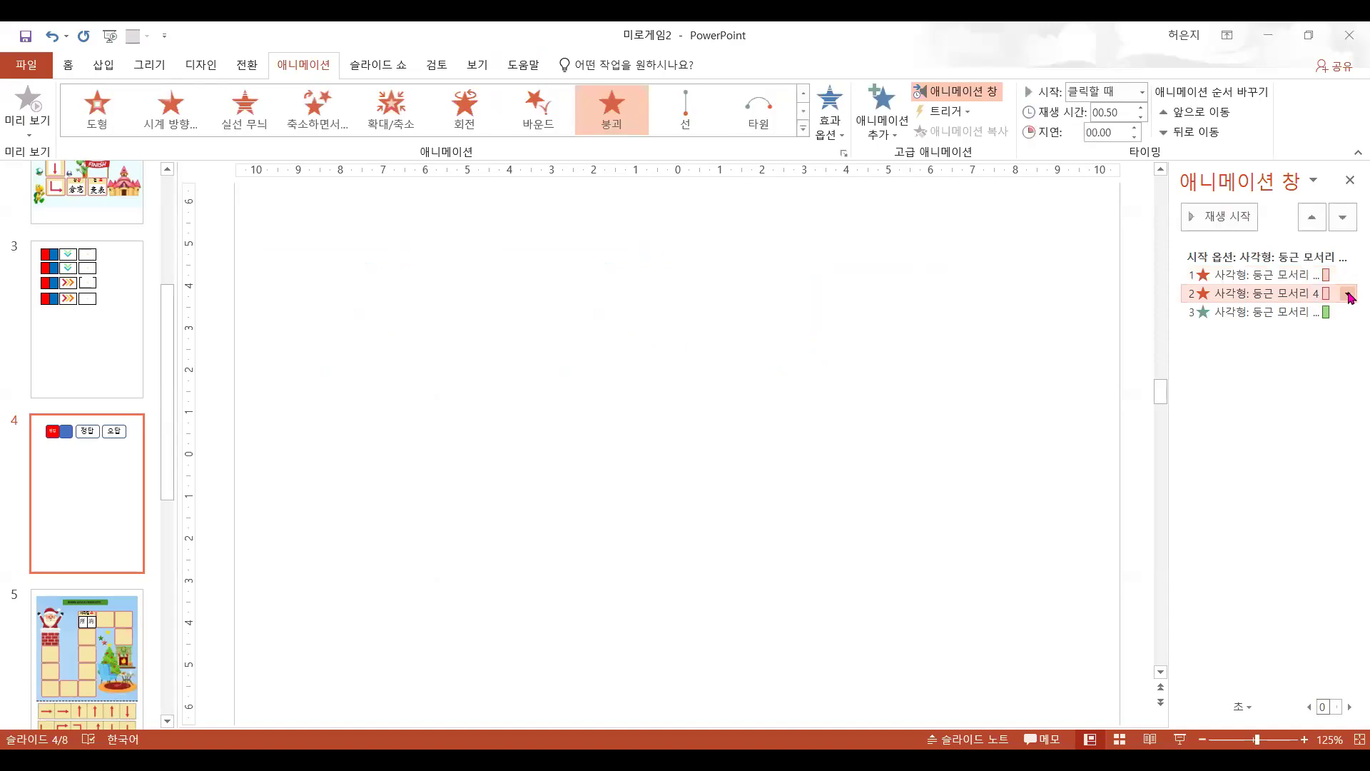
{"action": "left_click", "coordinate": [1348, 294]}
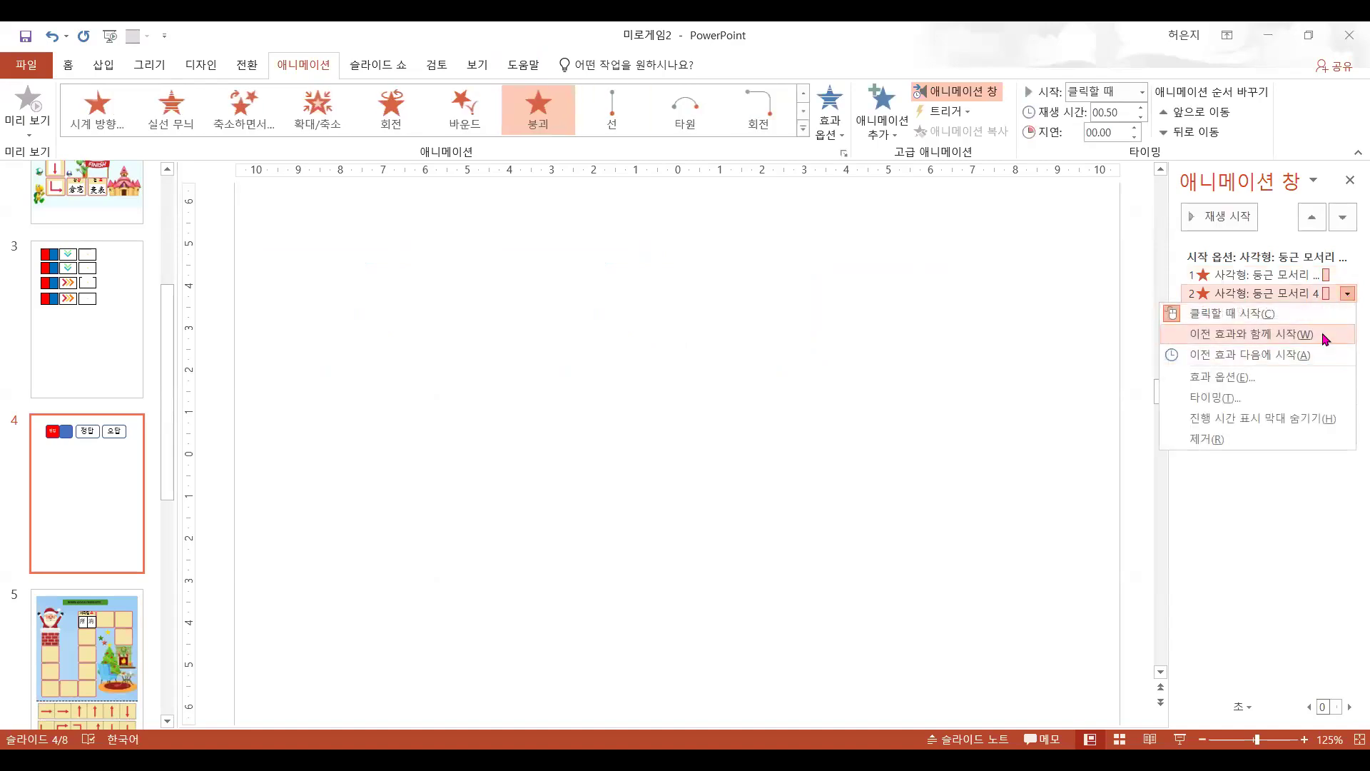
{"action": "left_click", "coordinate": [1322, 334]}
{"action": "left_click", "coordinate": [1348, 312]}
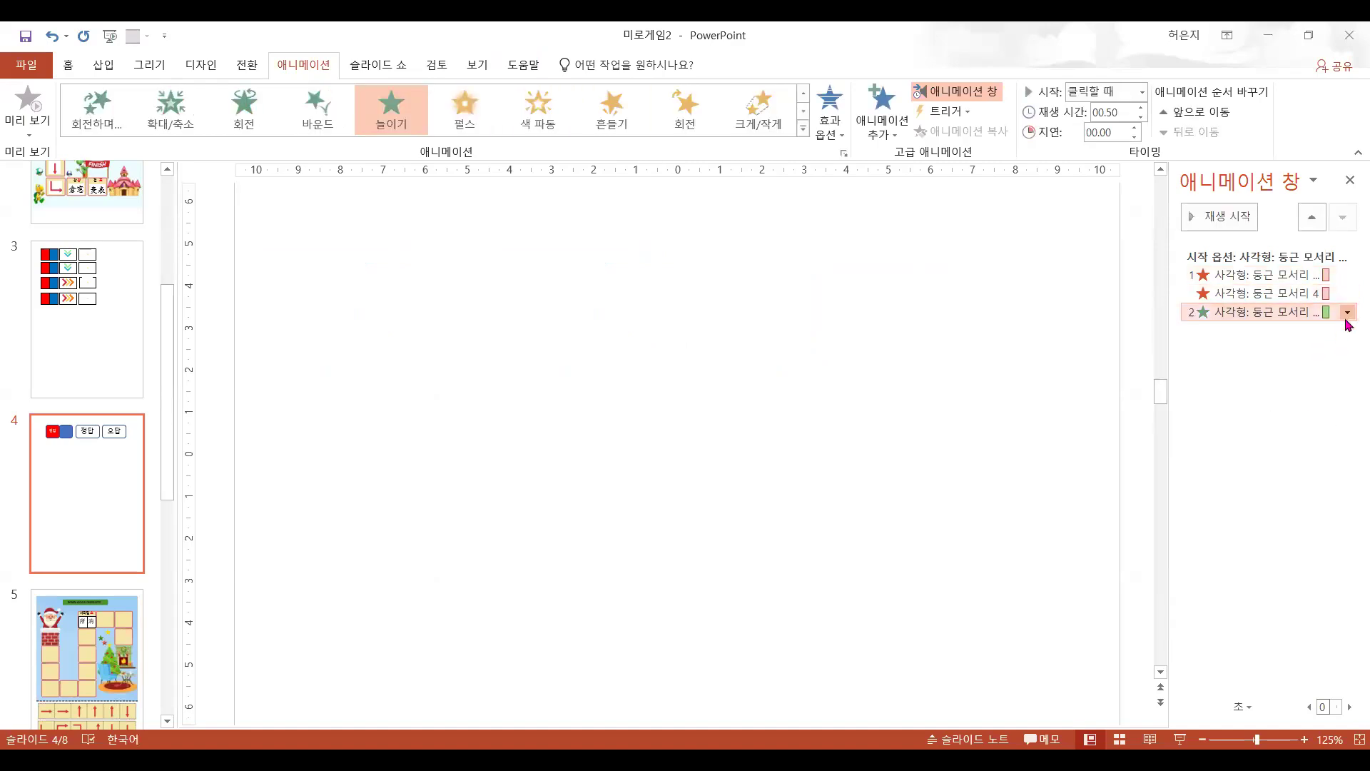
{"action": "left_click", "coordinate": [1348, 312]}
{"action": "left_click", "coordinate": [1324, 373]}
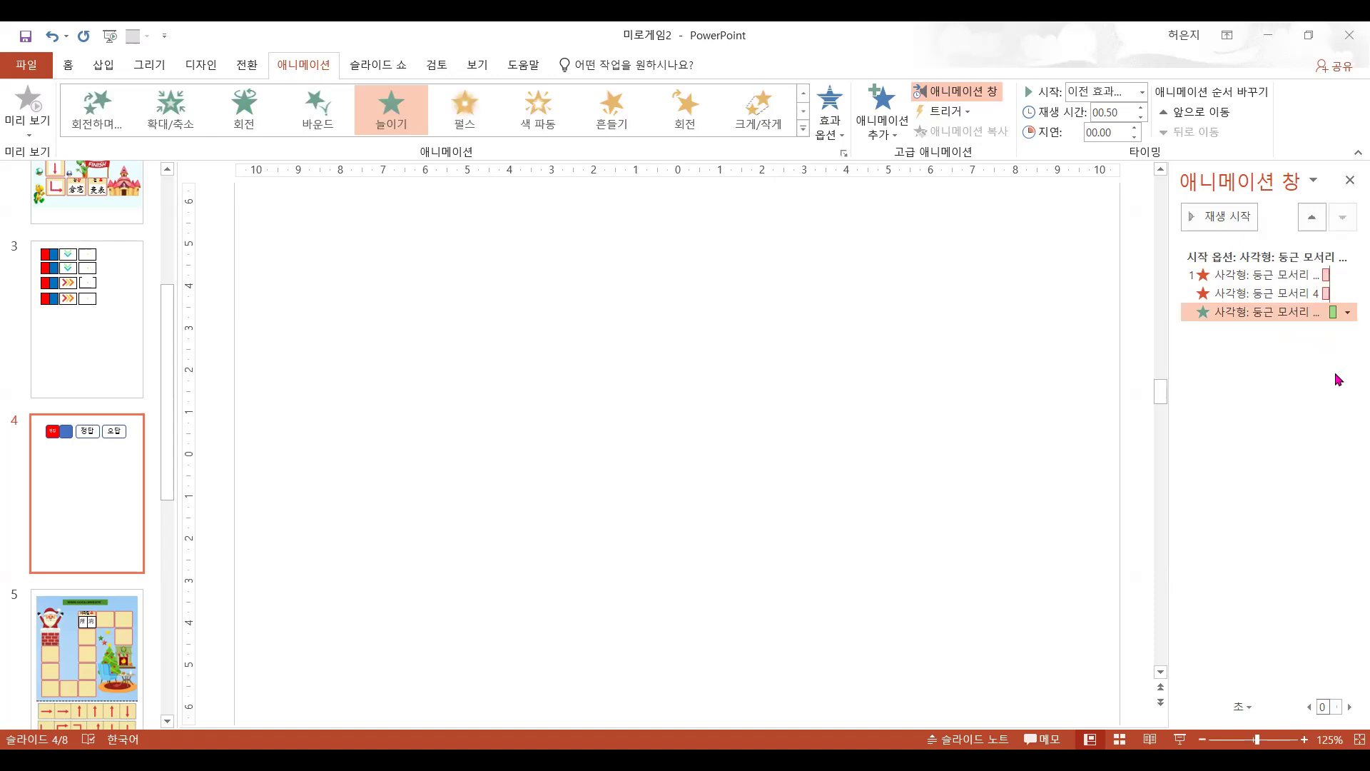
- Play the current slide as a slide show to check the retimed red-square trigger sequence, and return to editing
{"action": "left_click", "coordinate": [1263, 293]}
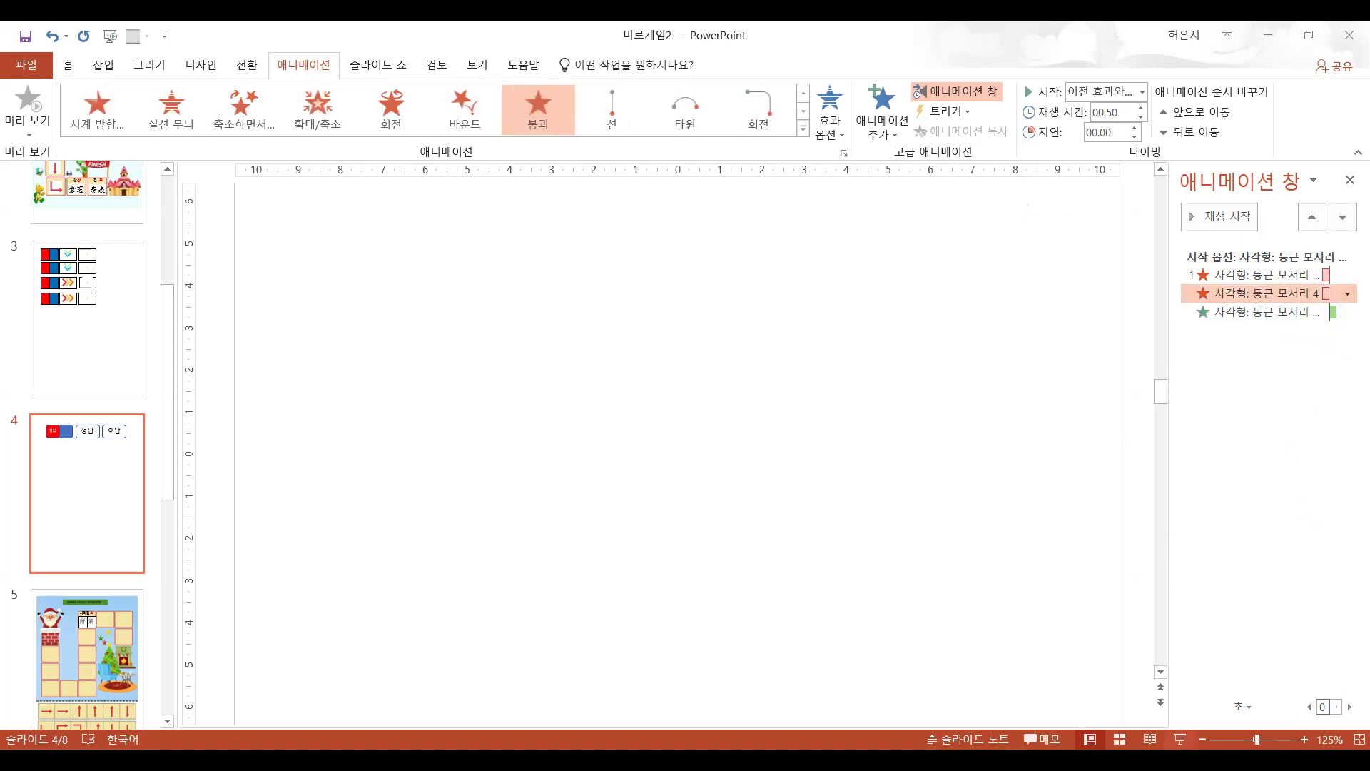
{"action": "key", "text": "shift+F5"}
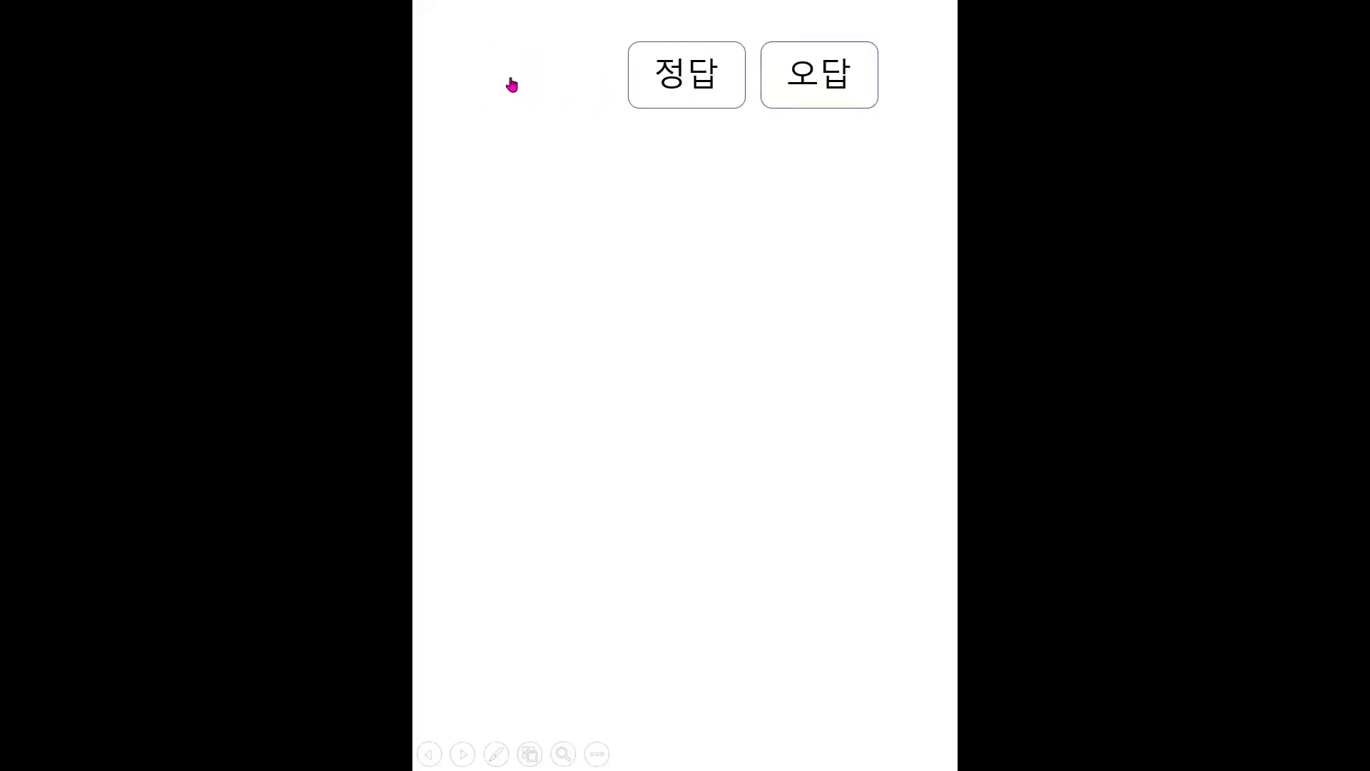
{"action": "key", "text": "Escape"}
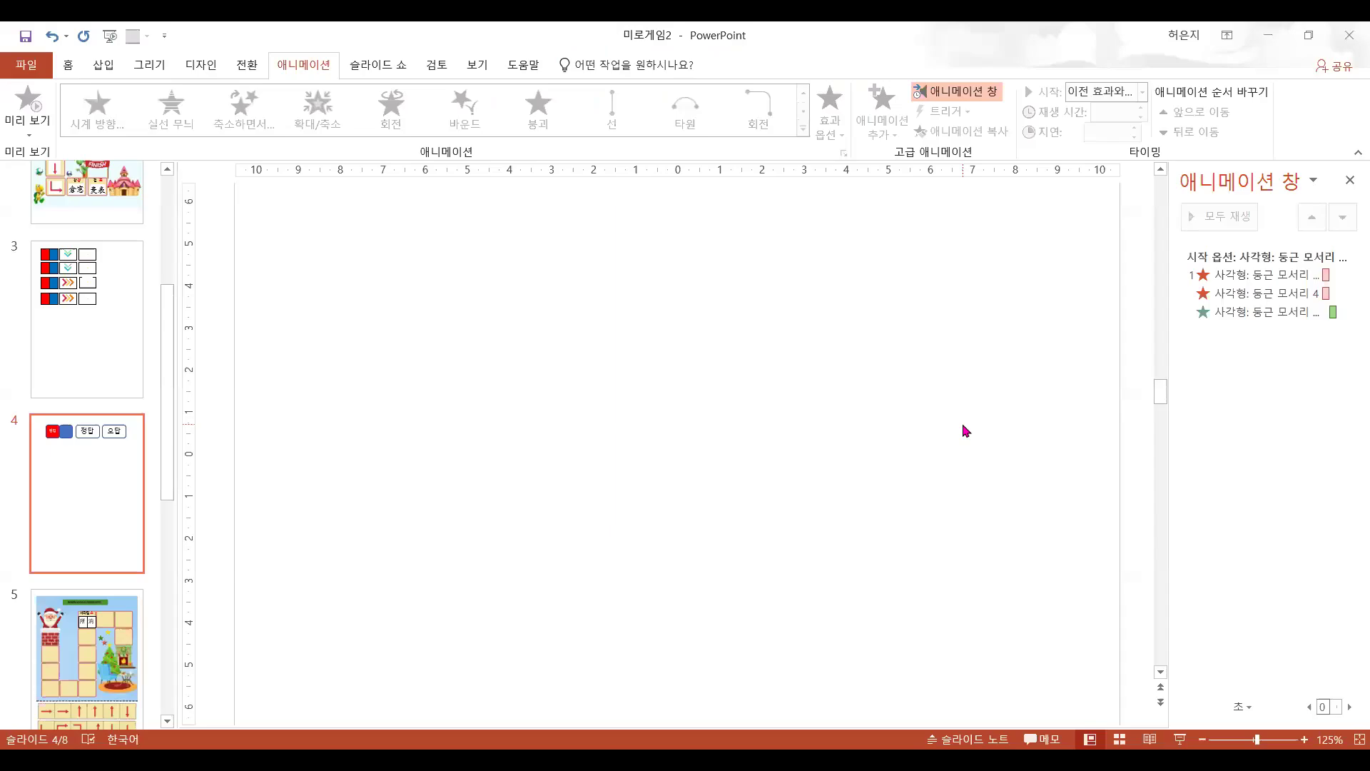
- Inspect the red square, blue square and white 정답 rectangle in the order of their triggered animations
{"action": "scroll", "coordinate": [965, 431], "scroll_direction": "up", "scroll_amount": 5}
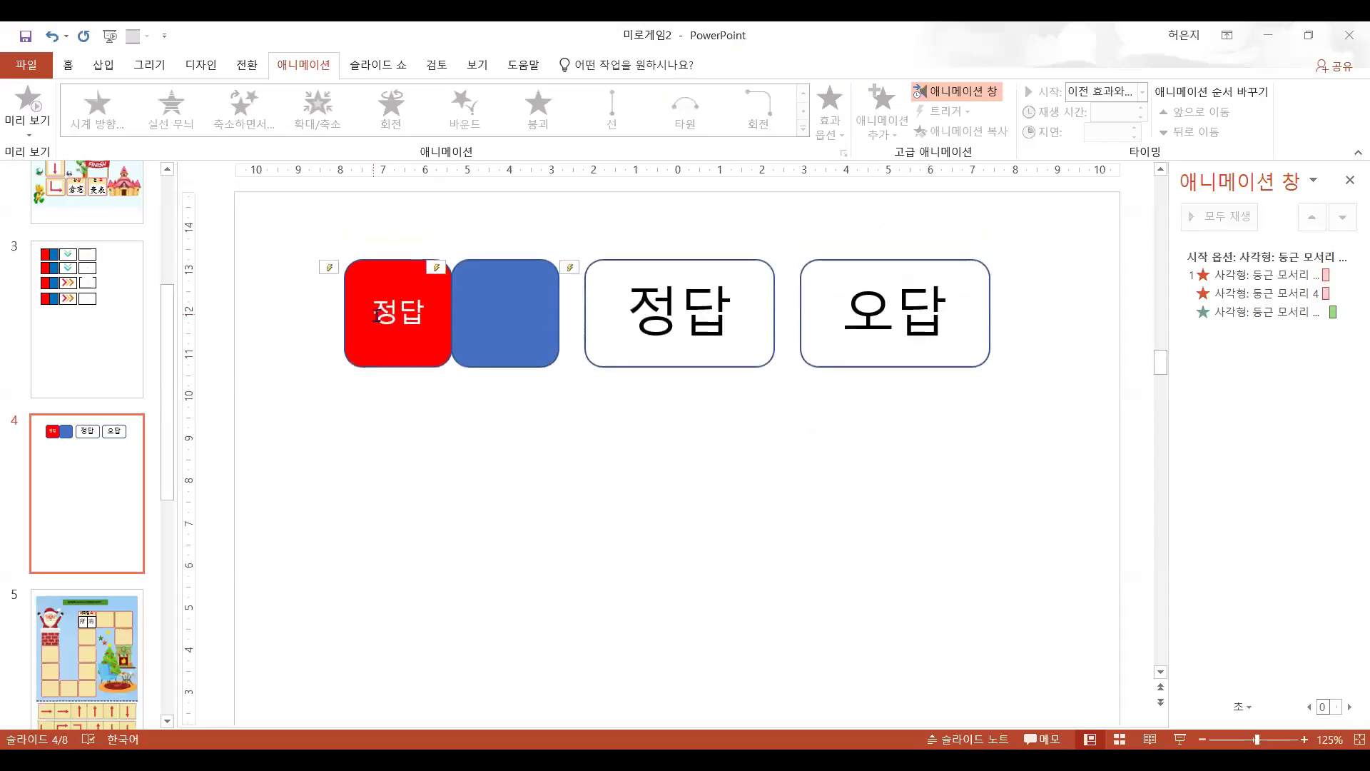
{"action": "left_click", "coordinate": [397, 336]}
{"action": "left_click", "coordinate": [498, 337]}
{"action": "left_click", "coordinate": [668, 340]}
{"action": "left_click", "coordinate": [381, 333]}
{"action": "left_click", "coordinate": [526, 338]}
{"action": "left_click", "coordinate": [703, 346]}
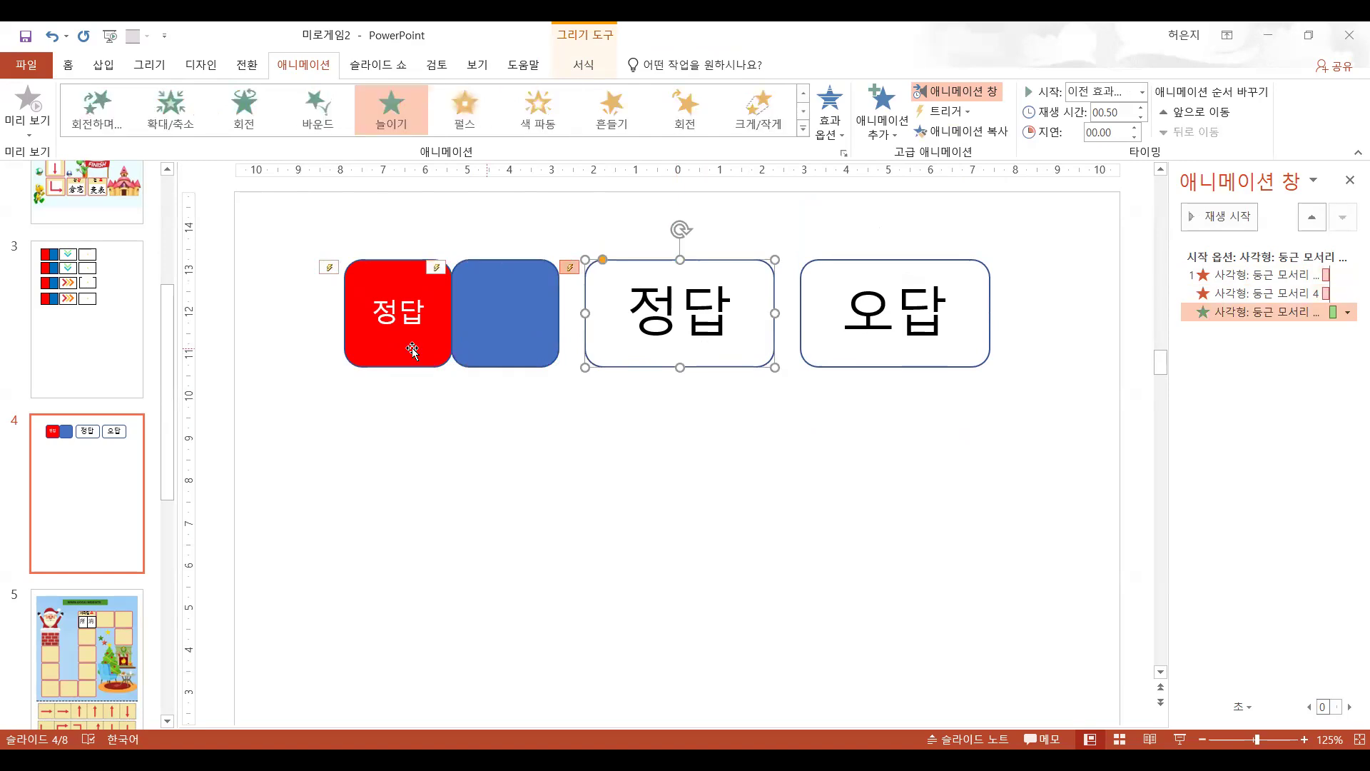
{"action": "left_click", "coordinate": [410, 347]}
{"action": "left_click", "coordinate": [512, 348]}
{"action": "left_click", "coordinate": [705, 340]}
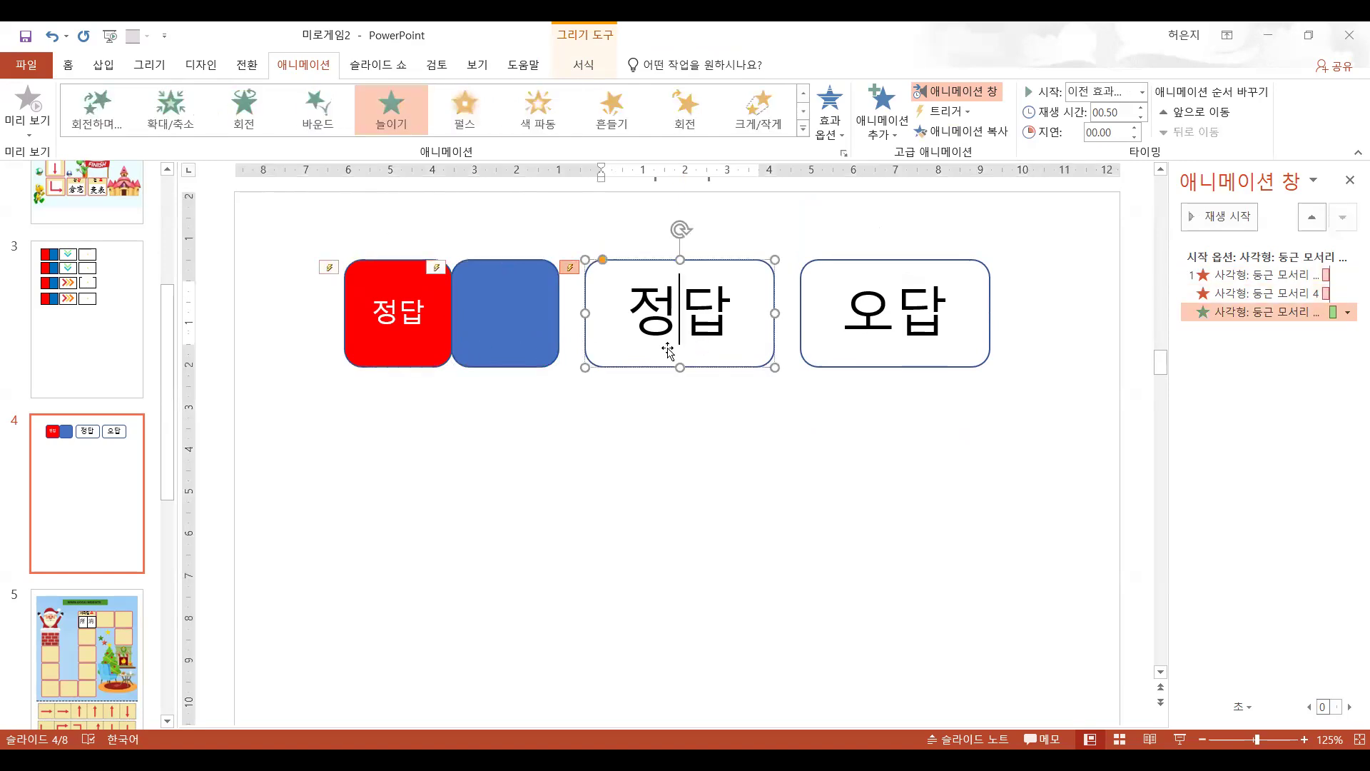
{"action": "left_click", "coordinate": [471, 309]}
{"action": "left_click", "coordinate": [631, 340]}
{"action": "left_click", "coordinate": [698, 461]}
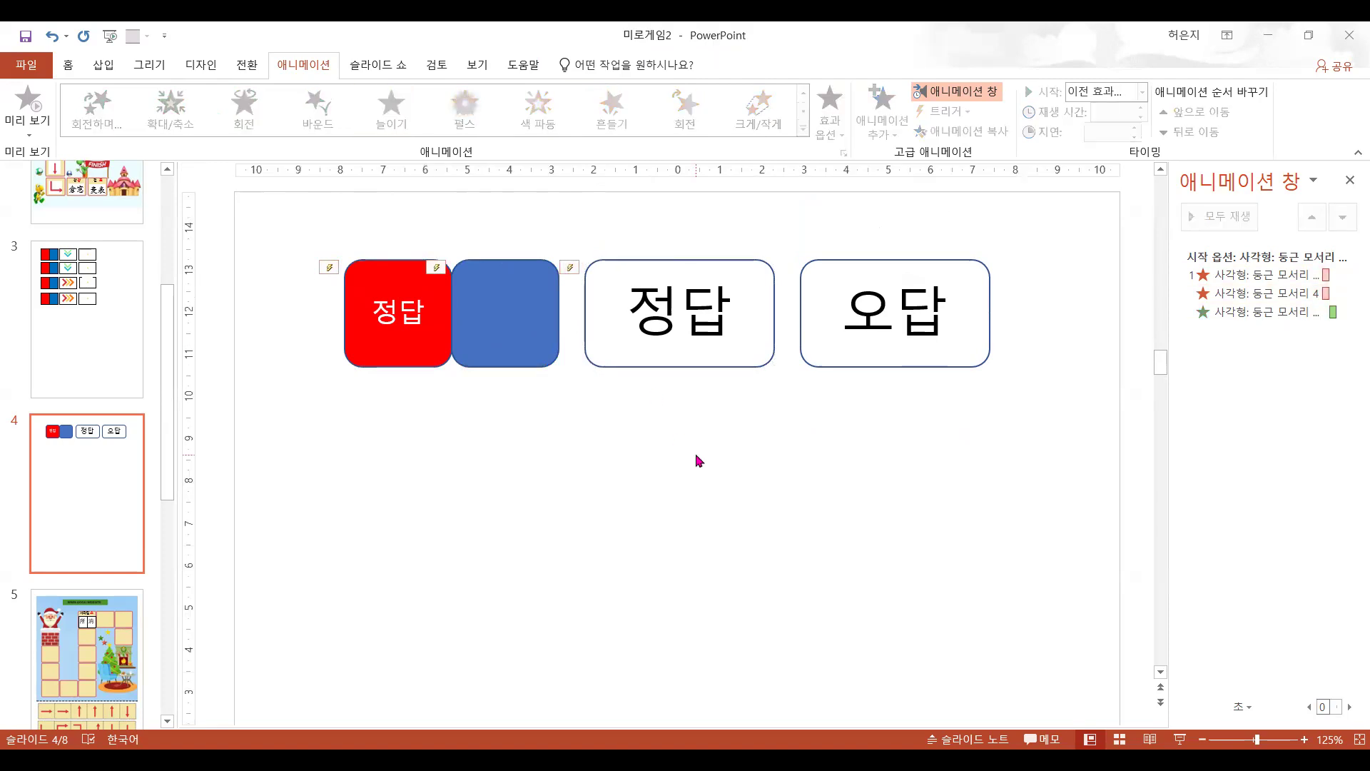
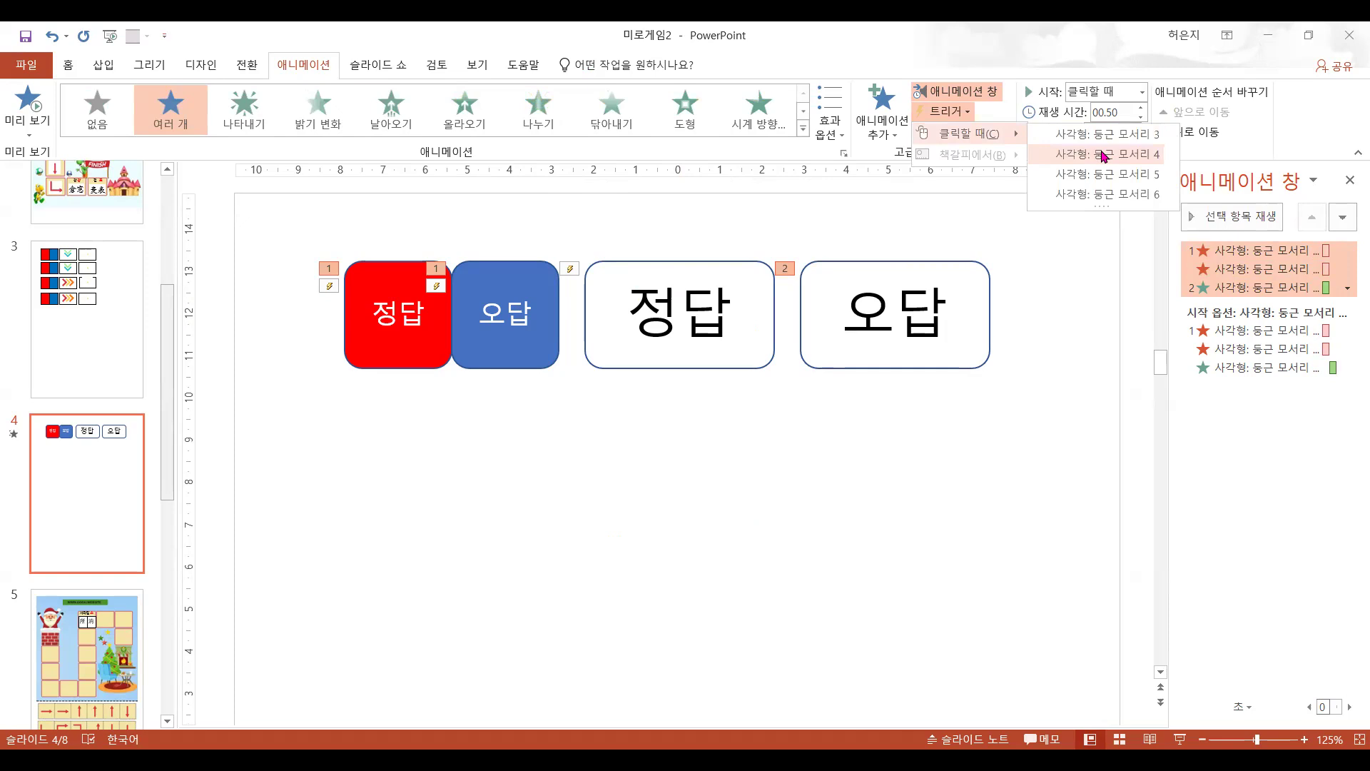
- Trigger the three newly added animations by clicking 사각형: 둥근 모서리 4 and start them after the previous effect
{"action": "left_click", "coordinate": [1104, 154]}
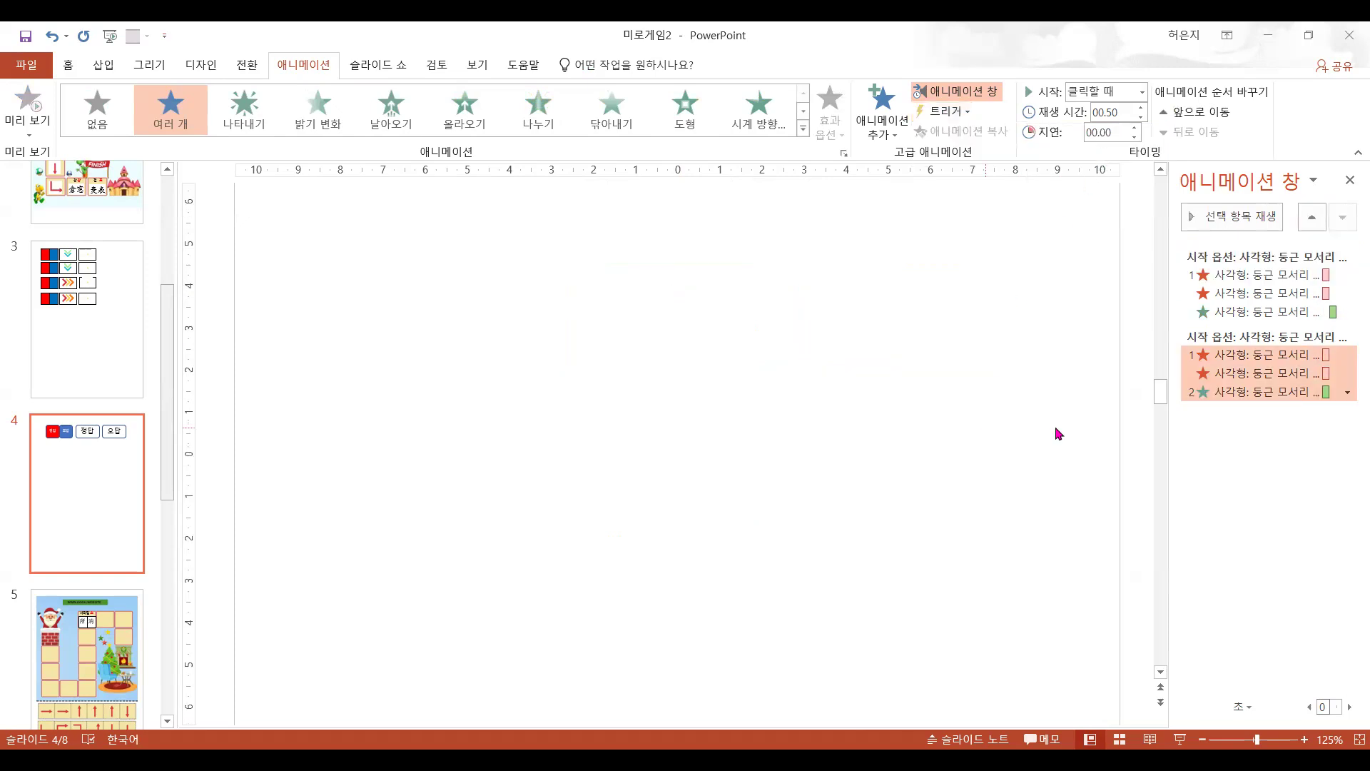
{"action": "left_click", "coordinate": [1347, 392]}
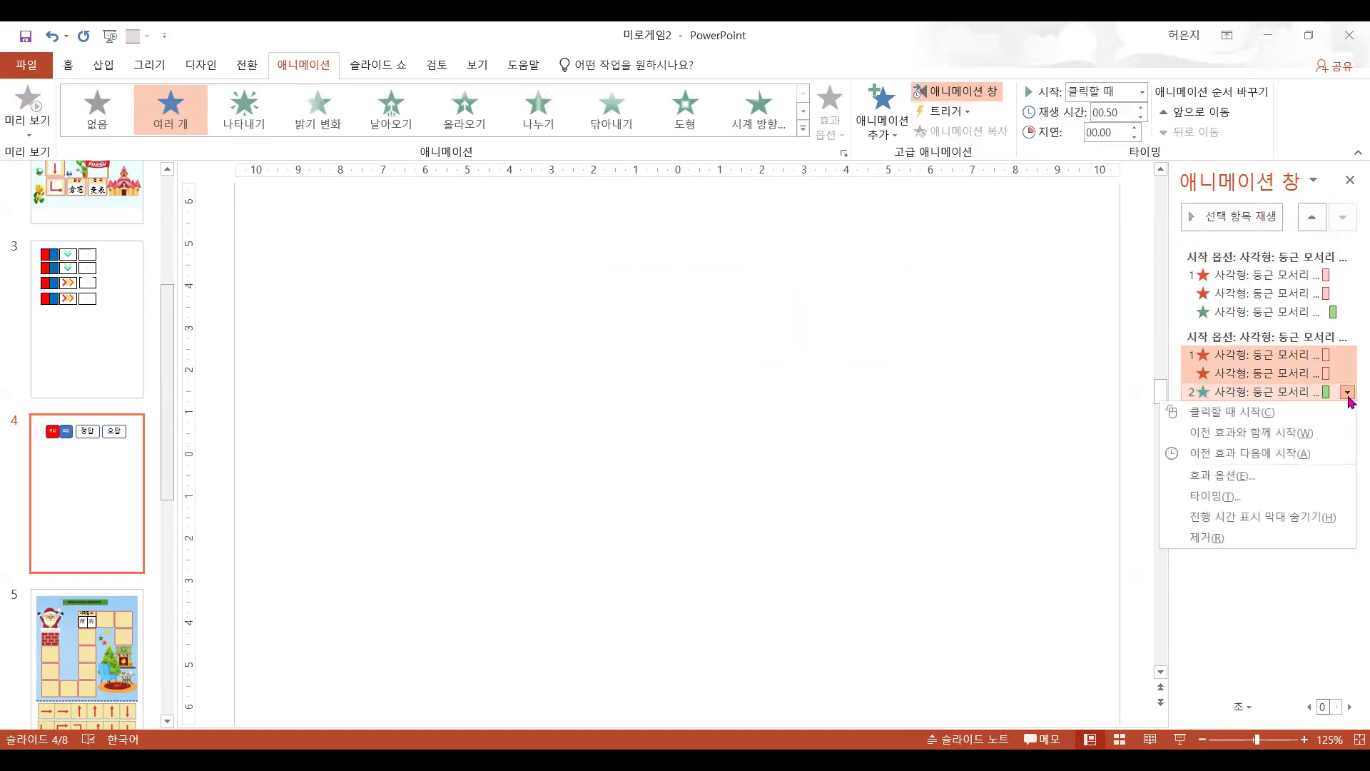
{"action": "left_click", "coordinate": [1346, 463]}
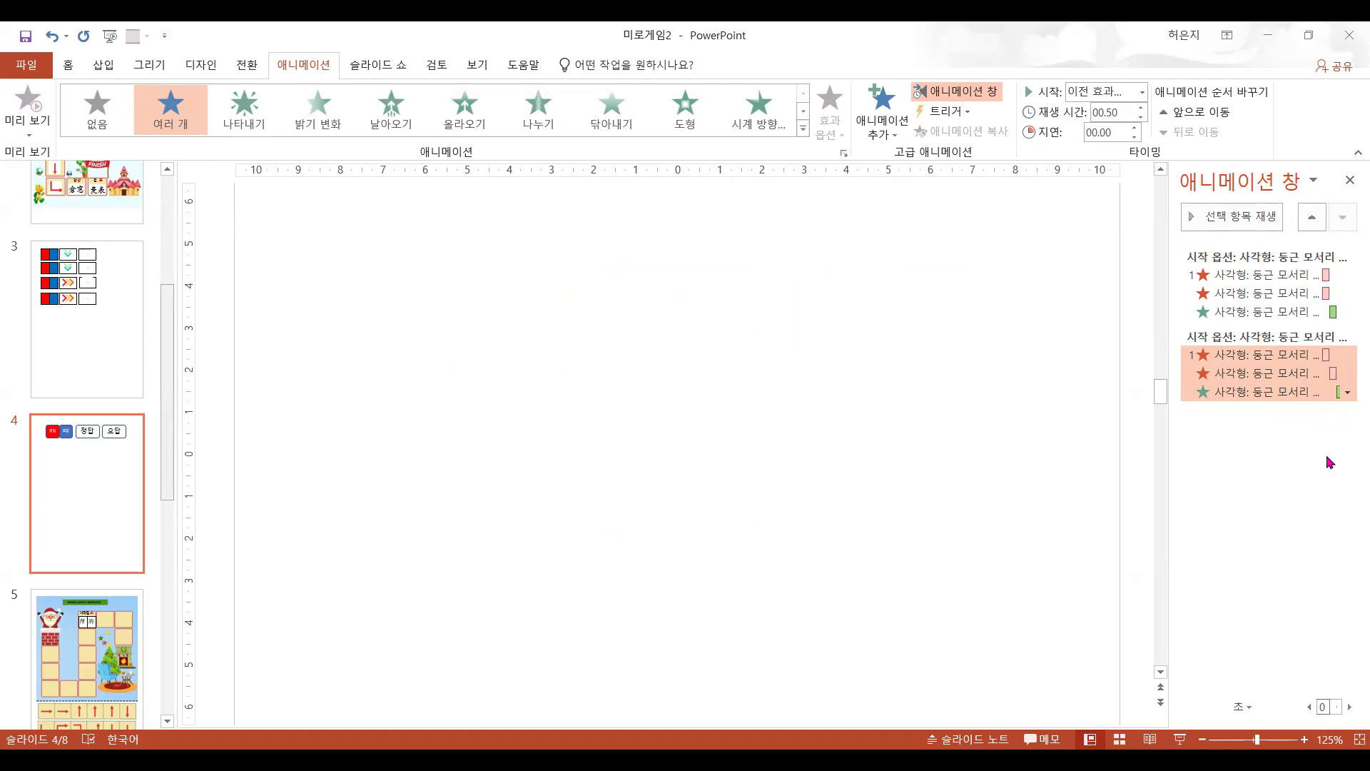
- Run the slide show, test both the red 정답 and blue 오답 square triggers, and exit the show
{"action": "left_click", "coordinate": [1182, 741]}
{"action": "left_click", "coordinate": [516, 77]}
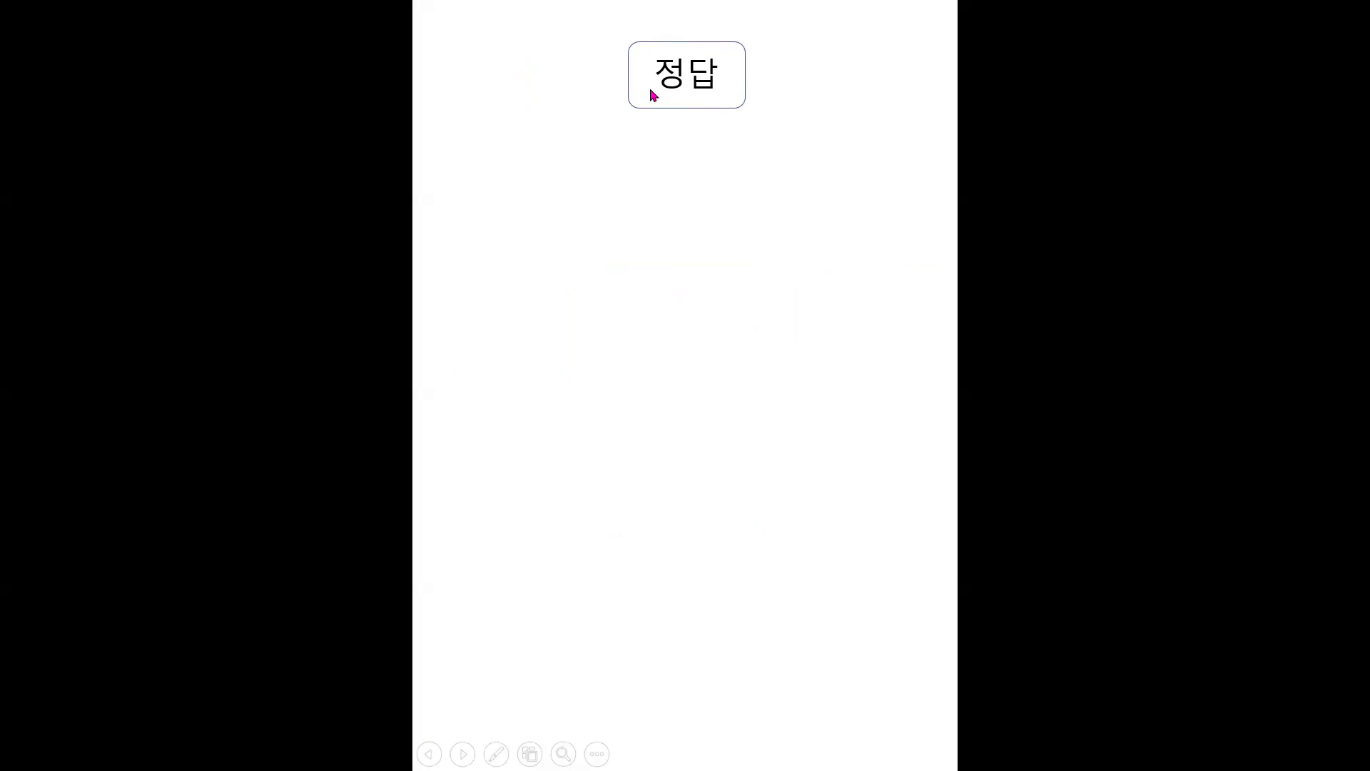
{"action": "left_click", "coordinate": [639, 199]}
{"action": "left_click", "coordinate": [579, 176]}
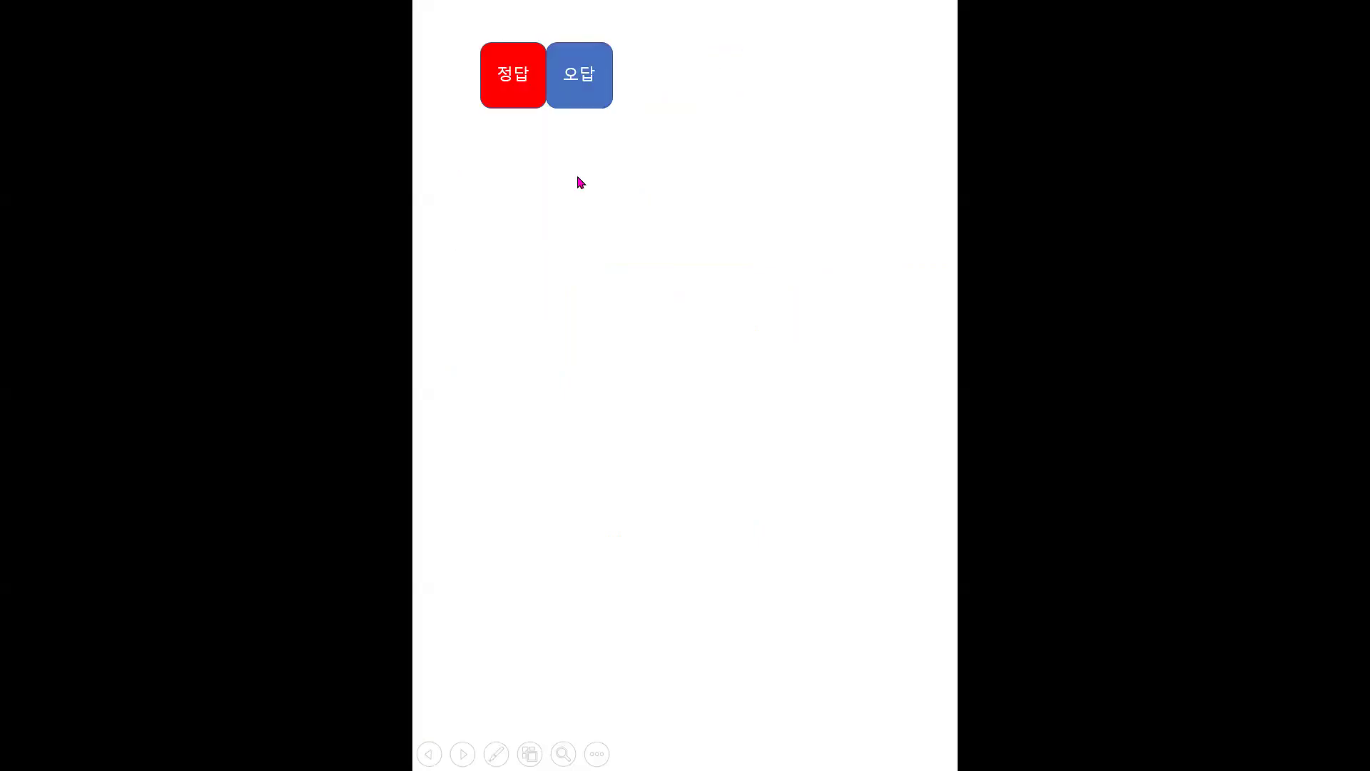
{"action": "left_click", "coordinate": [583, 95]}
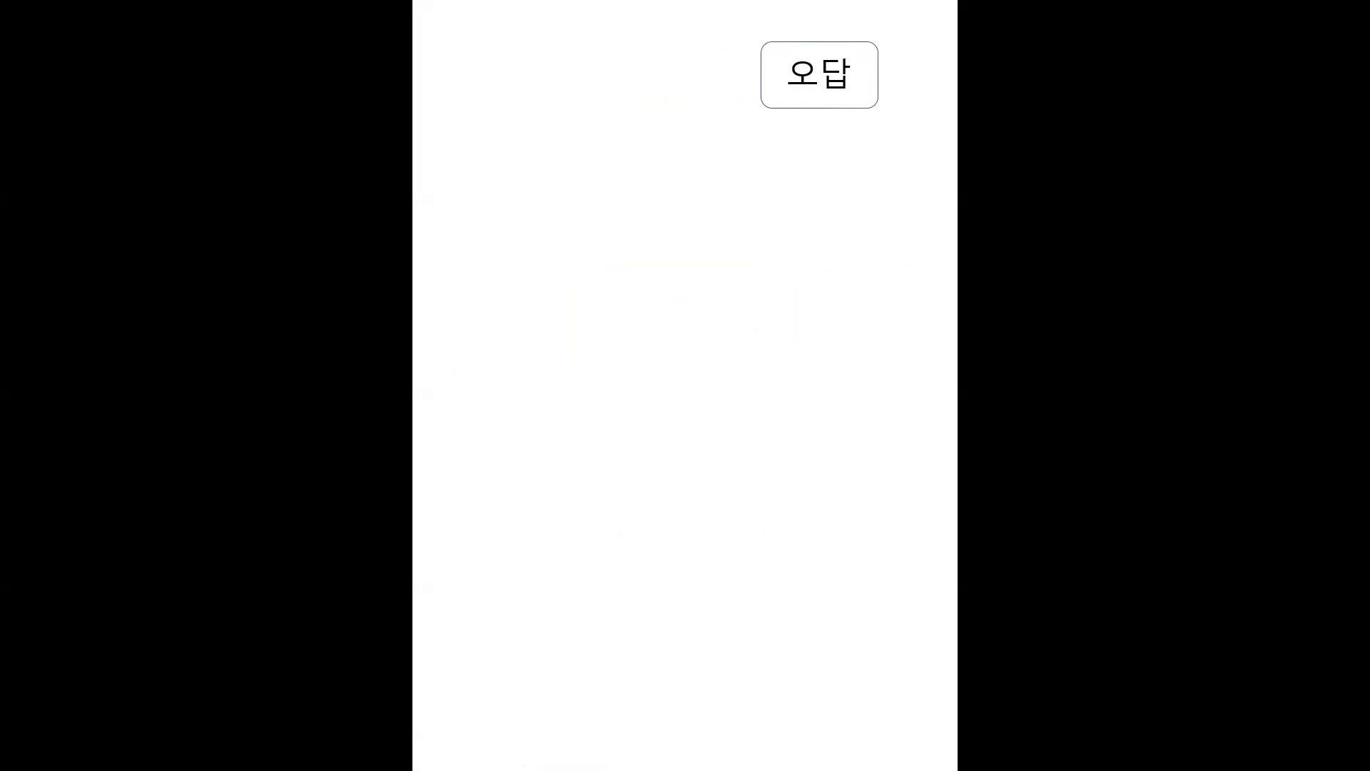
{"action": "key", "text": "Escape"}
- Set the second exit effect in the blue square's trigger group to start with the previous effect, and launch the slide show
{"action": "left_click", "coordinate": [1348, 375]}
{"action": "left_click", "coordinate": [1347, 375]}
{"action": "left_click", "coordinate": [1246, 417]}
{"action": "left_click", "coordinate": [1261, 527]}
{"action": "left_click", "coordinate": [1185, 738]}
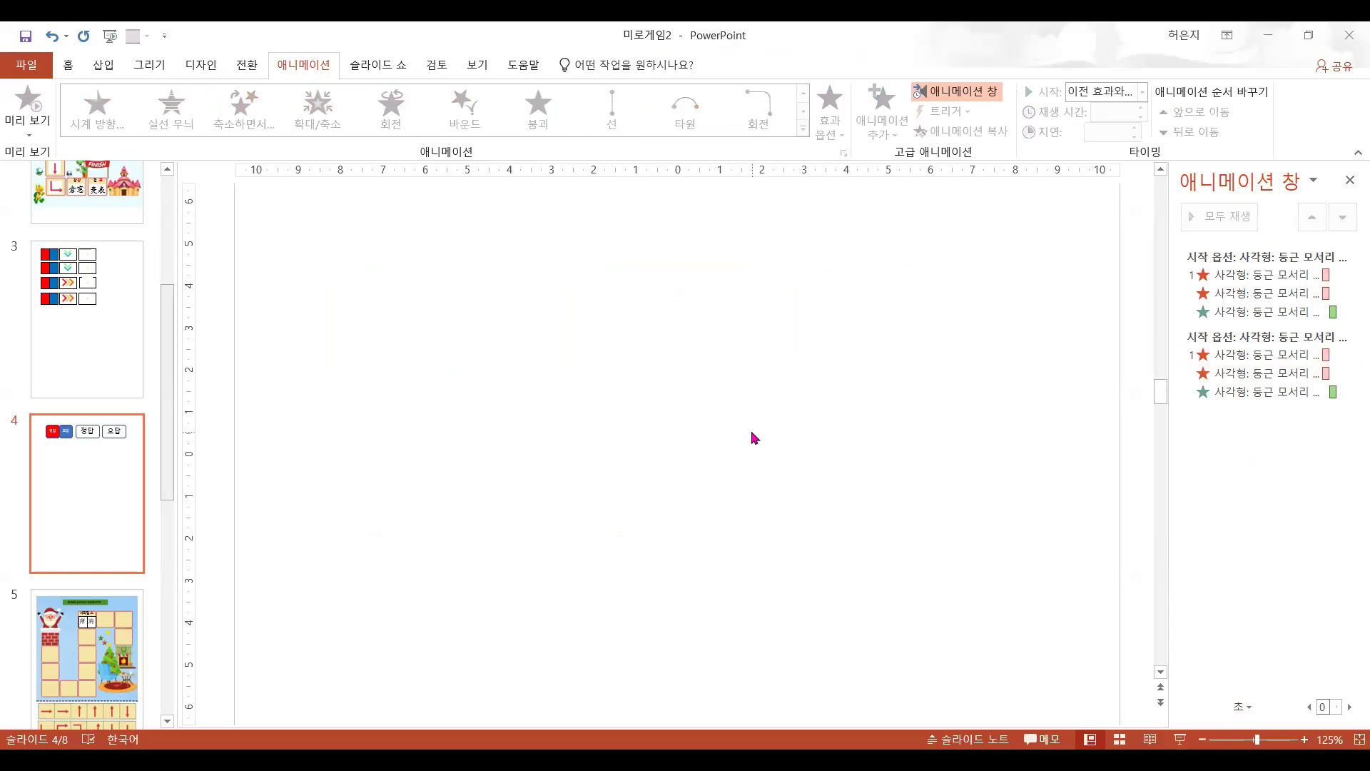
- Inspect the animations assigned to the white 오답 rectangle and the blue square
{"action": "scroll", "coordinate": [753, 438], "scroll_direction": "up", "scroll_amount": 5}
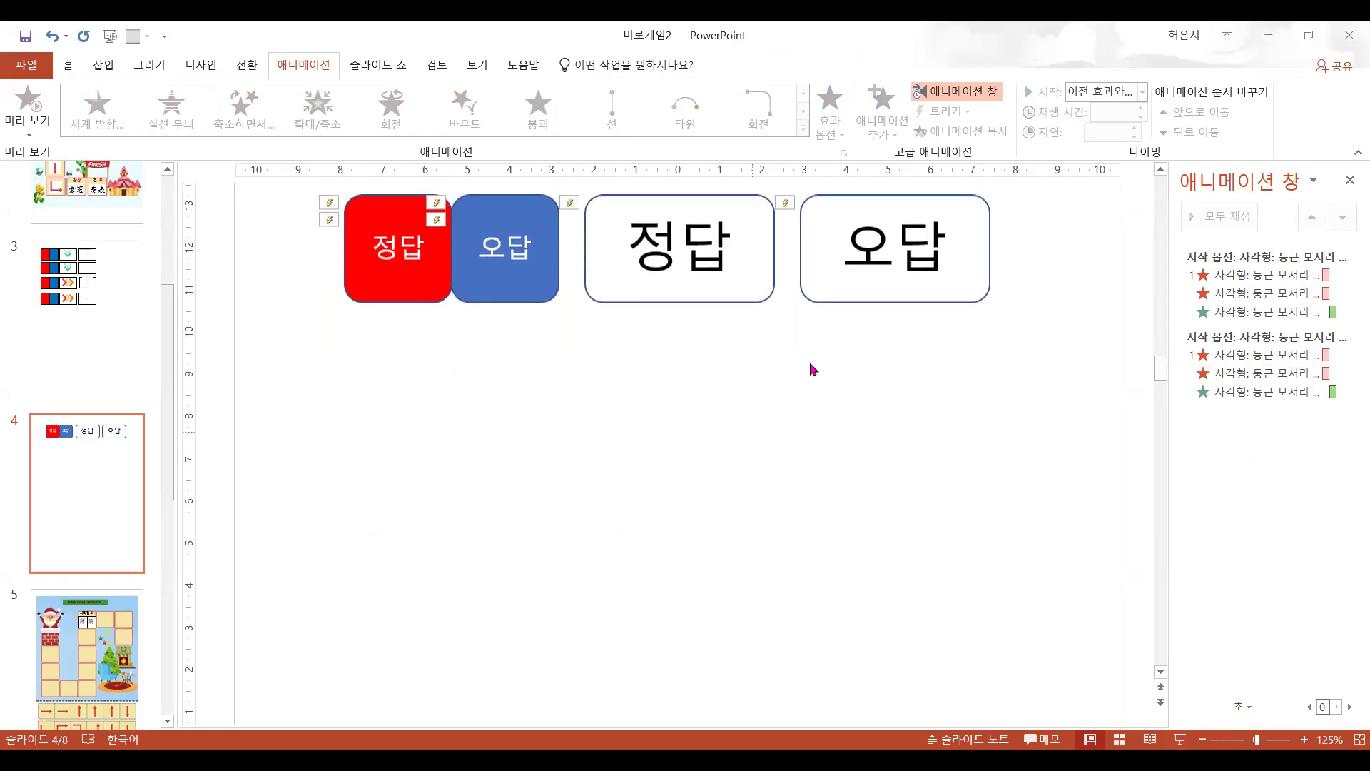
{"action": "left_click", "coordinate": [836, 304]}
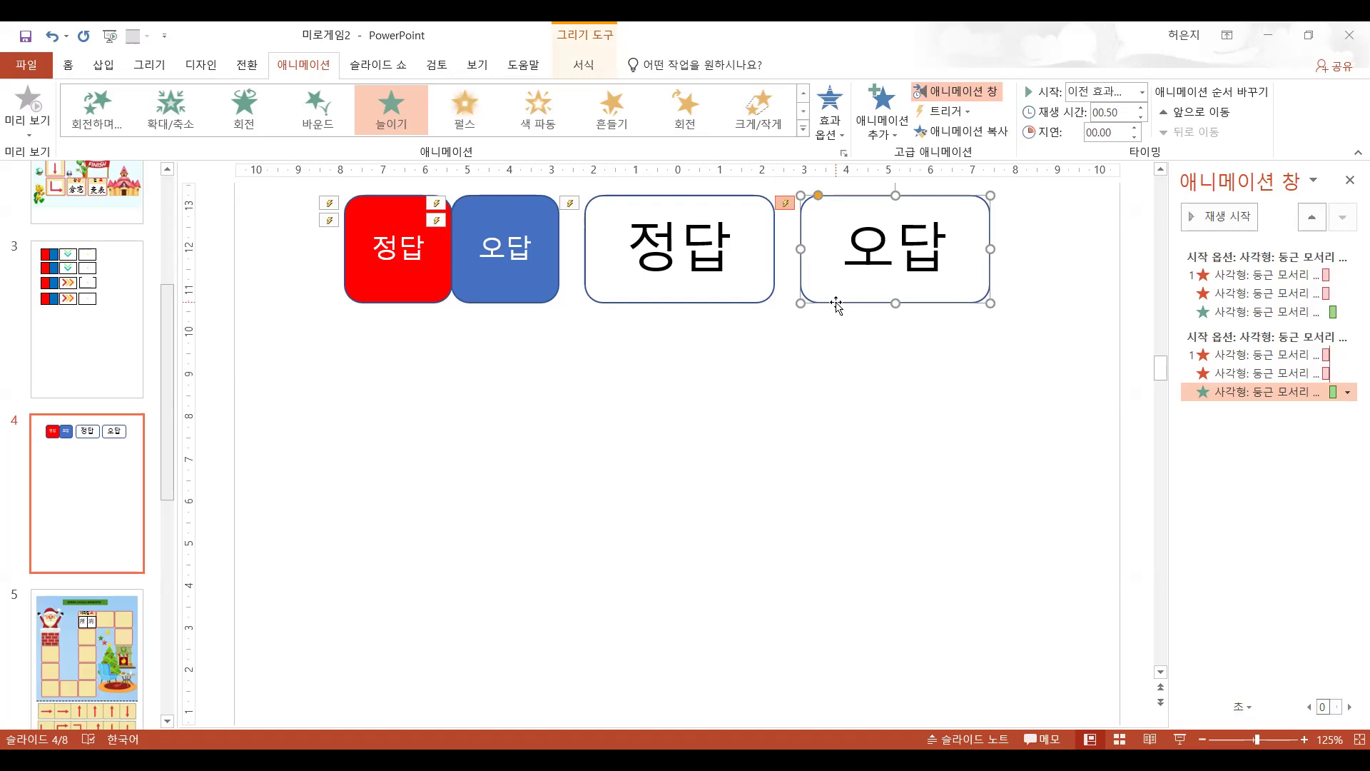
{"action": "left_click", "coordinate": [471, 275]}
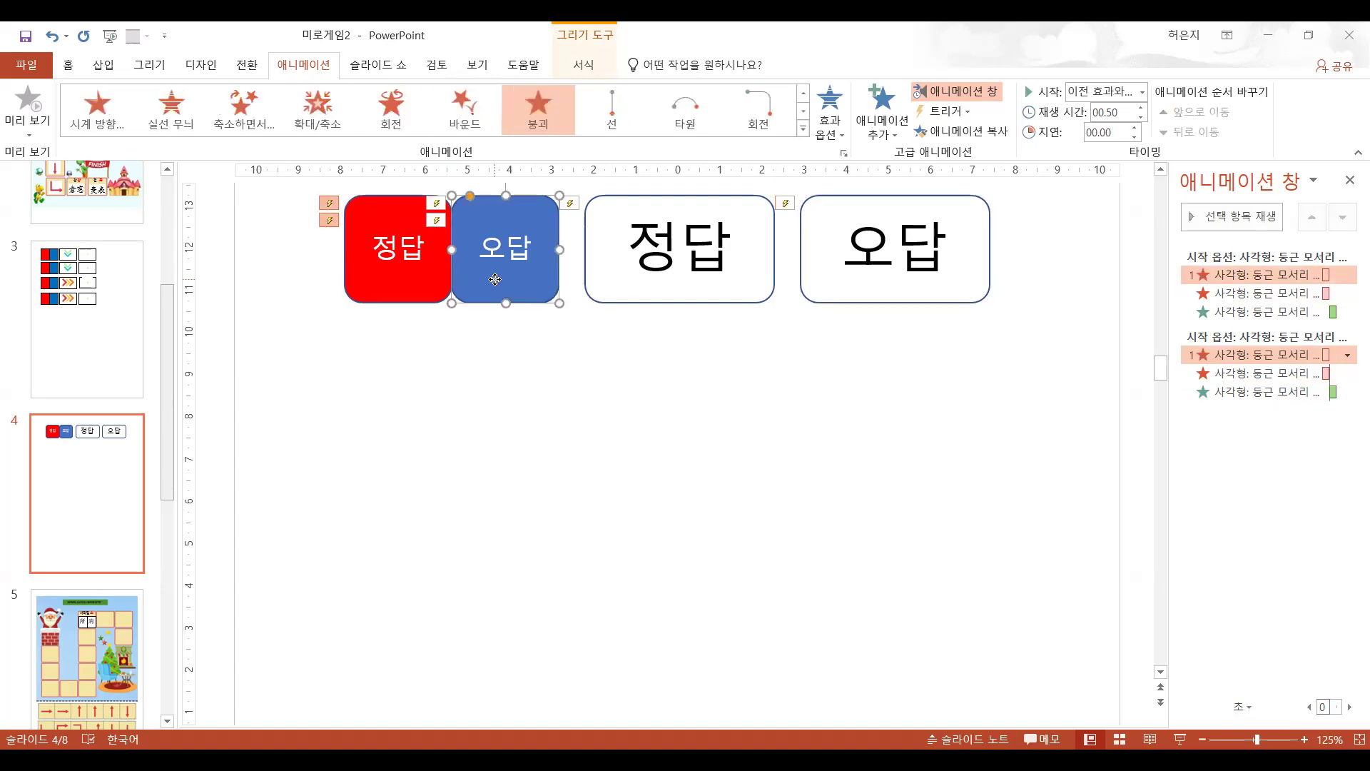
{"action": "left_click", "coordinate": [604, 397]}
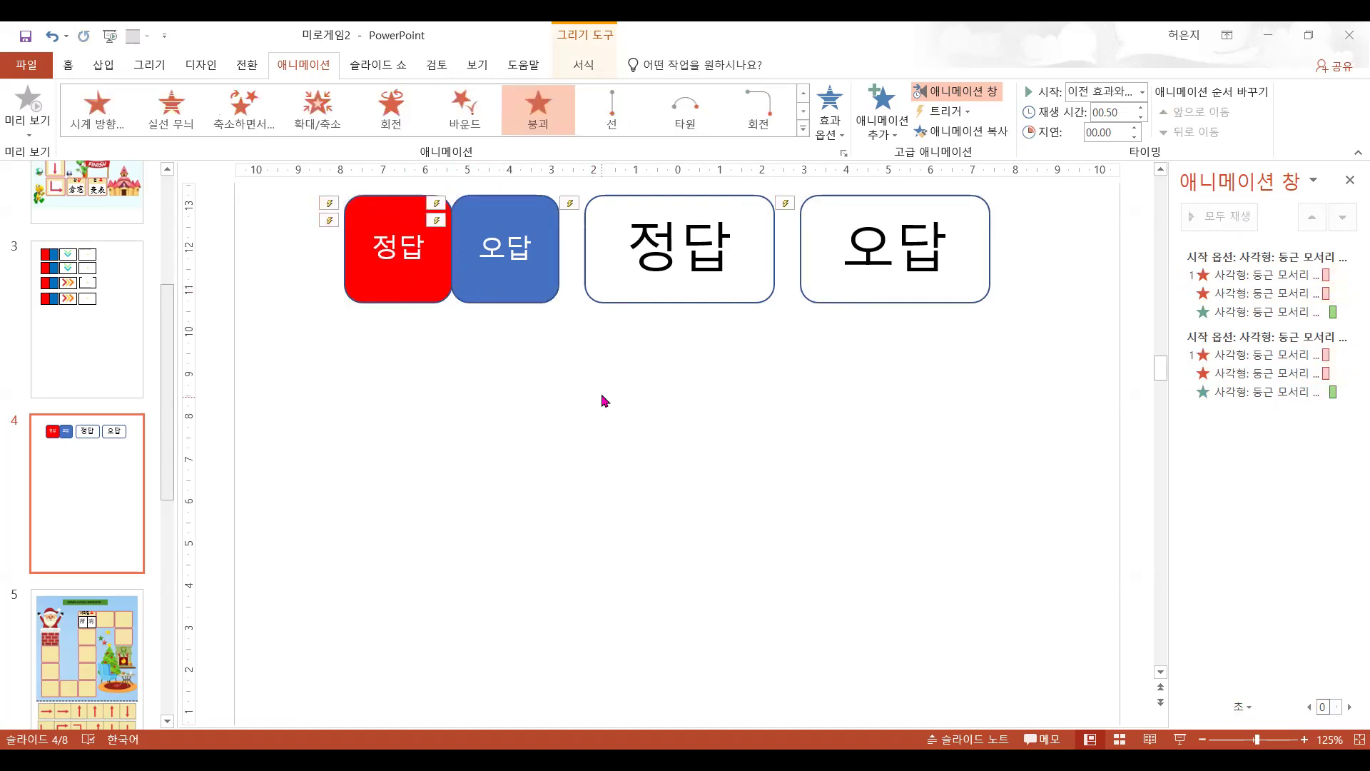
{"action": "left_click", "coordinate": [953, 304]}
{"action": "left_click", "coordinate": [891, 136]}
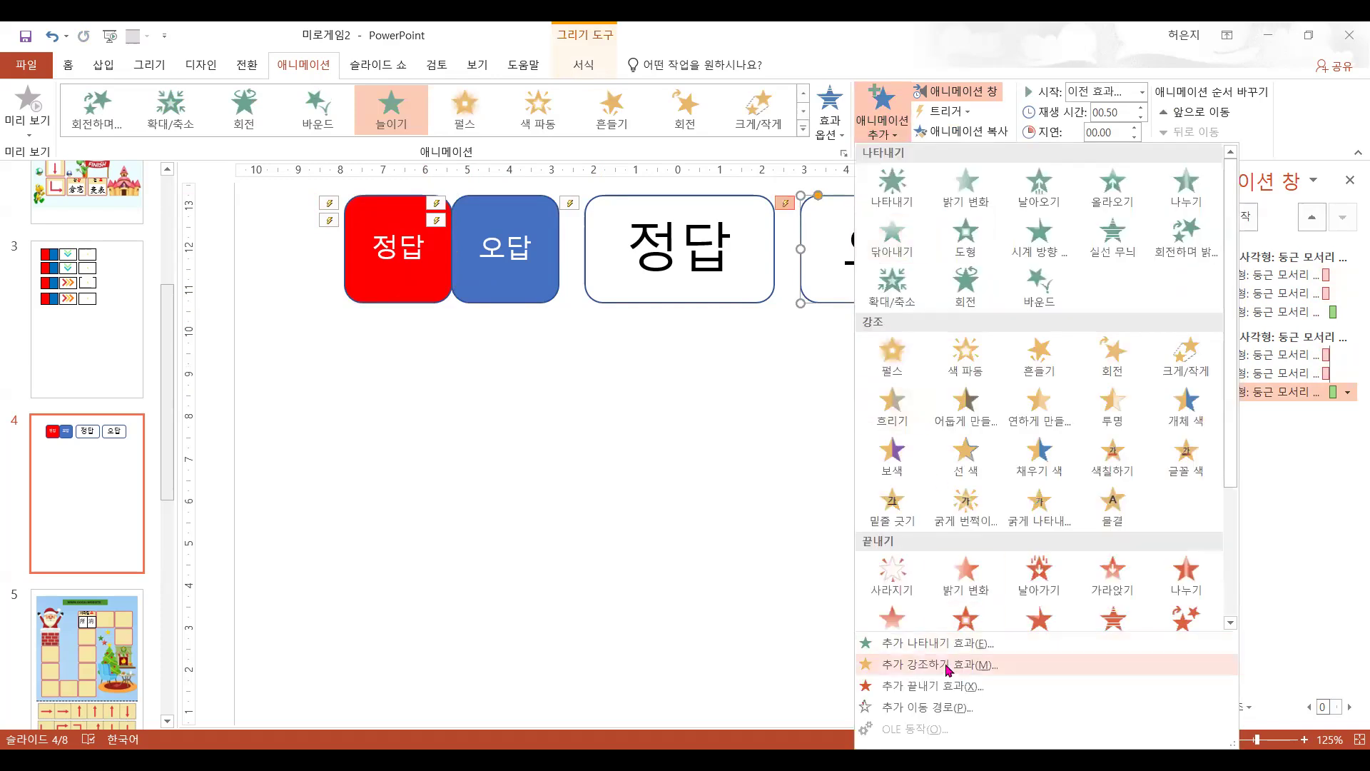
{"action": "left_click", "coordinate": [809, 618]}
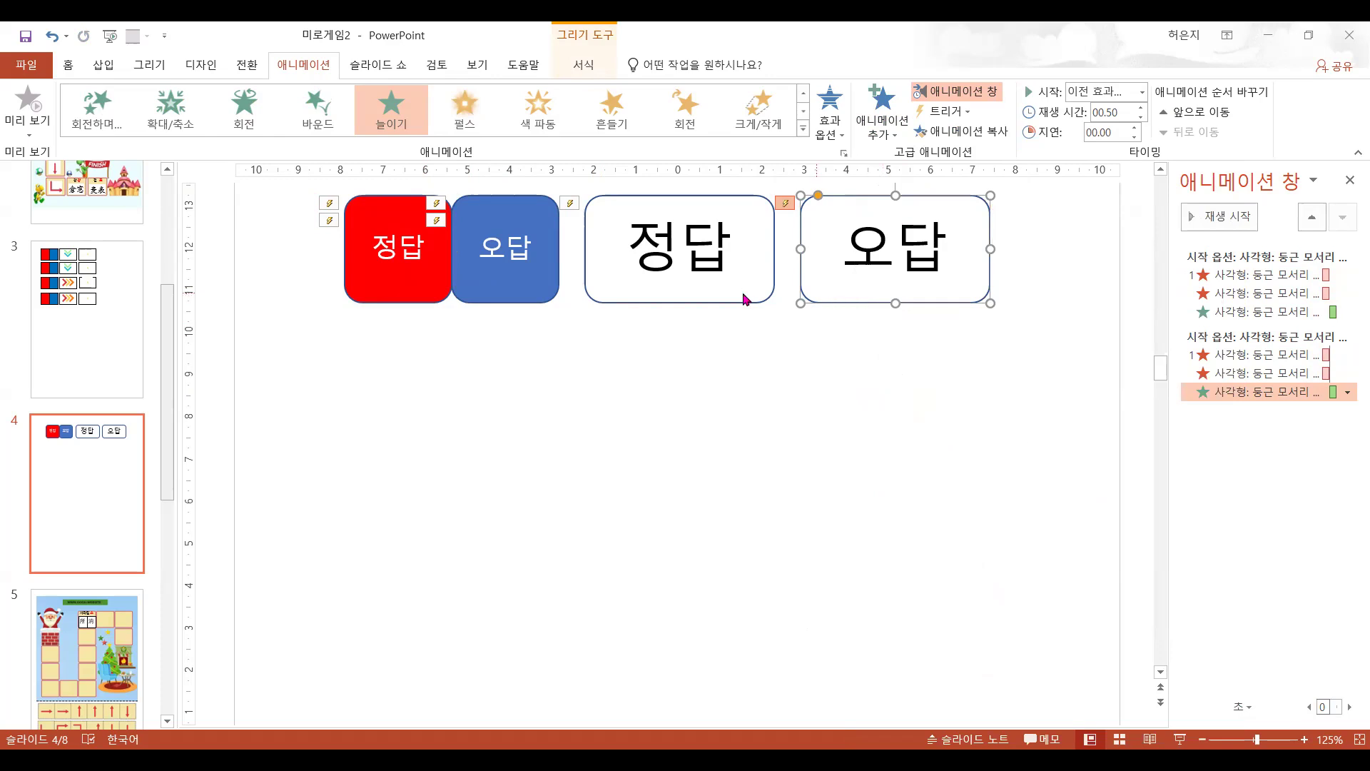
- Add the 늘이기 entrance effect to both the red and blue squares
{"action": "left_click", "coordinate": [517, 307]}
{"action": "left_click", "coordinate": [412, 298], "text": "shift"}
{"action": "left_click", "coordinate": [883, 132]}
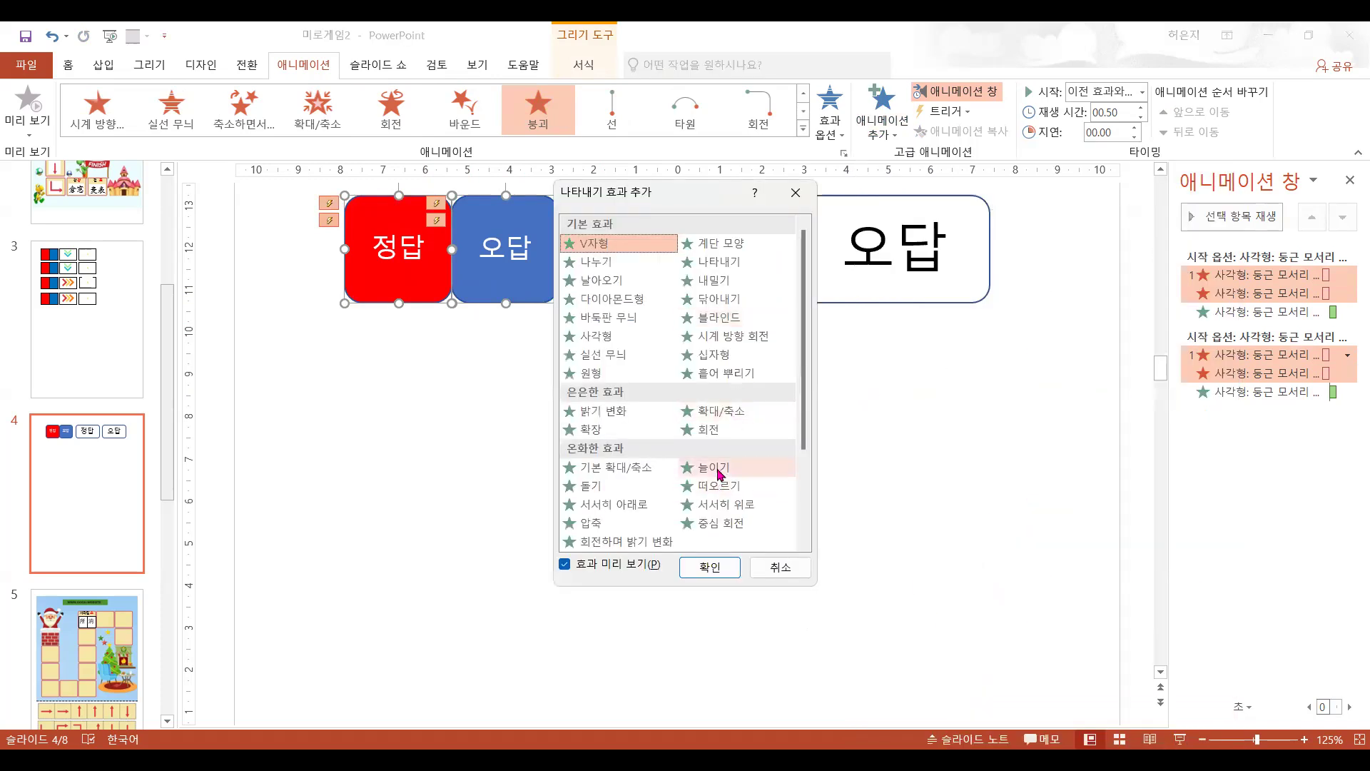
{"action": "left_click", "coordinate": [719, 474]}
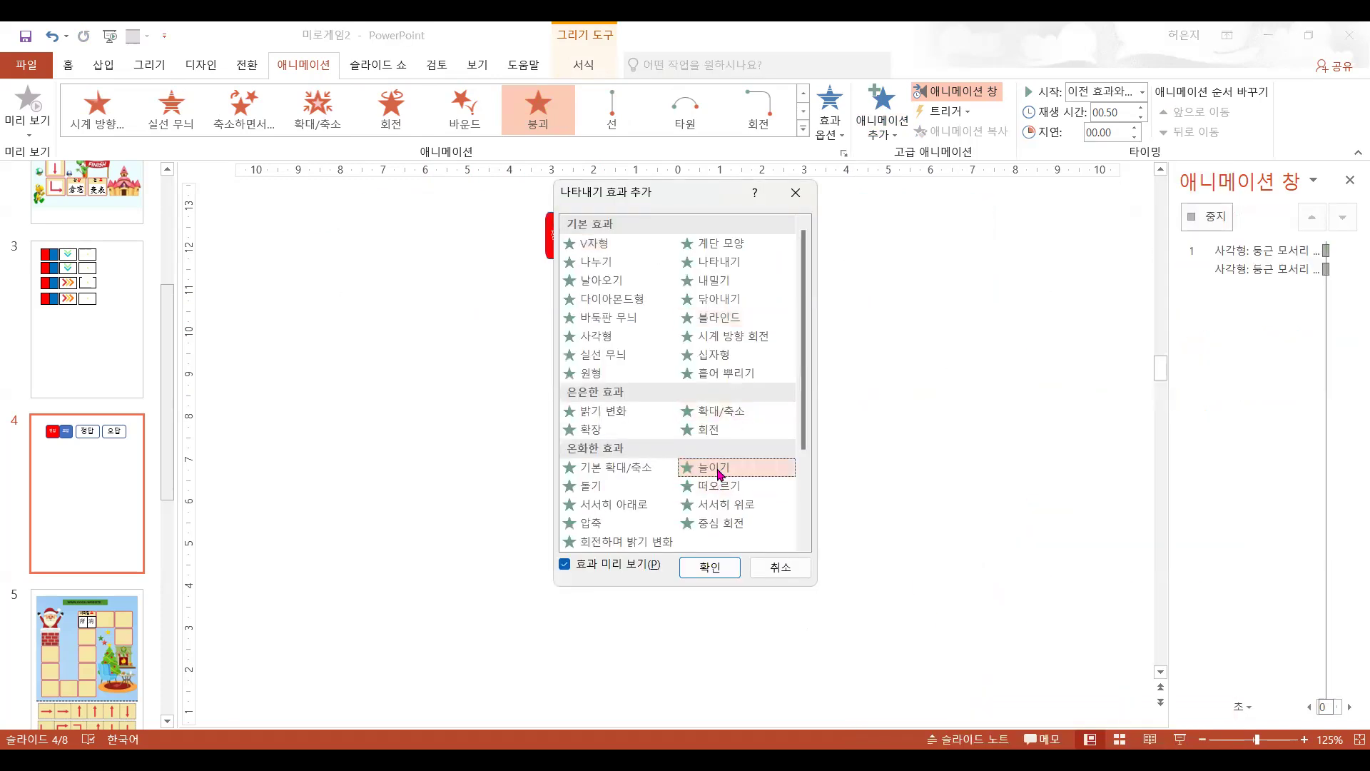
{"action": "left_click", "coordinate": [737, 567]}
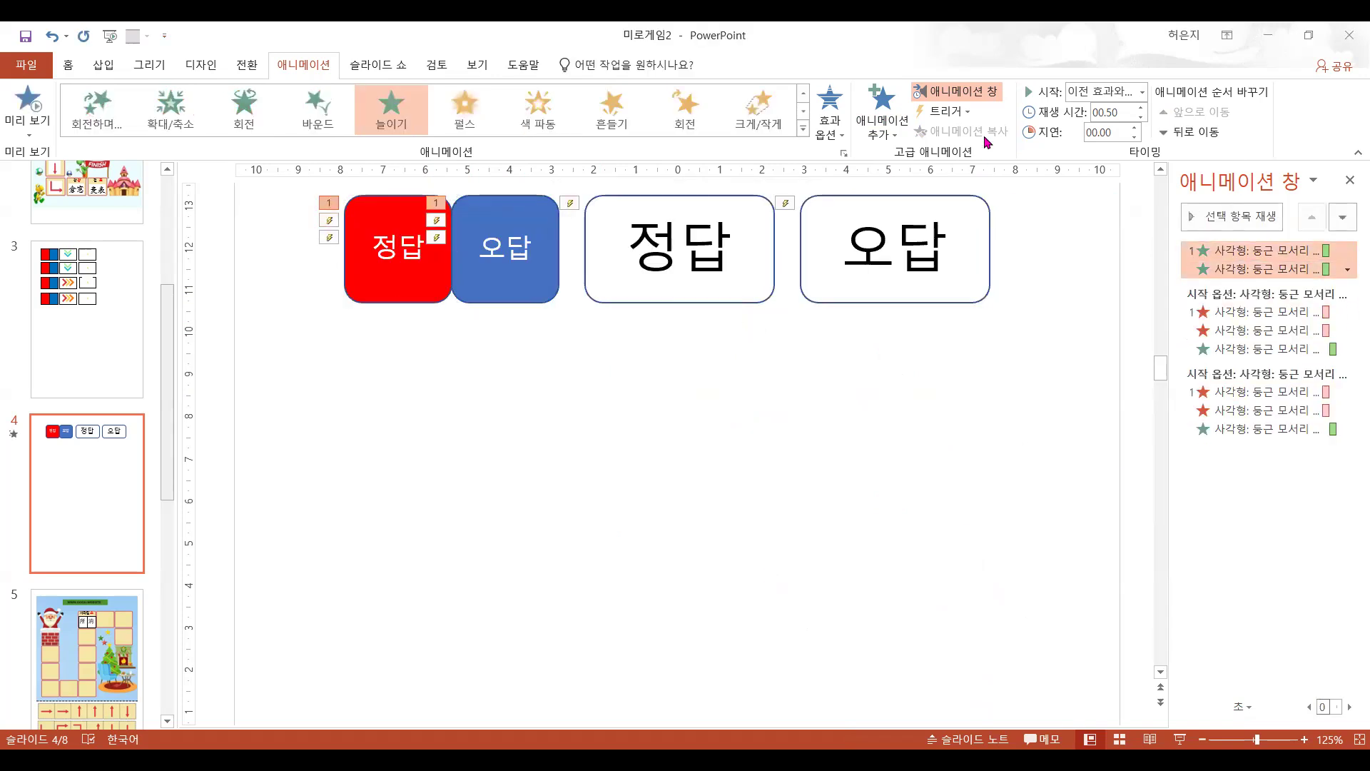
- Trigger the two new square entrance effects by clicking the white 오답 rectangle
{"action": "left_click", "coordinate": [965, 115]}
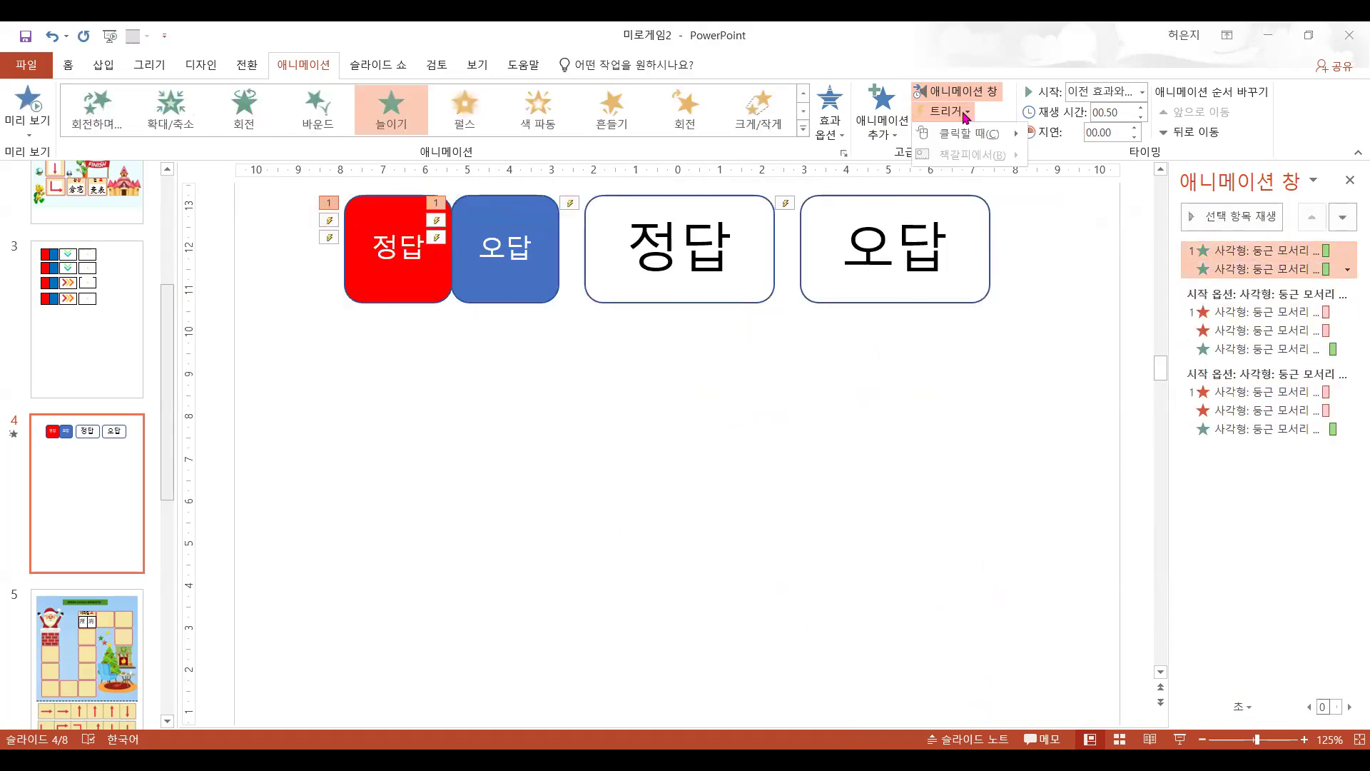
{"action": "left_click", "coordinate": [1256, 429]}
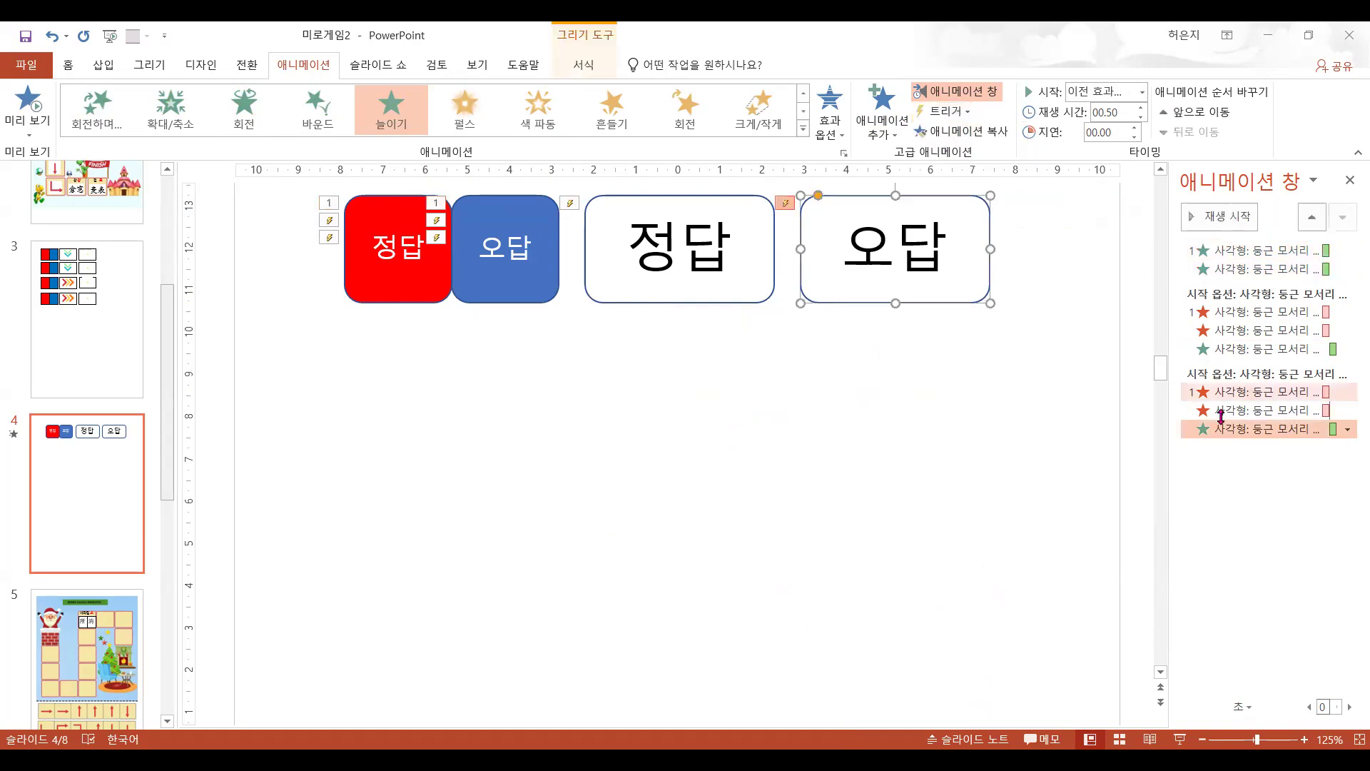
{"action": "left_click", "coordinate": [1348, 429]}
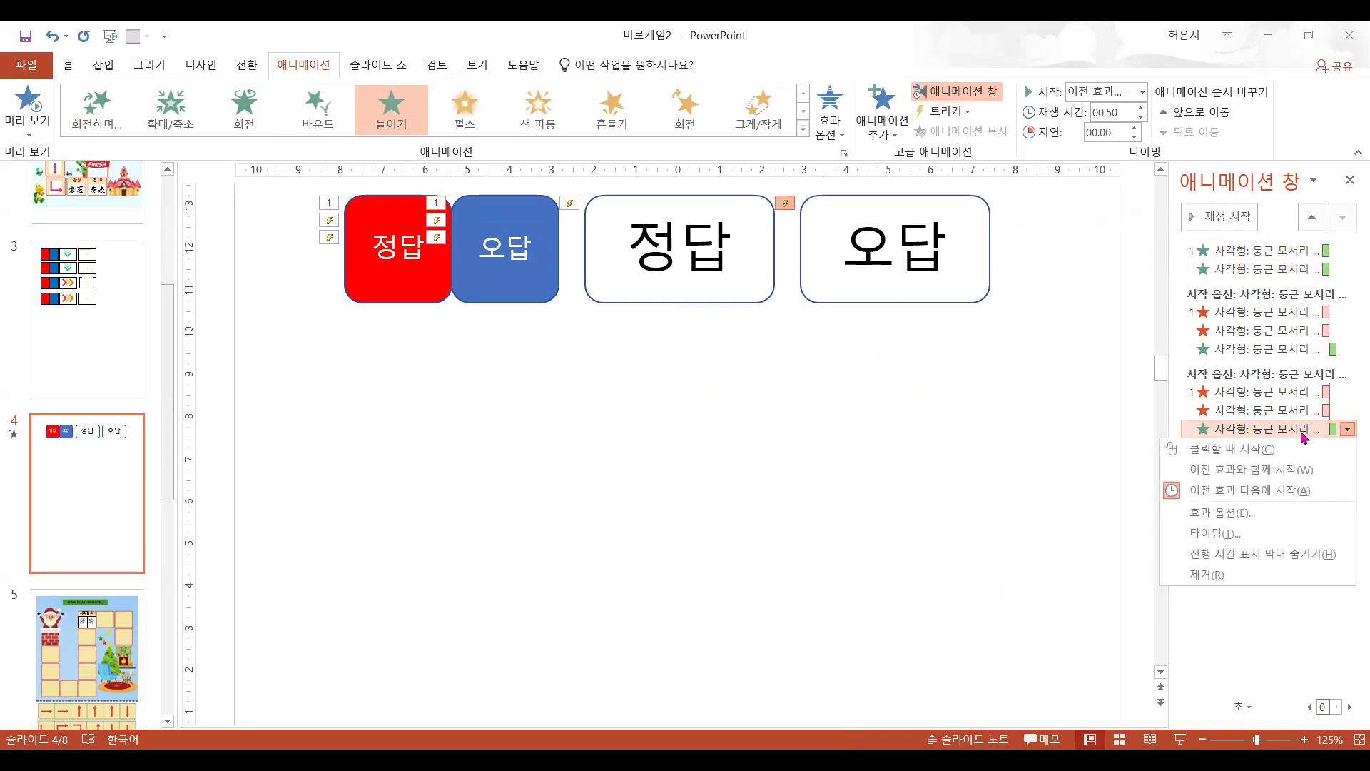
{"action": "left_click", "coordinate": [1254, 250]}
{"action": "left_click", "coordinate": [1254, 268], "text": "shift"}
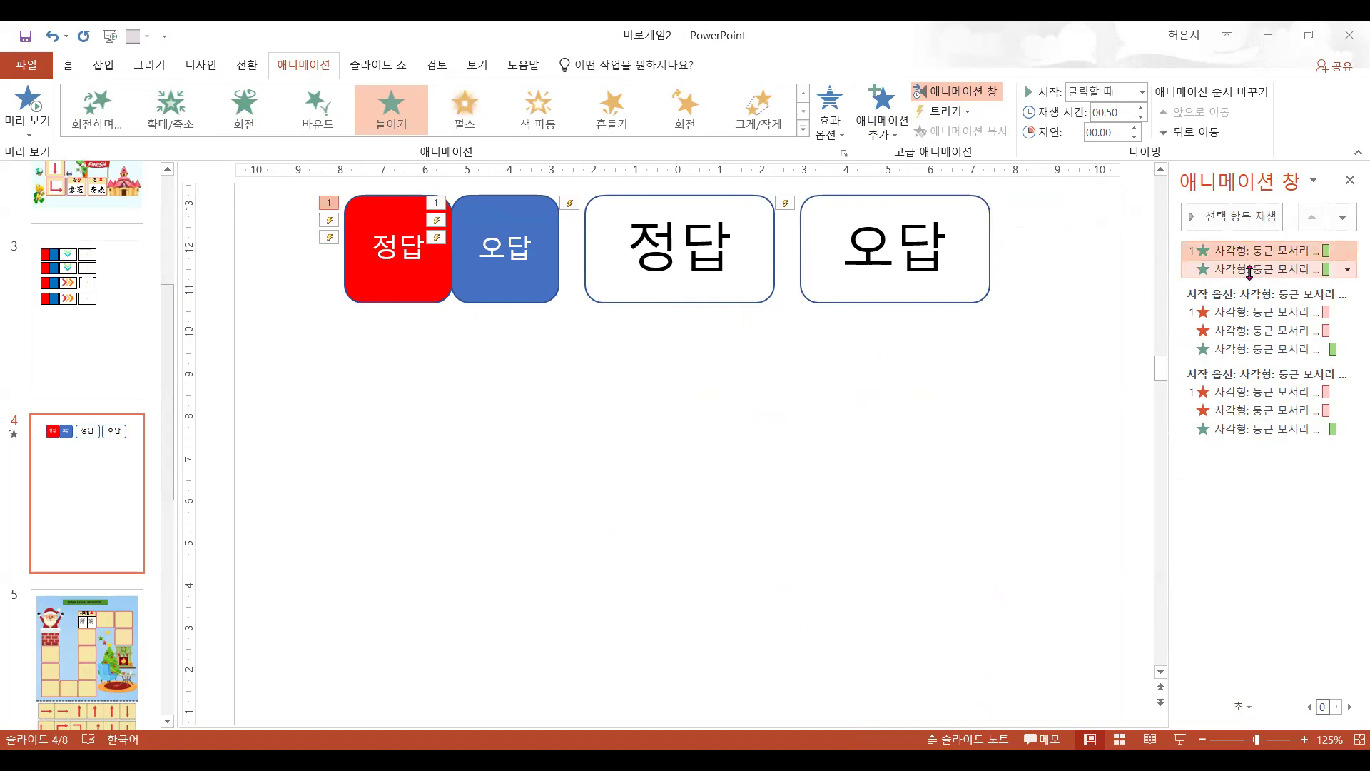
{"action": "left_click", "coordinate": [935, 114]}
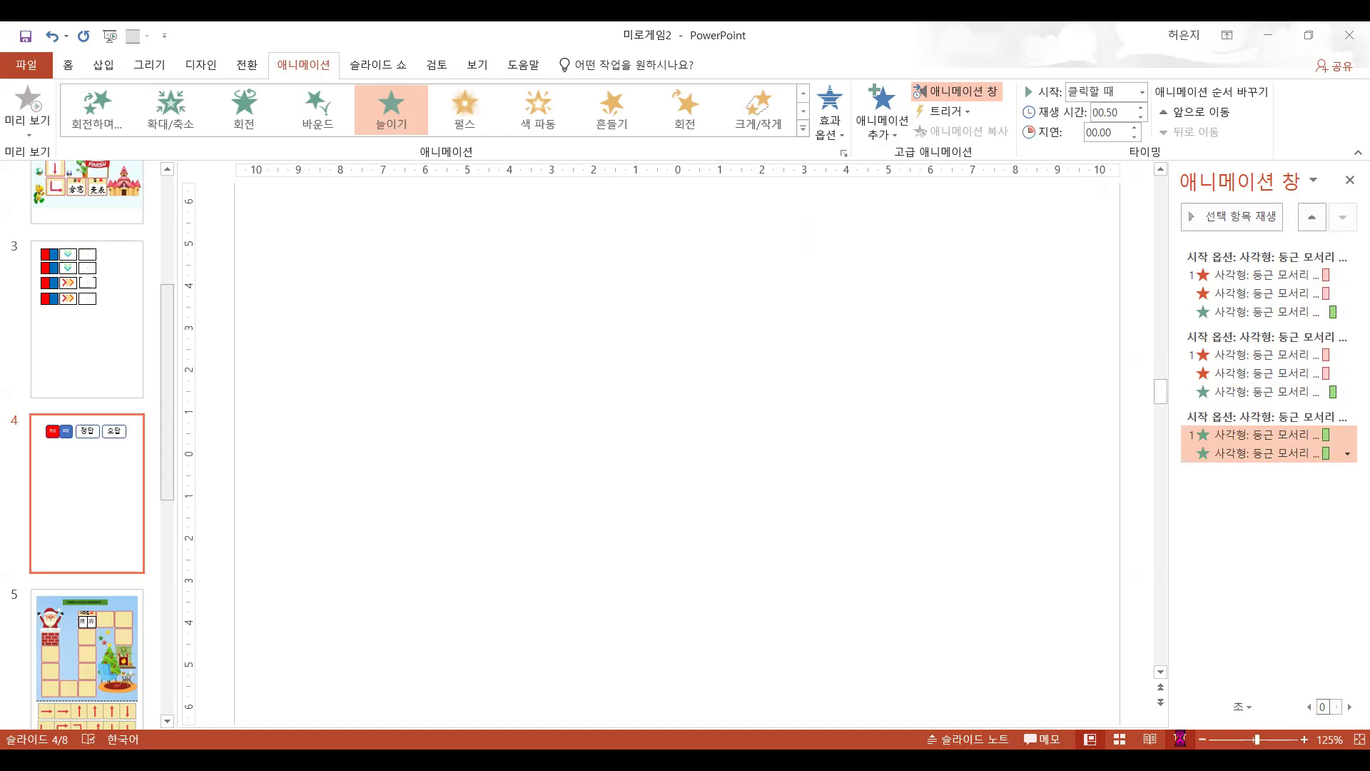
- Run the slide show from slide 4, test the blue square, 오답 rectangle and red square triggers, and exit the show
{"action": "key", "text": "shift+F5"}
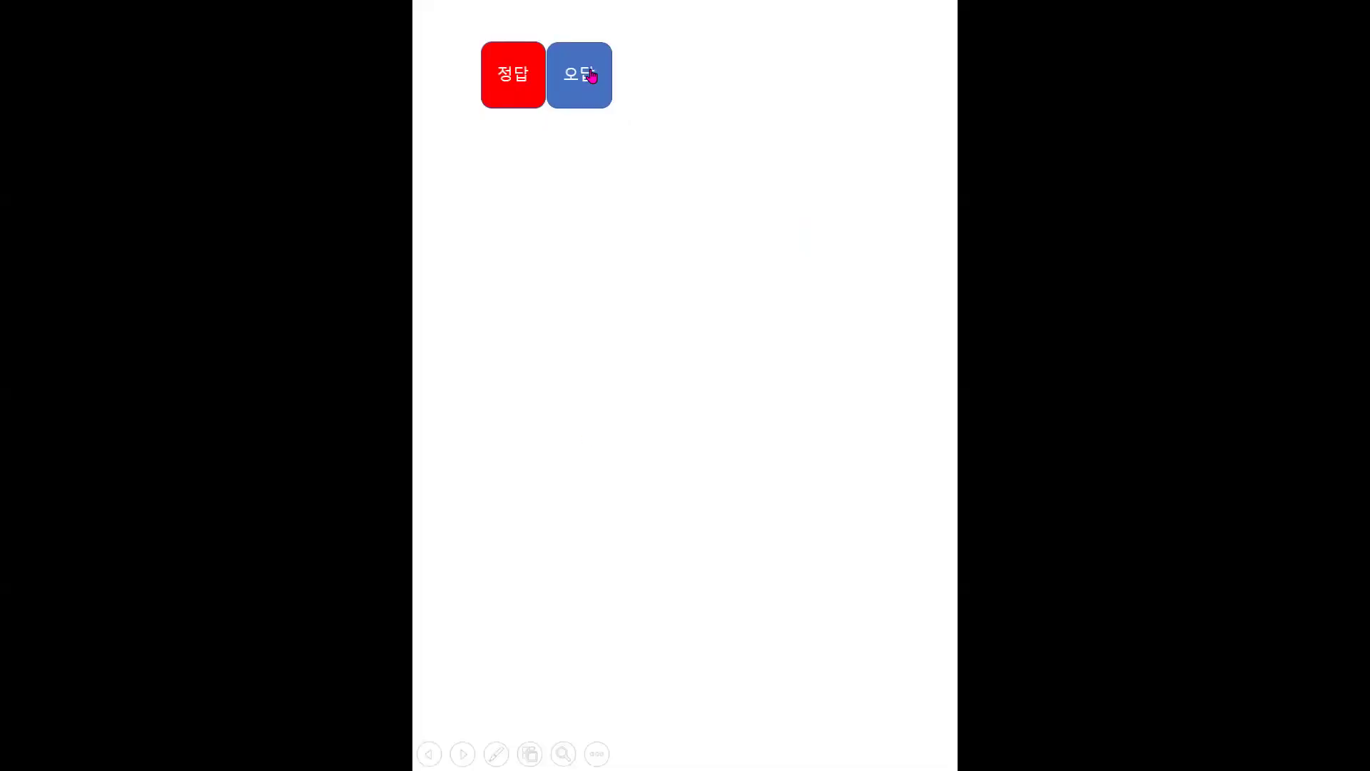
{"action": "left_click", "coordinate": [592, 76]}
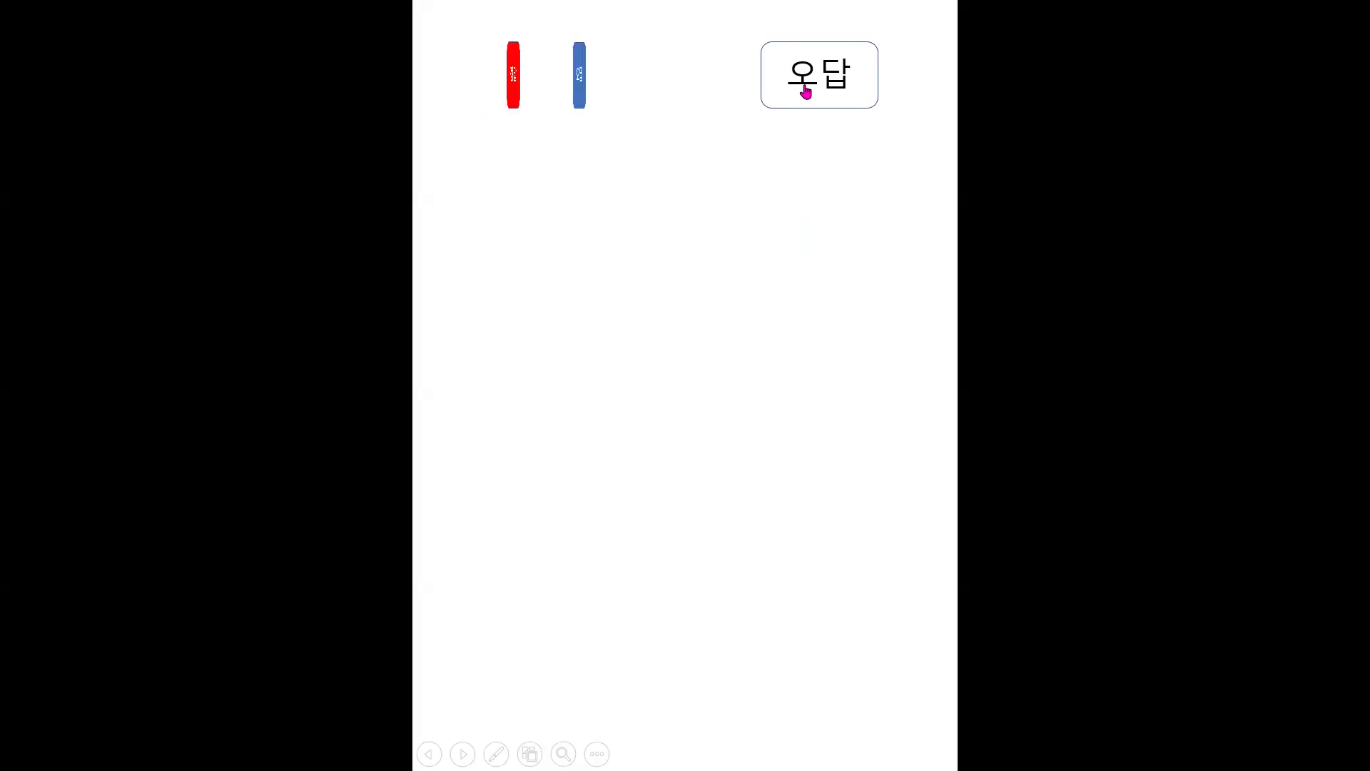
{"action": "left_click", "coordinate": [506, 87]}
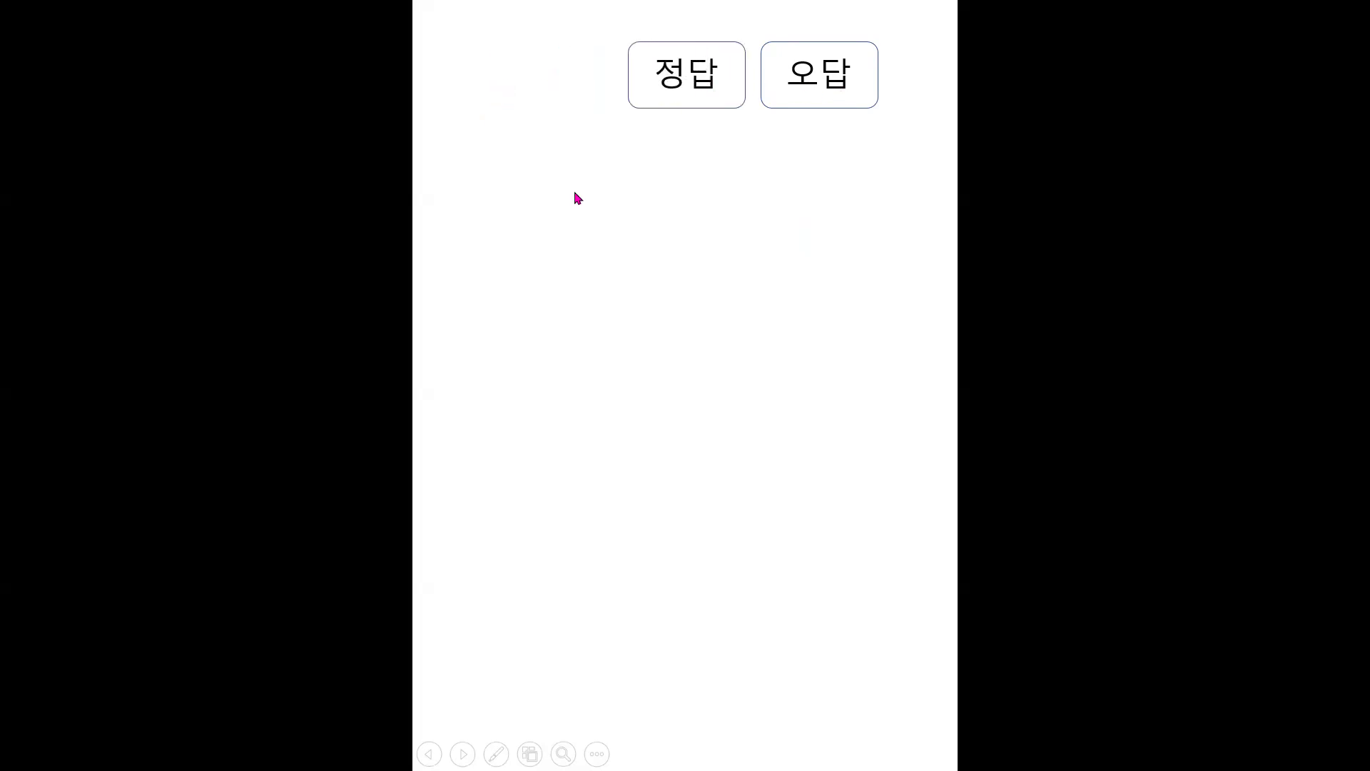
{"action": "key", "text": "Escape"}
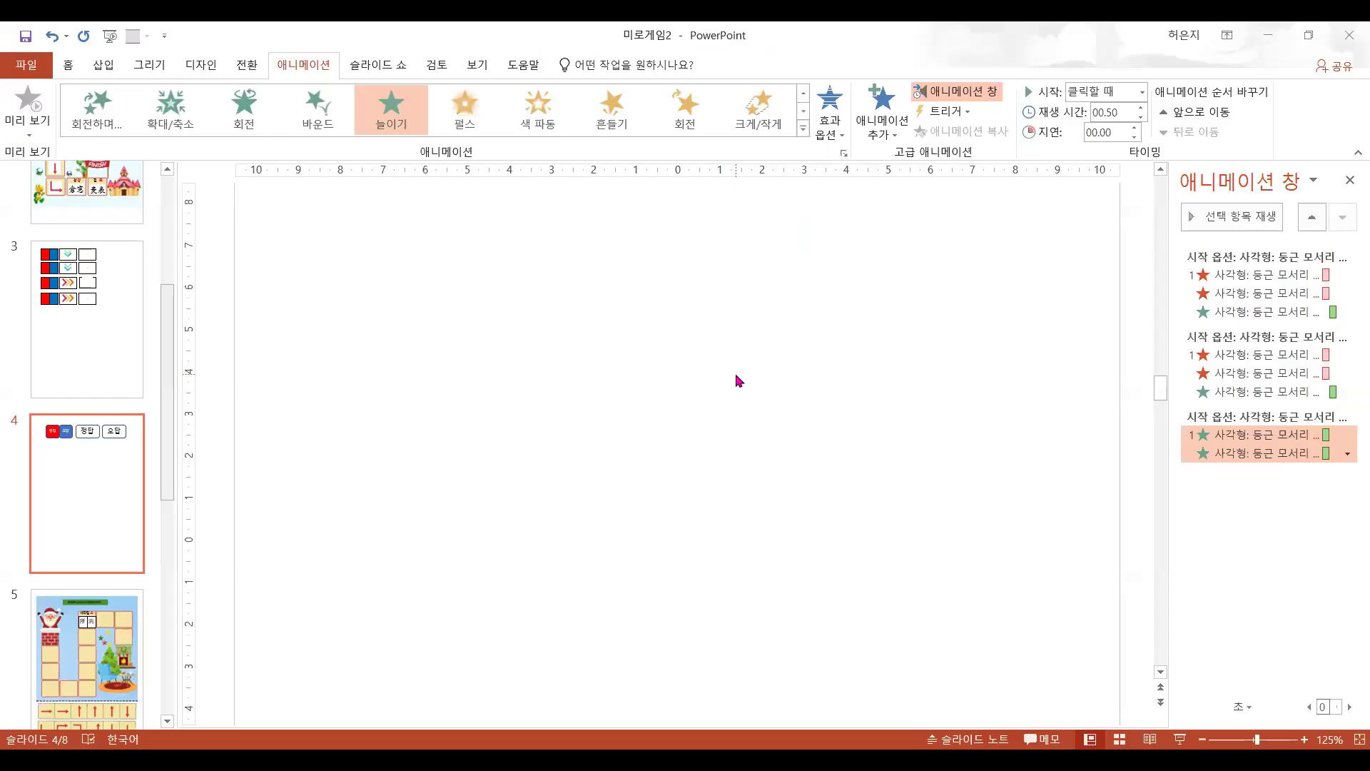
- Examine slide 3's list of triggered animations, including the exit effect of 그룹 76
{"action": "scroll", "coordinate": [738, 380], "scroll_direction": "up", "scroll_amount": 8}
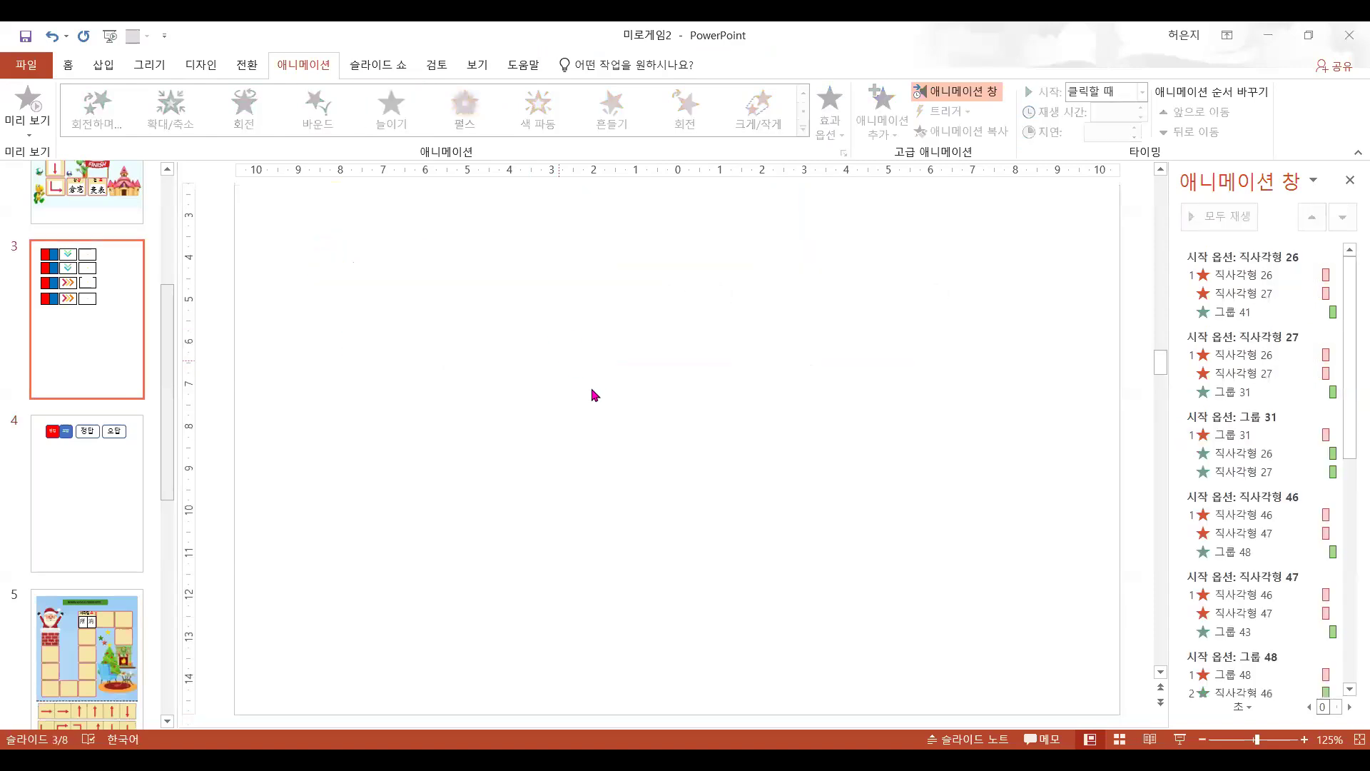
{"action": "scroll", "coordinate": [1311, 497], "scroll_direction": "down", "scroll_amount": 6}
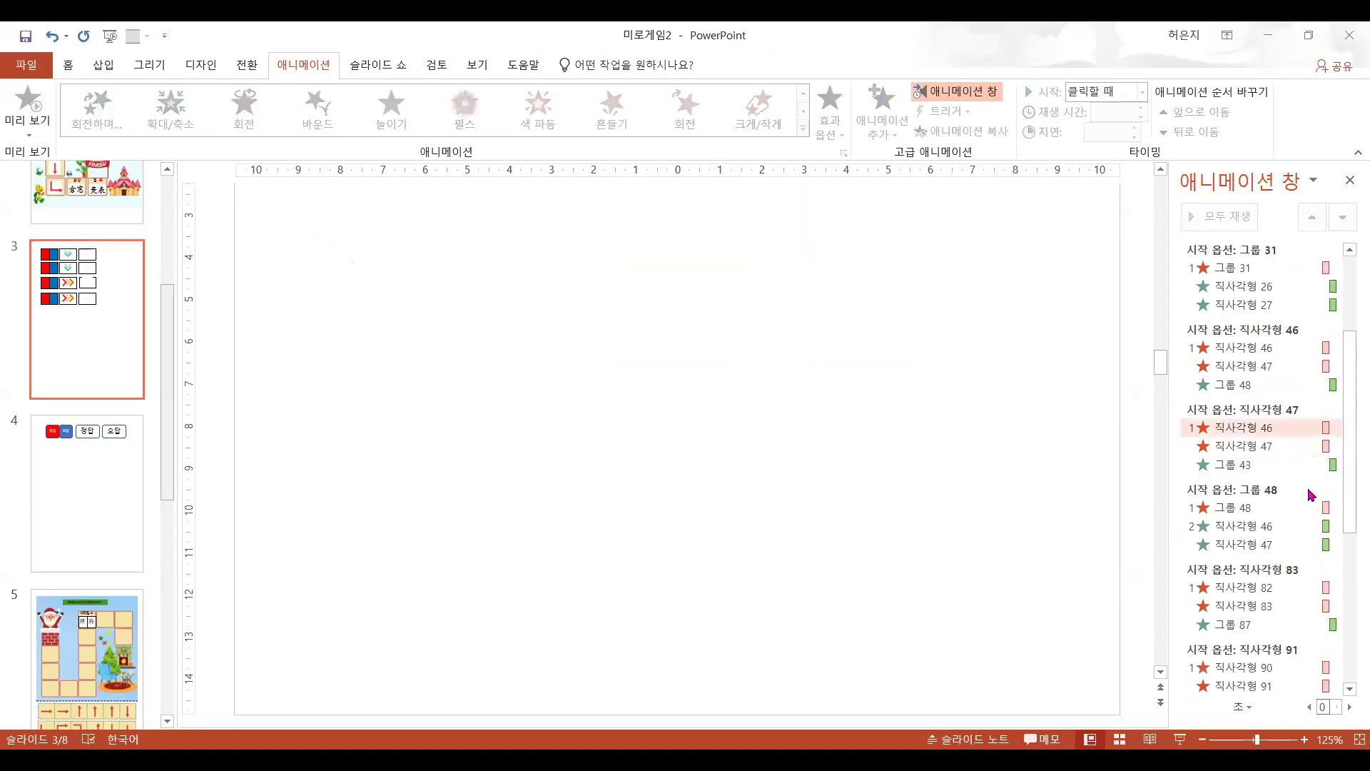
{"action": "scroll", "coordinate": [1312, 498], "scroll_direction": "down", "scroll_amount": 3}
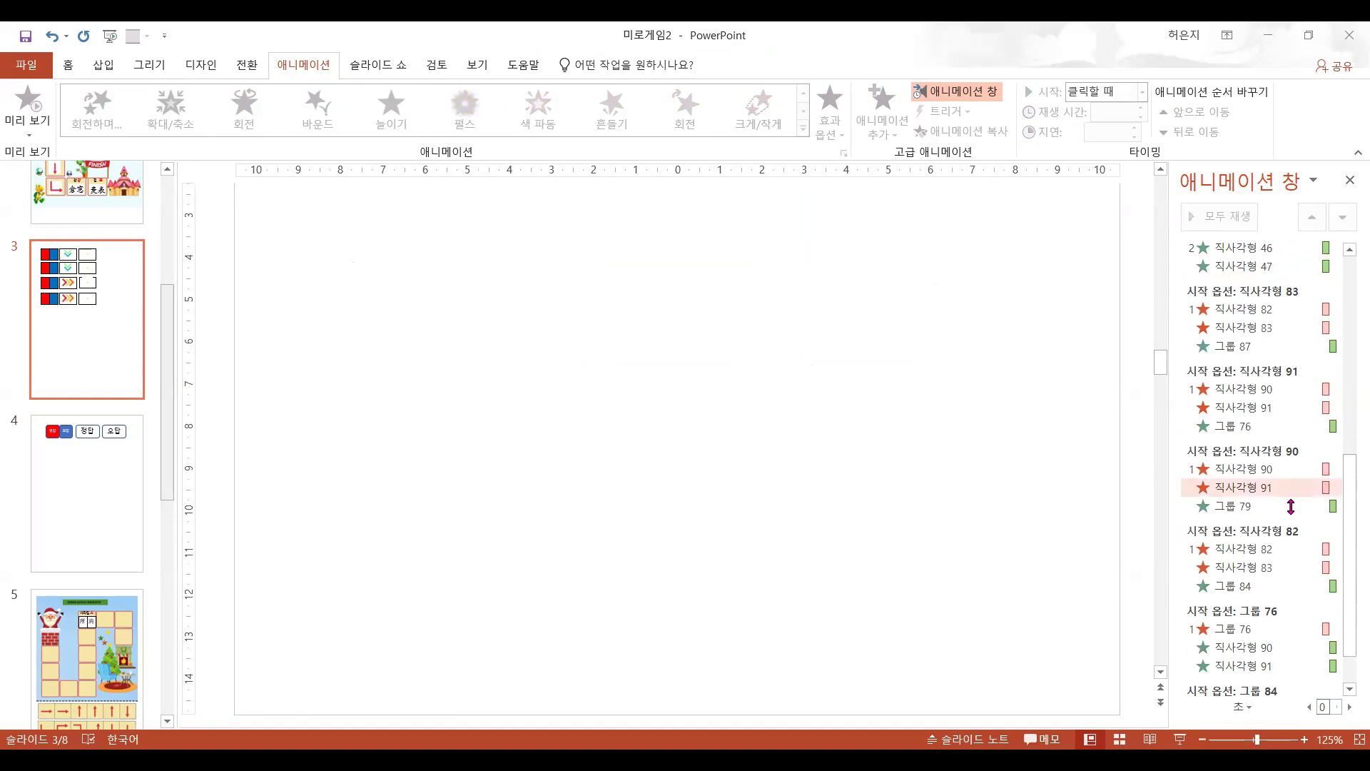
{"action": "scroll", "coordinate": [1291, 506], "scroll_direction": "down", "scroll_amount": 3}
{"action": "left_click", "coordinate": [1206, 571]}
{"action": "scroll", "coordinate": [710, 421], "scroll_direction": "up", "scroll_amount": 4}
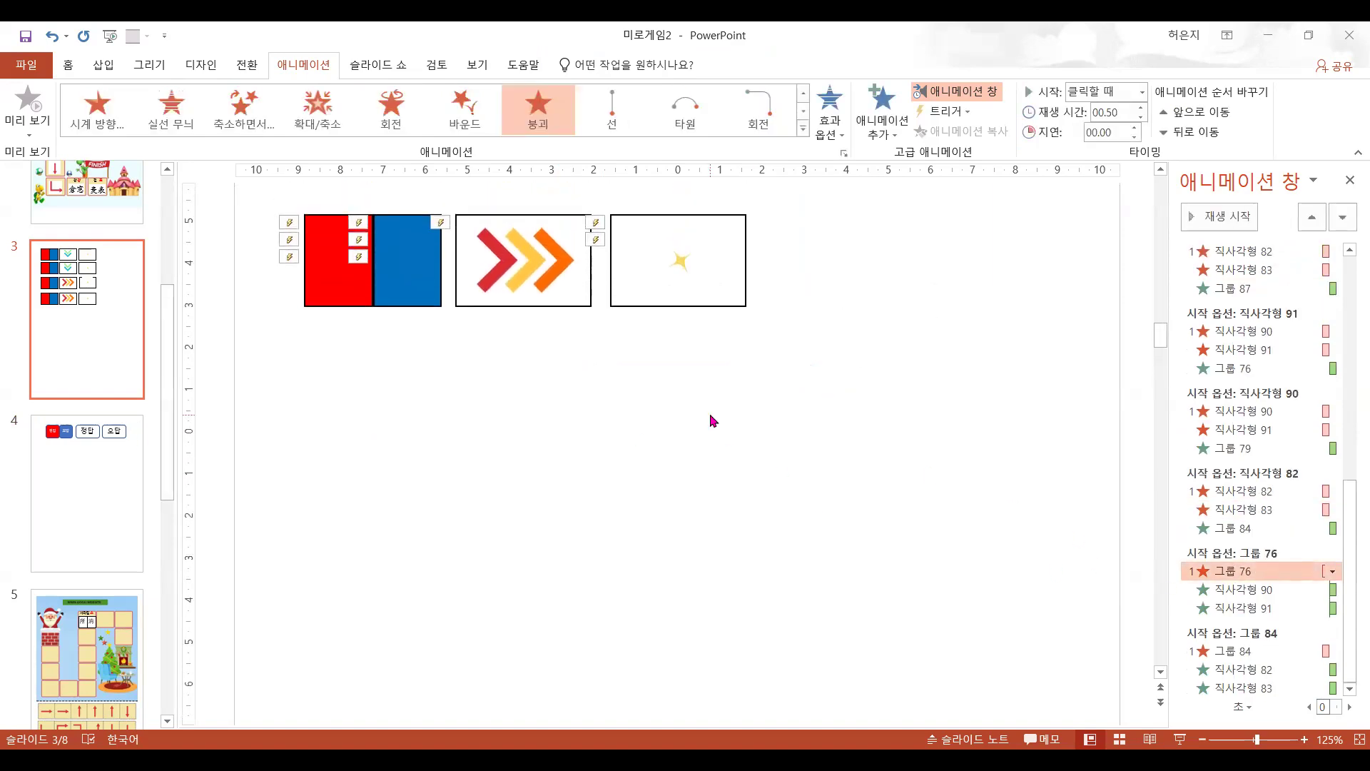
{"action": "scroll", "coordinate": [711, 422], "scroll_direction": "up", "scroll_amount": 1}
- Run the slide show from slide 3, test a red or blue square in each of the four rows, and exit the show
{"action": "left_click", "coordinate": [1180, 740]}
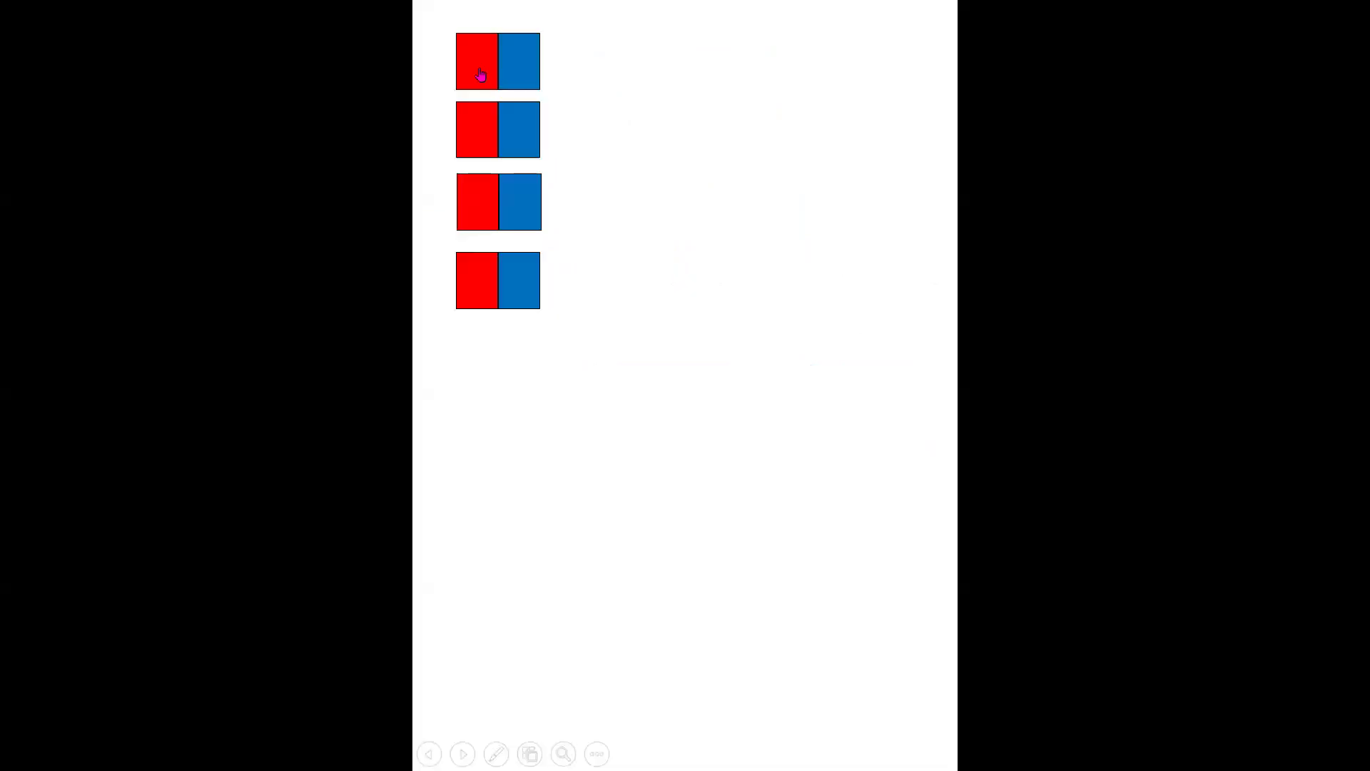
{"action": "left_click", "coordinate": [481, 75]}
{"action": "left_click", "coordinate": [515, 140]}
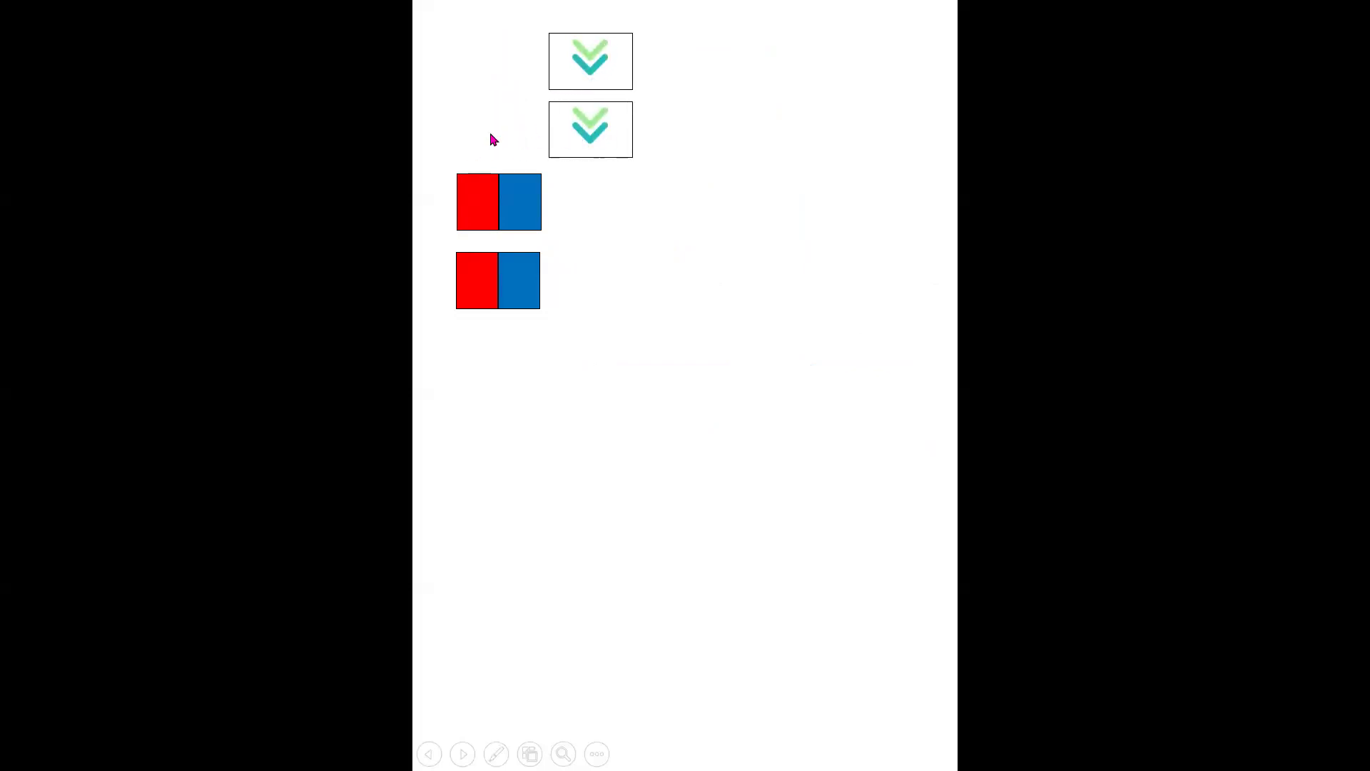
{"action": "left_click", "coordinate": [464, 203]}
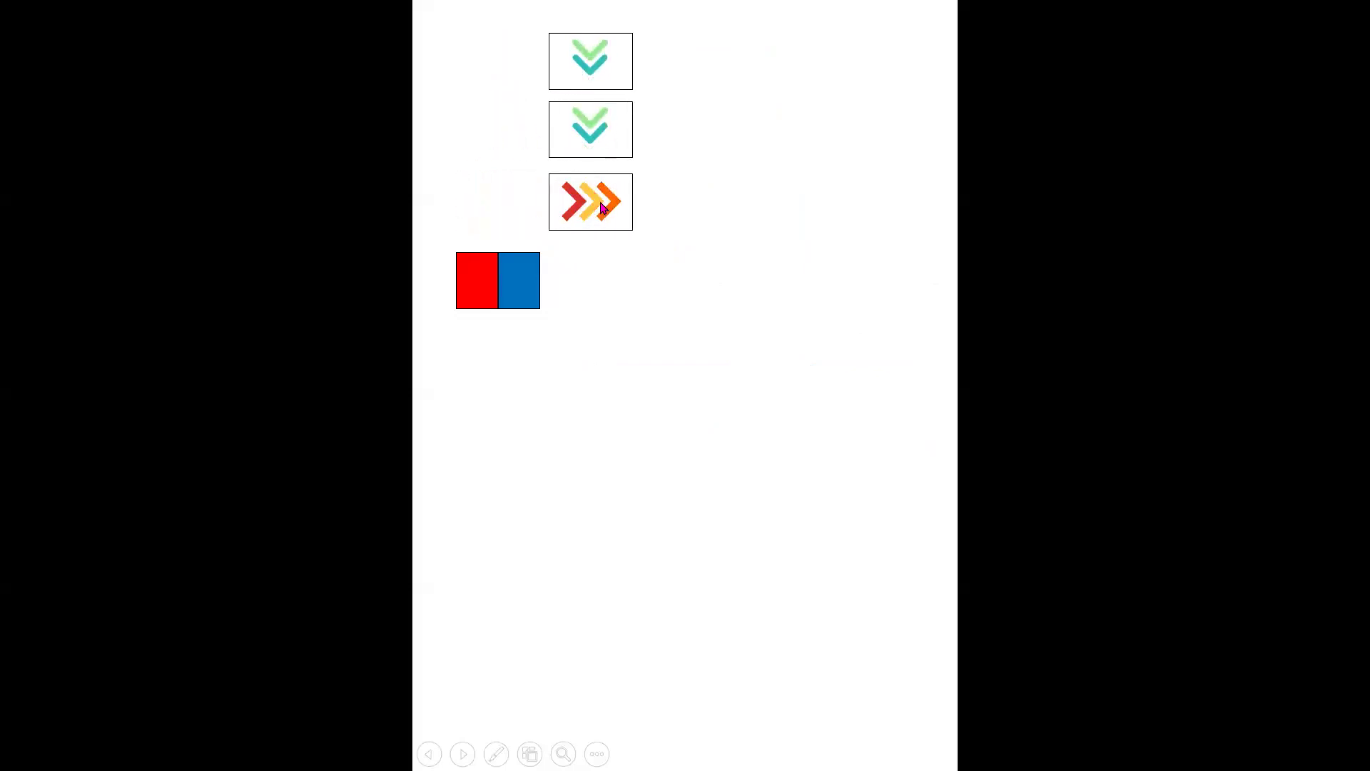
{"action": "left_click", "coordinate": [526, 286]}
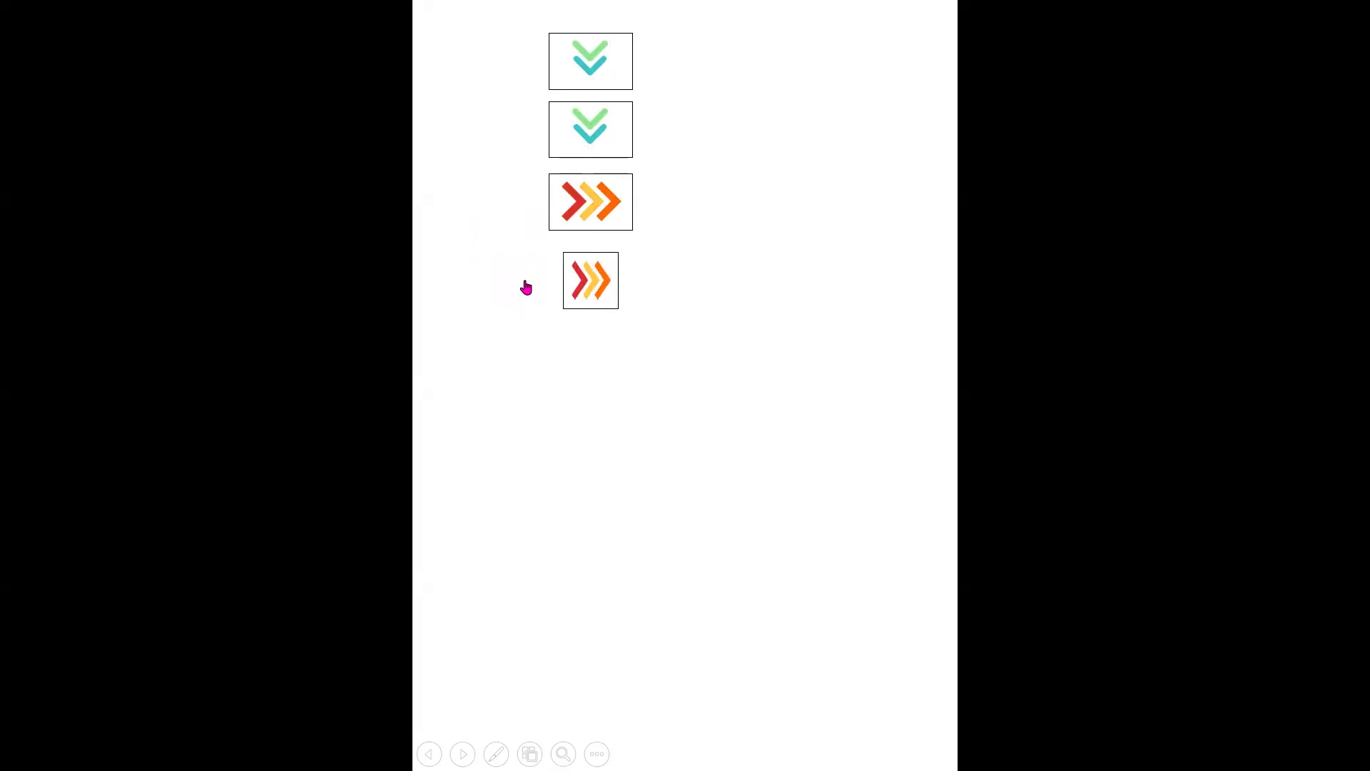
{"action": "left_click", "coordinate": [528, 294]}
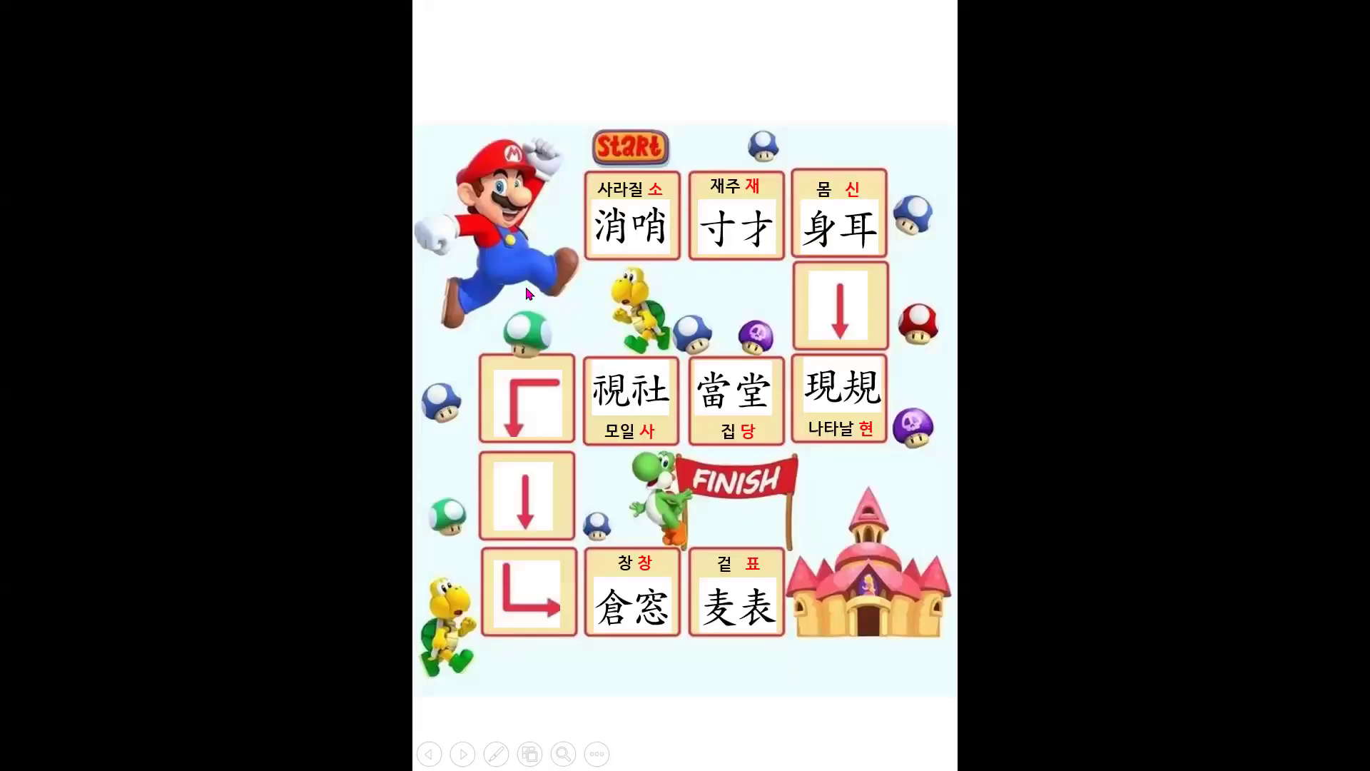
{"action": "left_click", "coordinate": [528, 293]}
{"action": "left_click", "coordinate": [472, 296]}
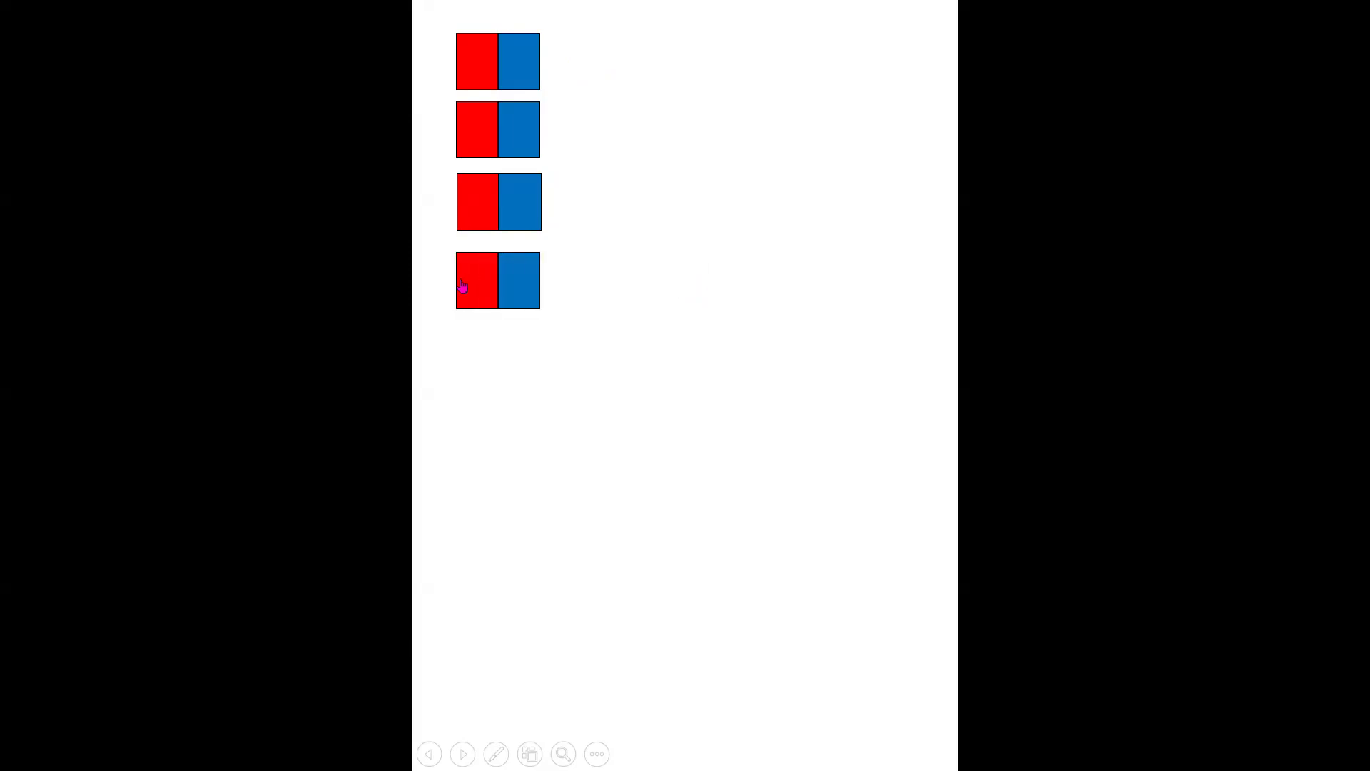
{"action": "key", "text": "Escape"}
- Duplicate slide 4's row of two colored squares and two white rectangles, and place the copy directly below the original
{"action": "left_click", "coordinate": [125, 496]}
{"action": "left_click", "coordinate": [1274, 453]}
{"action": "scroll", "coordinate": [842, 521], "scroll_direction": "down", "scroll_amount": 6, "text": "ctrl"}
{"action": "scroll", "coordinate": [844, 523], "scroll_direction": "down", "scroll_amount": 2, "text": "ctrl"}
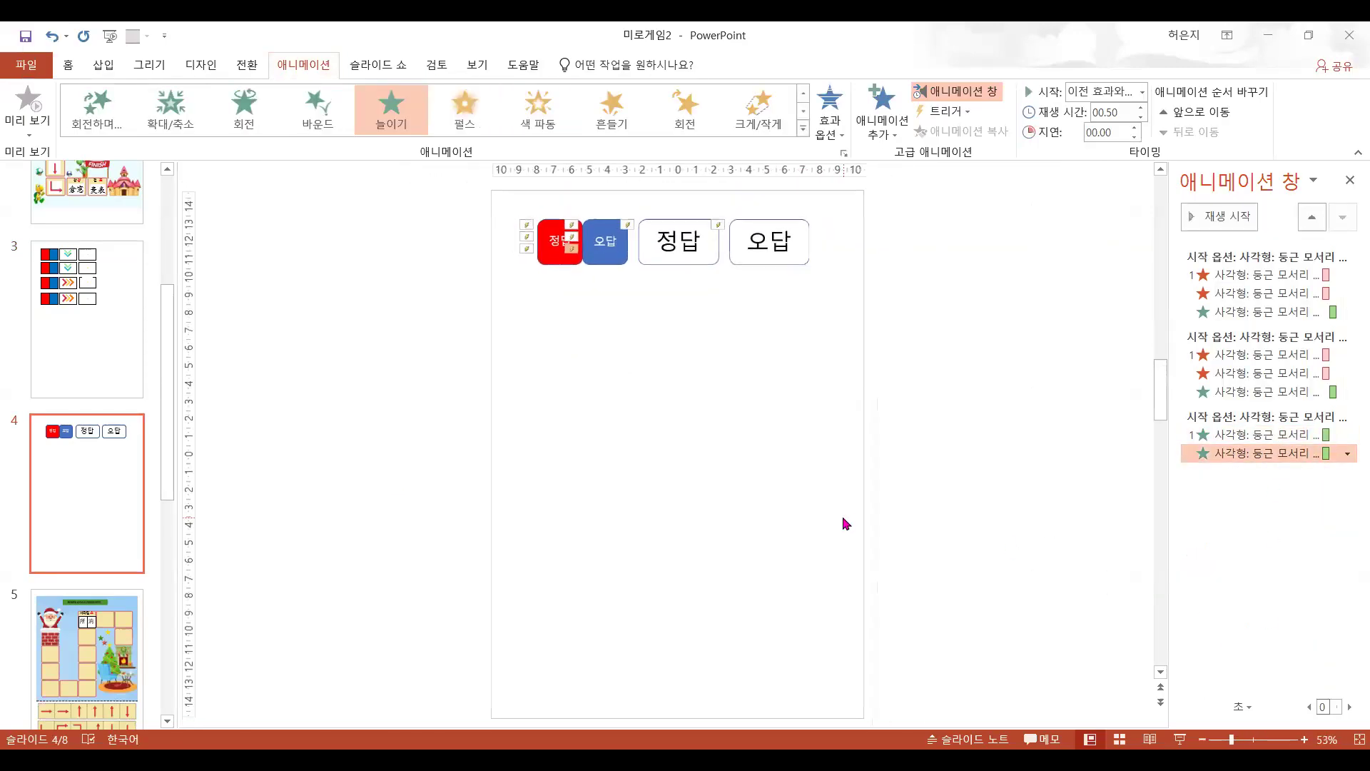
{"action": "scroll", "coordinate": [845, 523], "scroll_direction": "up", "scroll_amount": 3}
{"action": "left_click", "coordinate": [133, 493]}
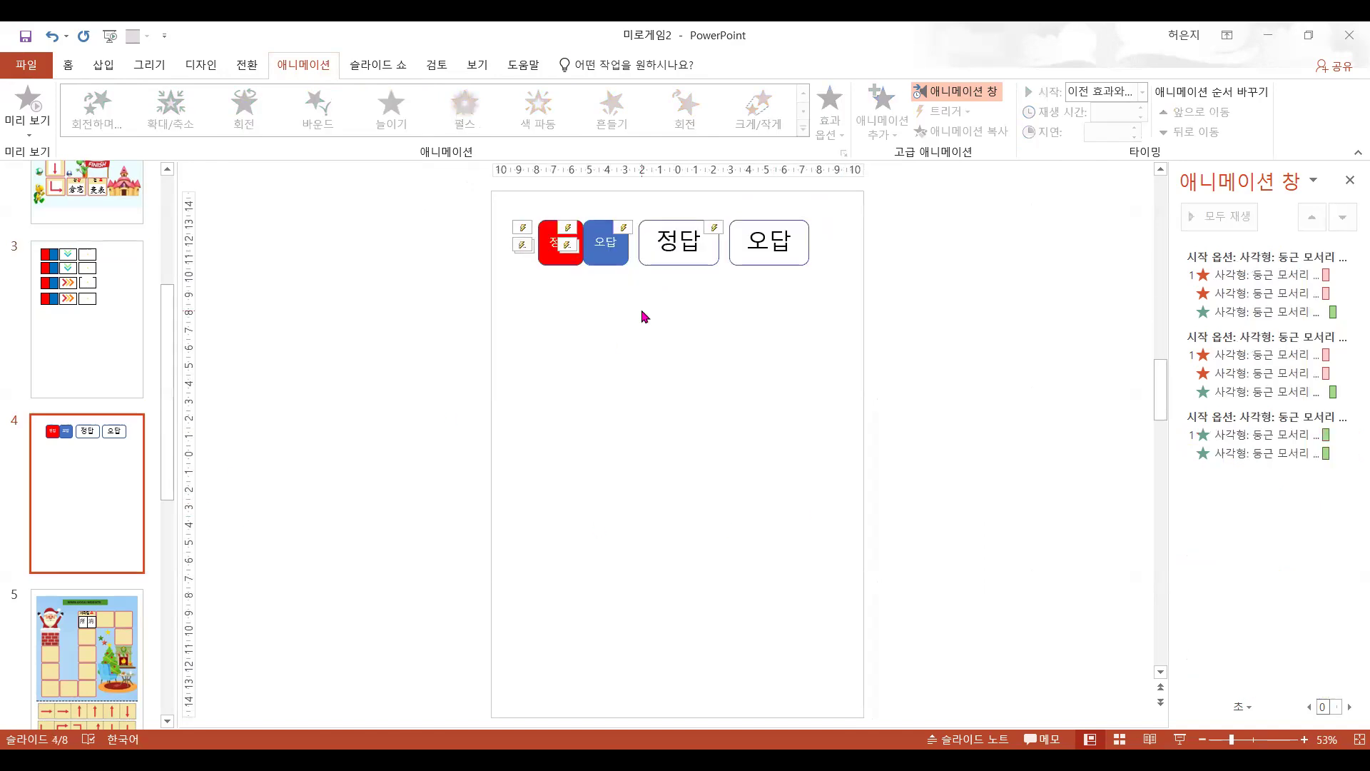
{"action": "left_click", "coordinate": [626, 253]}
{"action": "left_click", "coordinate": [707, 262]}
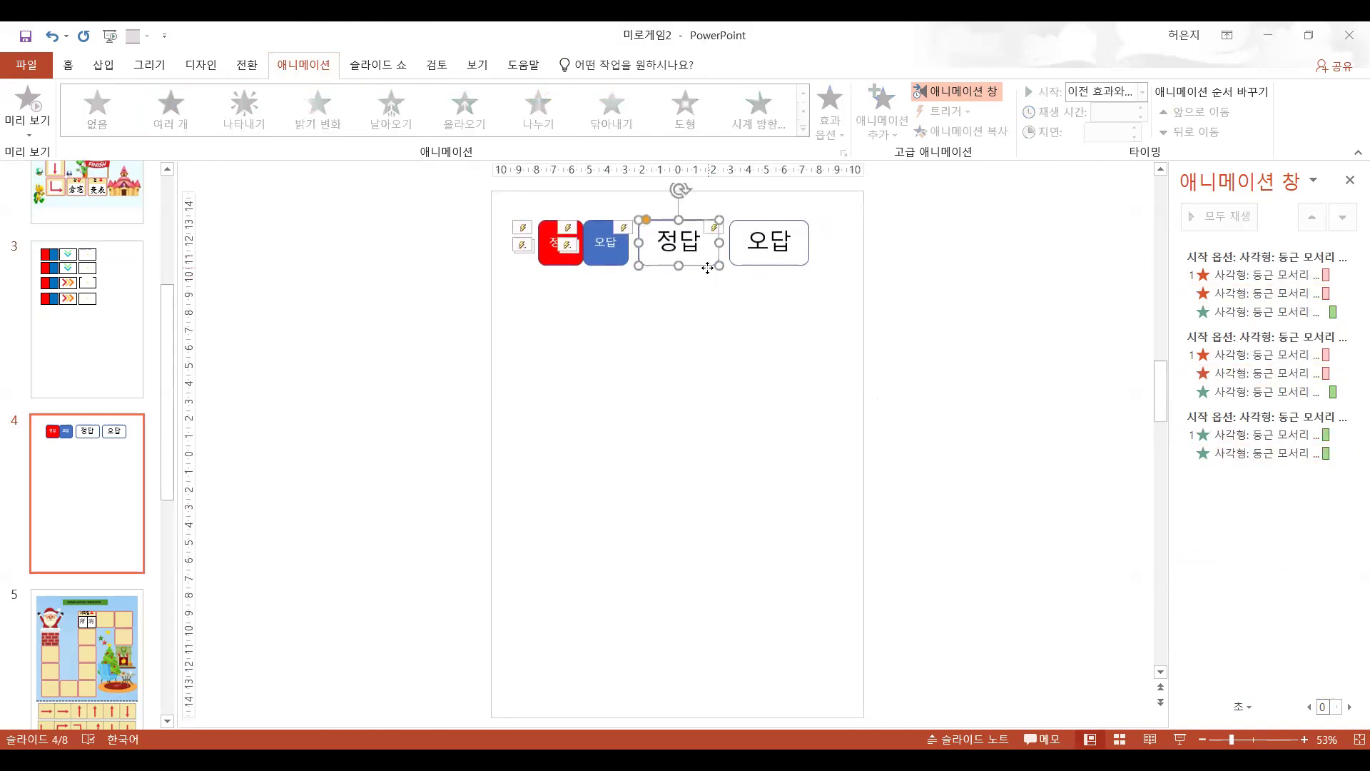
{"action": "left_click_drag", "start_coordinate": [861, 302], "coordinate": [432, 168]}
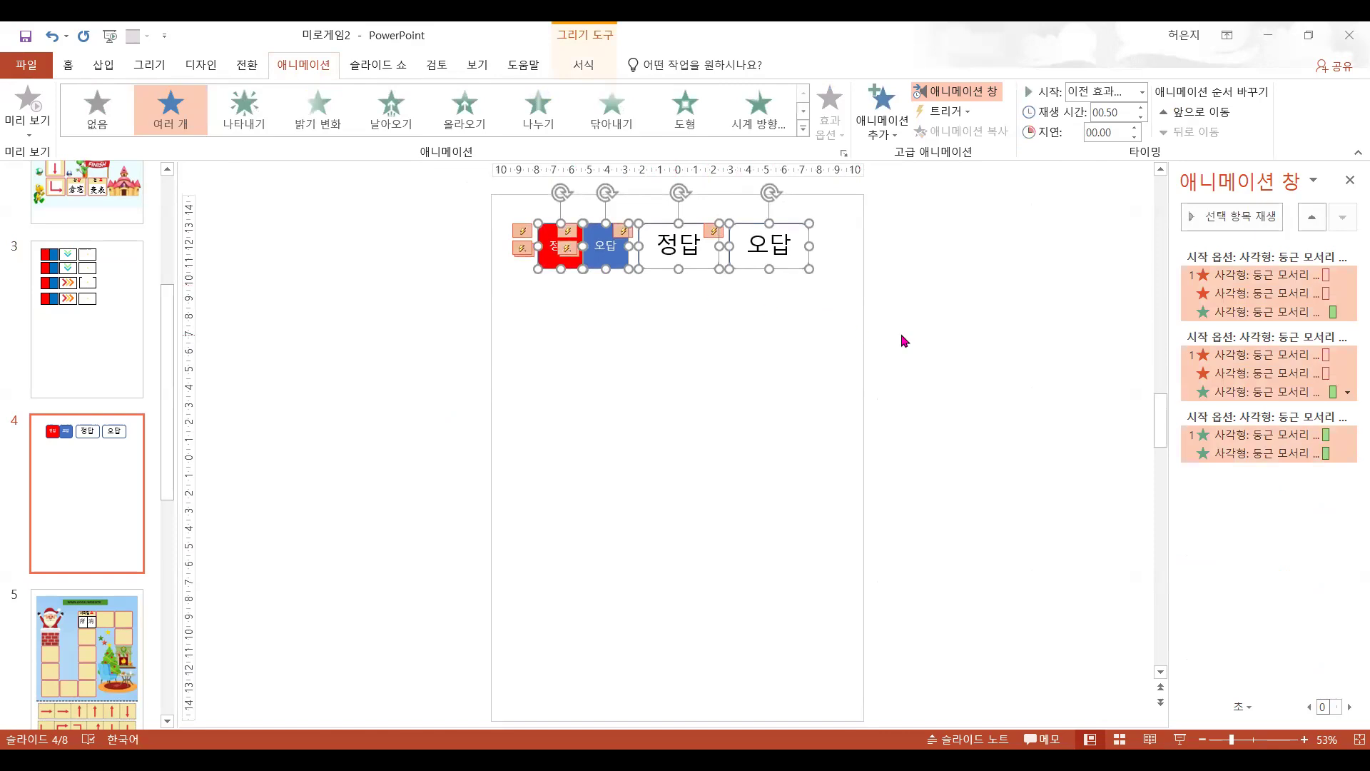
{"action": "key", "text": "ctrl+c"}
{"action": "key", "text": "ctrl+v"}
{"action": "left_click_drag", "start_coordinate": [790, 264], "coordinate": [790, 333]}
- Delete the white 정답 rectangle from the copied row and select that row's 오답 rectangle
{"action": "left_click", "coordinate": [709, 330]}
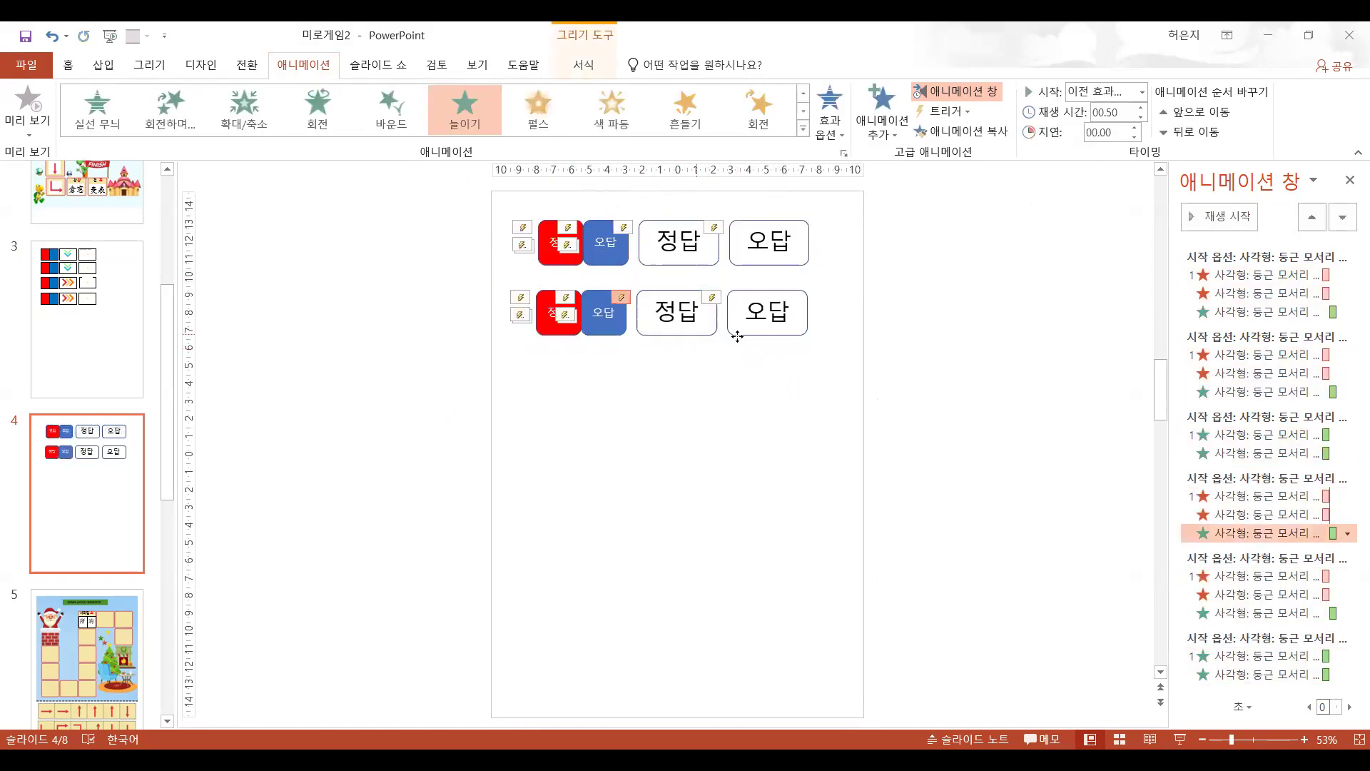
{"action": "key", "text": "Delete"}
{"action": "left_click", "coordinate": [787, 338]}
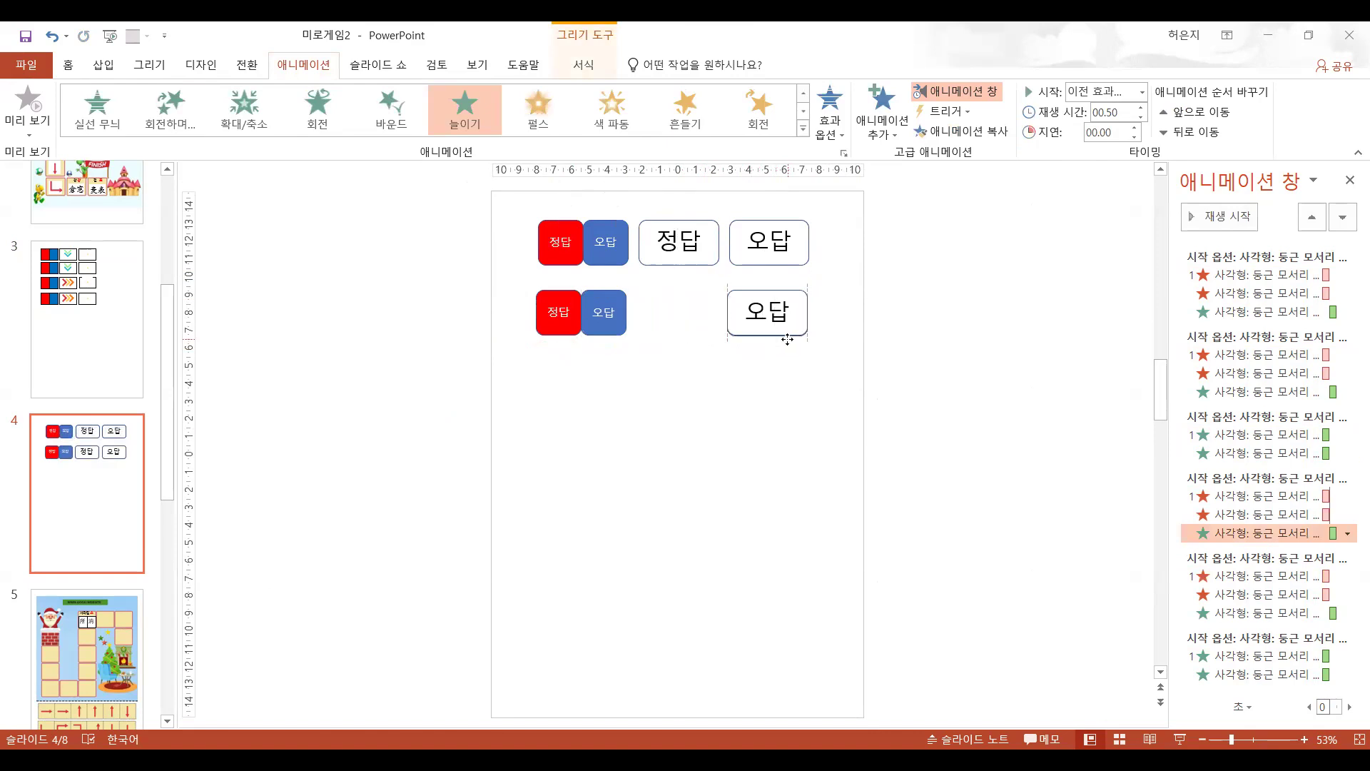
{"action": "left_click_drag", "start_coordinate": [787, 339], "coordinate": [788, 340]}
{"action": "left_click", "coordinate": [689, 371]}
{"action": "left_click", "coordinate": [773, 338]}
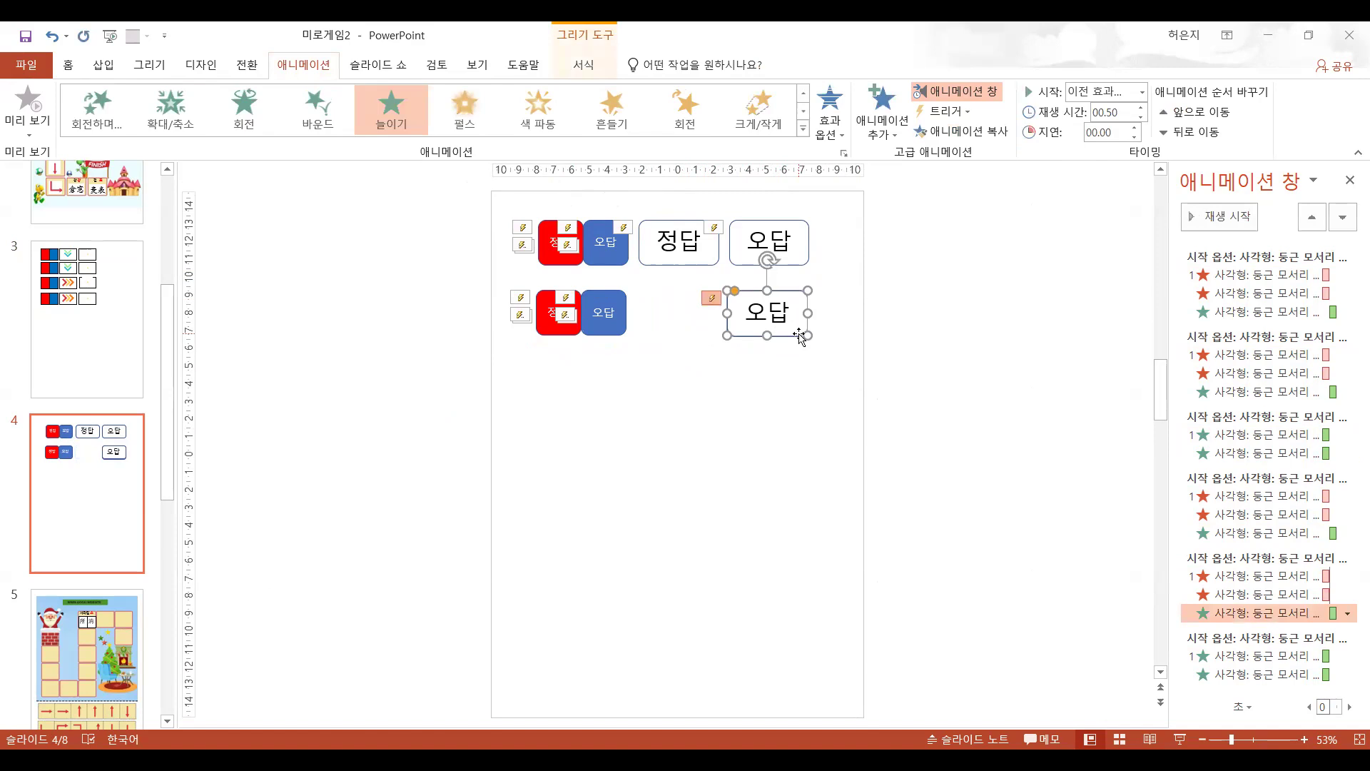
- Bring the second row's red and blue squares to the front and place them over the row's white 오답 rectangle
{"action": "left_click_drag", "start_coordinate": [636, 386], "coordinate": [487, 269]}
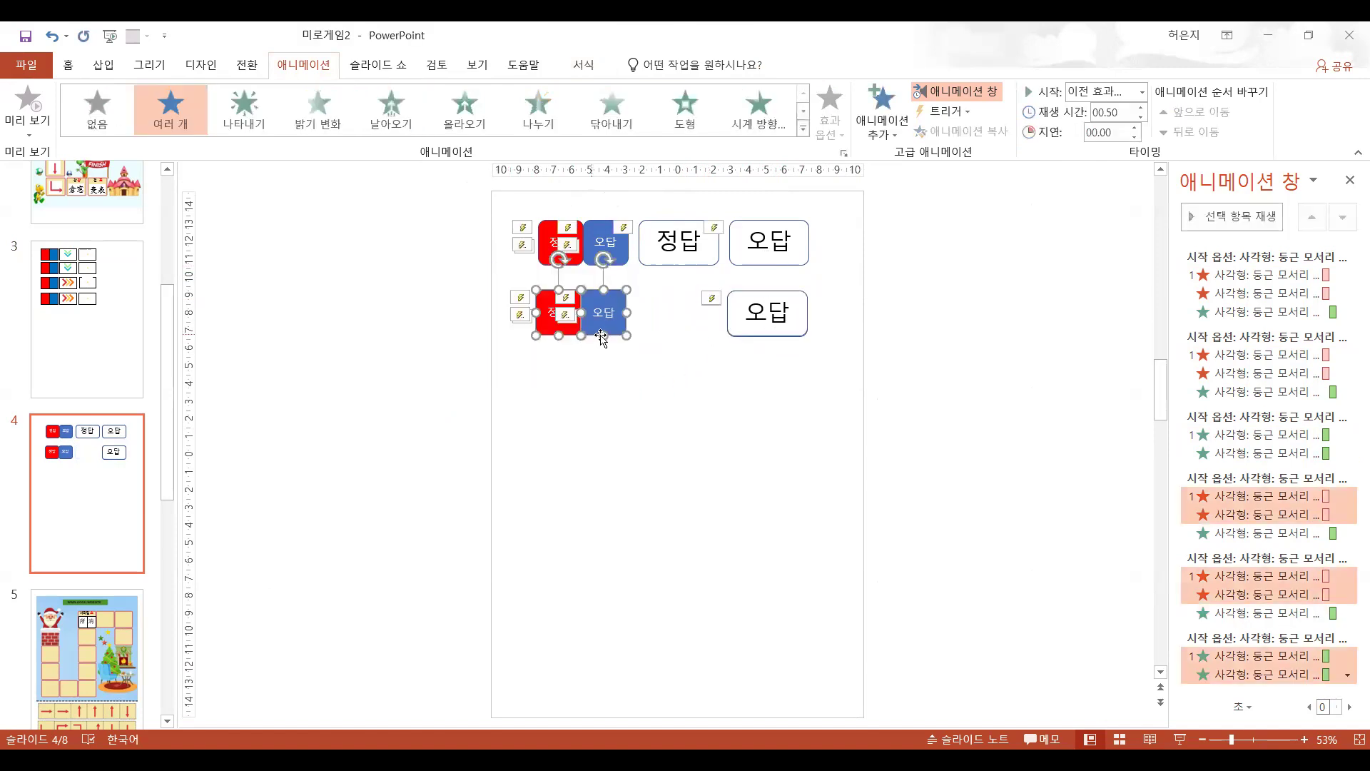
{"action": "left_click_drag", "start_coordinate": [613, 336], "coordinate": [672, 372]}
{"action": "left_click", "coordinate": [663, 353]}
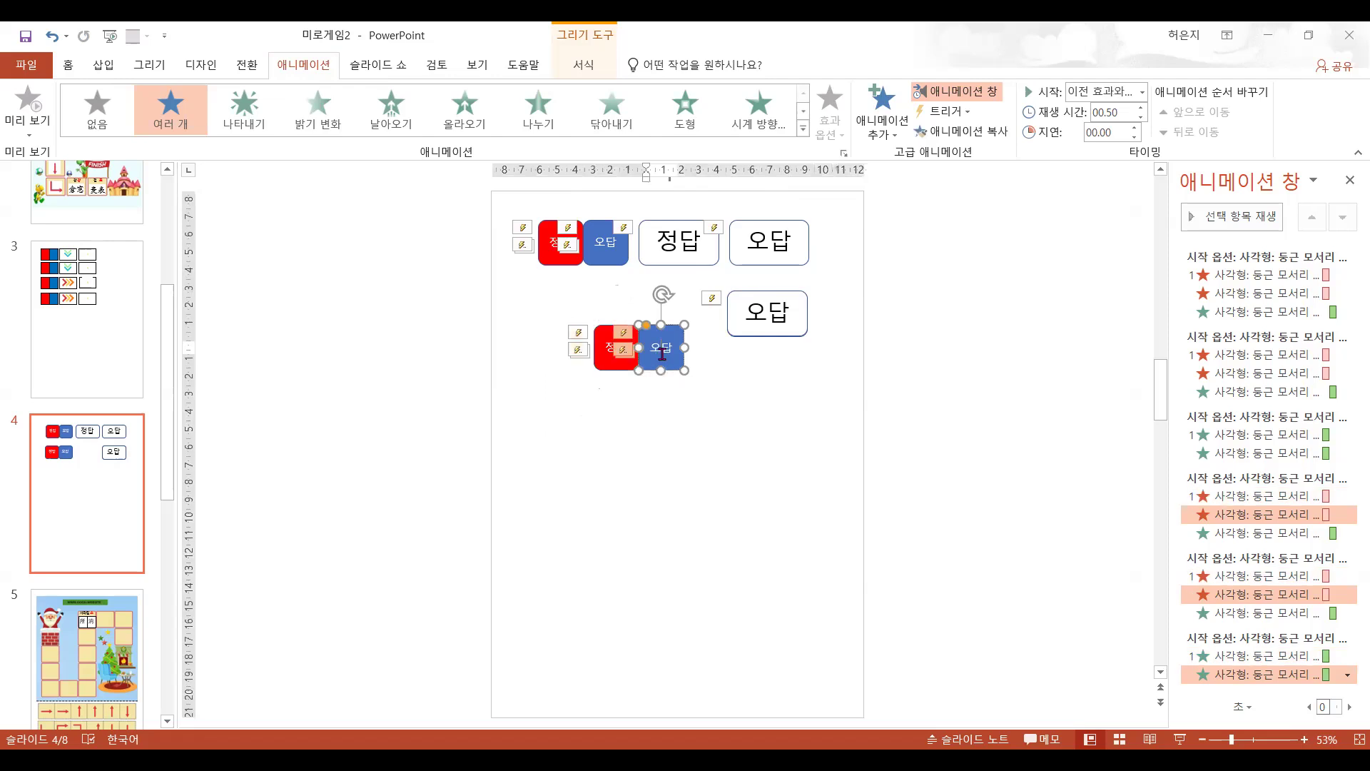
{"action": "right_click", "coordinate": [662, 354]}
{"action": "key", "text": "Escape"}
{"action": "left_click", "coordinate": [613, 368], "text": "shift"}
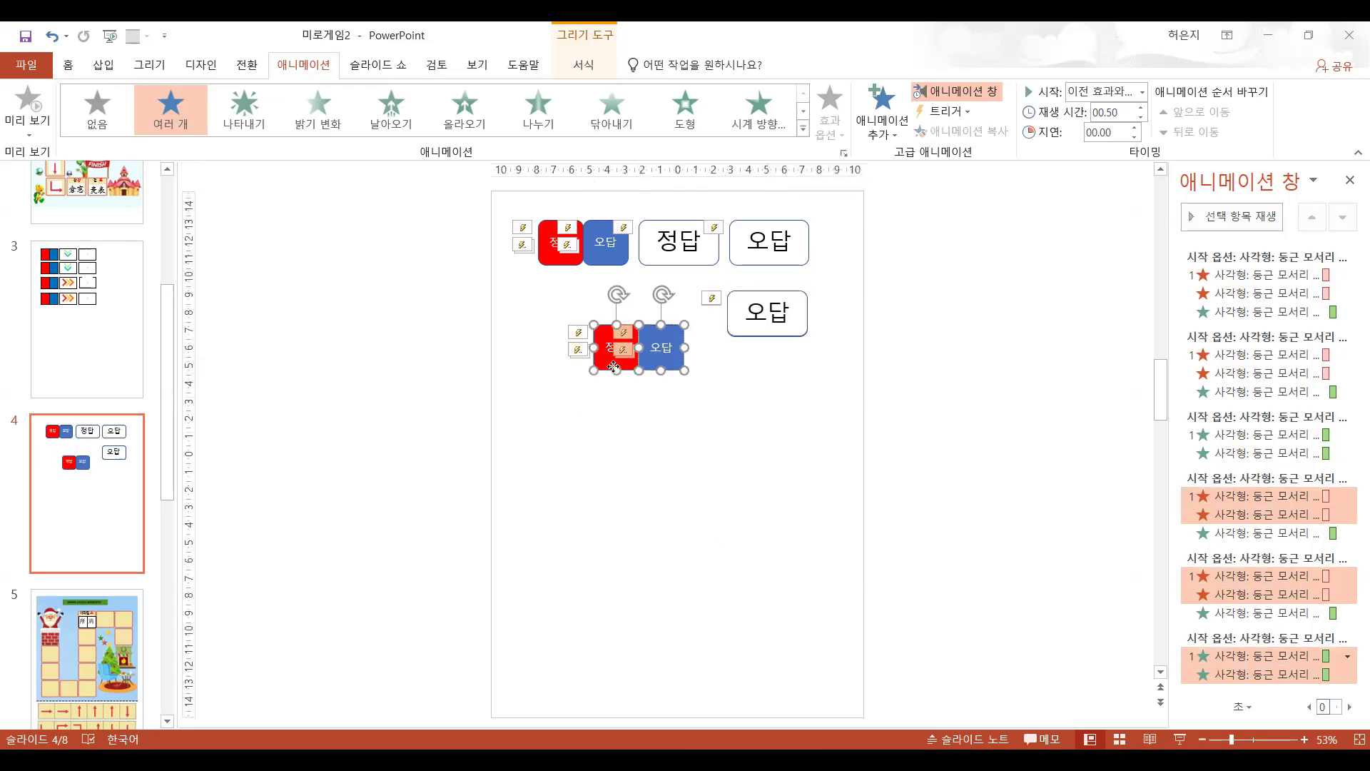
{"action": "right_click", "coordinate": [614, 367]}
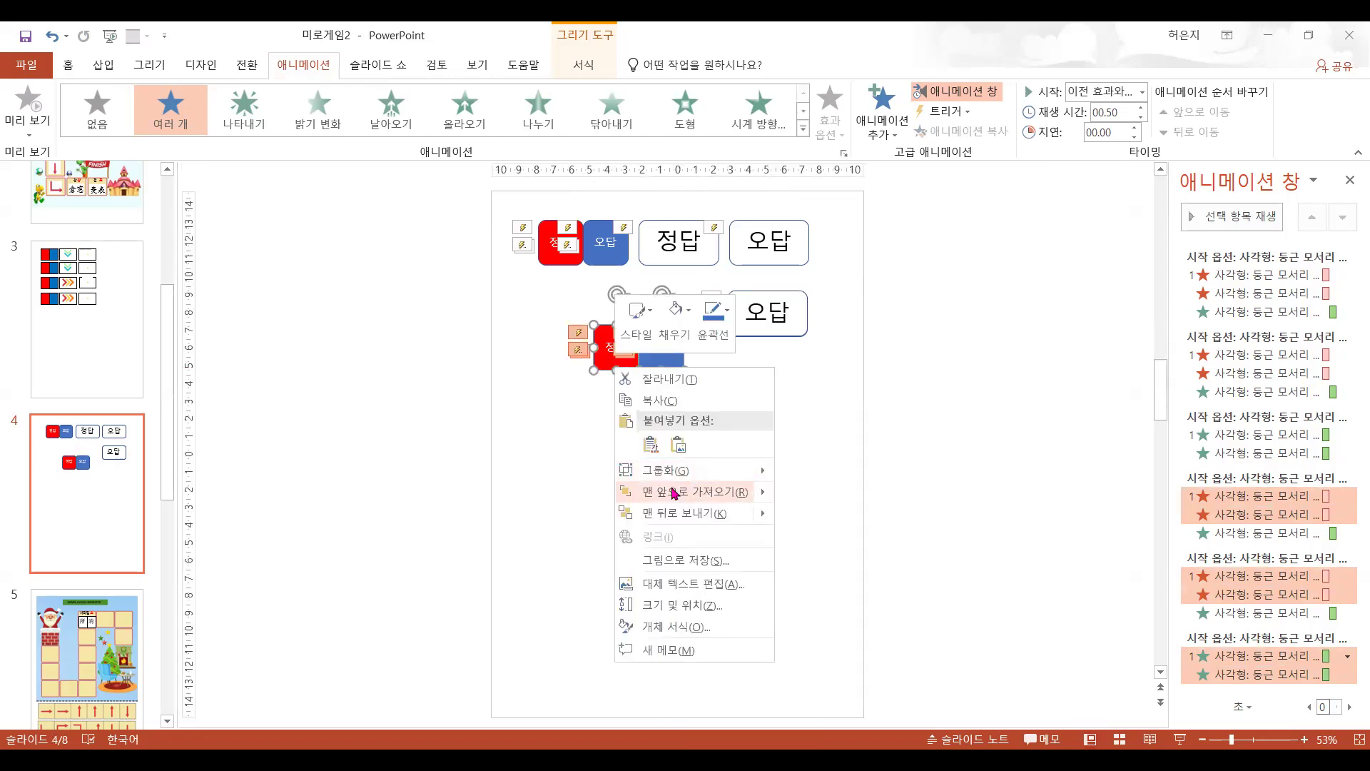
{"action": "left_click", "coordinate": [674, 492]}
{"action": "left_click_drag", "start_coordinate": [673, 375], "coordinate": [803, 337]}
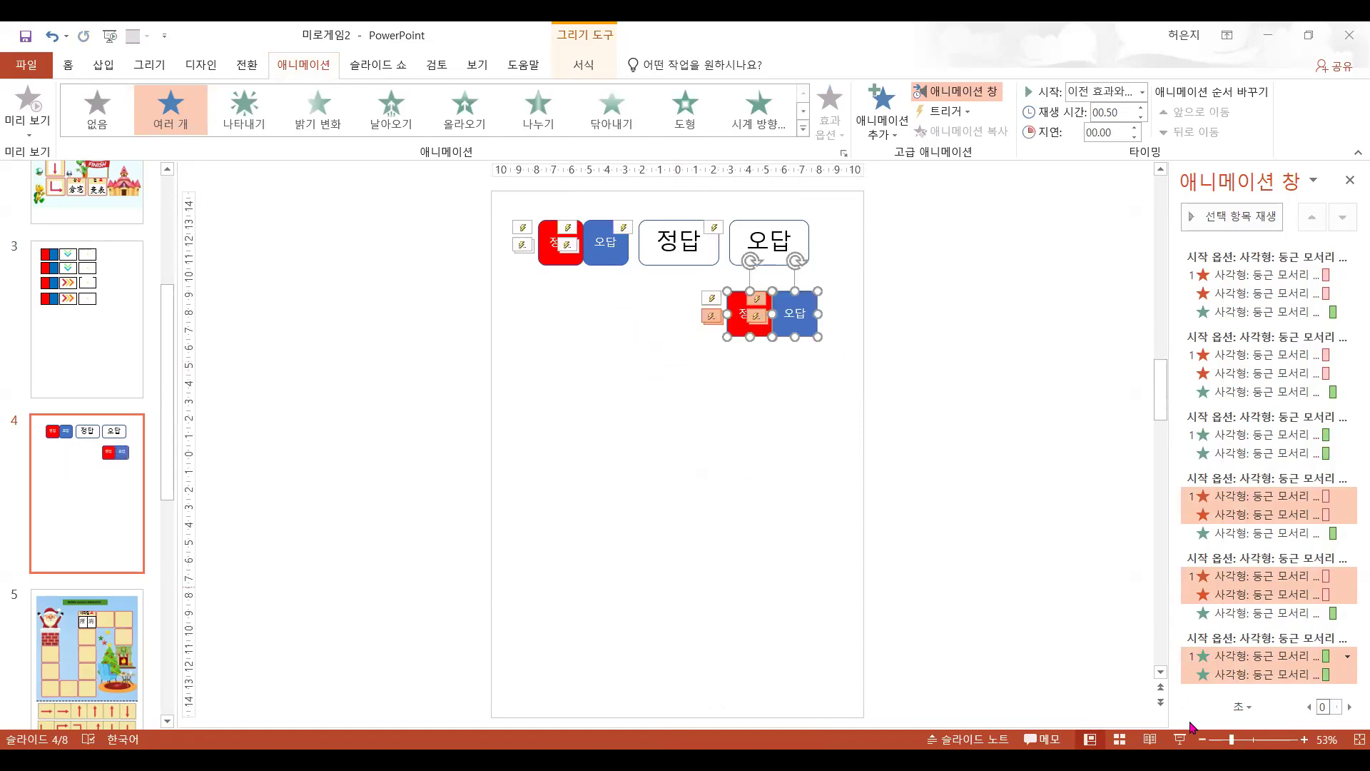
- Run the slide show from slide 4, test the second row's red and blue squares and the tiles they reveal, and exit the show
{"action": "key", "text": "shift+F5"}
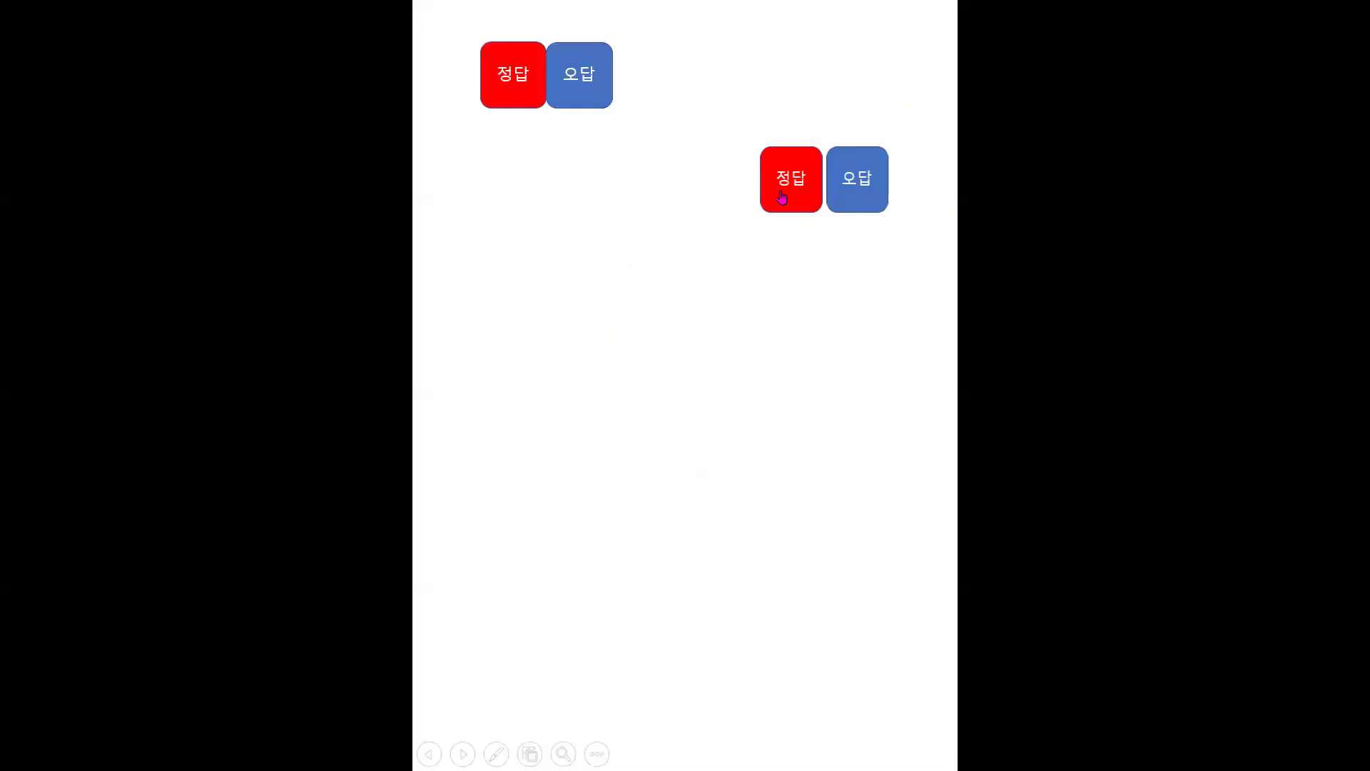
{"action": "left_click", "coordinate": [783, 198]}
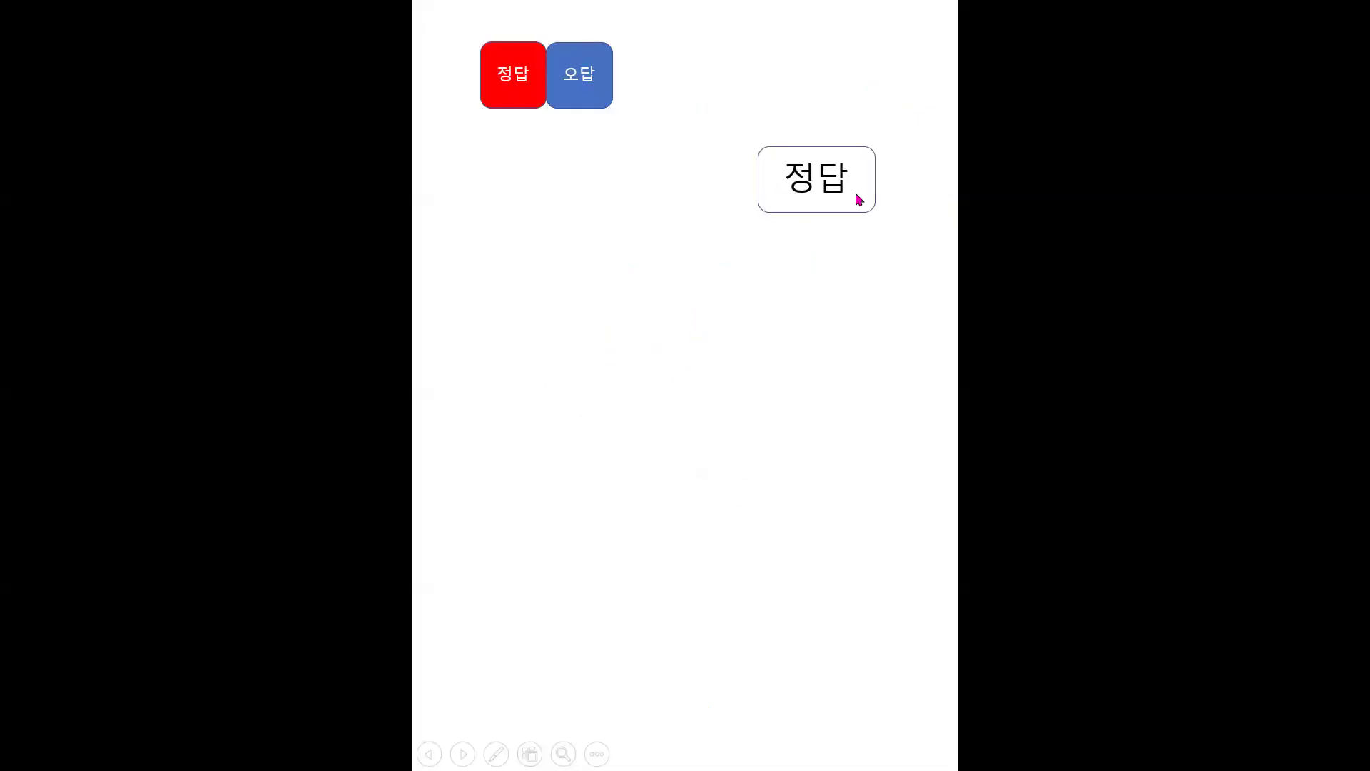
{"action": "left_click", "coordinate": [859, 200]}
{"action": "key", "text": "Left"}
{"action": "left_click", "coordinate": [858, 199]}
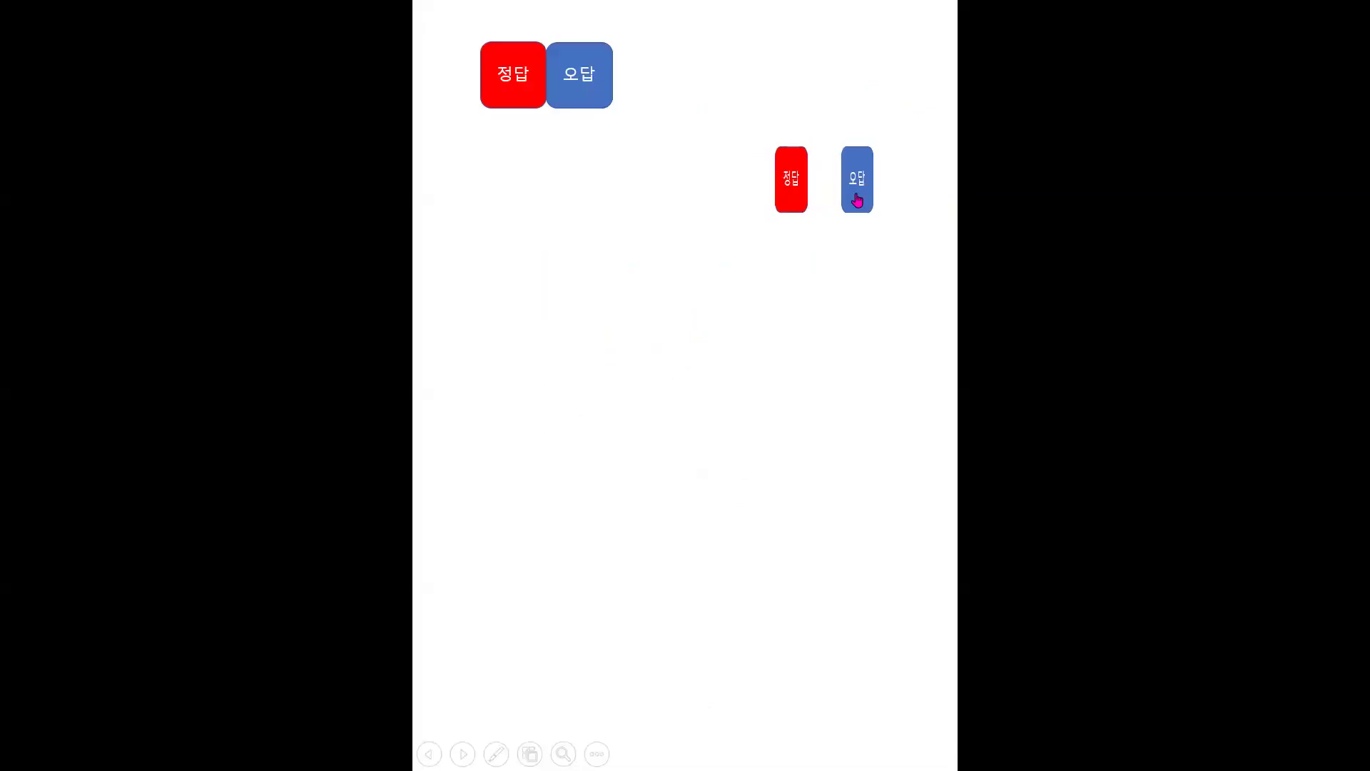
{"action": "left_click", "coordinate": [828, 195]}
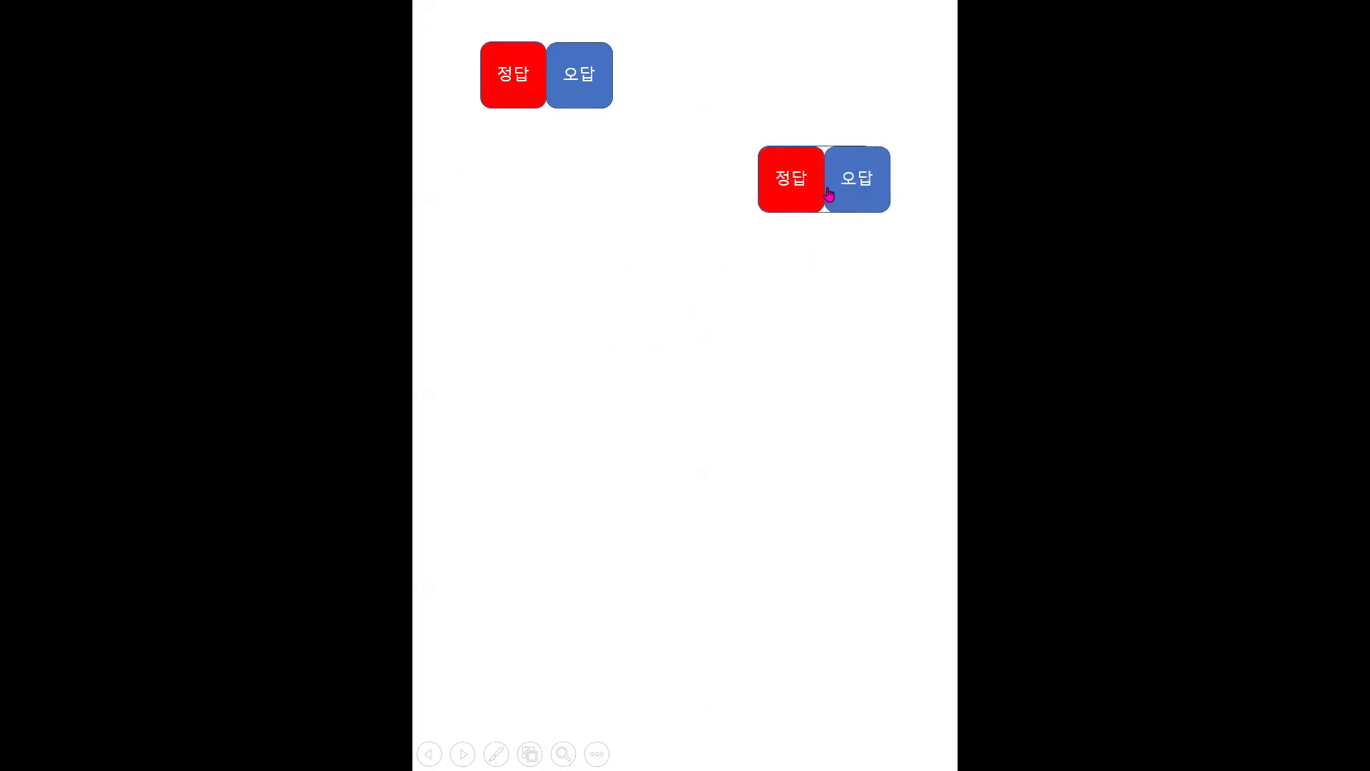
{"action": "left_click", "coordinate": [863, 202]}
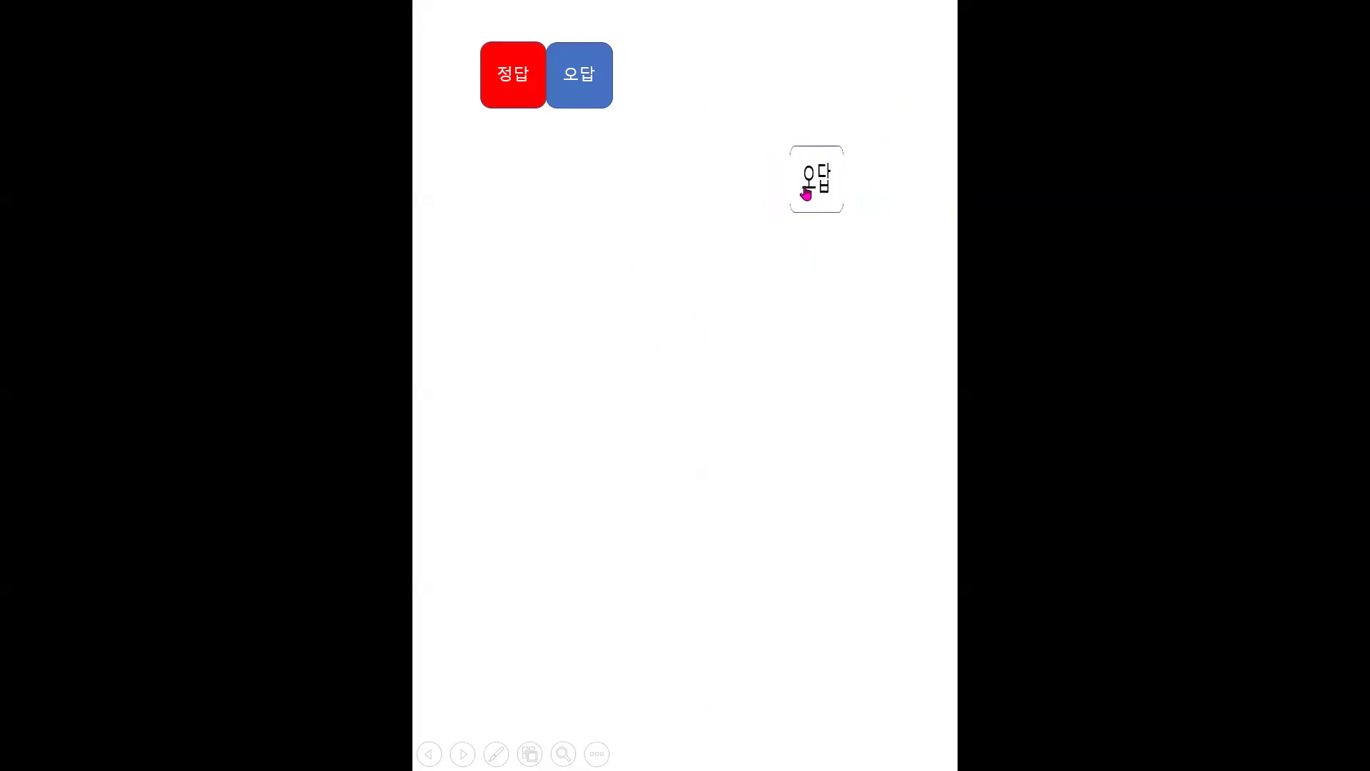
{"action": "left_click", "coordinate": [806, 193]}
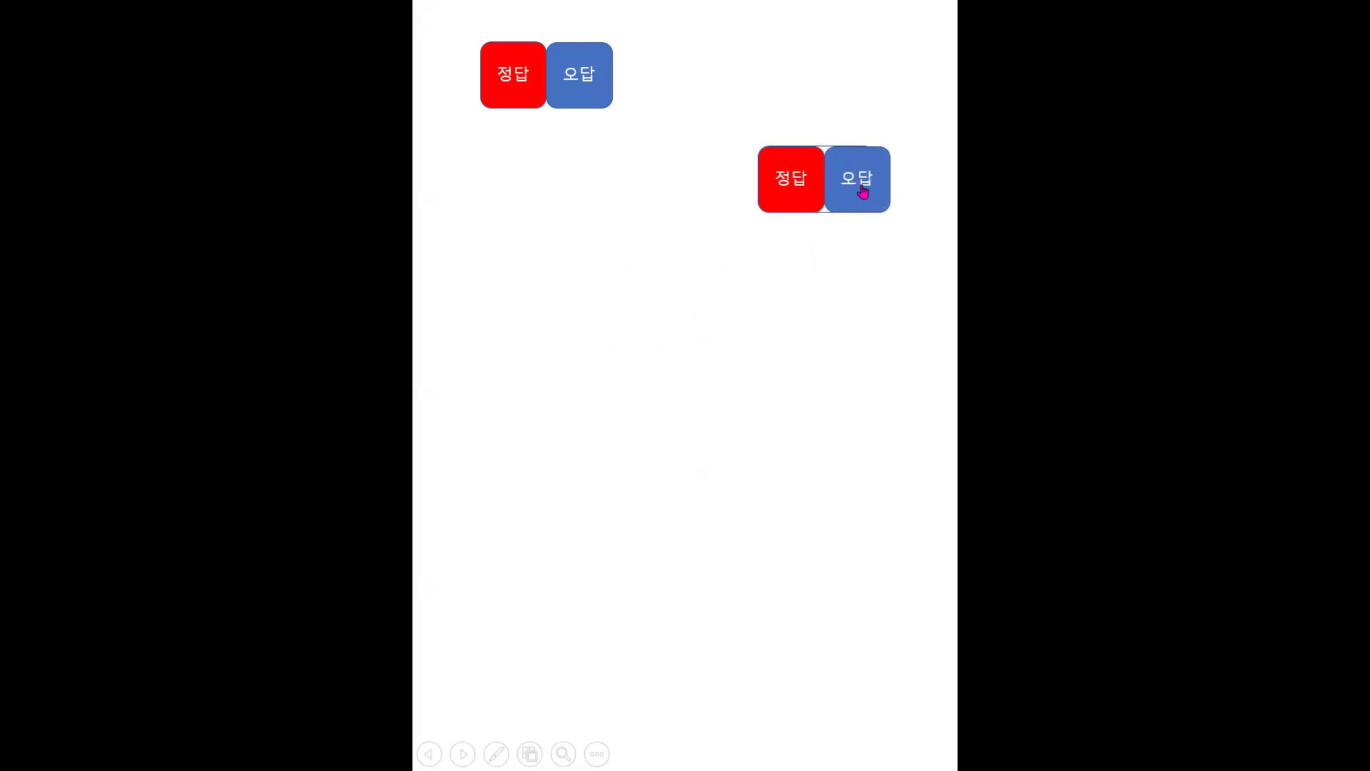
{"action": "left_click", "coordinate": [863, 191]}
{"action": "left_click", "coordinate": [814, 187]}
{"action": "left_click", "coordinate": [784, 189]}
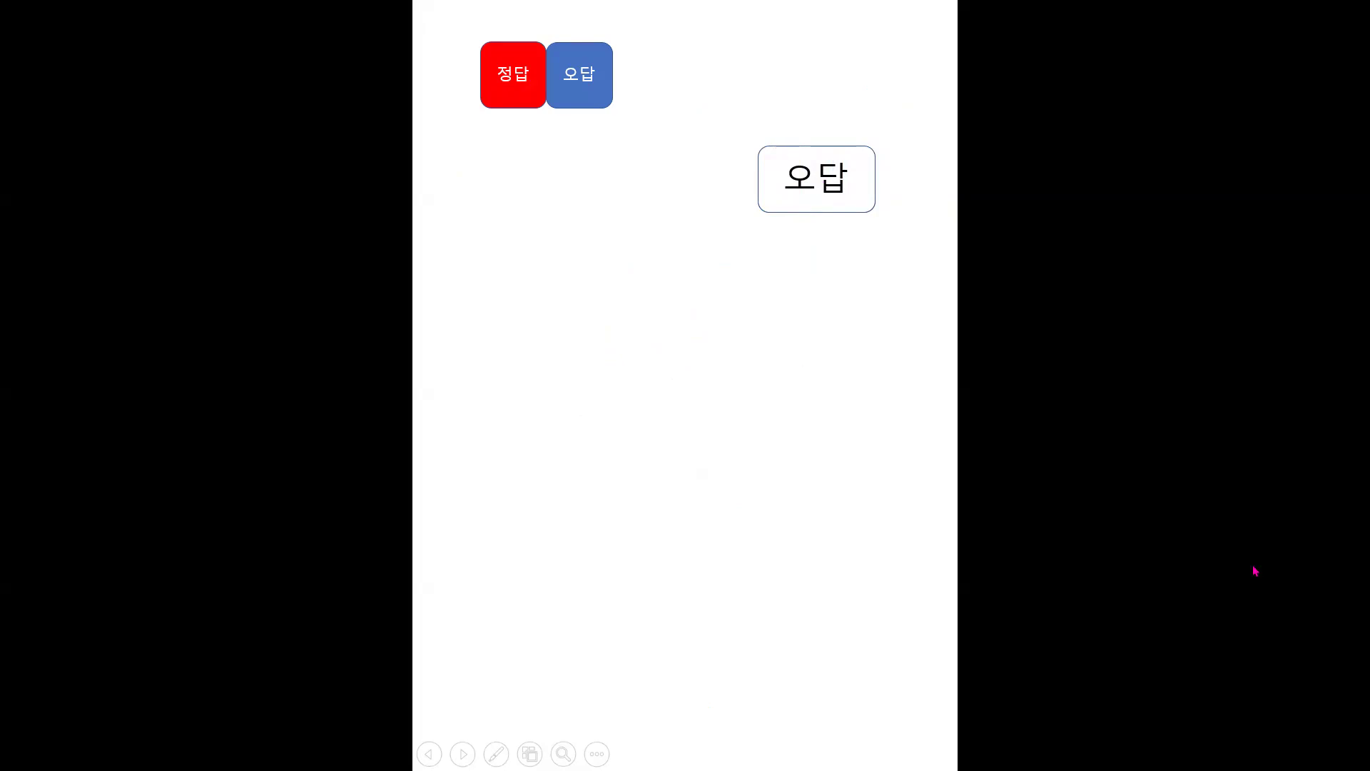
{"action": "key", "text": "Escape"}
- Move the second row's red and blue squares down to uncover the white 오답 rectangle
{"action": "left_click", "coordinate": [798, 319]}
{"action": "left_click", "coordinate": [743, 325], "text": "shift"}
{"action": "left_click_drag", "start_coordinate": [809, 316], "coordinate": [808, 392]}
- Add the exit effect 붕괴 to the second row's white 오답 rectangle
{"action": "left_click", "coordinate": [788, 312]}
{"action": "left_click", "coordinate": [805, 302]}
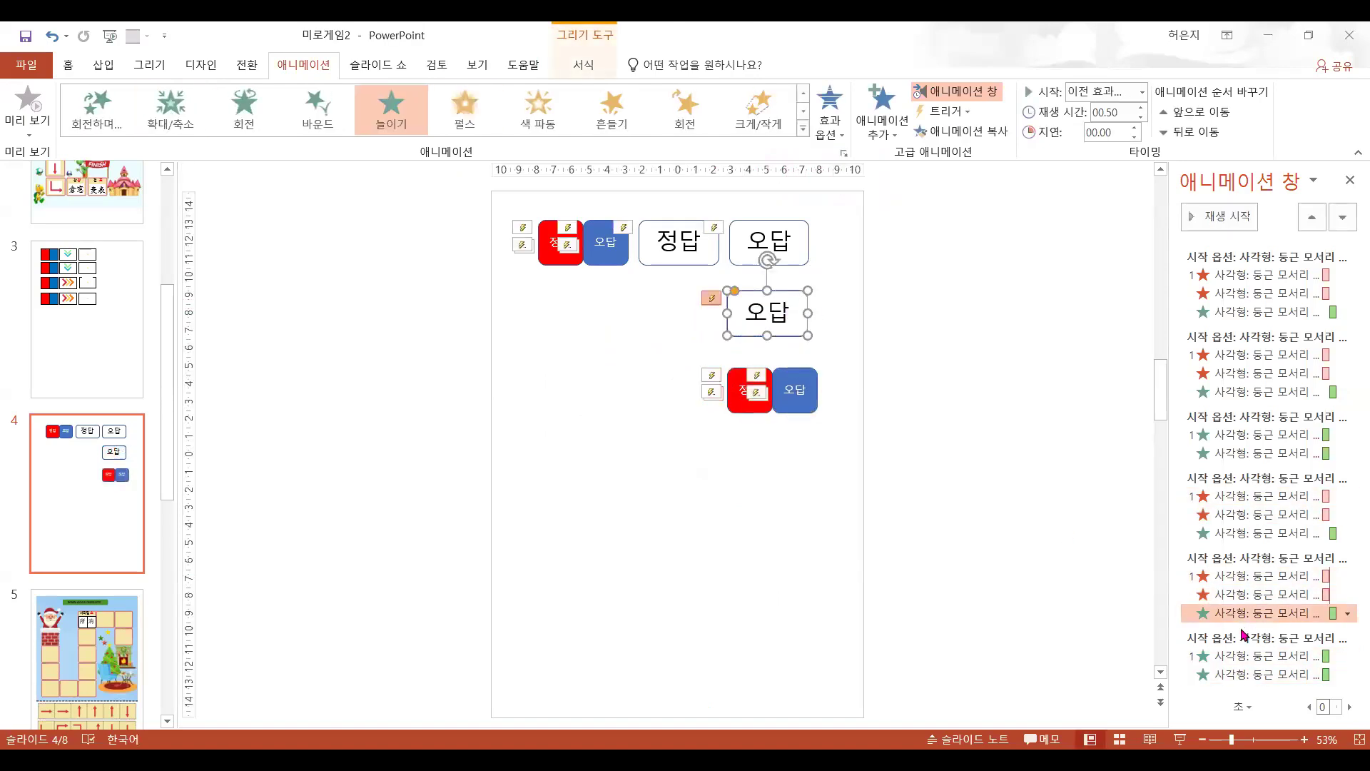
{"action": "left_click", "coordinate": [1246, 655]}
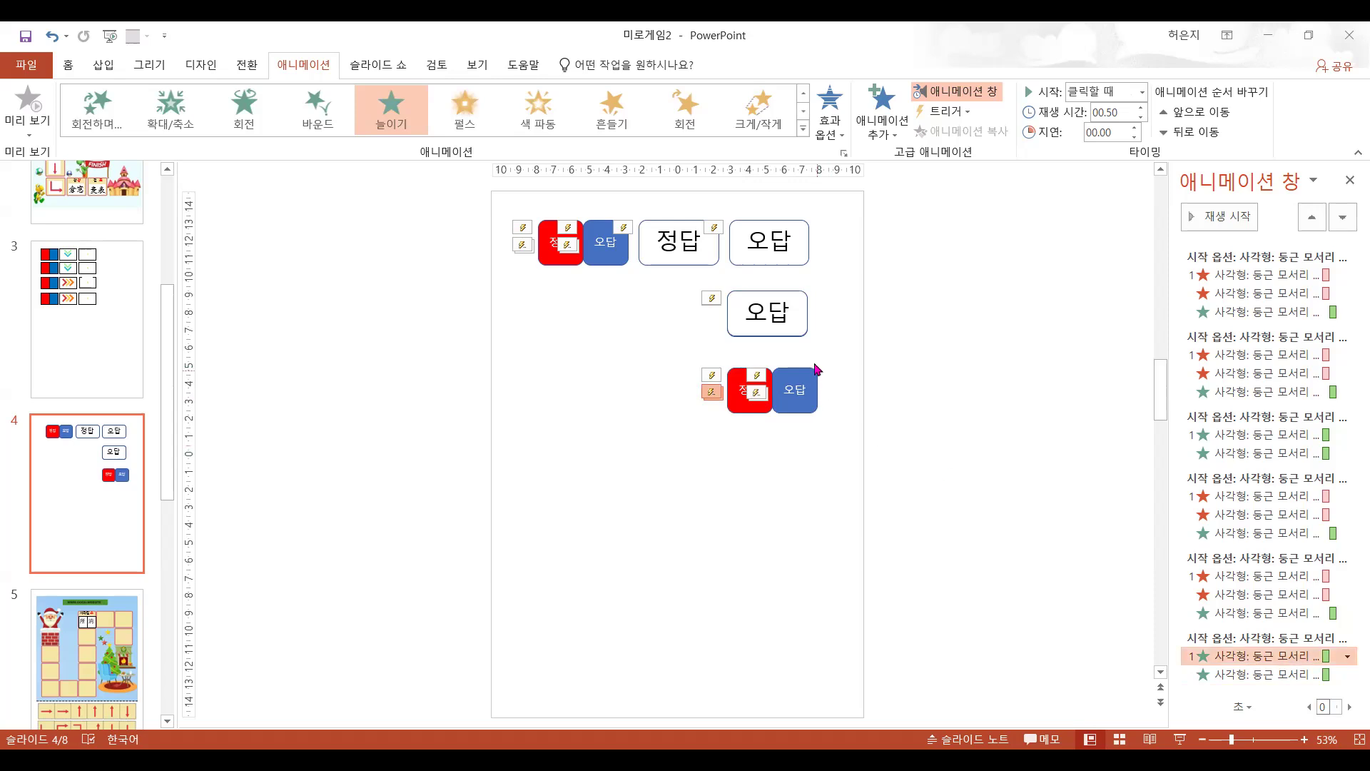
{"action": "left_click", "coordinate": [807, 322]}
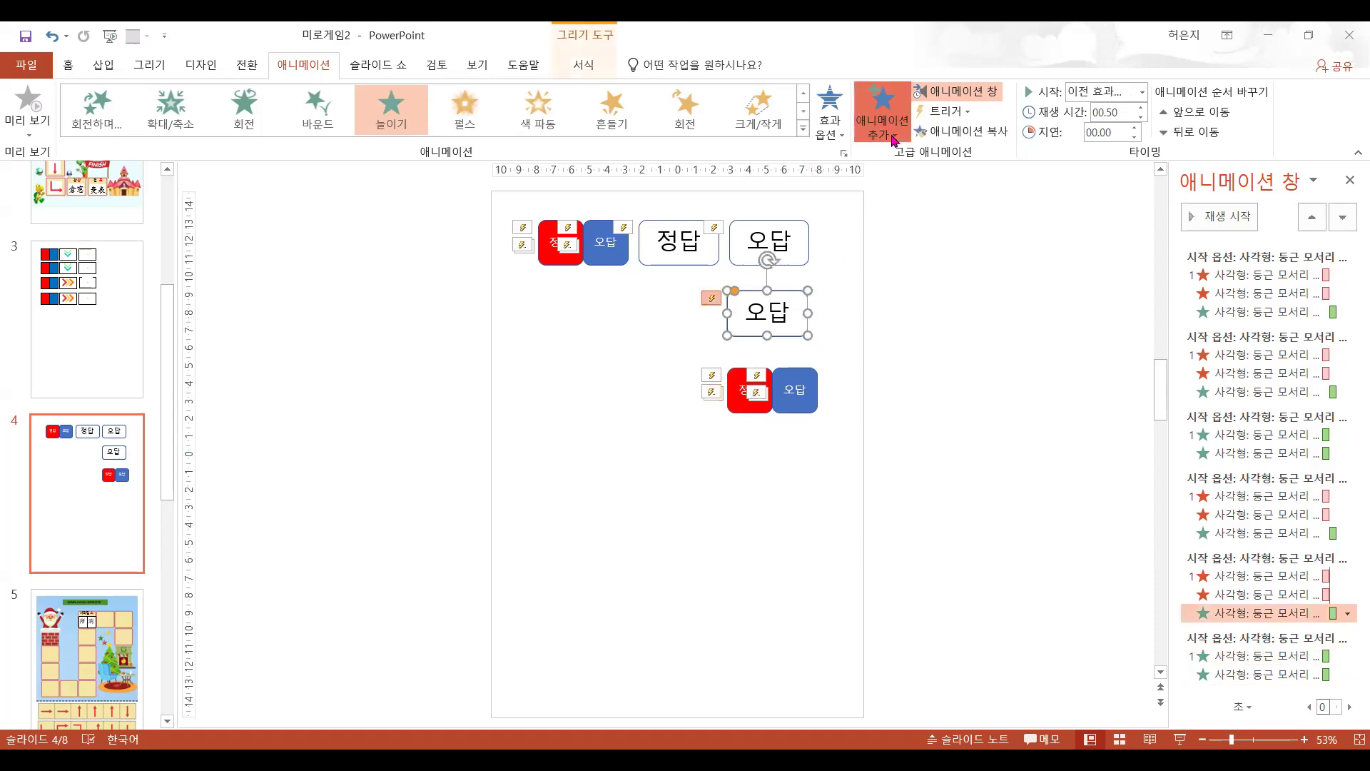
{"action": "left_click", "coordinate": [882, 114]}
{"action": "left_click", "coordinate": [925, 685]}
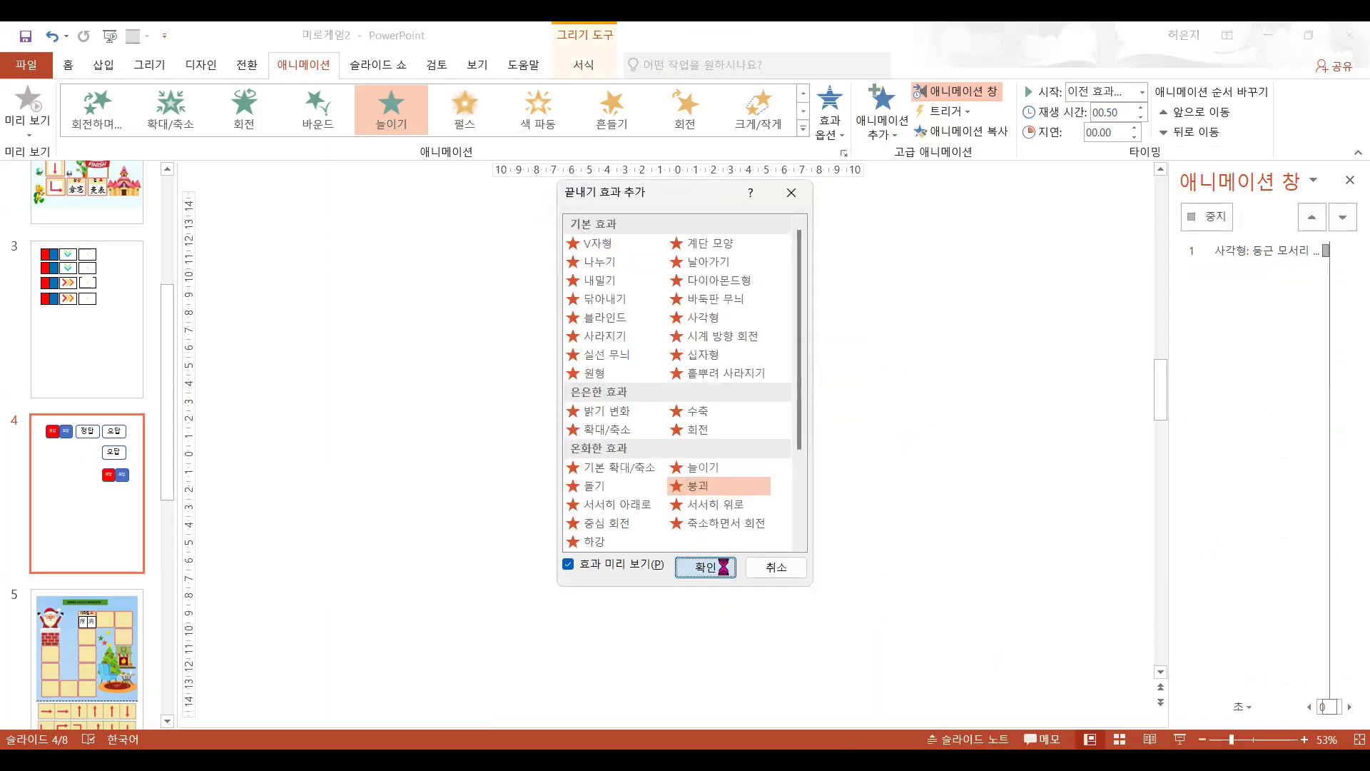
{"action": "left_click", "coordinate": [724, 568]}
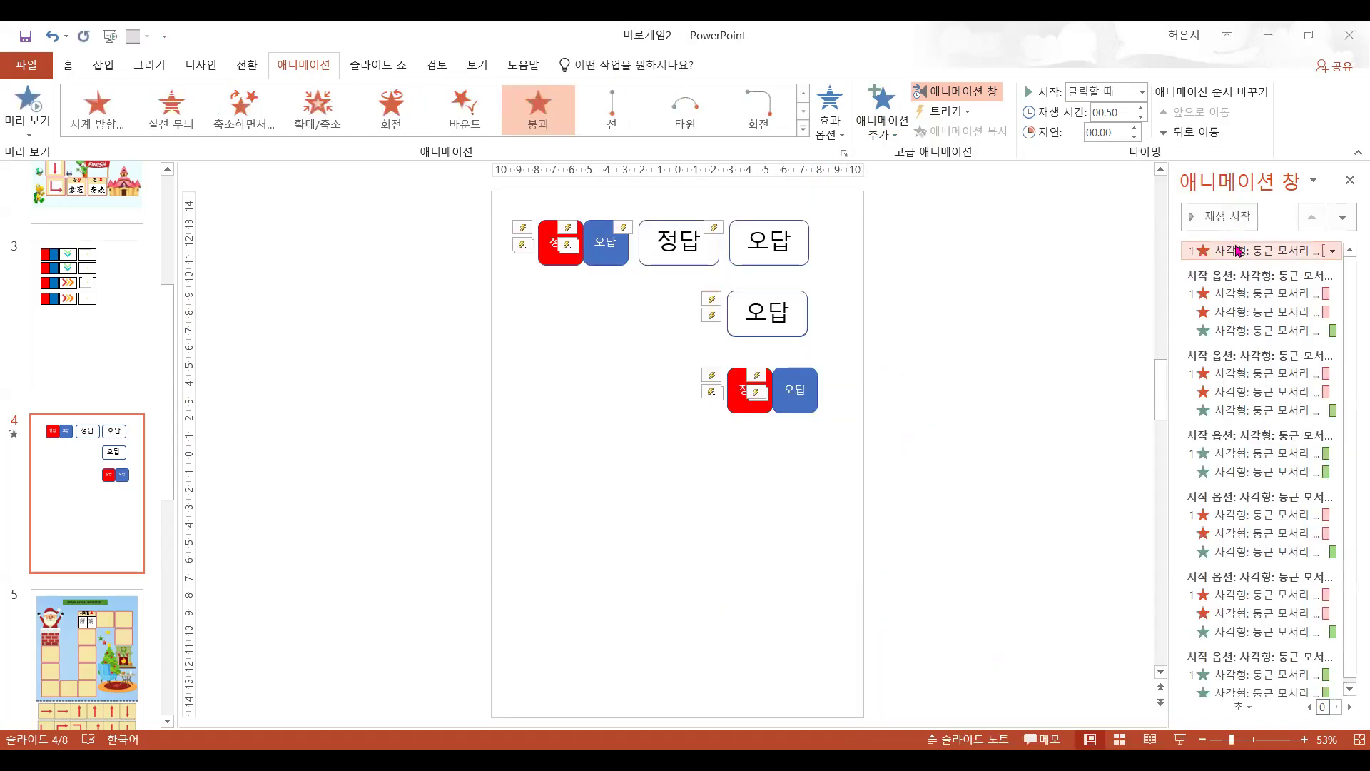
- Make the 붕괴 exit effect first in the last trigger group and start the entrance effect after it with the previous effect
{"action": "left_click_drag", "start_coordinate": [1264, 246], "coordinate": [1279, 668]}
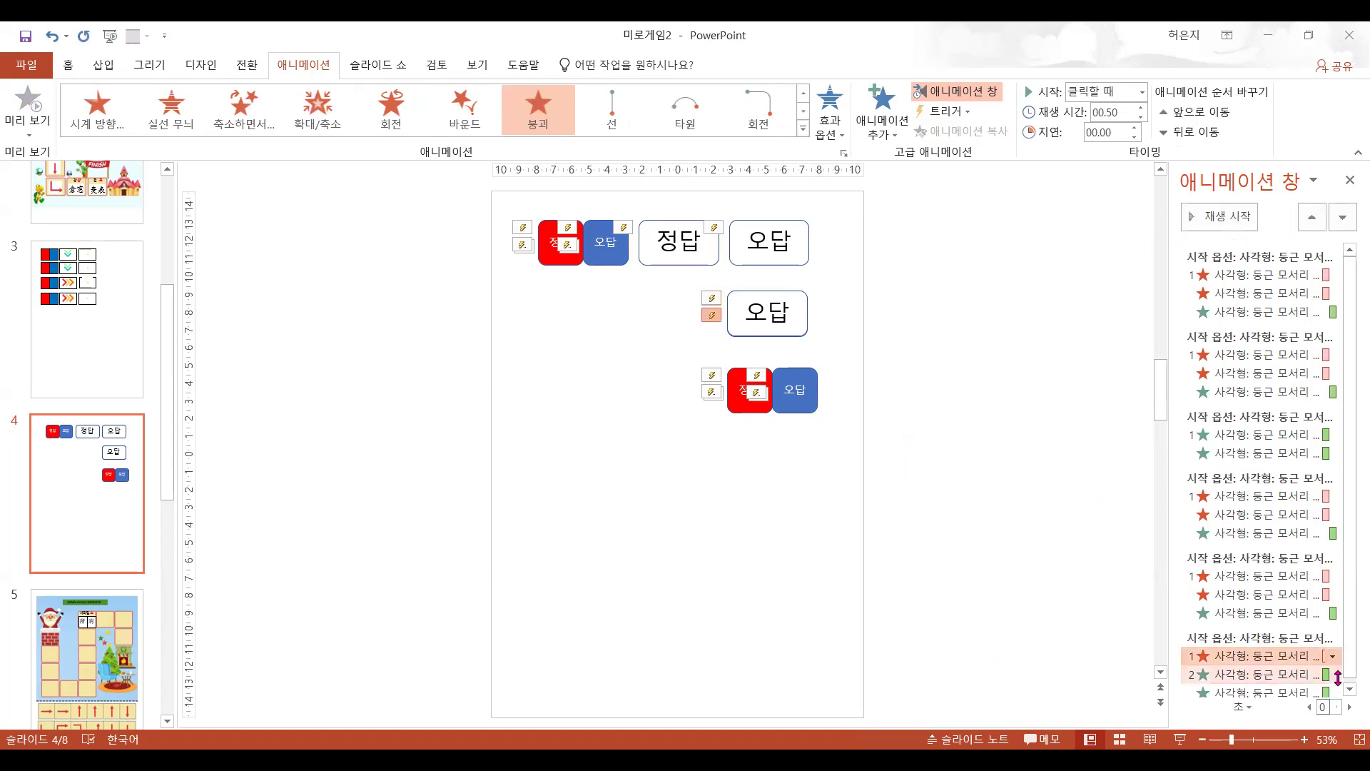
{"action": "left_click", "coordinate": [1333, 675]}
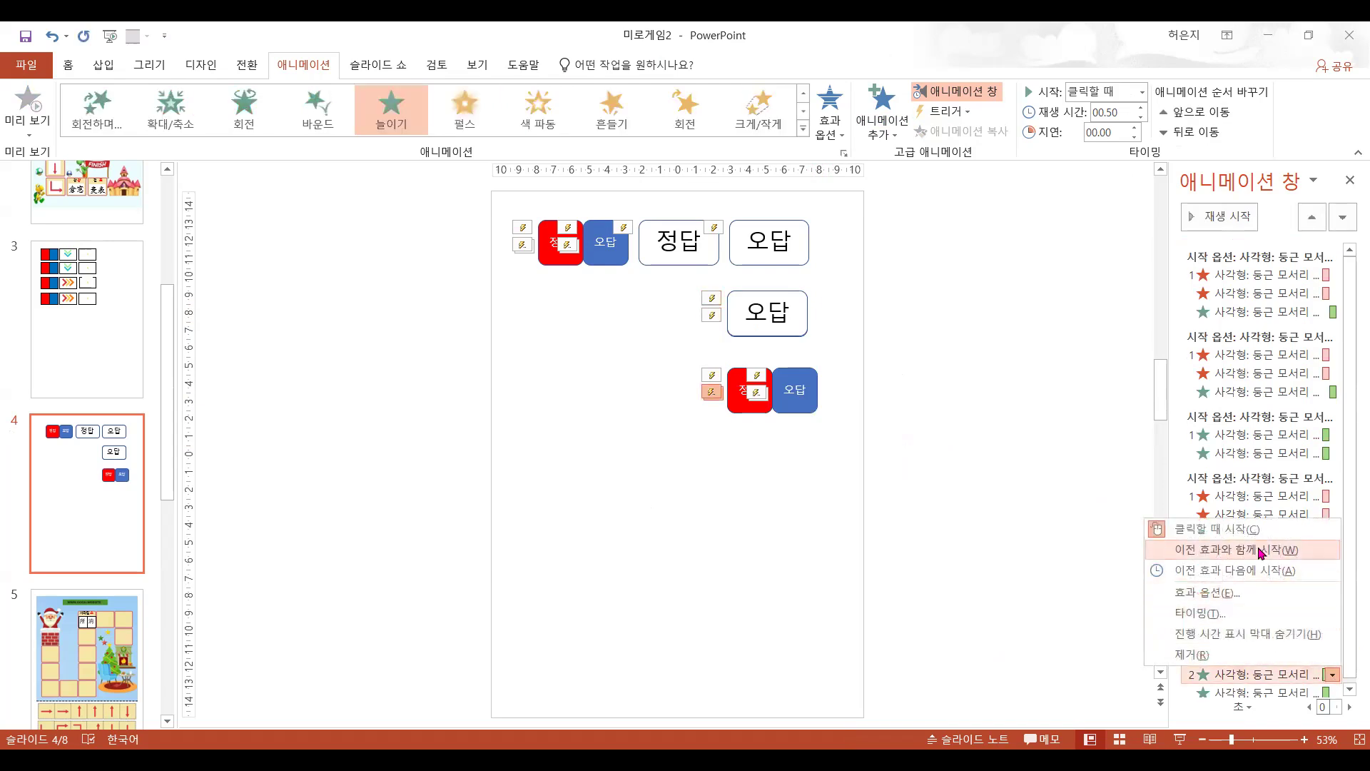
{"action": "left_click", "coordinate": [1260, 549]}
- Move the red and blue squares back up over the second row's white rectangles
{"action": "left_click", "coordinate": [791, 414]}
{"action": "left_click_drag", "start_coordinate": [821, 384], "coordinate": [815, 307]}
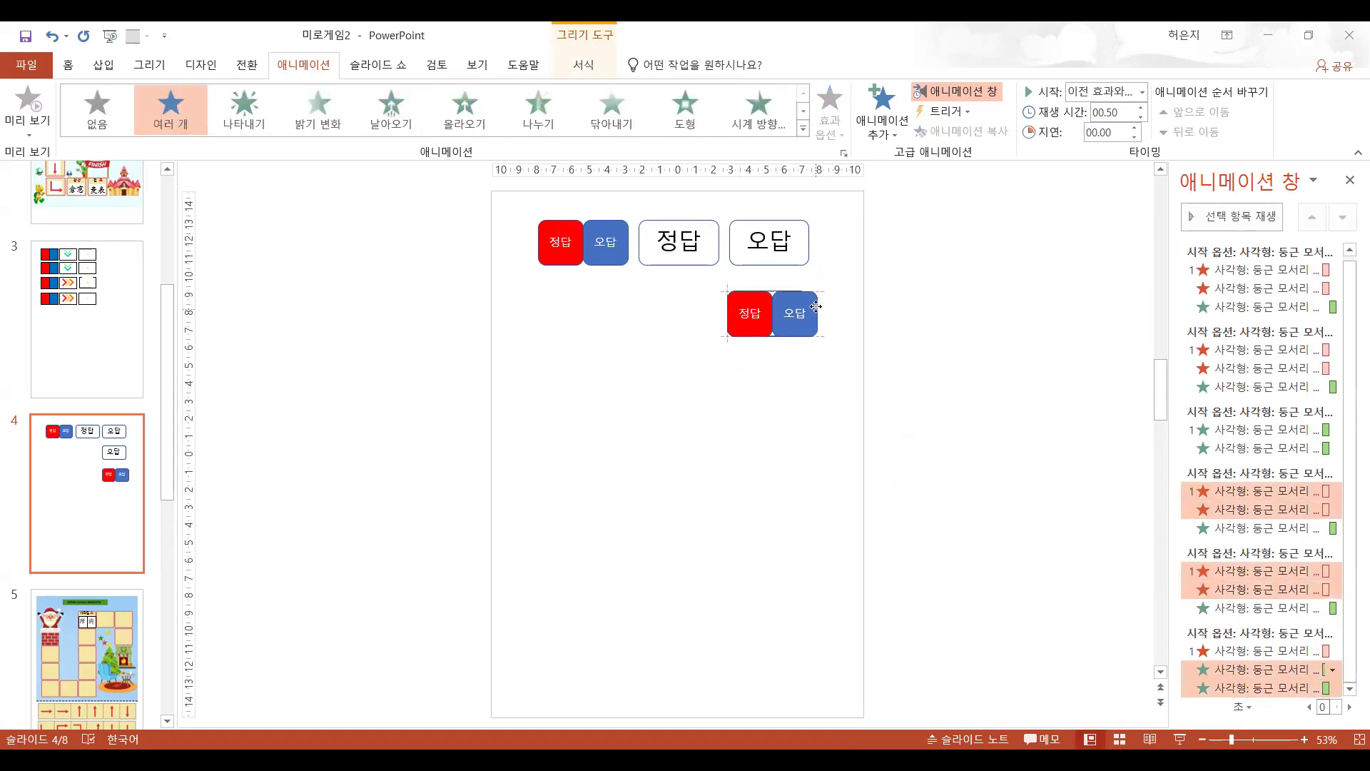
{"action": "left_click", "coordinate": [902, 523]}
- Run the slide show from slide 4, test the second row's squares and revealed tiles with the new exit effect, and exit
{"action": "left_click", "coordinate": [1181, 738]}
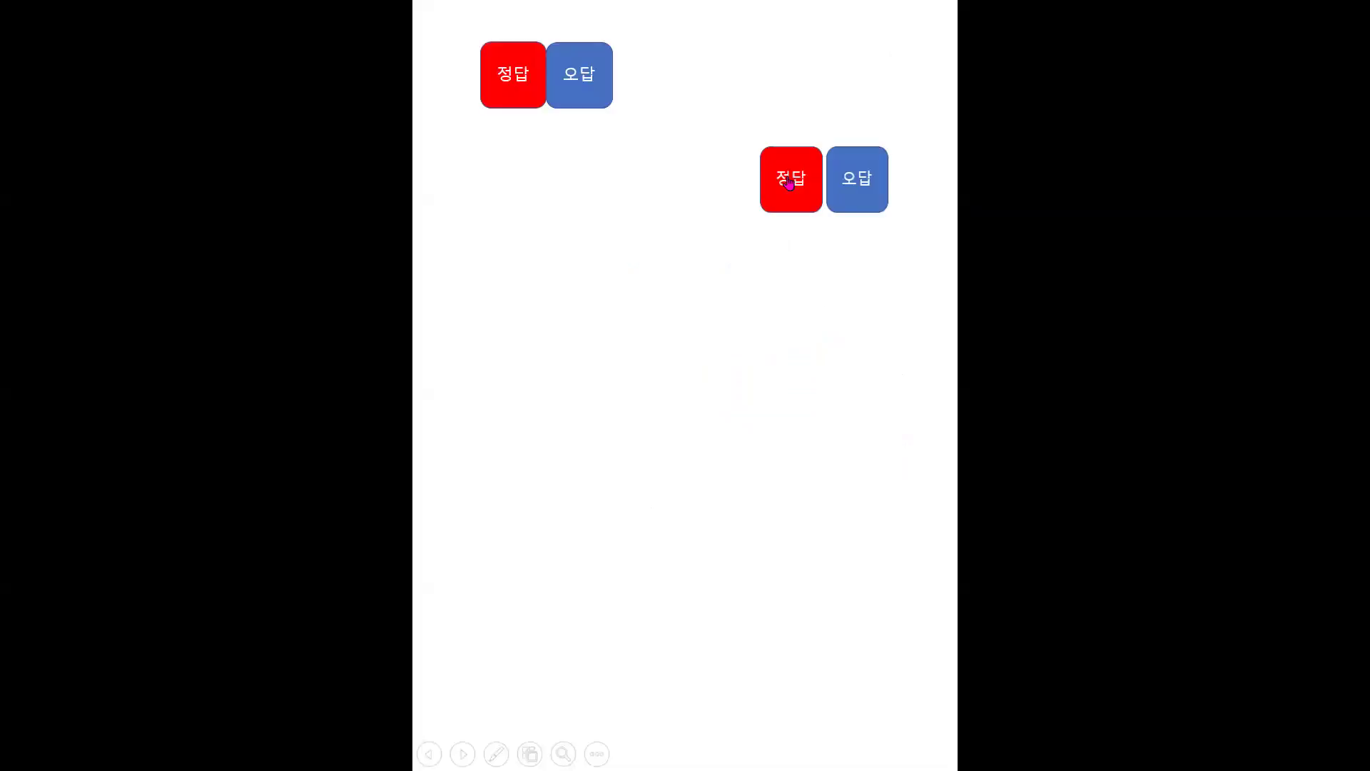
{"action": "left_click", "coordinate": [789, 184]}
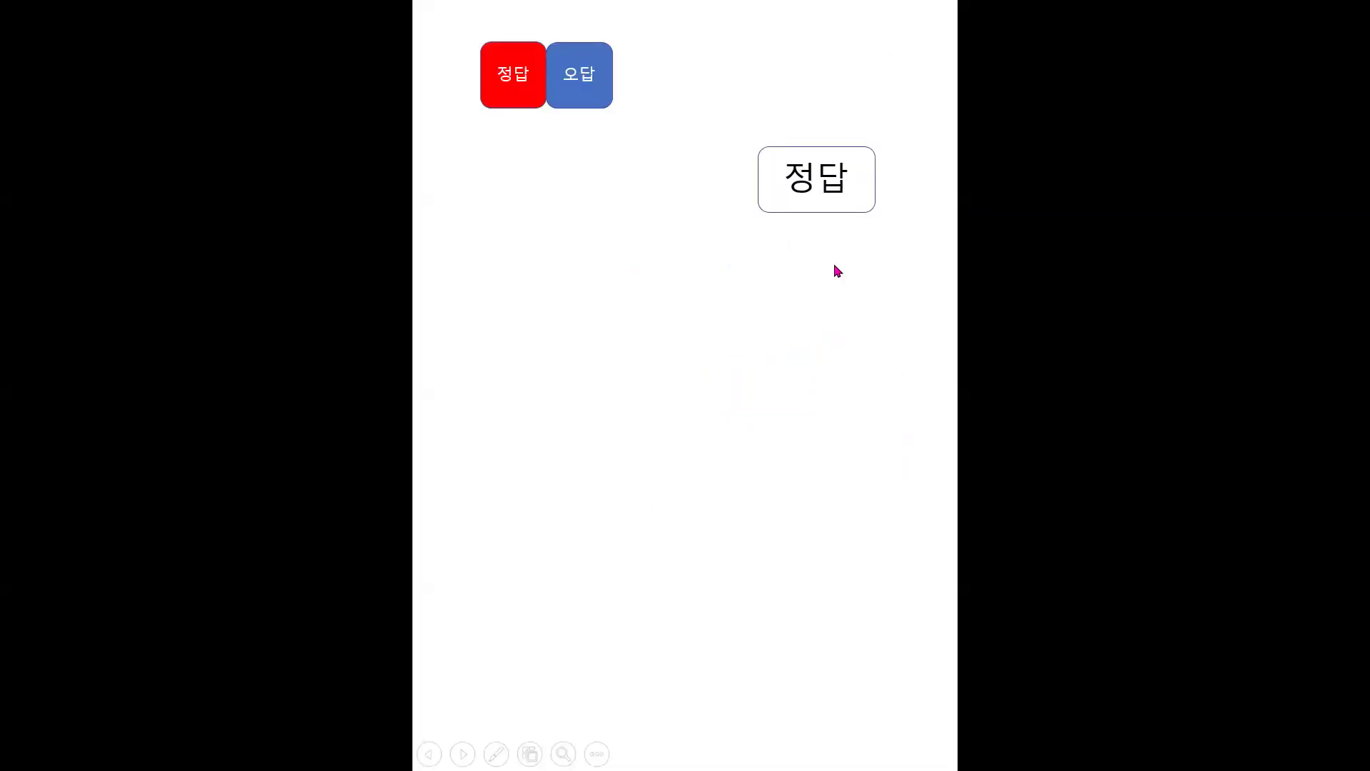
{"action": "left_click", "coordinate": [855, 185]}
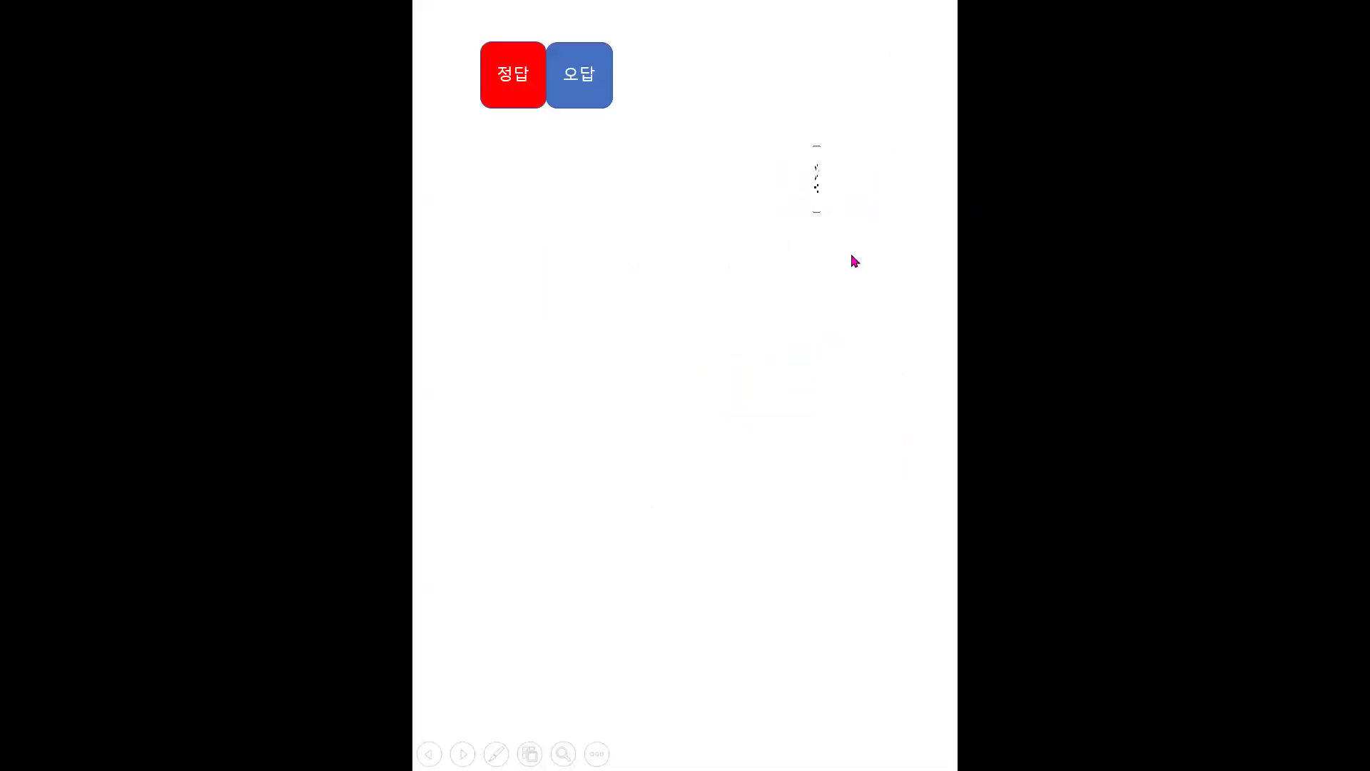
{"action": "left_click", "coordinate": [812, 185]}
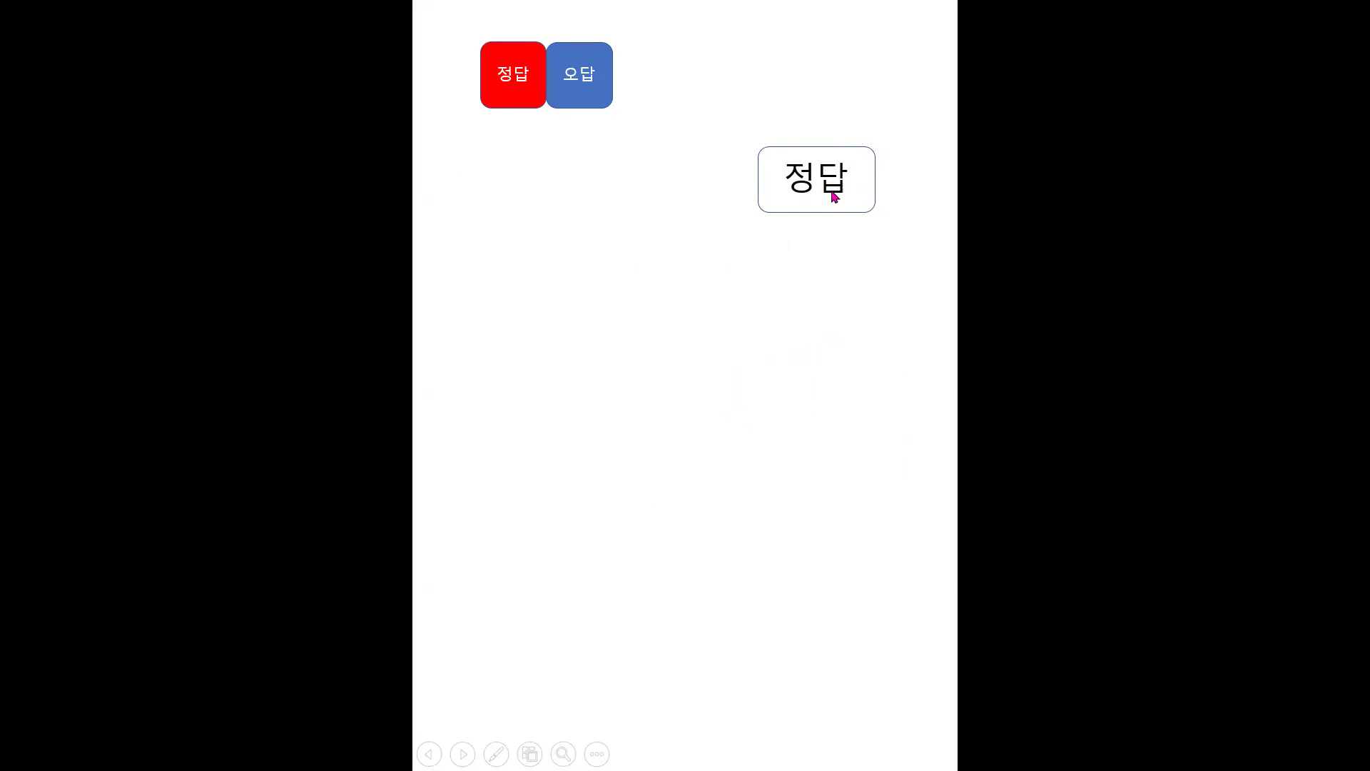
{"action": "key", "text": "Escape"}
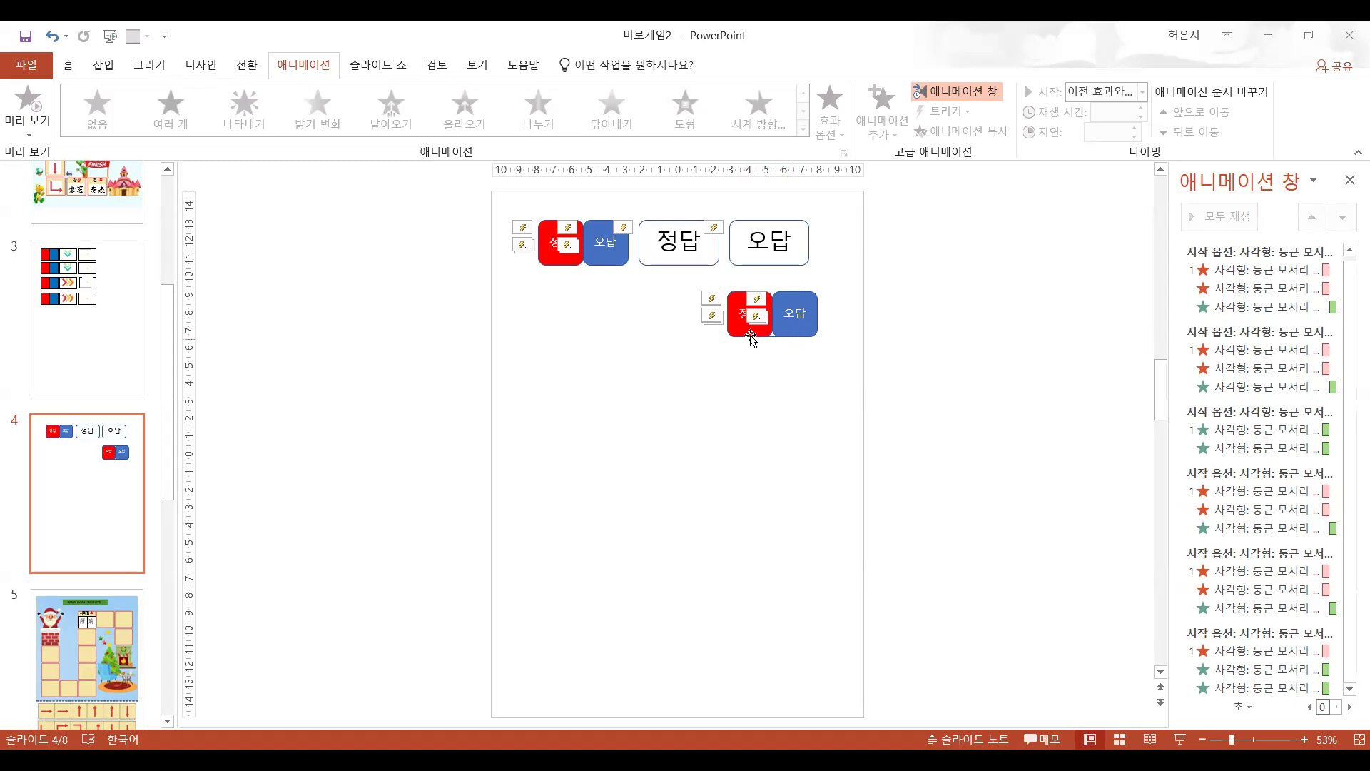
- Examine the triggered effects of the second set's squares and white rectangles in slide 4's animation list
{"action": "left_click", "coordinate": [1260, 489]}
{"action": "left_click", "coordinate": [1262, 511]}
{"action": "left_click", "coordinate": [1261, 531]}
{"action": "left_click", "coordinate": [1261, 494]}
{"action": "left_click", "coordinate": [1262, 511]}
{"action": "left_click", "coordinate": [1263, 528]}
{"action": "left_click", "coordinate": [1257, 573]}
{"action": "left_click", "coordinate": [1257, 591]}
{"action": "left_click", "coordinate": [1258, 605]}
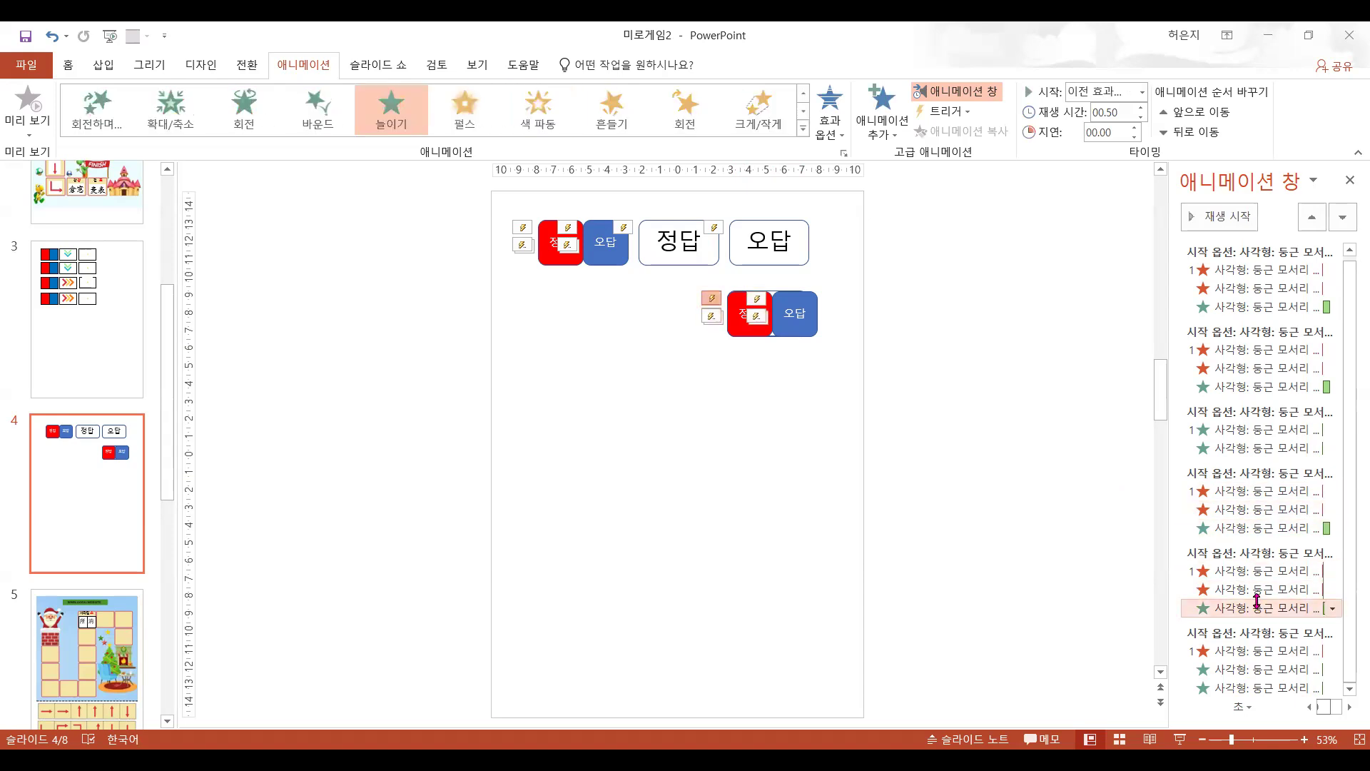
{"action": "left_click", "coordinate": [790, 239]}
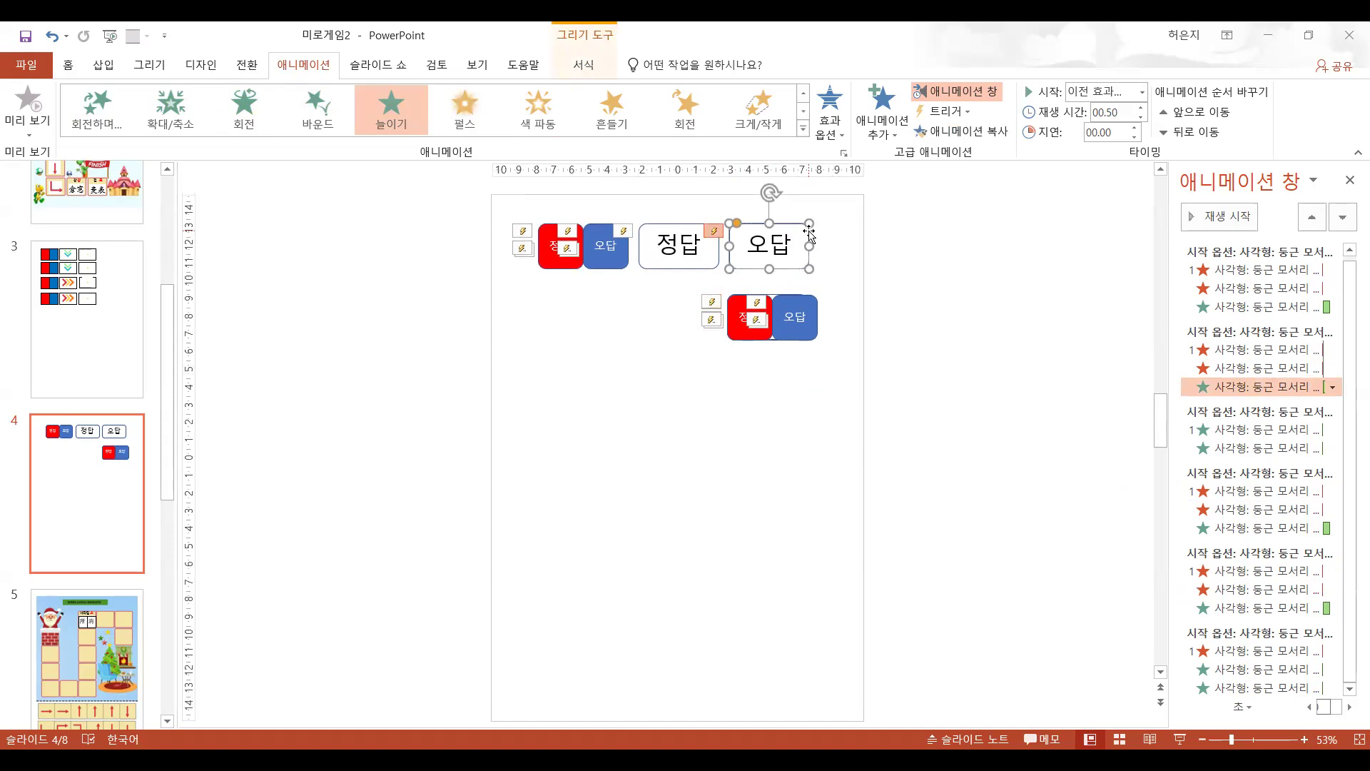
{"action": "left_click", "coordinate": [1248, 650]}
{"action": "left_click", "coordinate": [1254, 687]}
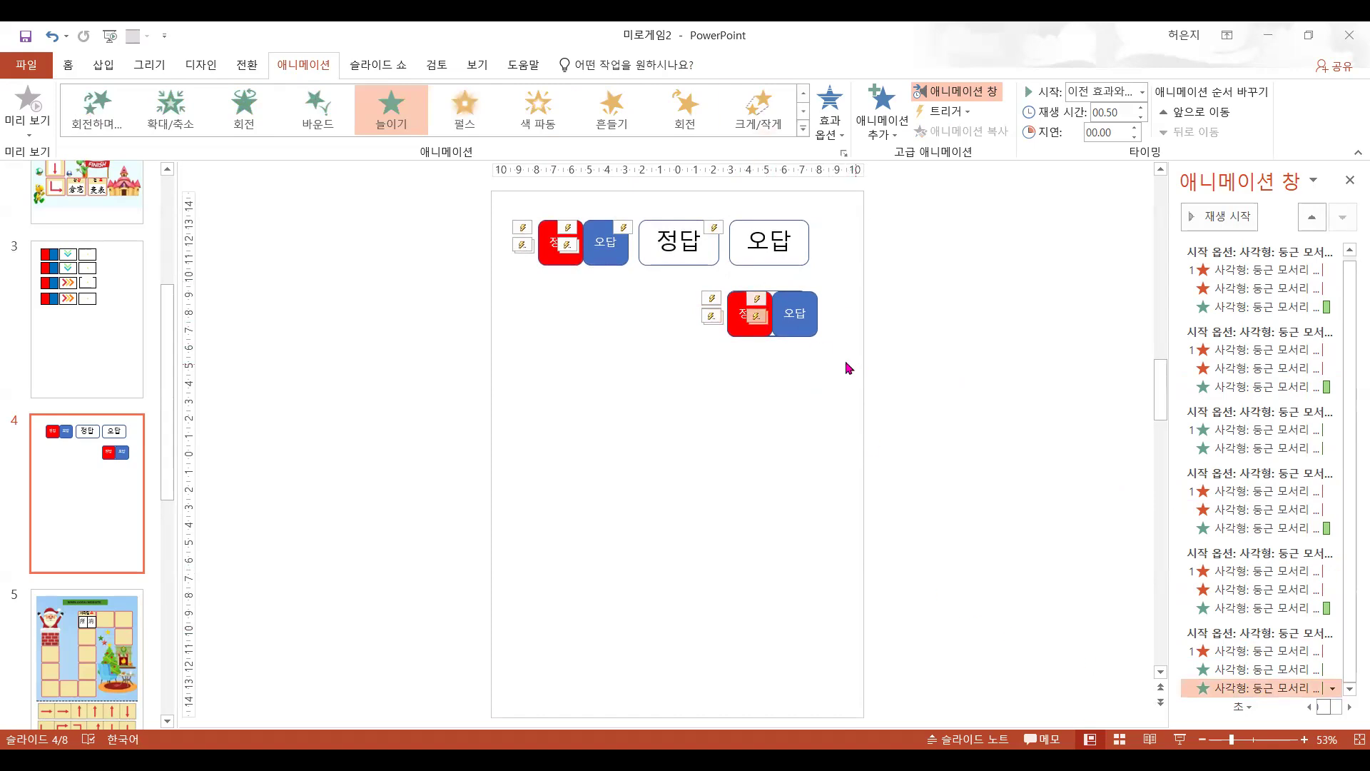
- Separate the stacked second set into a row below the first: red and blue squares, white 정답 rectangle, white 오답 rectangle
{"action": "left_click", "coordinate": [760, 329]}
{"action": "left_click", "coordinate": [792, 318], "text": "shift"}
{"action": "left_click_drag", "start_coordinate": [814, 304], "coordinate": [630, 294]}
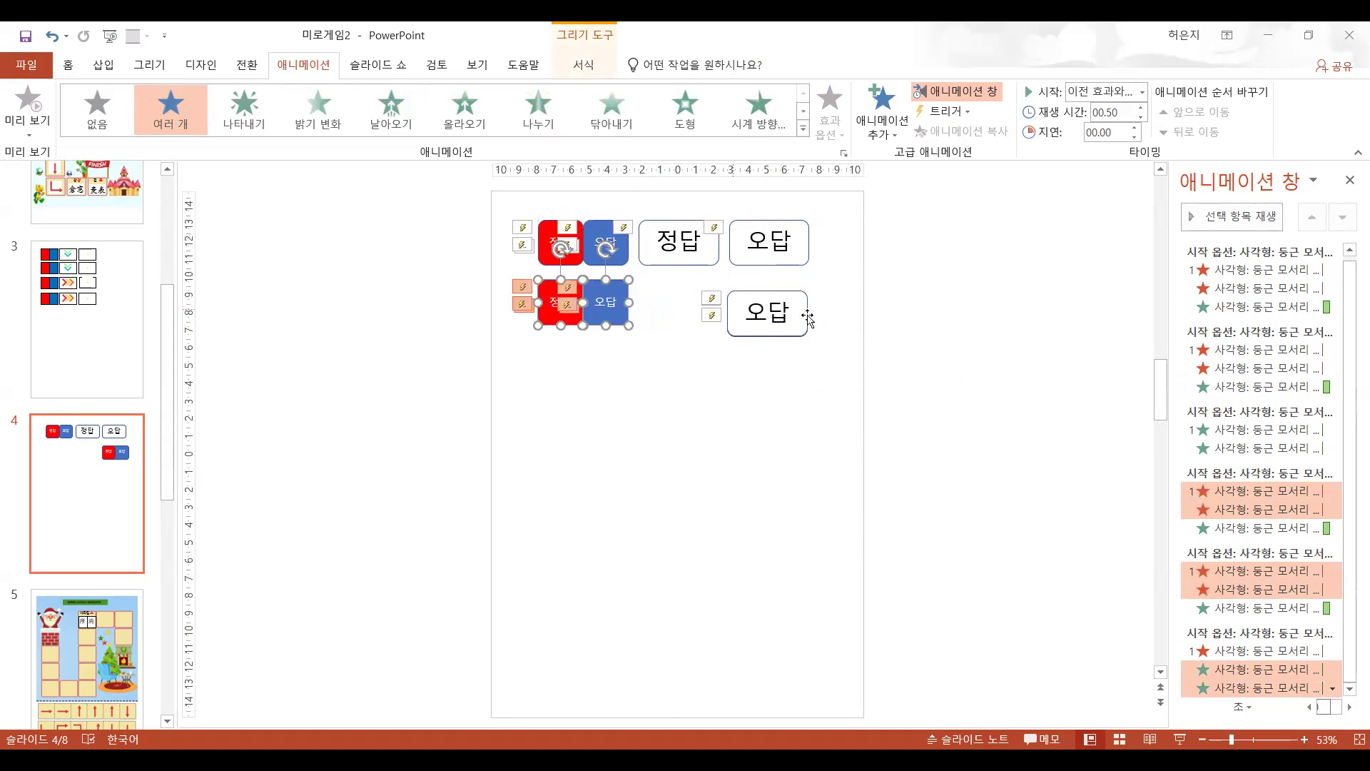
{"action": "left_click", "coordinate": [806, 312]}
{"action": "left_click_drag", "start_coordinate": [805, 308], "coordinate": [861, 309]}
{"action": "left_click", "coordinate": [773, 321]}
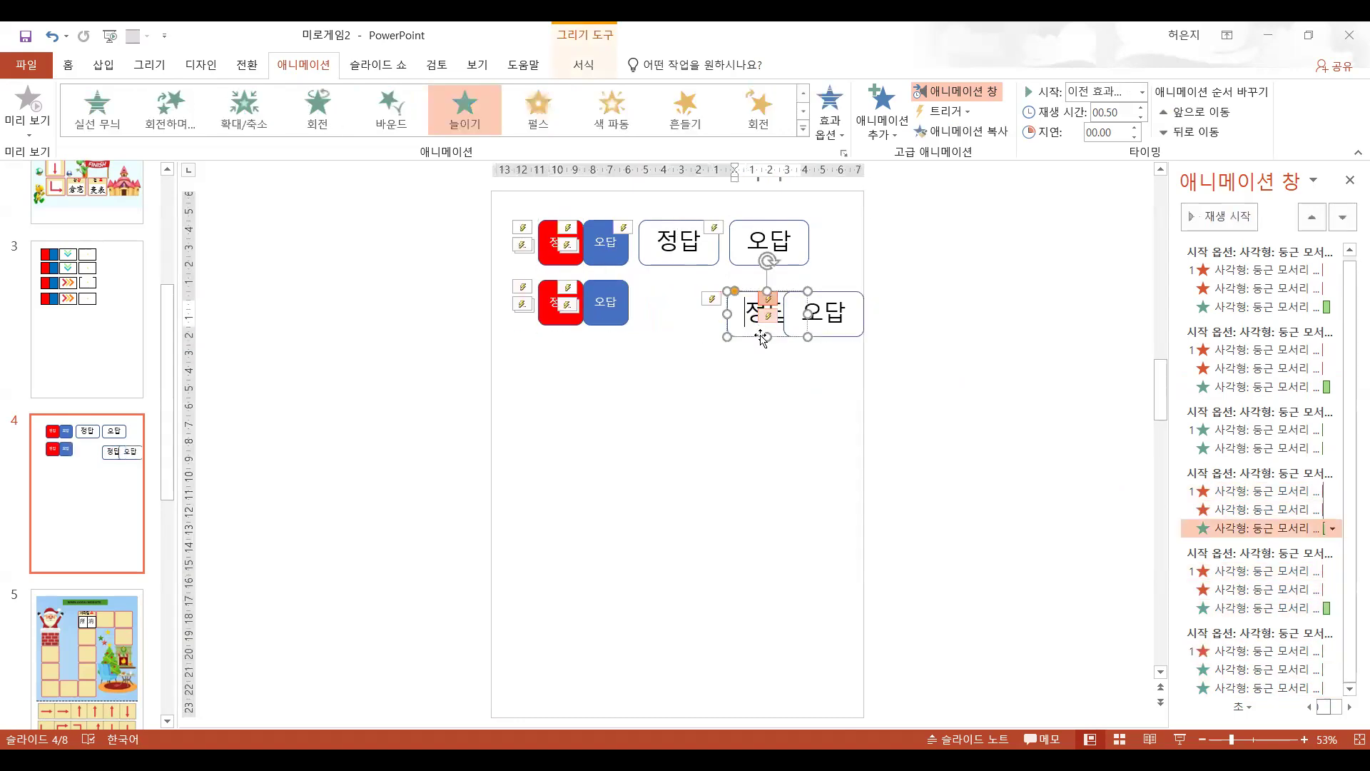
{"action": "left_click_drag", "start_coordinate": [732, 333], "coordinate": [659, 323]}
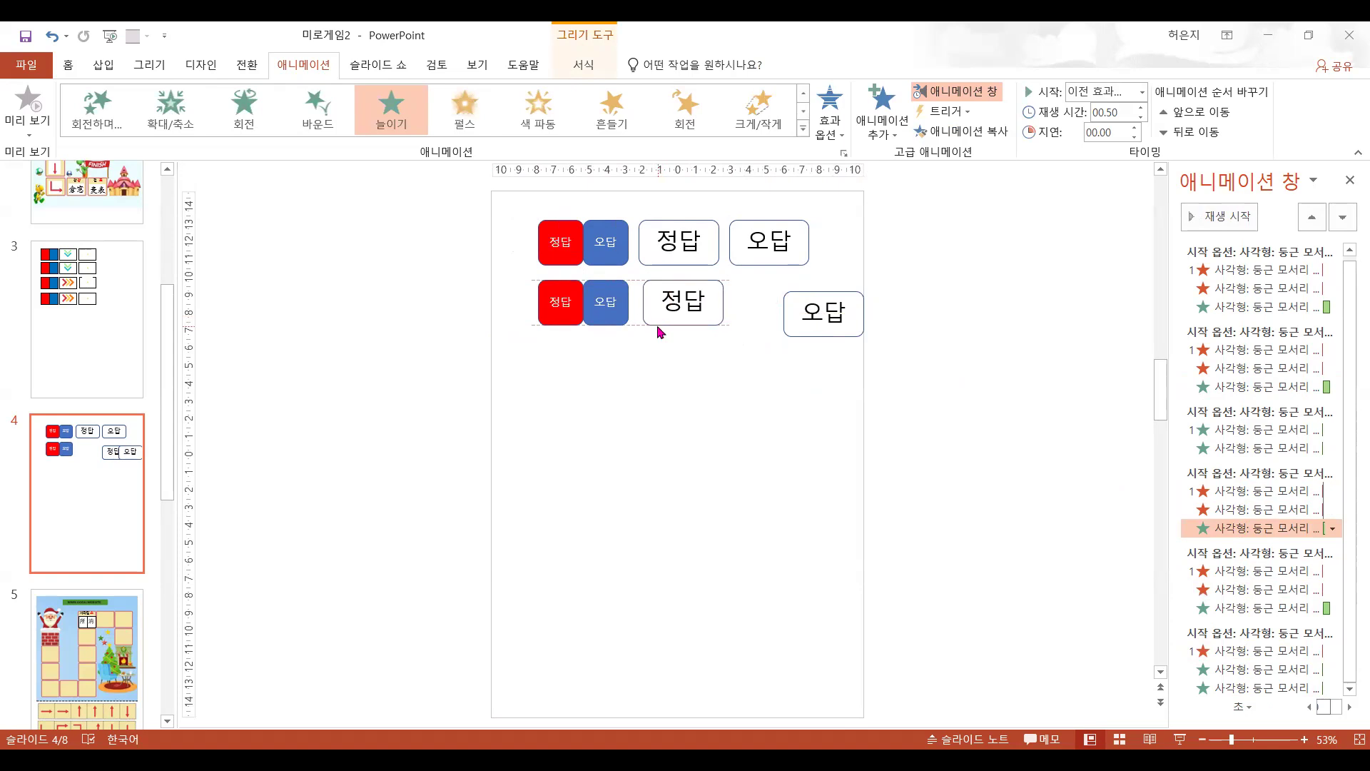
{"action": "left_click", "coordinate": [818, 329]}
{"action": "left_click_drag", "start_coordinate": [818, 328], "coordinate": [769, 323]}
- Delete slide 4's original first row and move the remaining row up into its place
{"action": "mouse_move", "coordinate": [887, 274]}
{"action": "left_mouse_down"}
{"action": "mouse_move", "coordinate": [634, 266]}
{"action": "mouse_move", "coordinate": [468, 178]}
{"action": "mouse_move", "coordinate": [893, 436]}
{"action": "left_mouse_up"}
{"action": "key", "text": "Delete"}
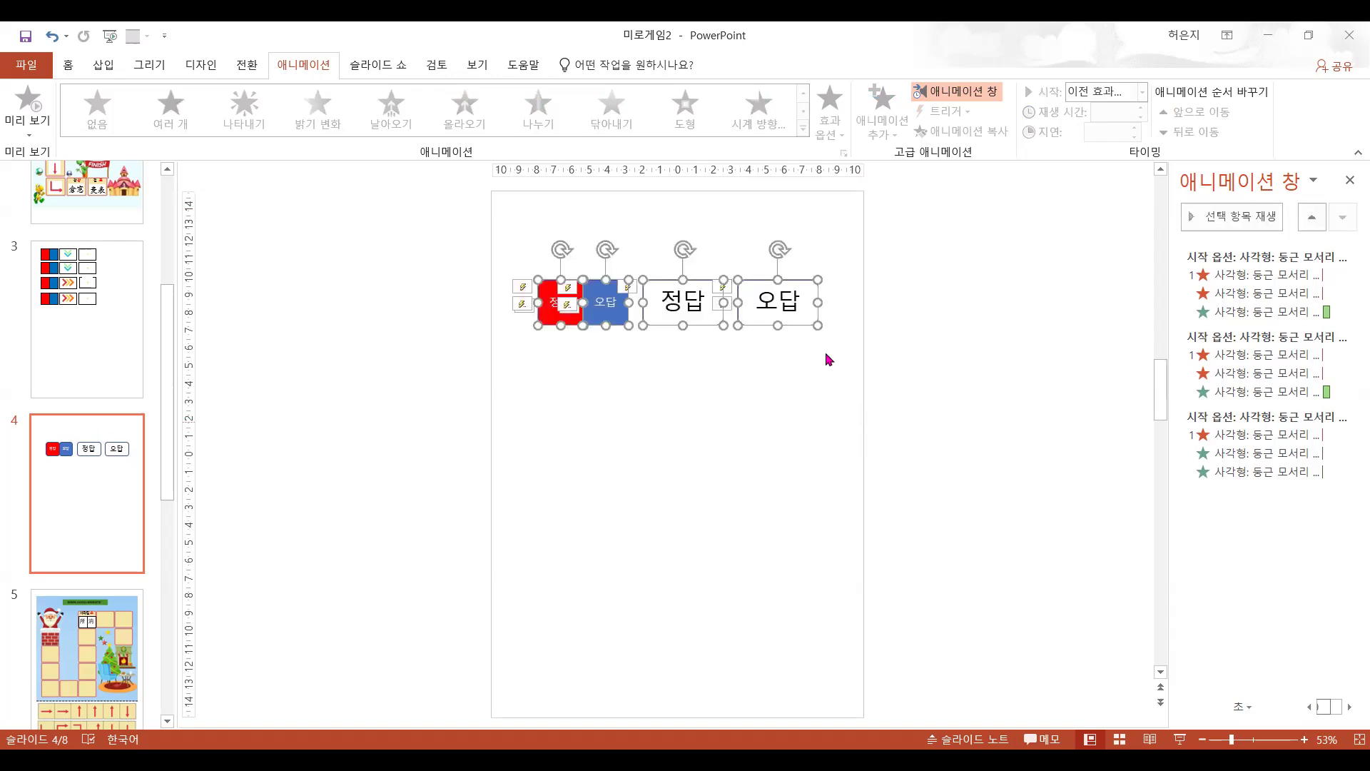
{"action": "left_click_drag", "start_coordinate": [797, 332], "coordinate": [791, 266]}
{"action": "left_click", "coordinate": [744, 336]}
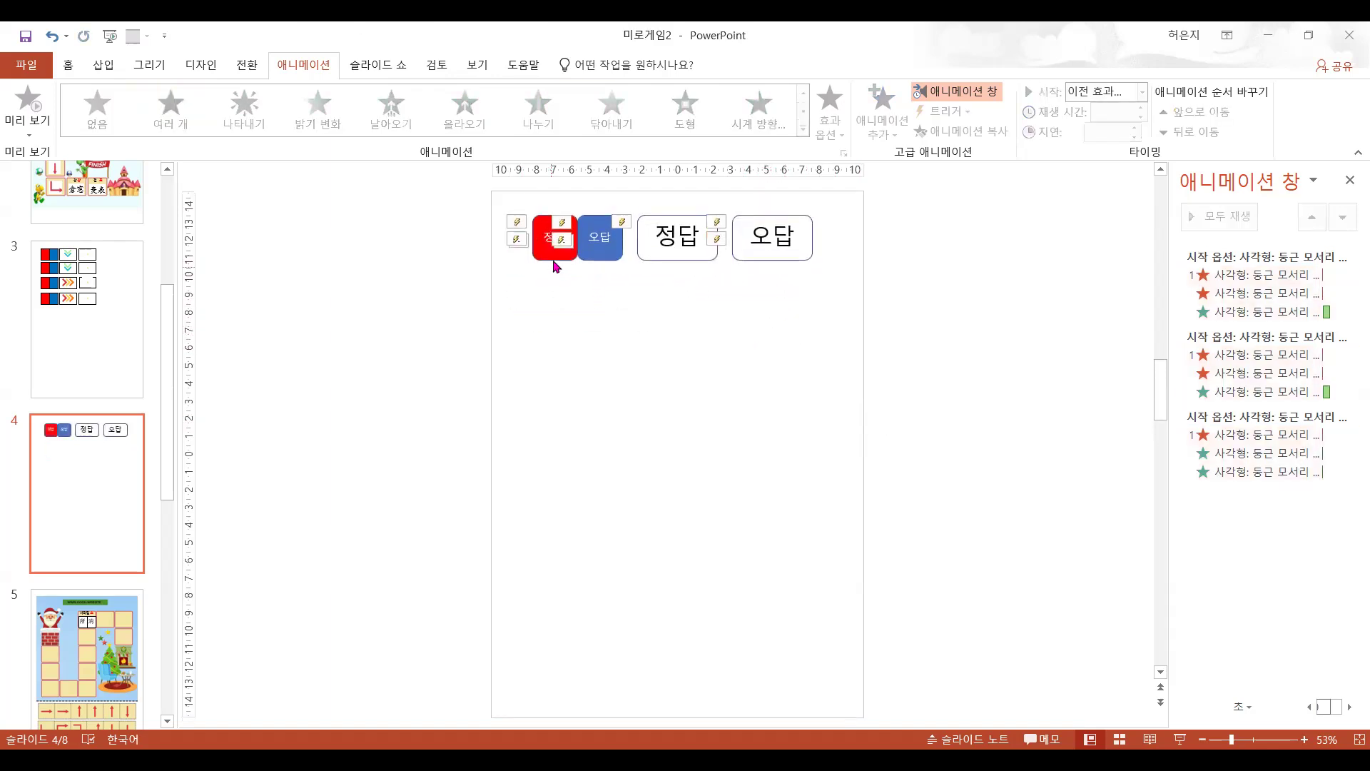
- Undo the red square's displacement and paste a copy of all four shapes in the row onto slide 4
{"action": "left_click_drag", "start_coordinate": [553, 258], "coordinate": [615, 325]}
{"action": "key", "text": "ctrl+z"}
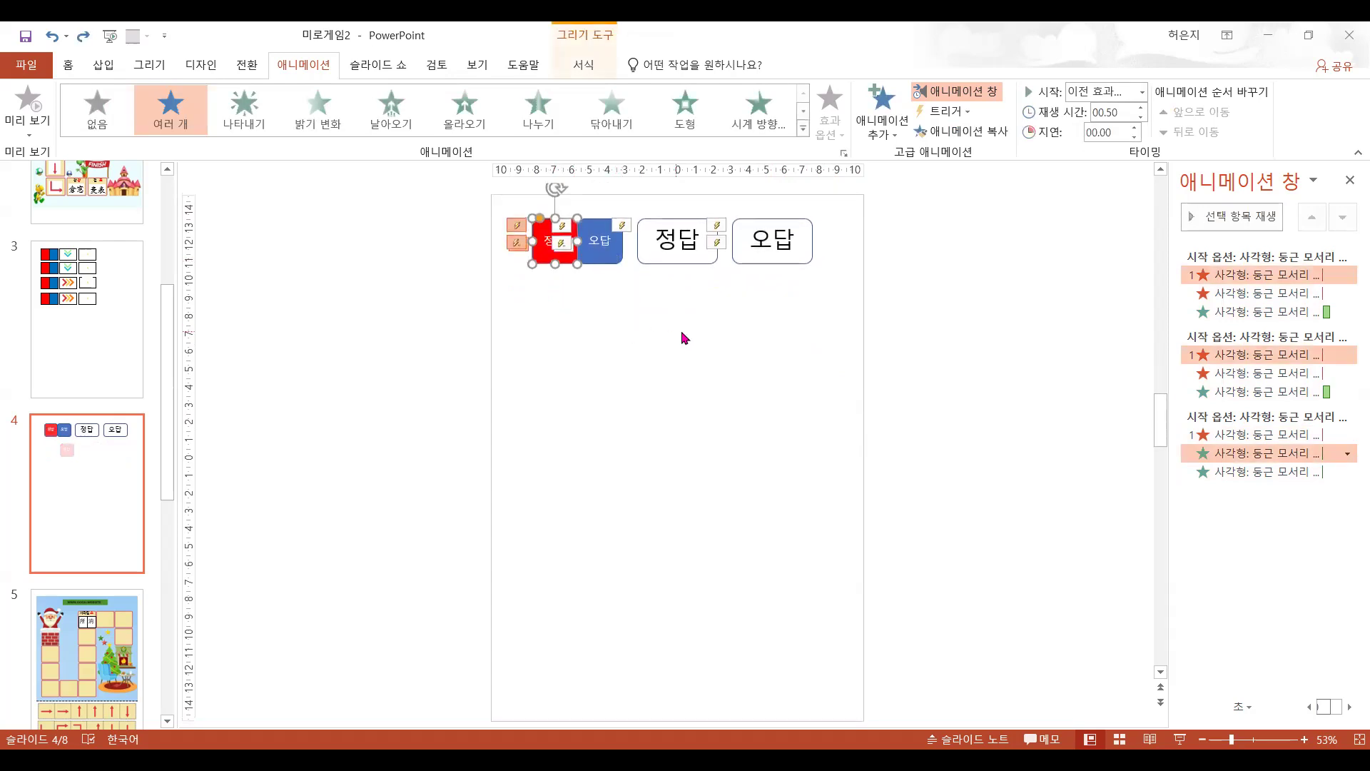
{"action": "key", "text": "ctrl+a"}
{"action": "key", "text": "ctrl+c"}
{"action": "key", "text": "ctrl+v"}
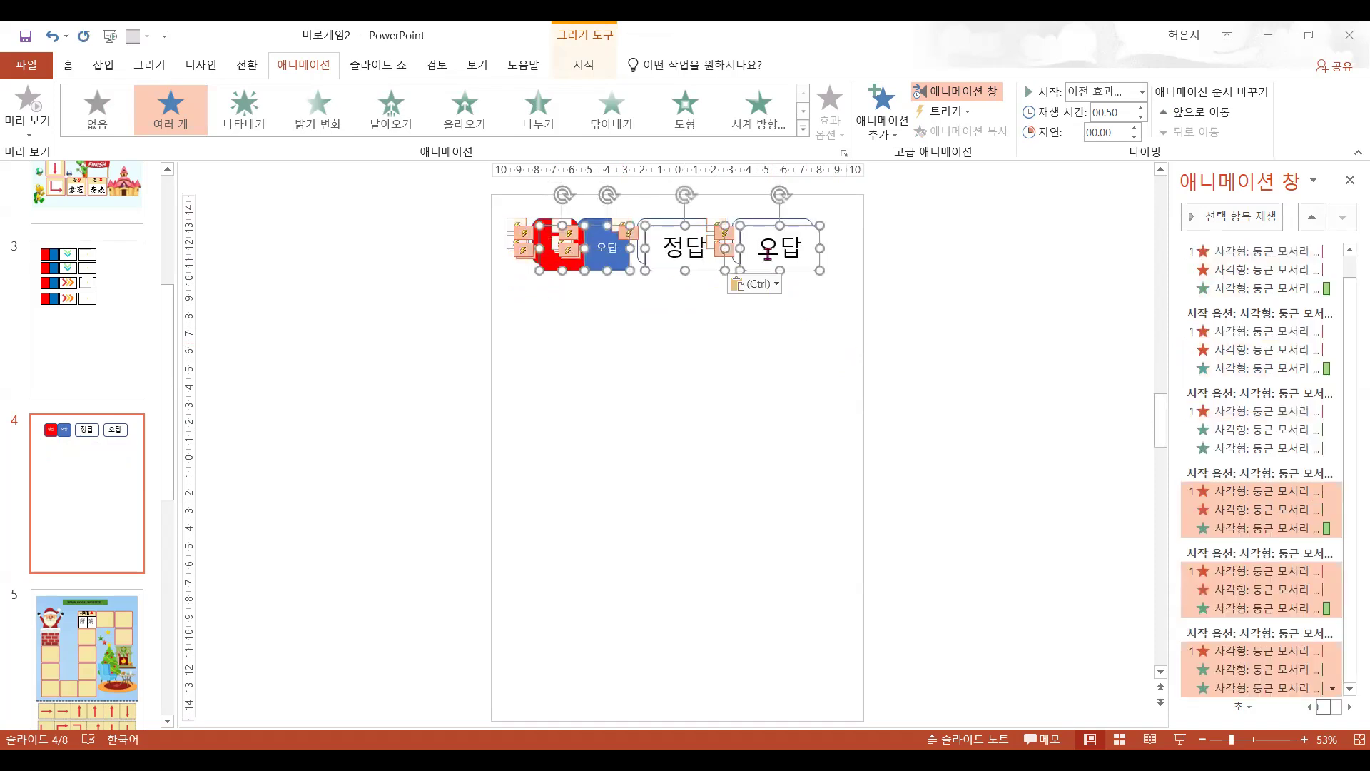
- Place the pasted row below the first row and swap its squares so 오답 precedes 정답
{"action": "left_click_drag", "start_coordinate": [798, 218], "coordinate": [793, 280]}
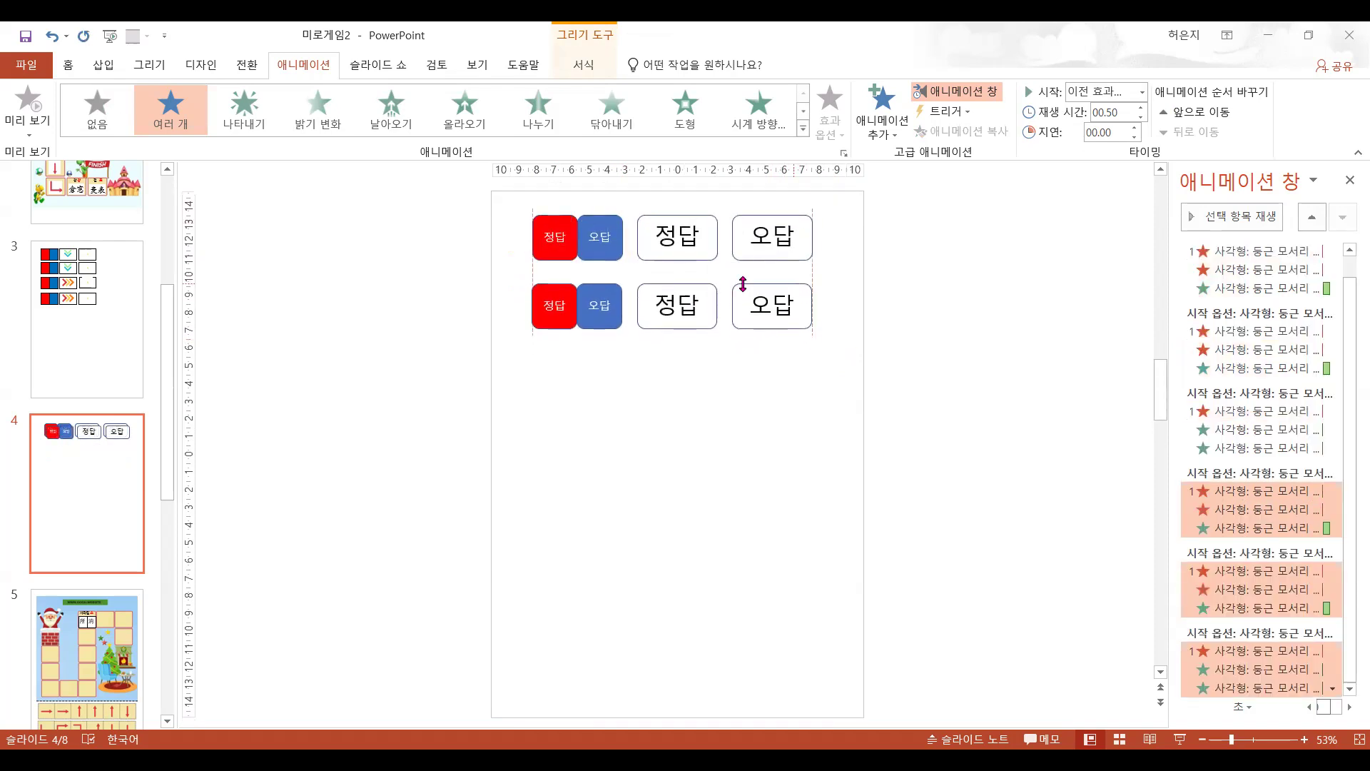
{"action": "left_click", "coordinate": [559, 344]}
{"action": "left_click", "coordinate": [566, 327]}
{"action": "left_click_drag", "start_coordinate": [566, 327], "coordinate": [627, 422]}
{"action": "left_click_drag", "start_coordinate": [612, 318], "coordinate": [567, 318]}
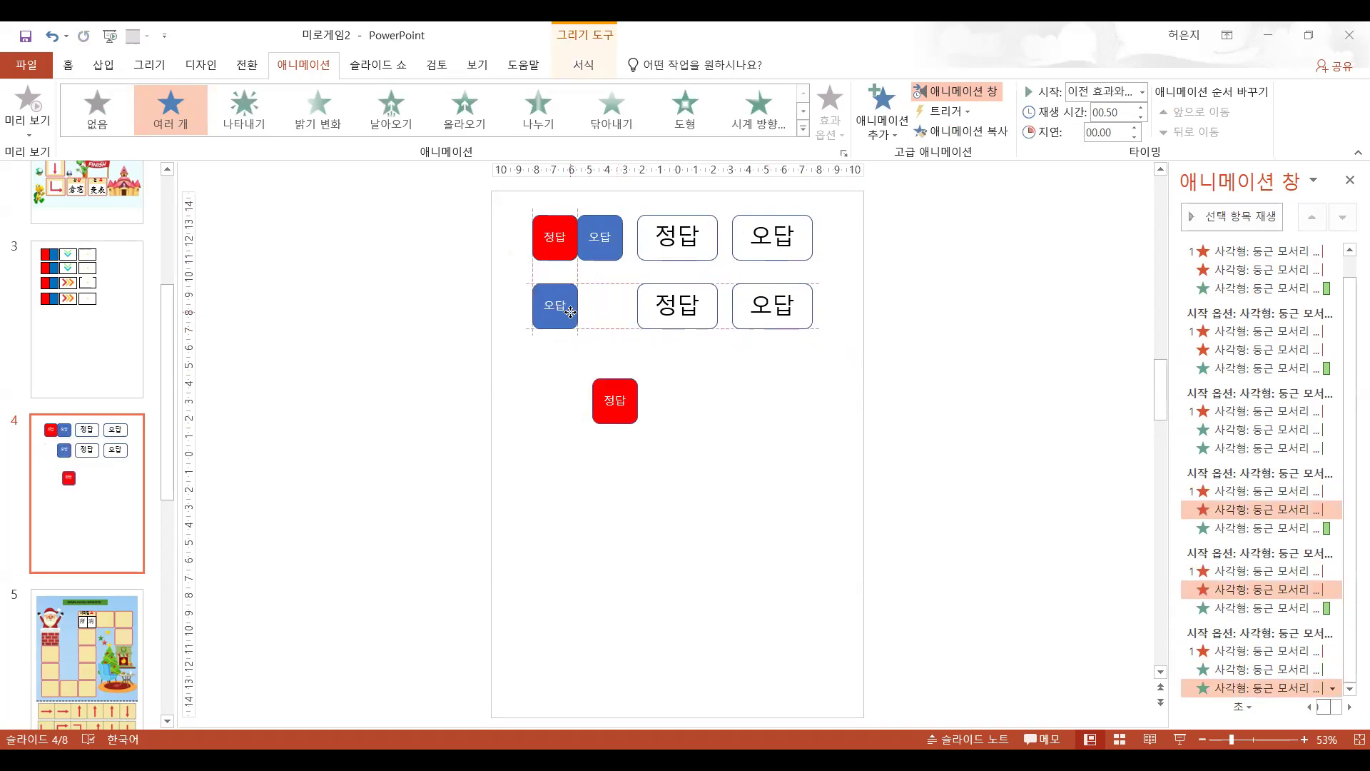
{"action": "left_click", "coordinate": [628, 389]}
{"action": "left_click_drag", "start_coordinate": [635, 391], "coordinate": [619, 295]}
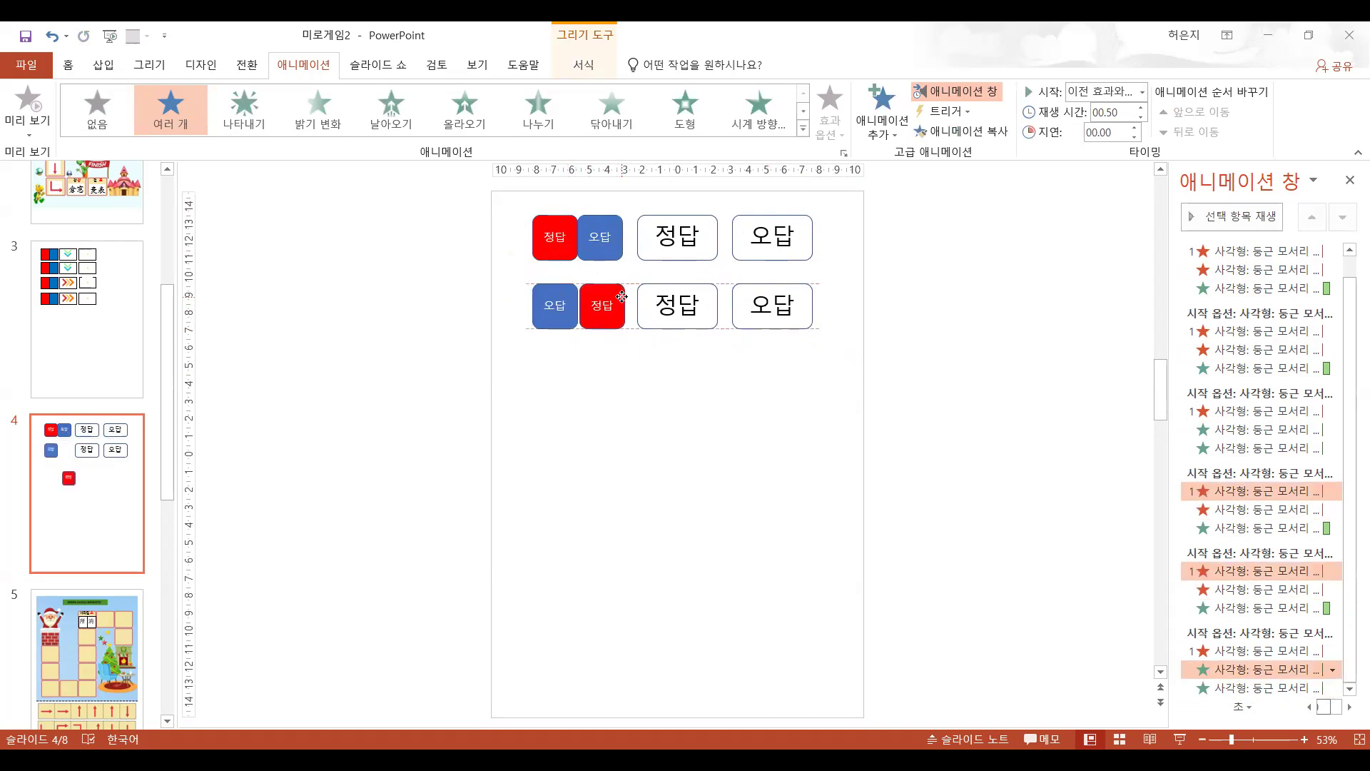
{"action": "left_click", "coordinate": [652, 388]}
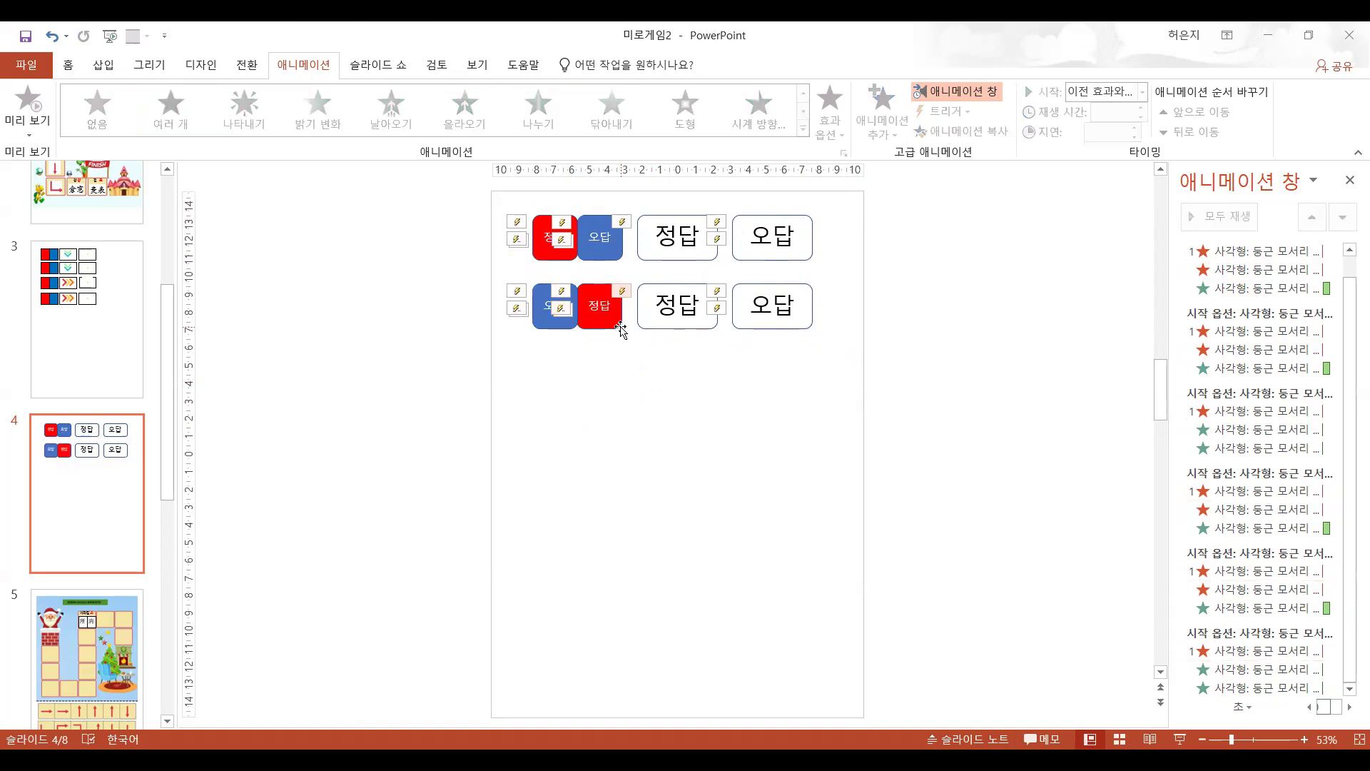
- Fill the second row's 오답 square with standard red and its 정답 square with blue
{"action": "left_click", "coordinate": [591, 329]}
{"action": "left_click", "coordinate": [548, 323]}
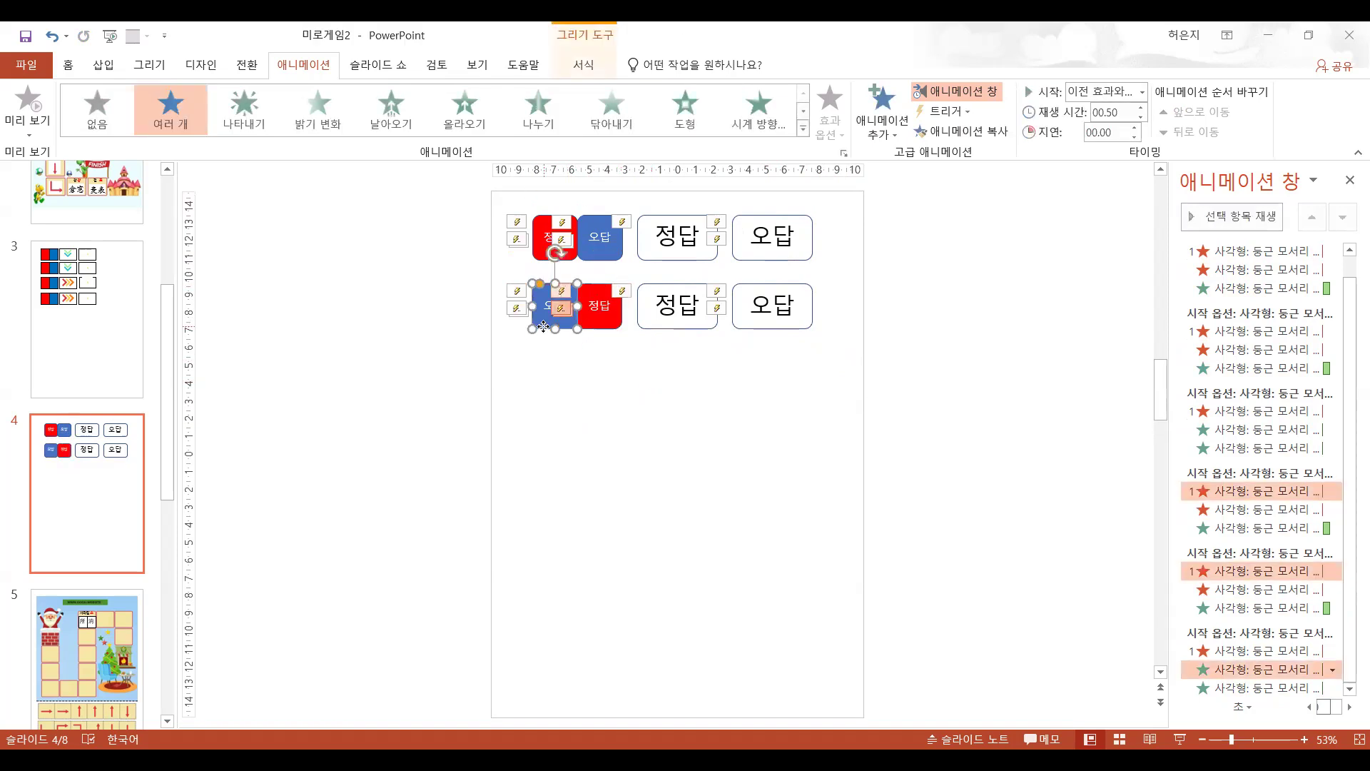
{"action": "left_click", "coordinate": [584, 64]}
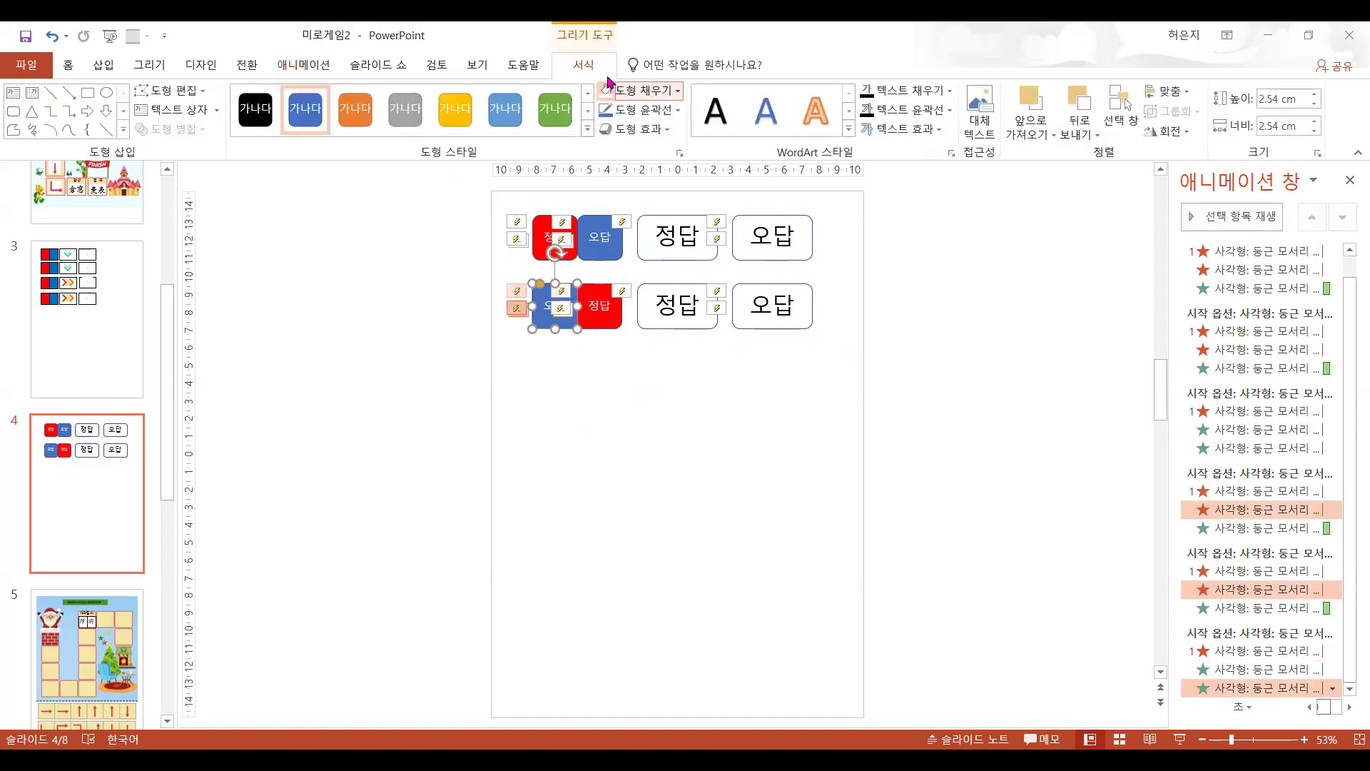
{"action": "left_click", "coordinate": [642, 91]}
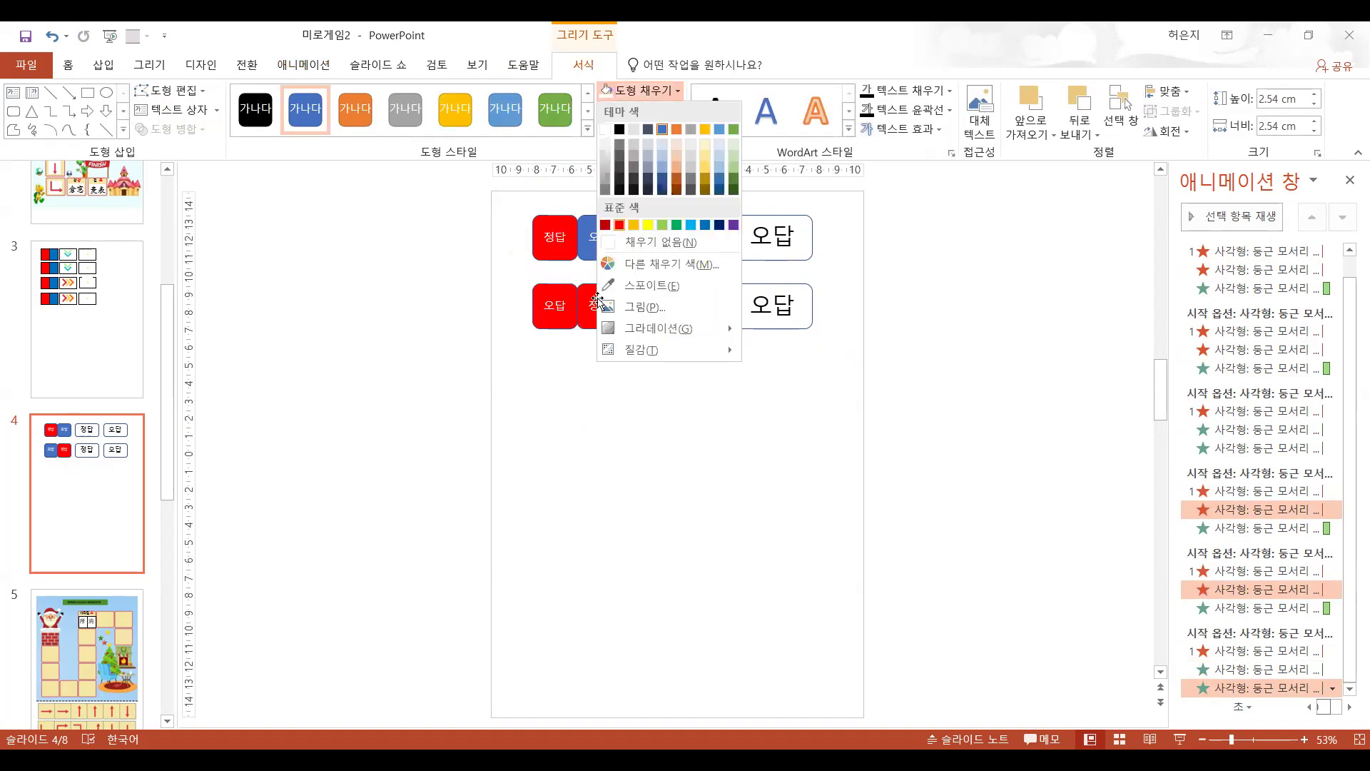
{"action": "left_click", "coordinate": [619, 226]}
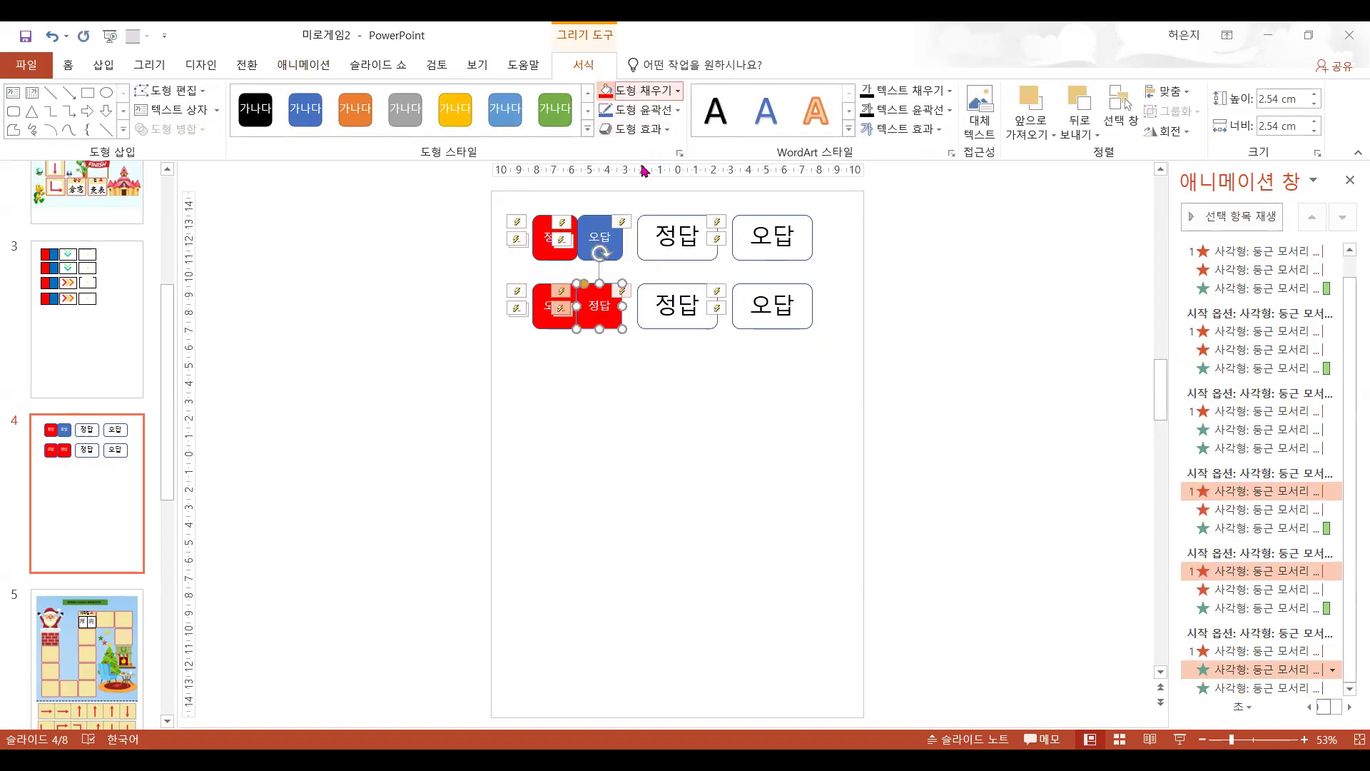
{"action": "left_click", "coordinate": [642, 91]}
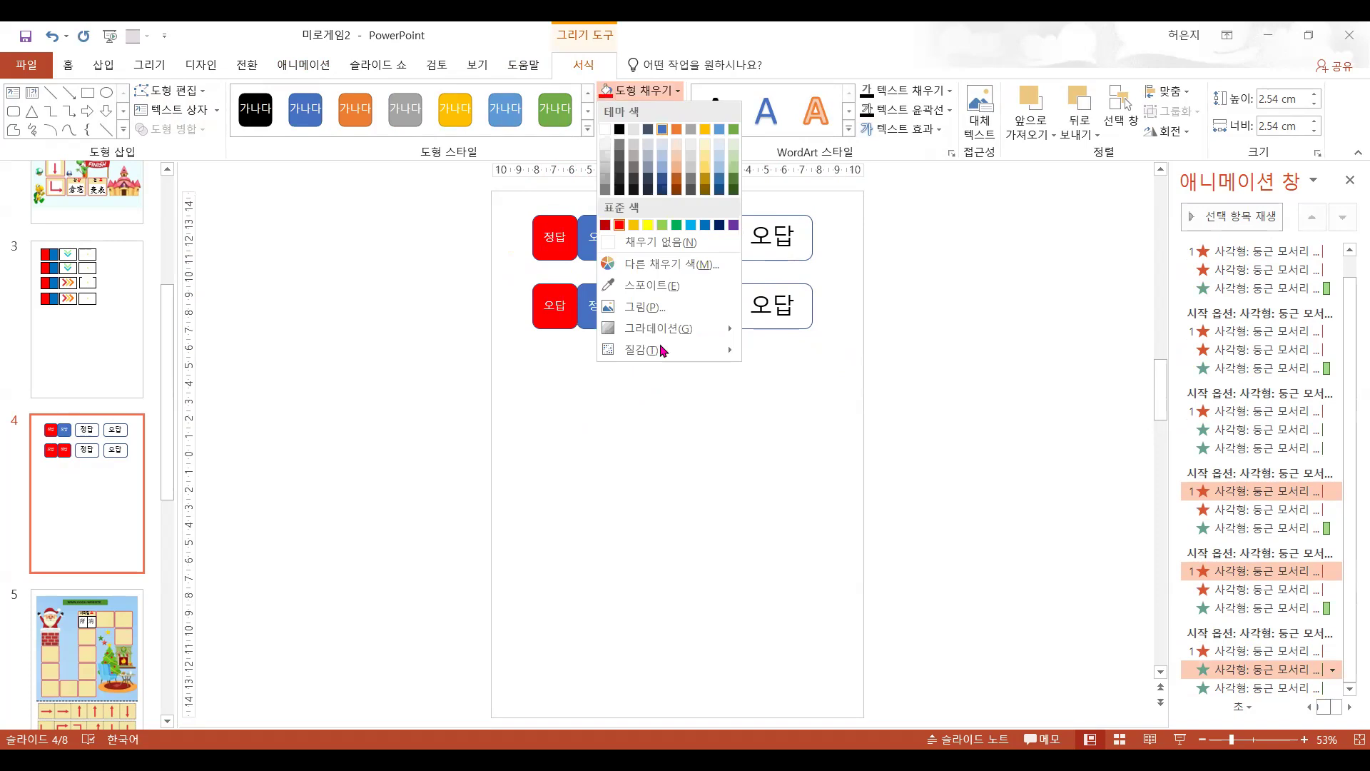
{"action": "left_click", "coordinate": [664, 350]}
{"action": "scroll", "coordinate": [664, 350], "scroll_direction": "up", "scroll_amount": 3}
{"action": "scroll", "coordinate": [664, 351], "scroll_direction": "down", "scroll_amount": 3}
- Set the first Collapse exit effect of the first row's red square to the direction 왼쪽으로 (To Left)
{"action": "left_click", "coordinate": [565, 222]}
{"action": "left_click", "coordinate": [303, 65]}
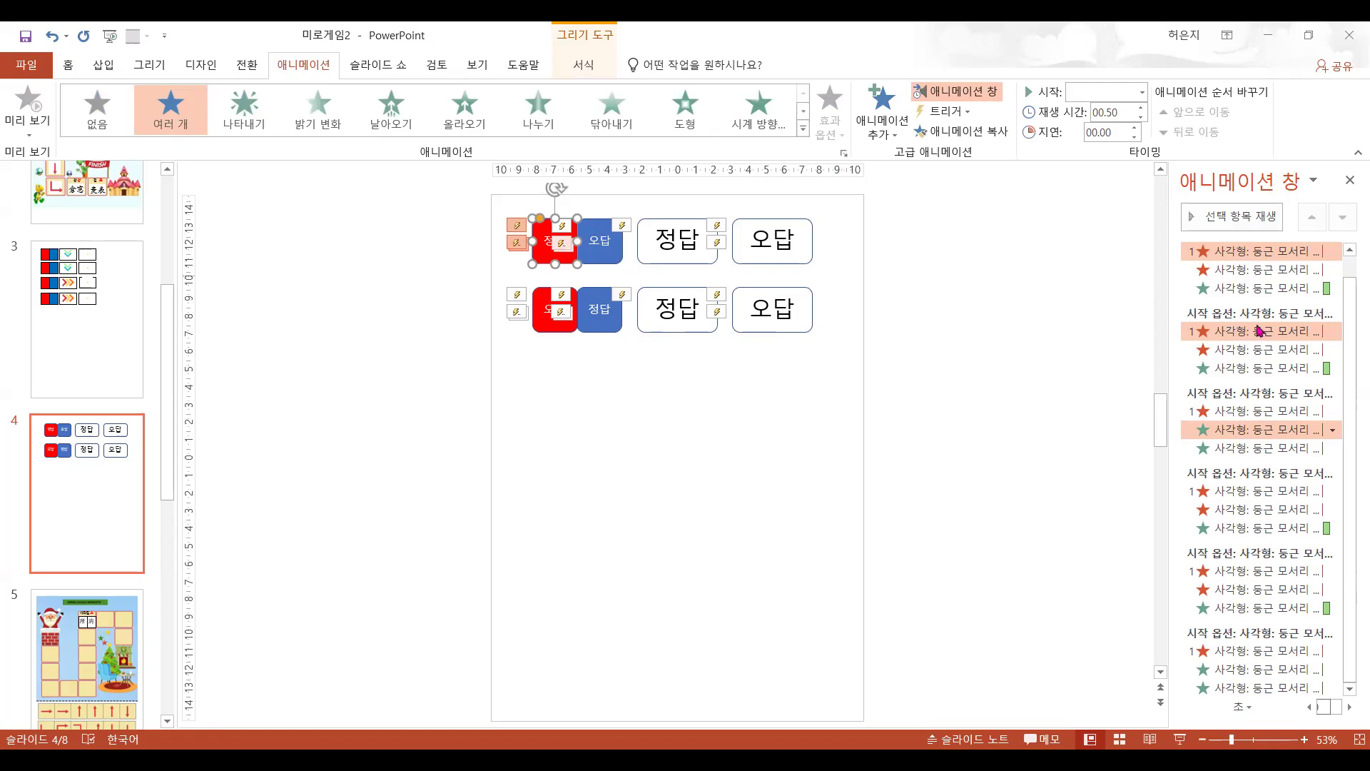
{"action": "left_click", "coordinate": [1206, 250]}
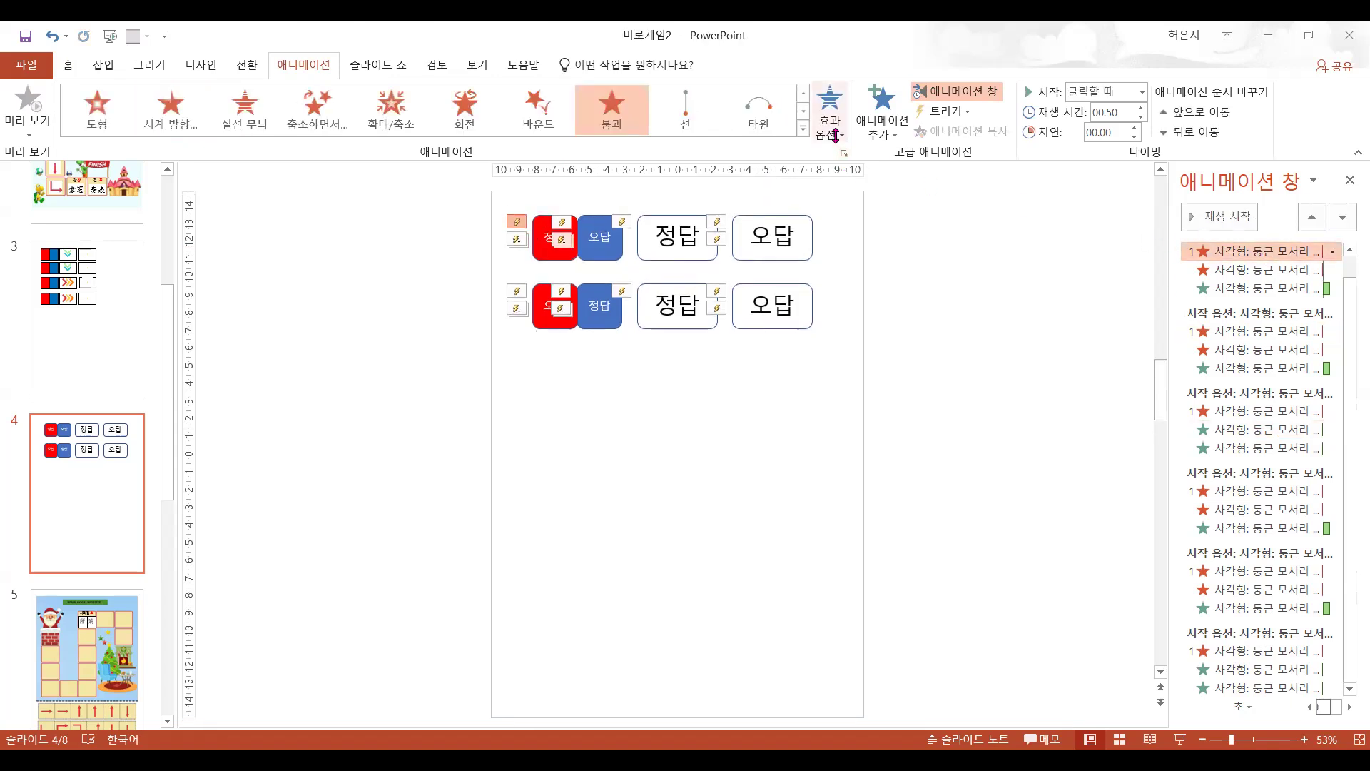
{"action": "left_click", "coordinate": [830, 118]}
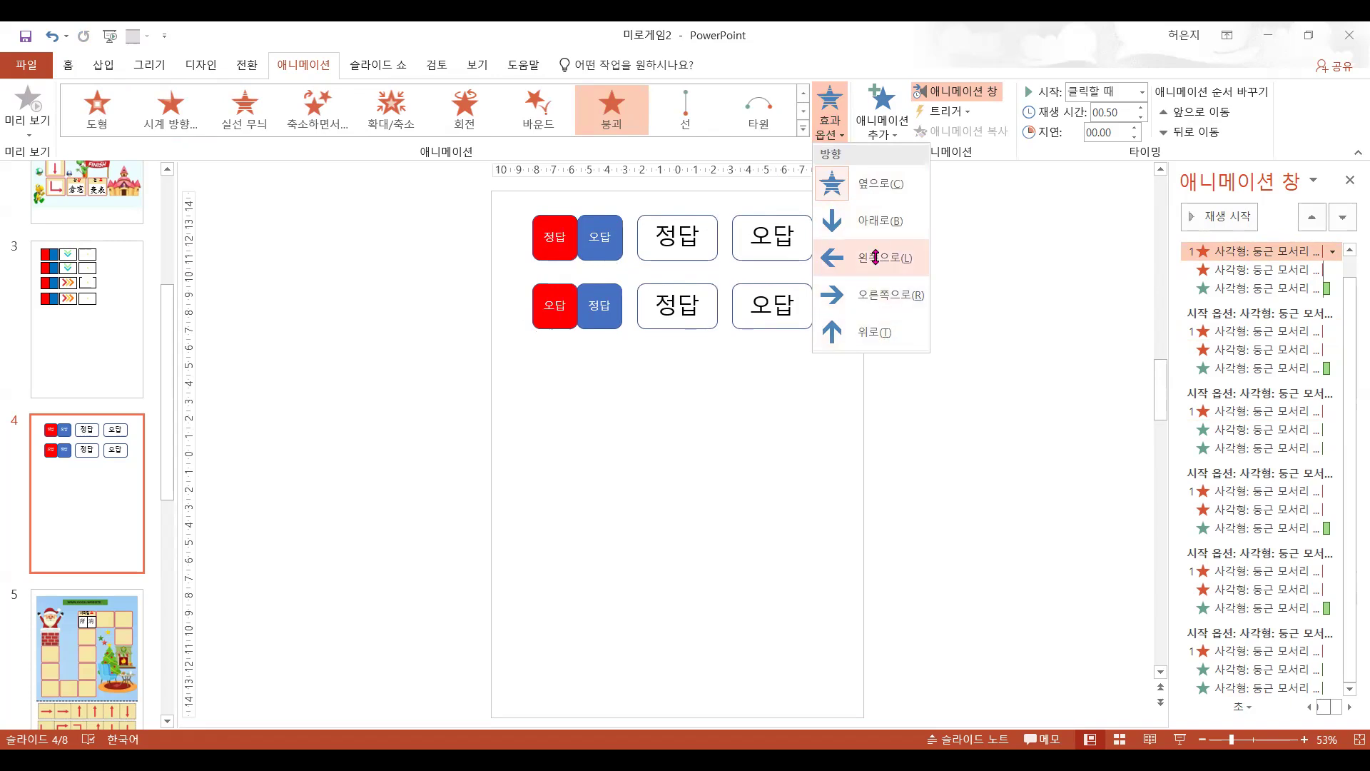
{"action": "left_click", "coordinate": [875, 257]}
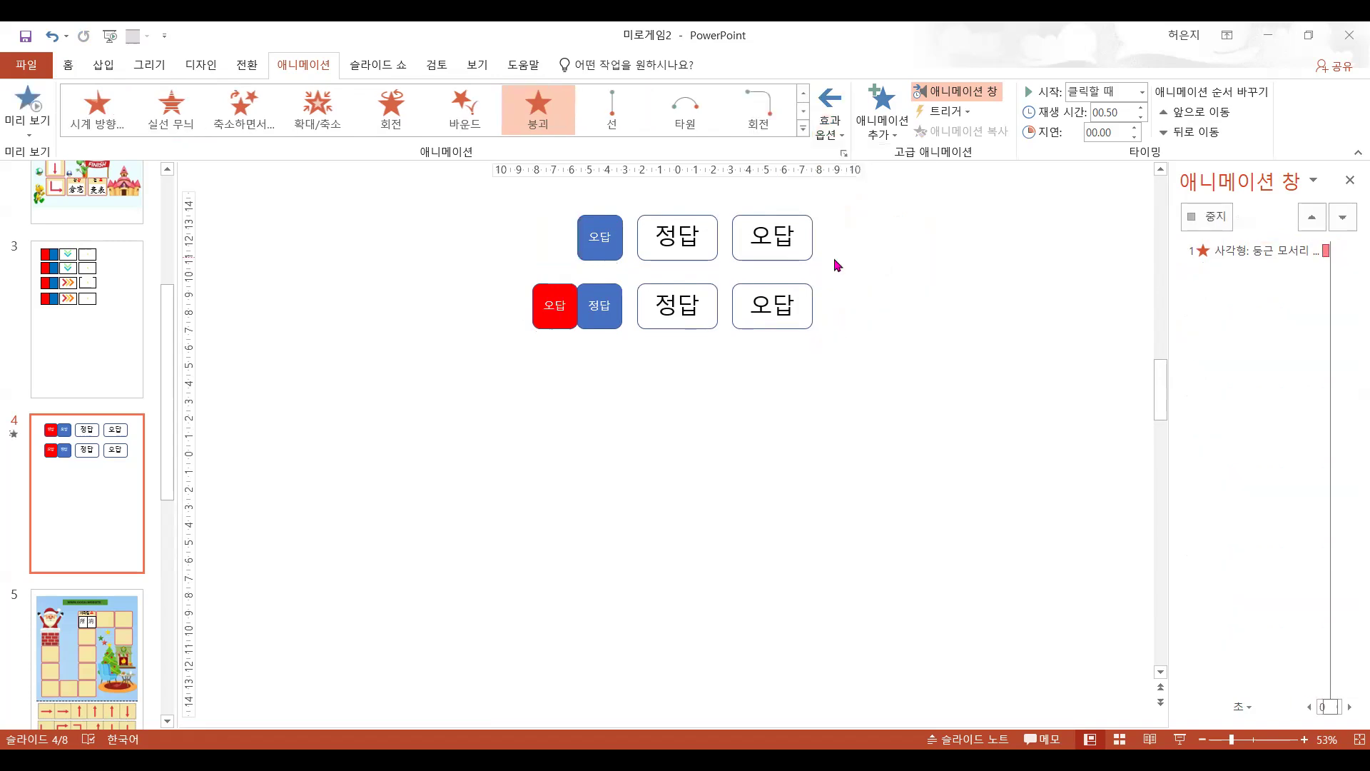
- Set the first Collapse exit effect of the first row's blue square to the direction 오른쪽으로 (To Right)
{"action": "left_click", "coordinate": [618, 247]}
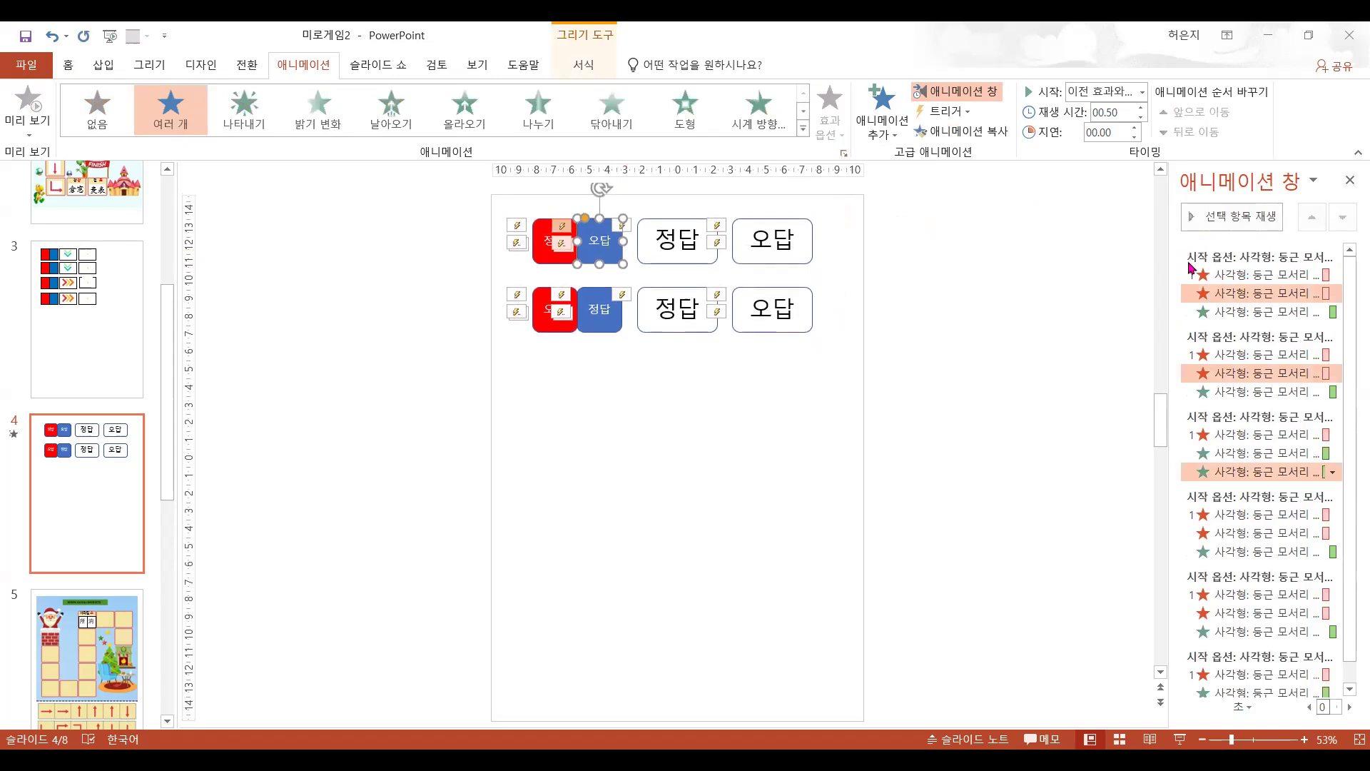
{"action": "left_click", "coordinate": [1228, 292]}
{"action": "left_click", "coordinate": [842, 139]}
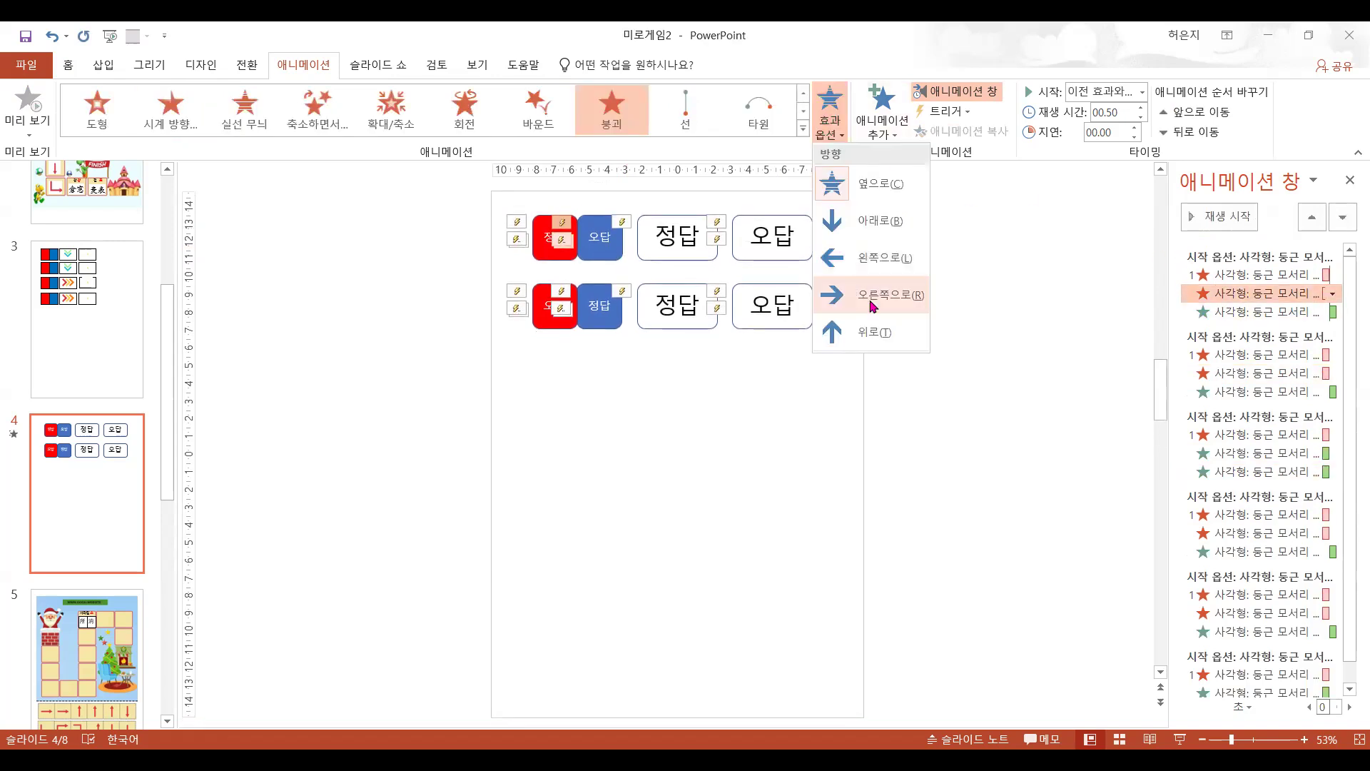
{"action": "left_click", "coordinate": [872, 306]}
- Set the first Collapse exit effect of the second row's red 오답 square to 왼쪽으로 (To Left)
{"action": "left_click", "coordinate": [564, 321]}
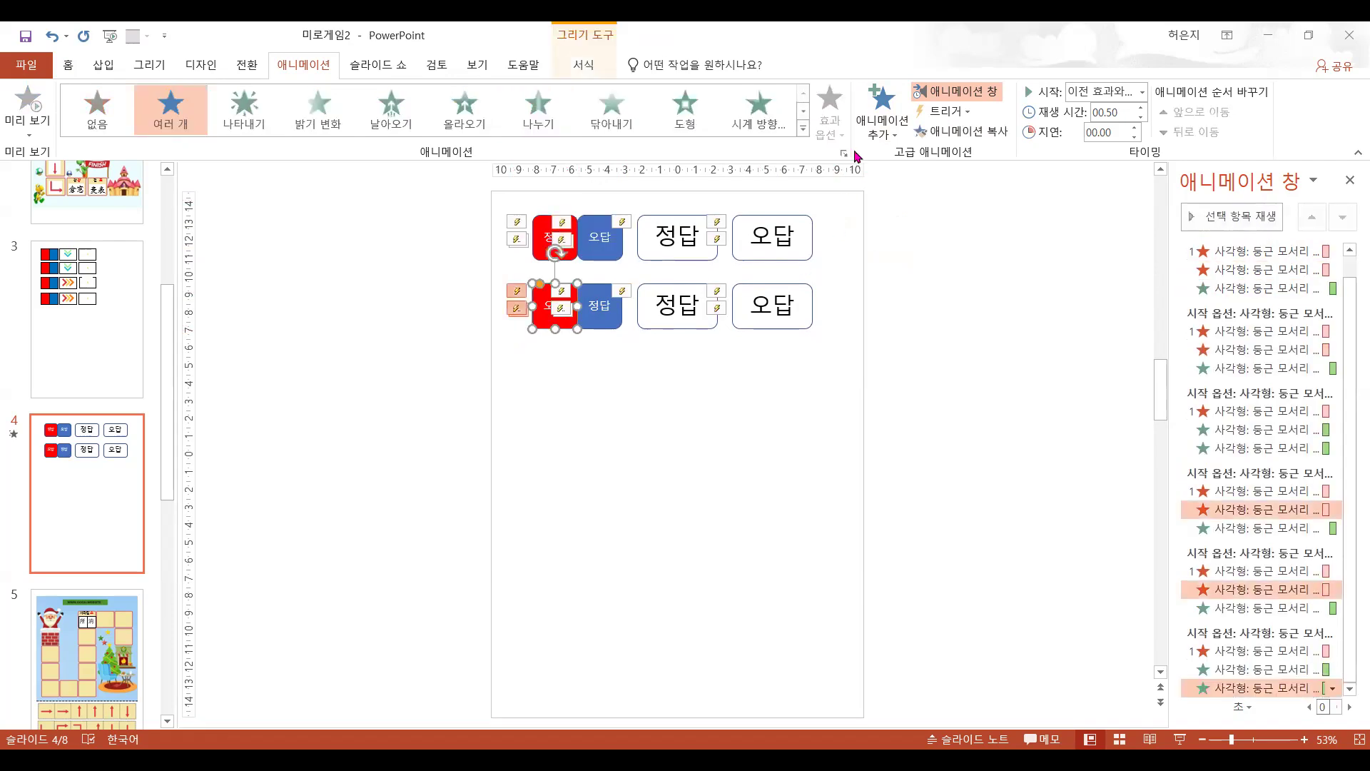
{"action": "left_click", "coordinate": [1256, 509]}
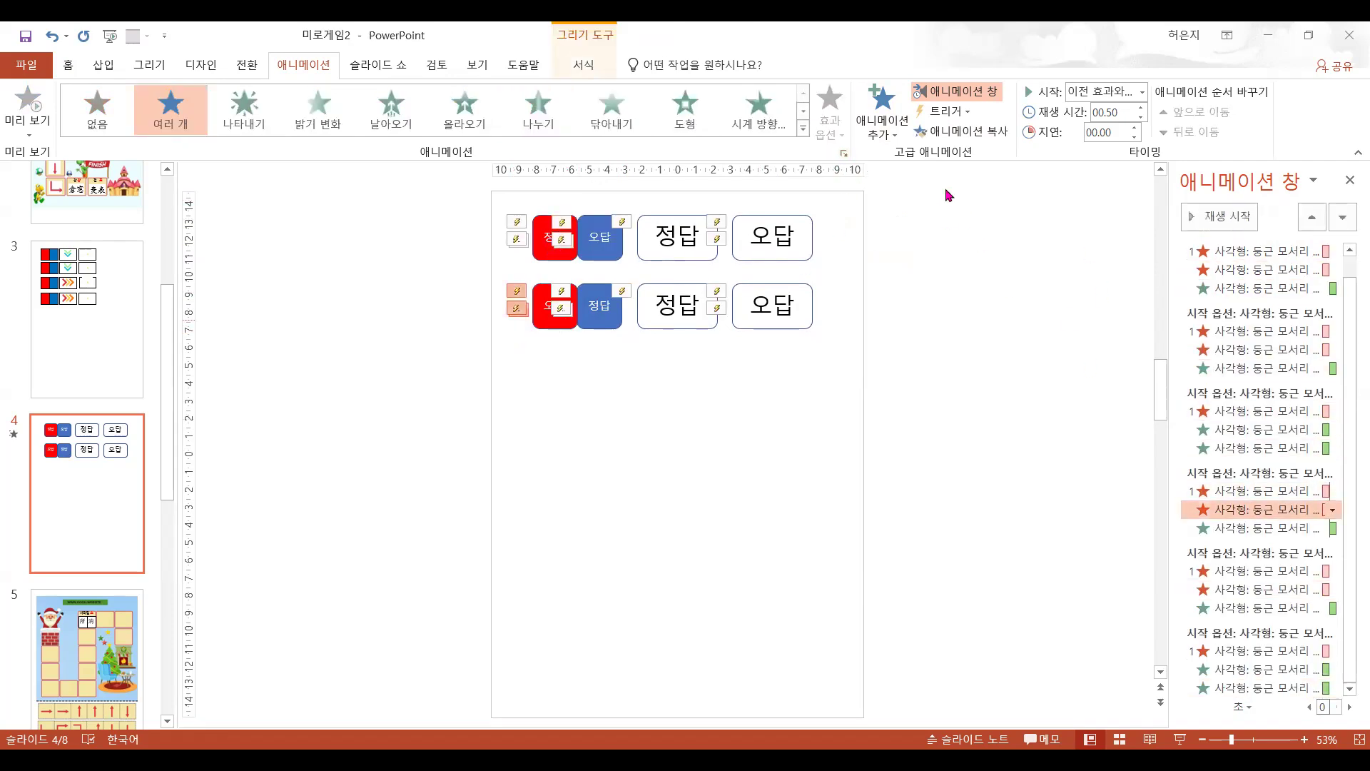
{"action": "left_click", "coordinate": [837, 139]}
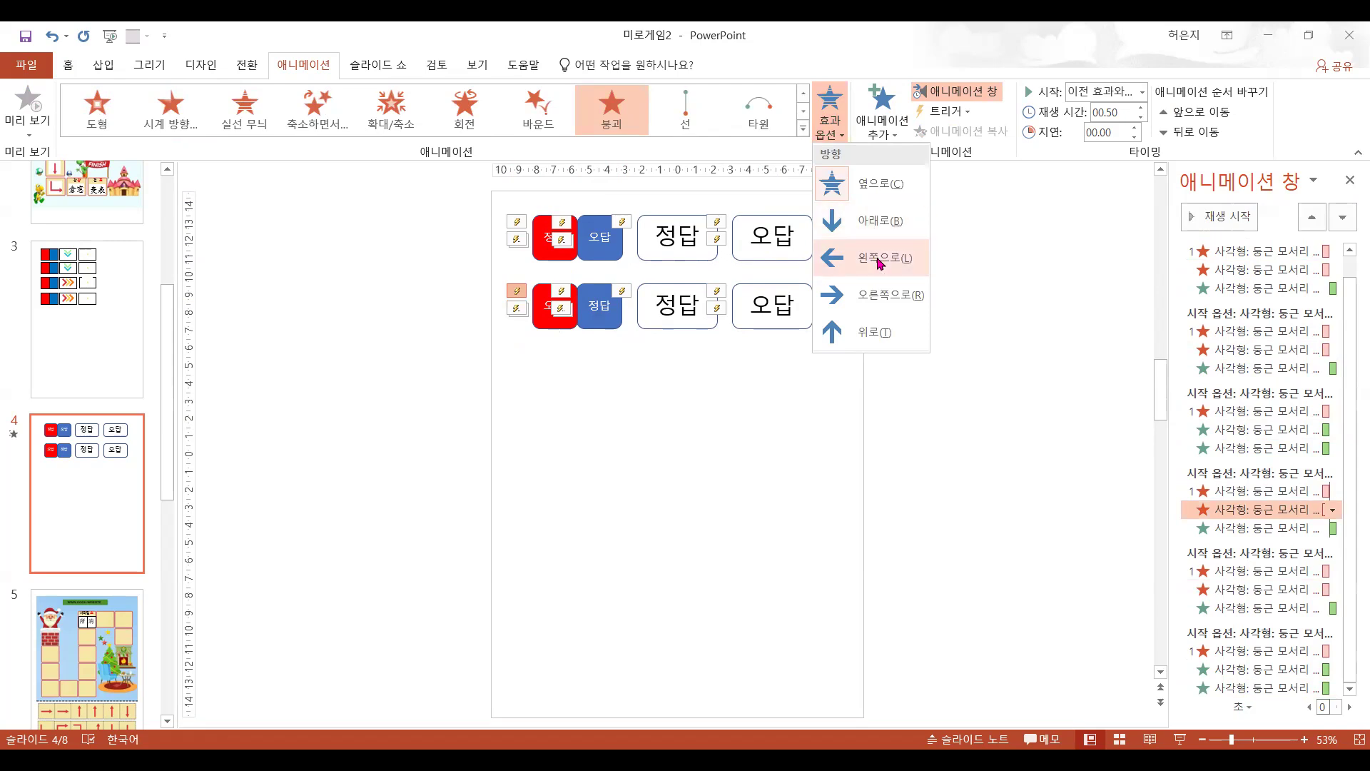
{"action": "left_click", "coordinate": [872, 261]}
- Set the first Collapse exit effect of the second row's blue 정답 square to 오른쪽으로 (To Right)
{"action": "left_click", "coordinate": [614, 313]}
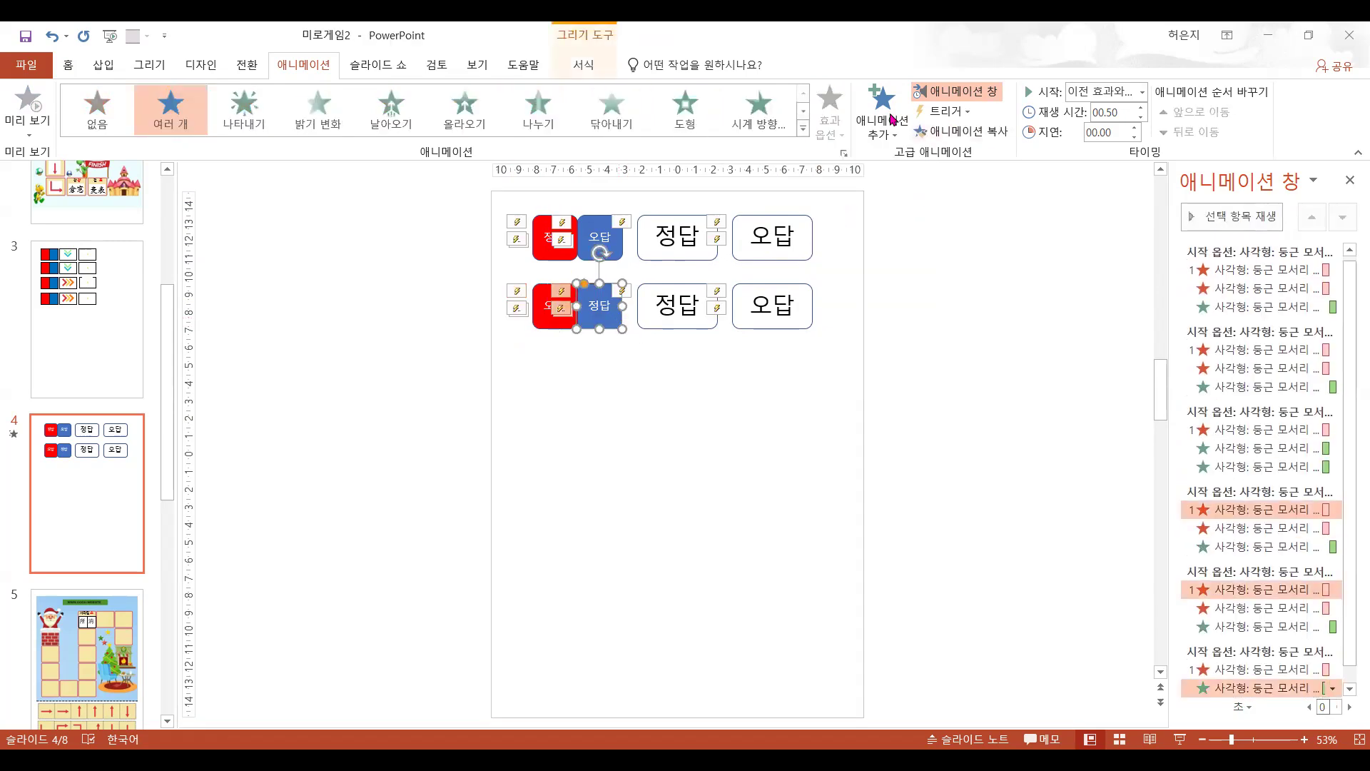
{"action": "left_click", "coordinate": [1234, 508]}
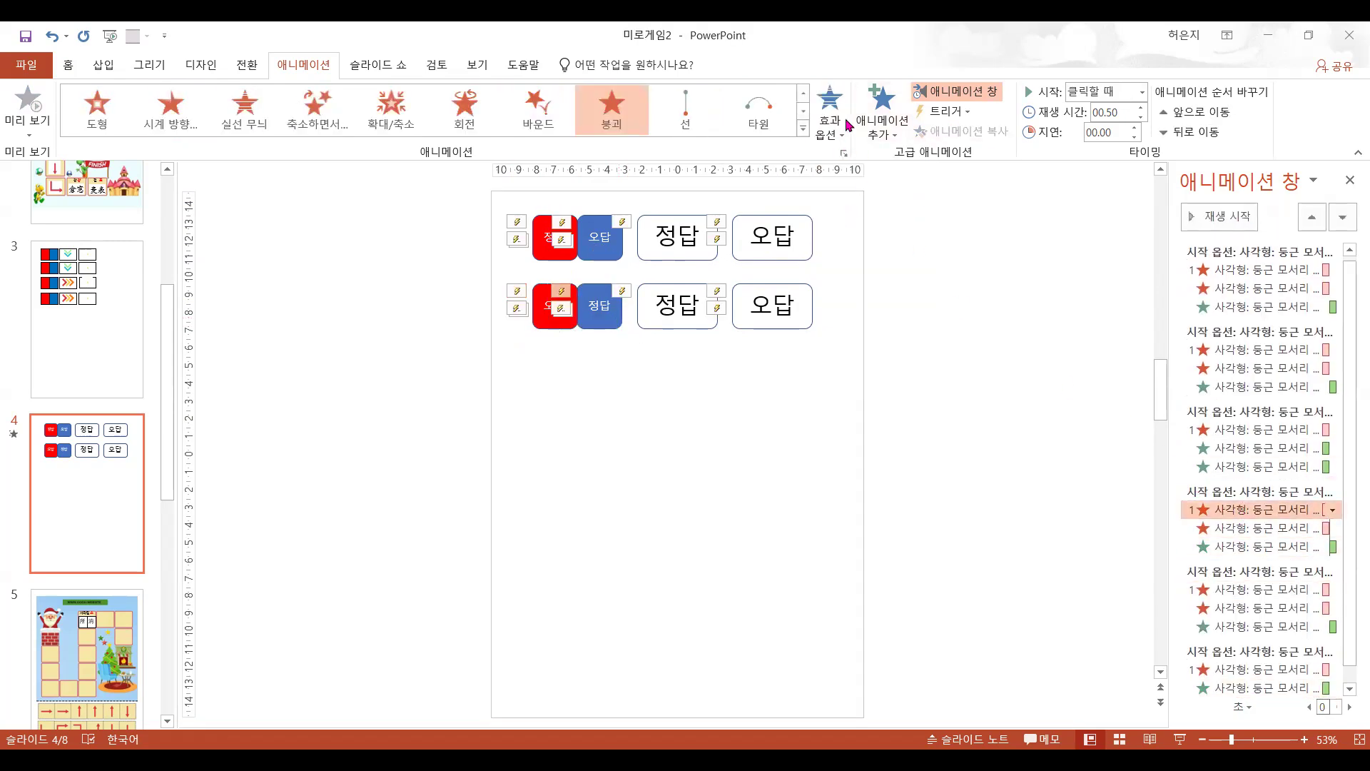
{"action": "left_click", "coordinate": [830, 127]}
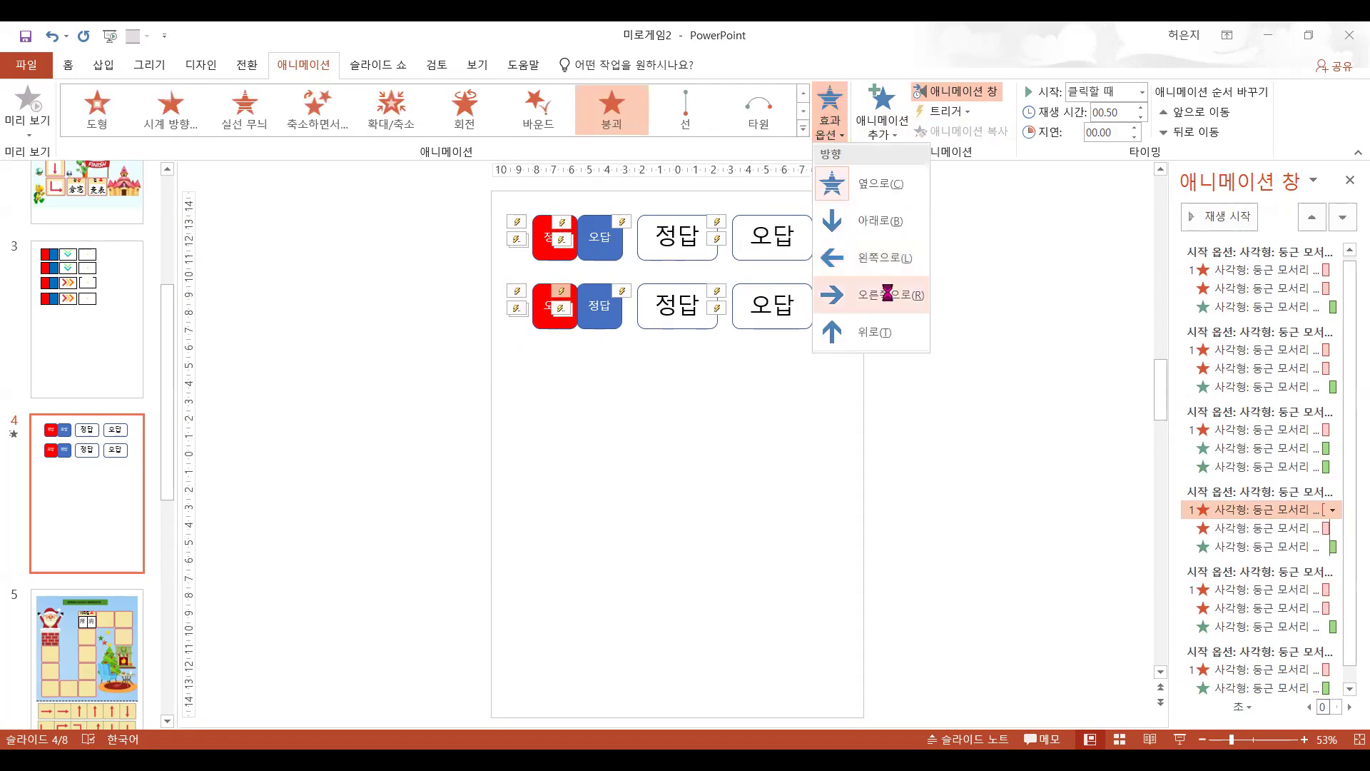
{"action": "left_click", "coordinate": [887, 294]}
{"action": "left_click", "coordinate": [716, 327]}
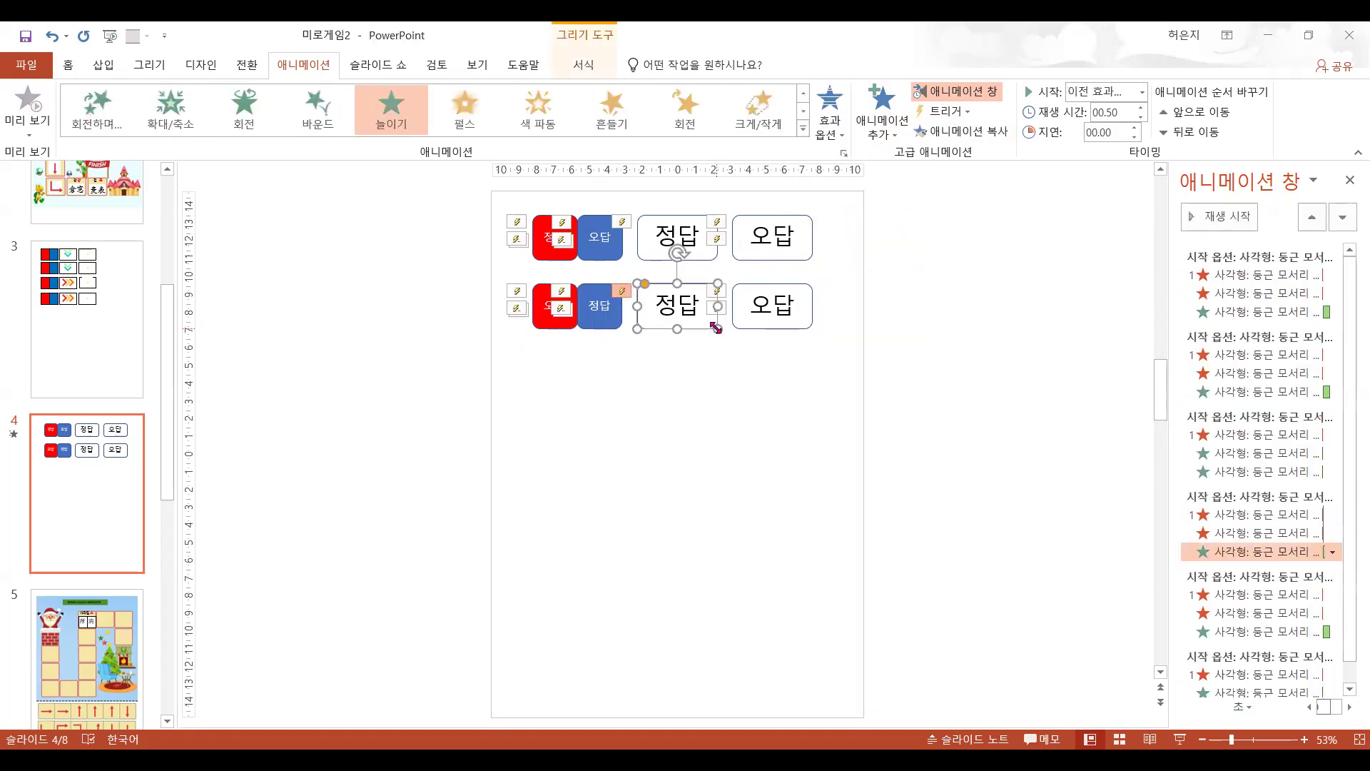
{"action": "left_click", "coordinate": [828, 127]}
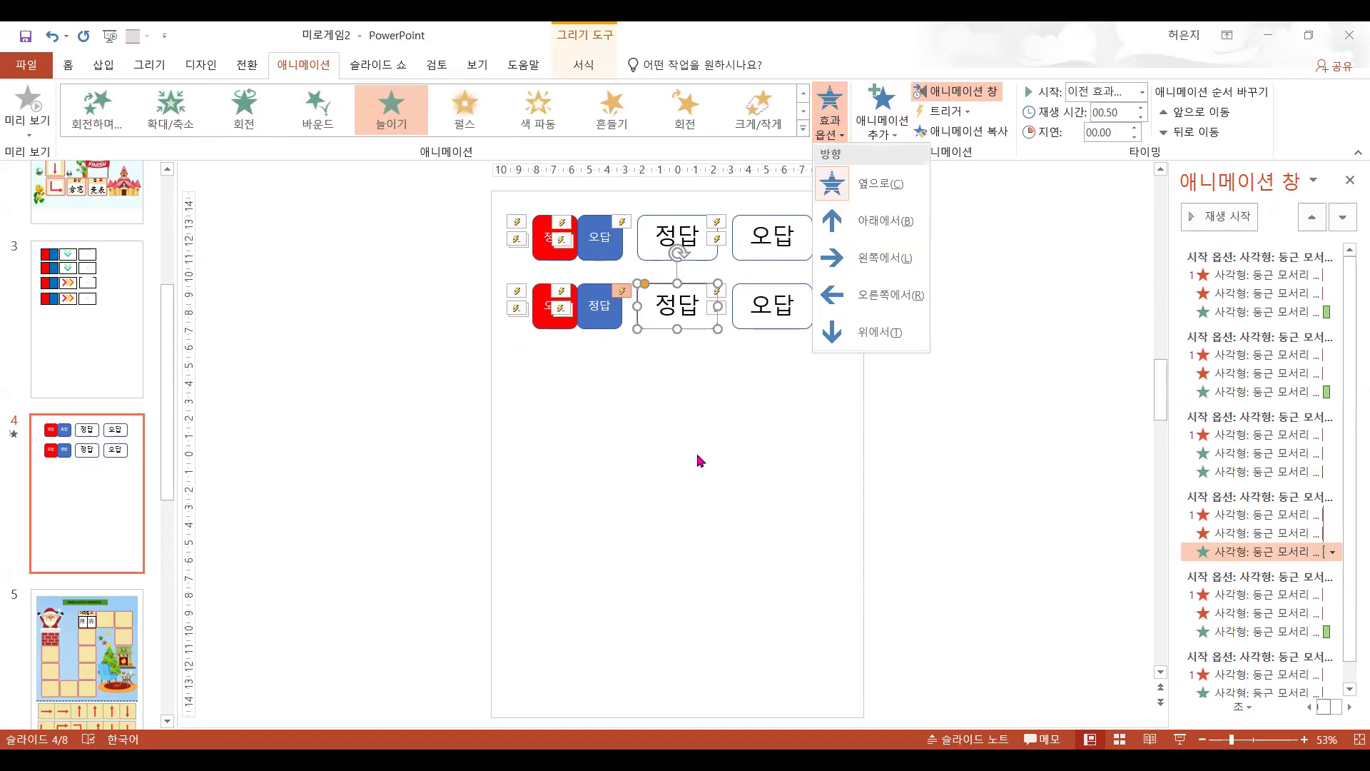
{"action": "left_click", "coordinate": [551, 318]}
{"action": "left_click", "coordinate": [602, 311]}
- Run slide 4 as a slide show, test the second row's 오답 tile restoring the squares, and exit the show
{"action": "left_click", "coordinate": [1179, 740]}
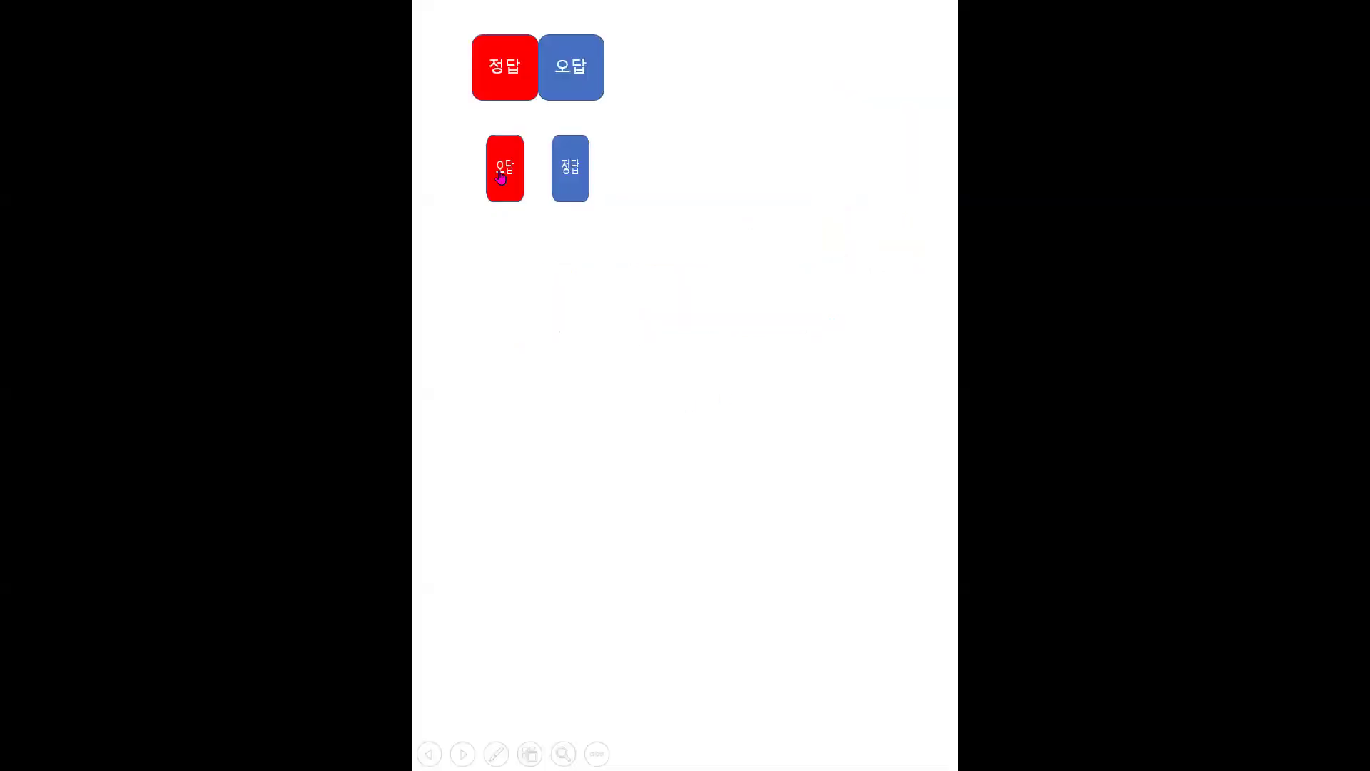
{"action": "left_click", "coordinate": [845, 174]}
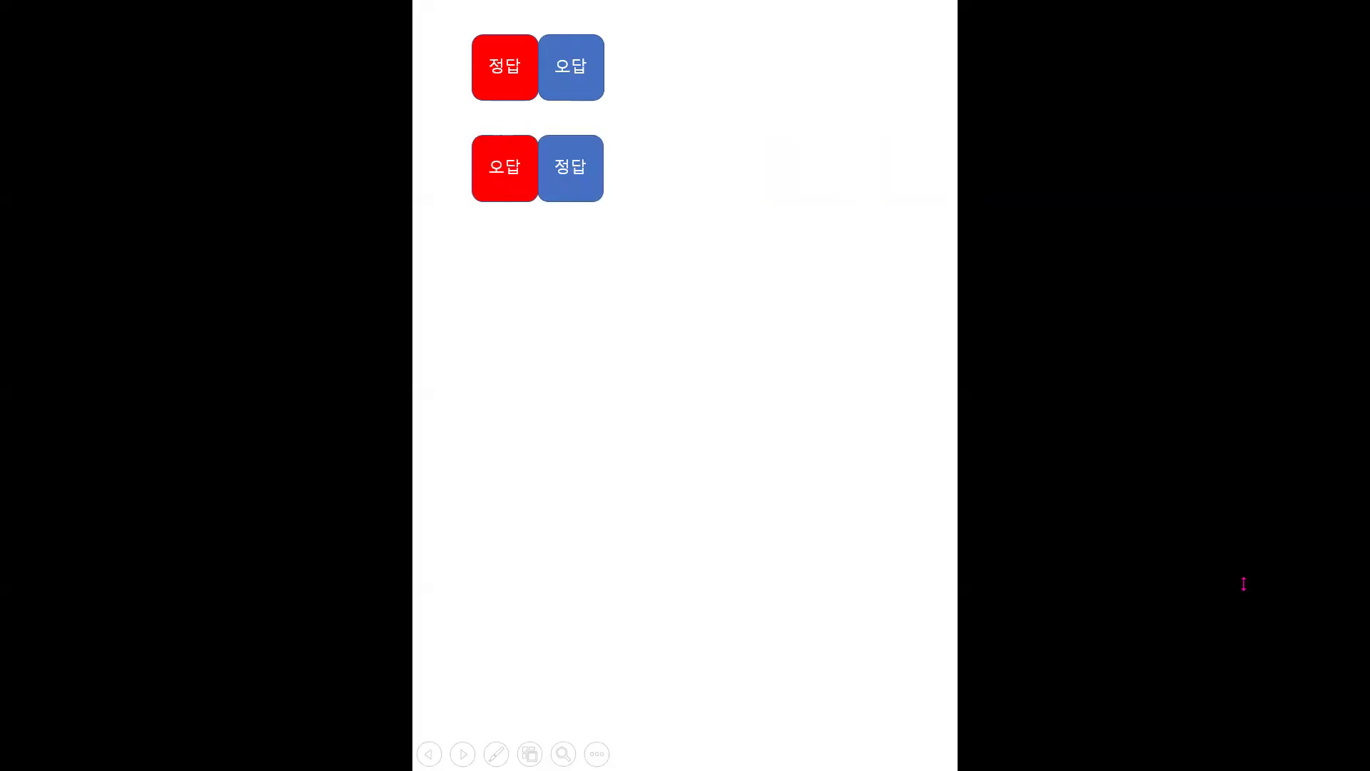
{"action": "key", "text": "Escape"}
- Set the Stretch entrance effect that restores the second row's red square to 왼쪽에서 (From Left)
{"action": "left_click", "coordinate": [1236, 685]}
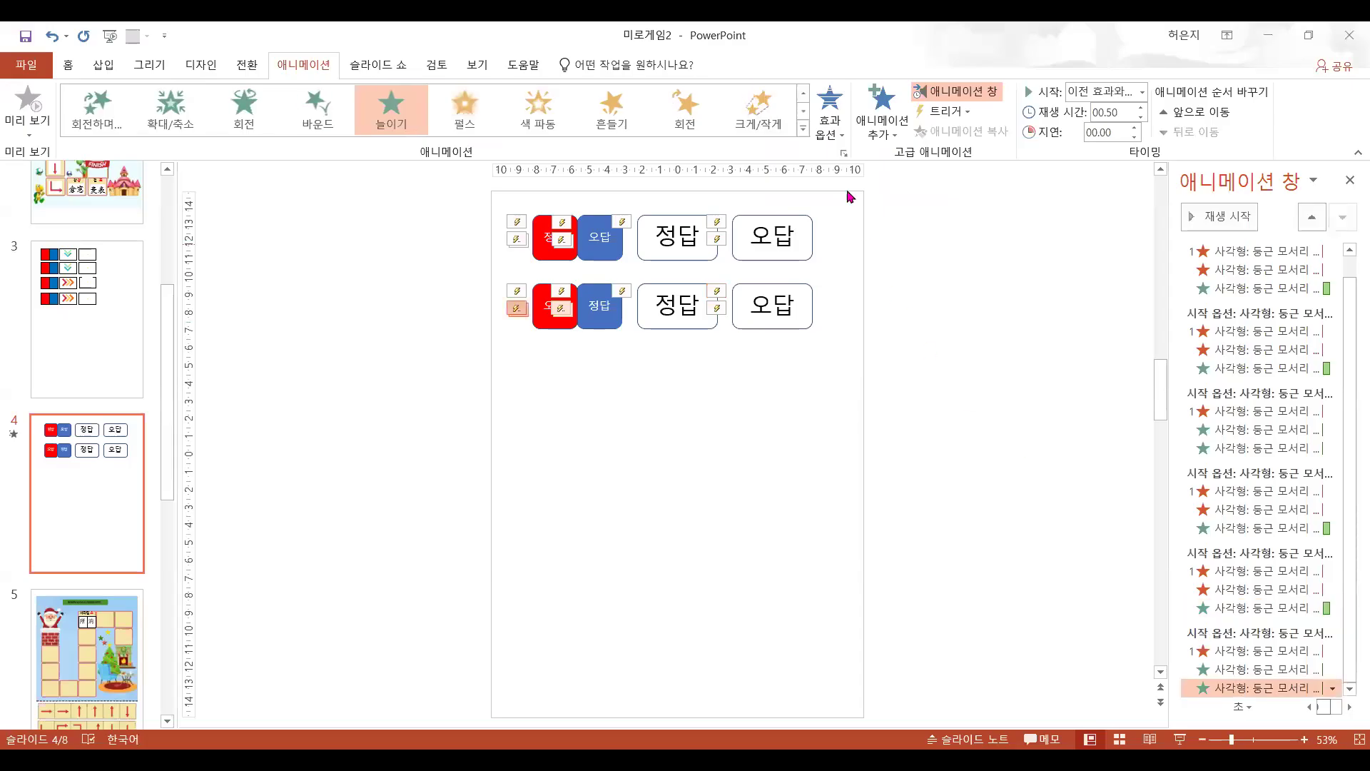
{"action": "left_click", "coordinate": [830, 125]}
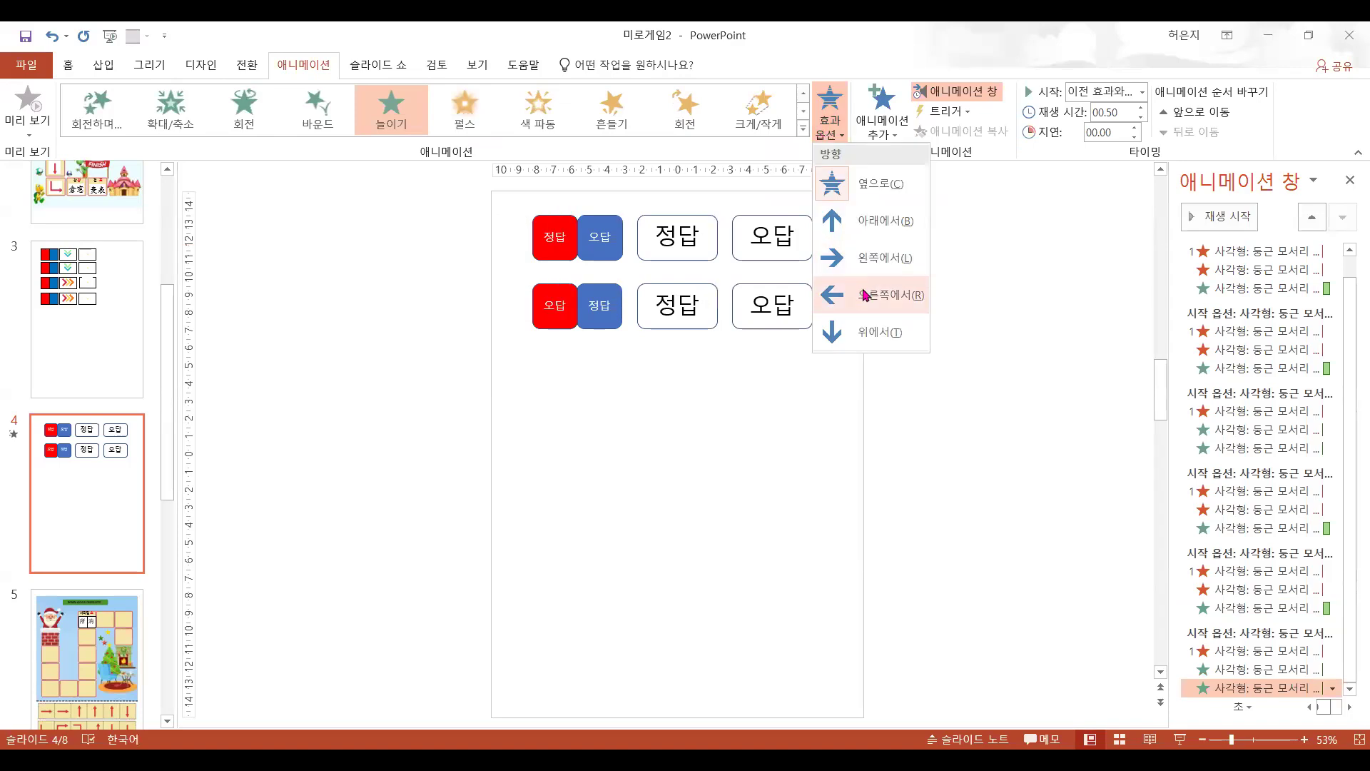
{"action": "left_click", "coordinate": [1254, 690]}
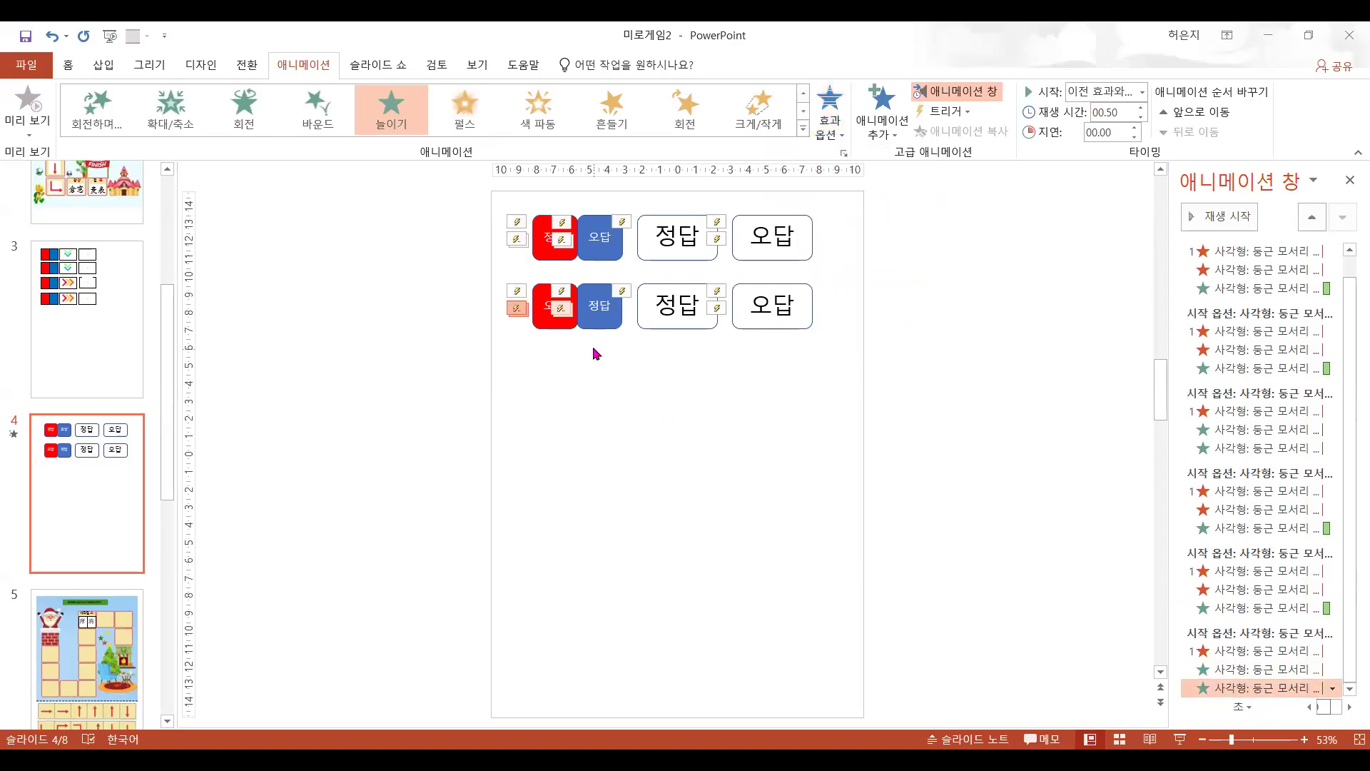
{"action": "left_click", "coordinate": [830, 121]}
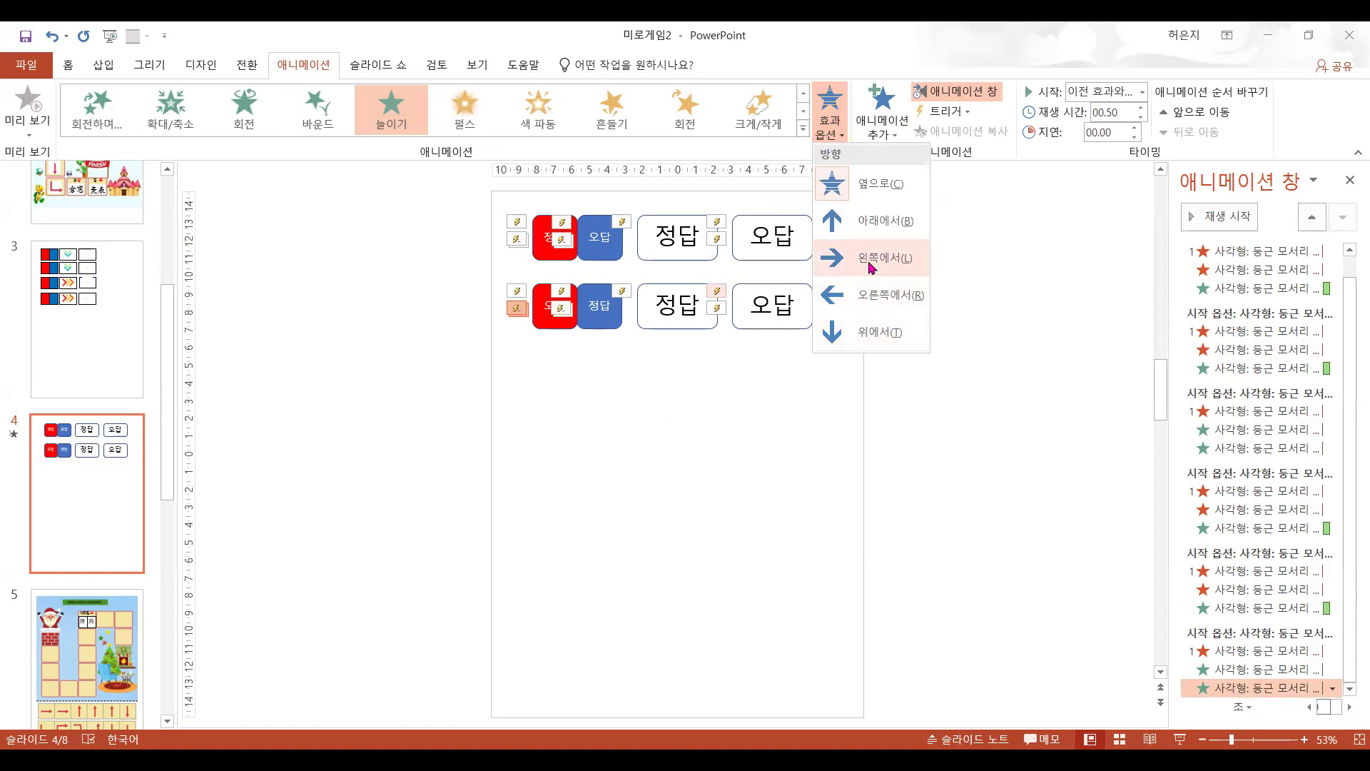
{"action": "left_click", "coordinate": [867, 258]}
- Set the Stretch entrance effect that restores the second row's blue square to 오른쪽에서 (From Right)
{"action": "left_click", "coordinate": [1190, 670]}
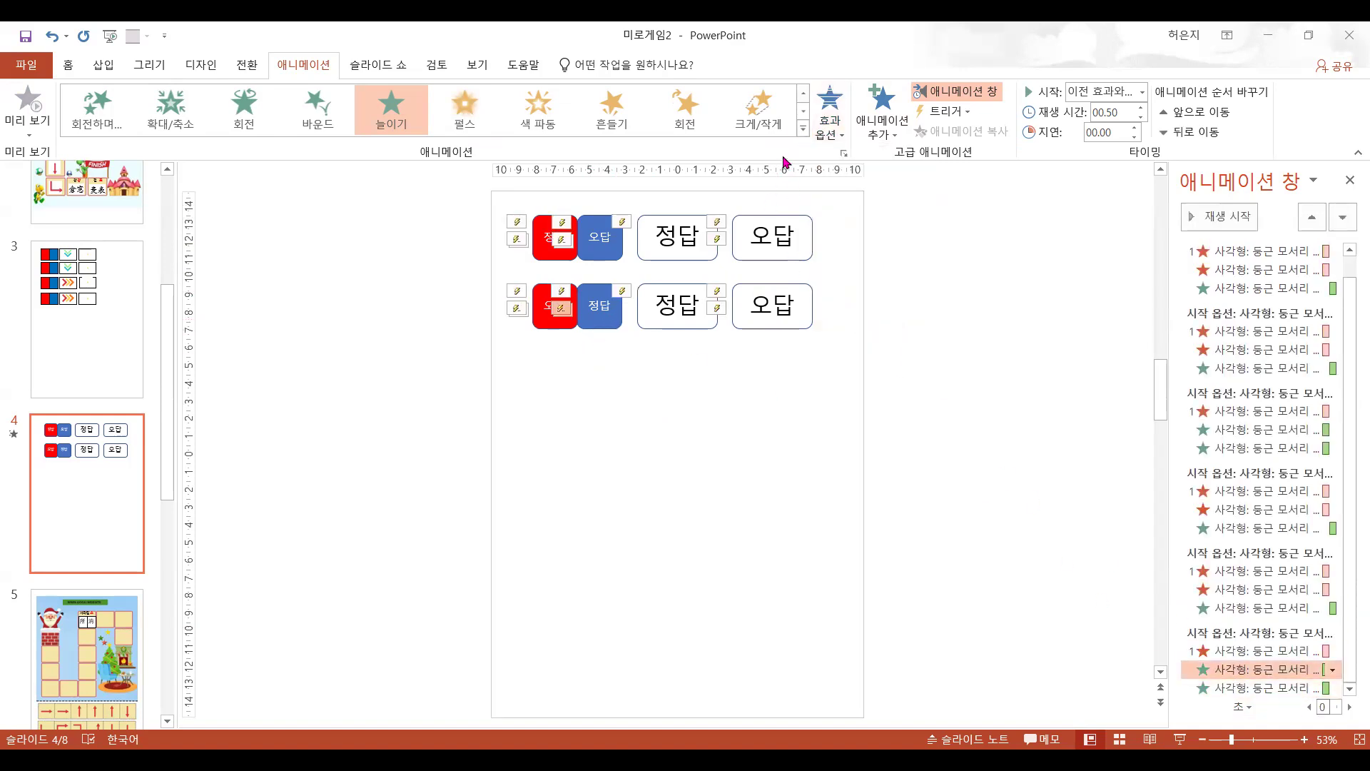
{"action": "left_click", "coordinate": [830, 123]}
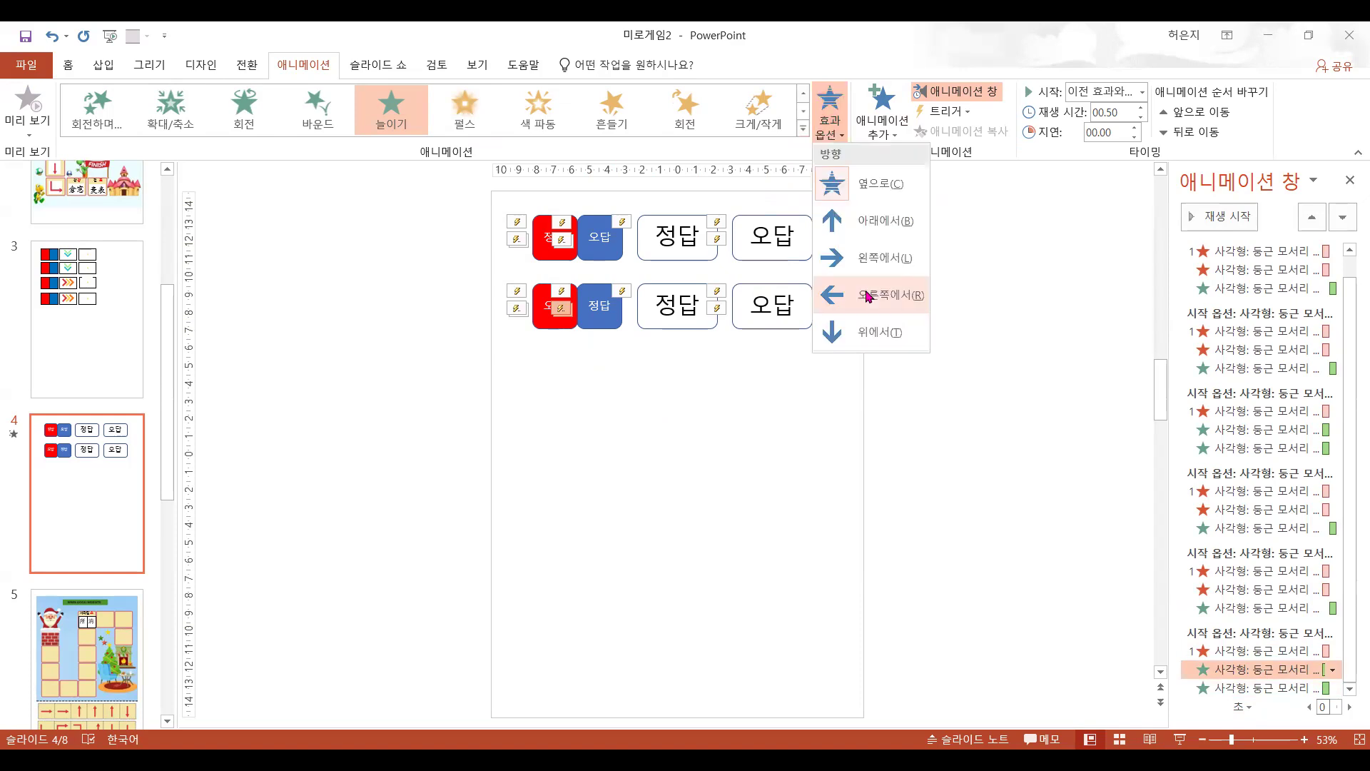
{"action": "left_click", "coordinate": [867, 294]}
- Replay slide 4 as a slide show and test the second row's red 오답 square and 오답 tile twice
{"action": "left_click", "coordinate": [1178, 737]}
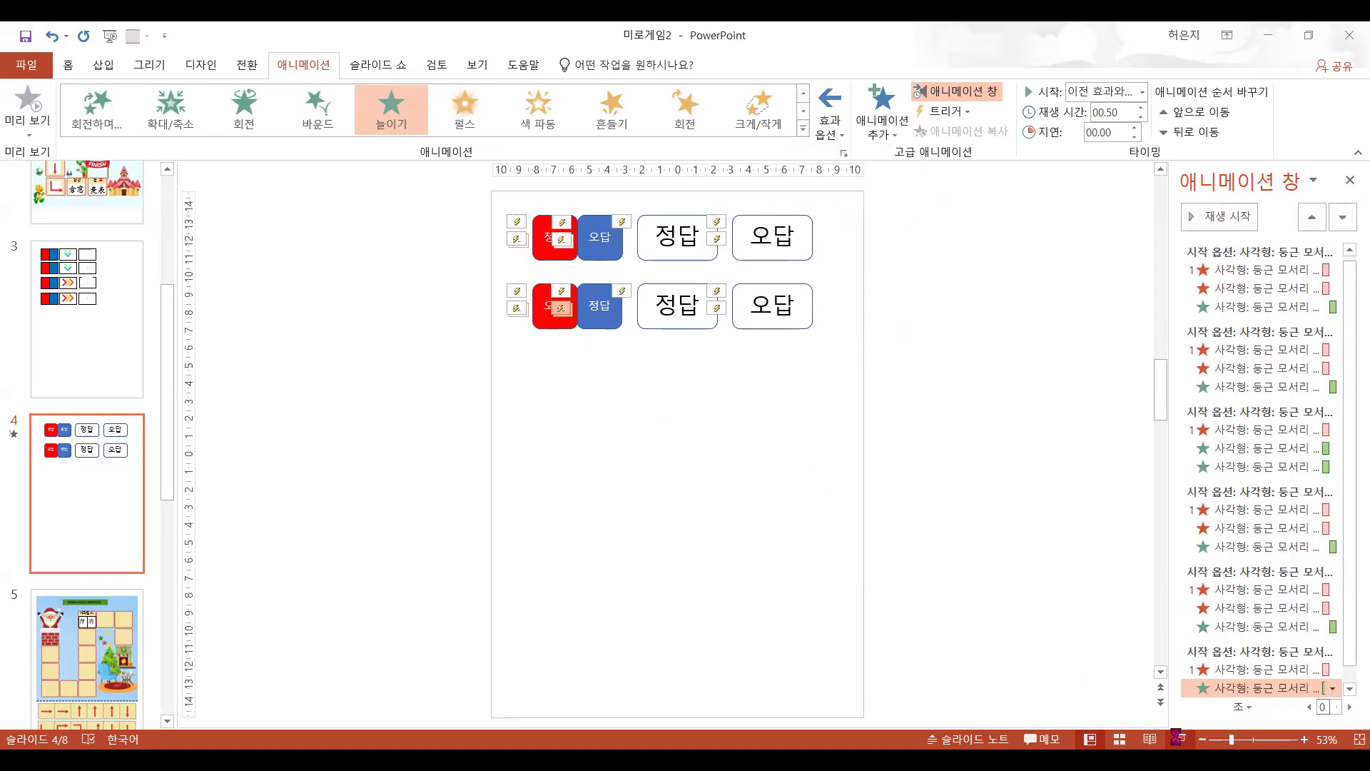
{"action": "left_click", "coordinate": [503, 192]}
{"action": "left_click", "coordinate": [835, 182]}
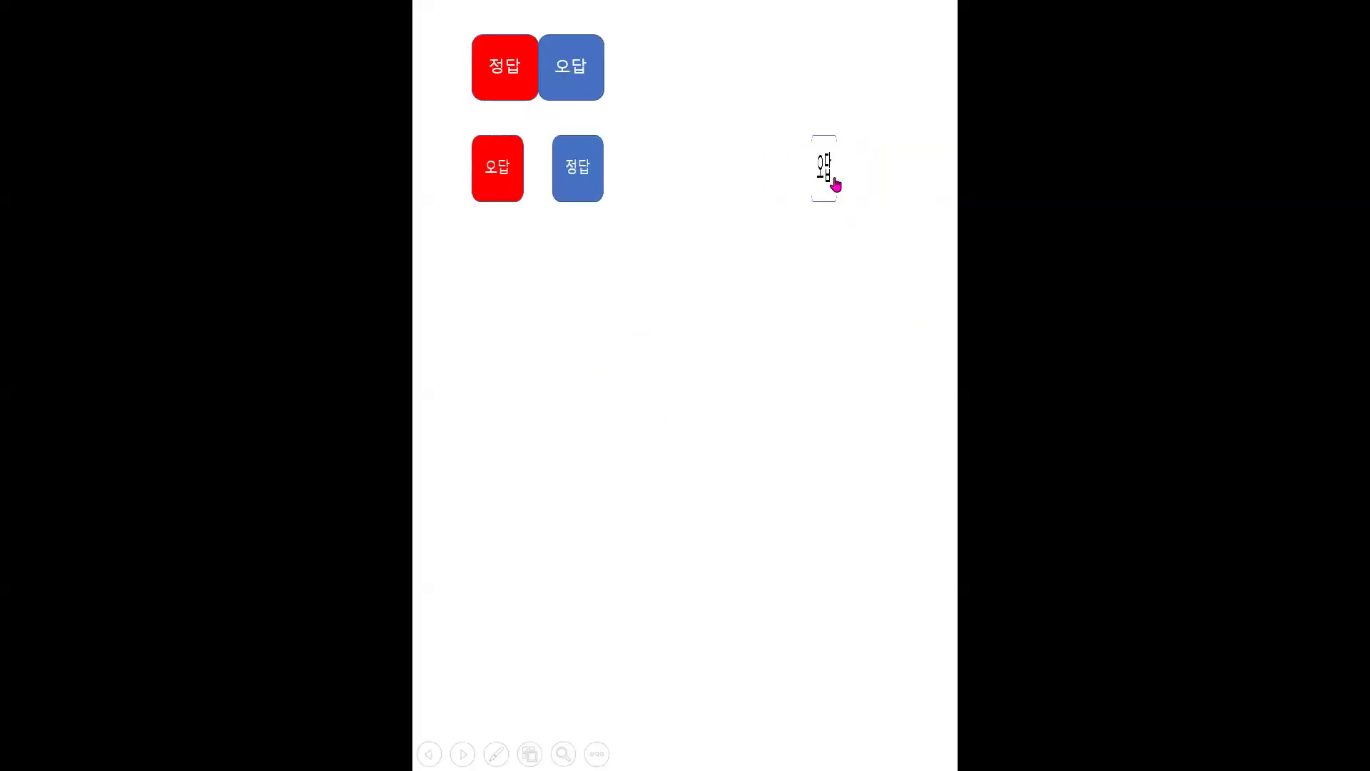
{"action": "left_click", "coordinate": [524, 180]}
{"action": "left_click", "coordinate": [826, 181]}
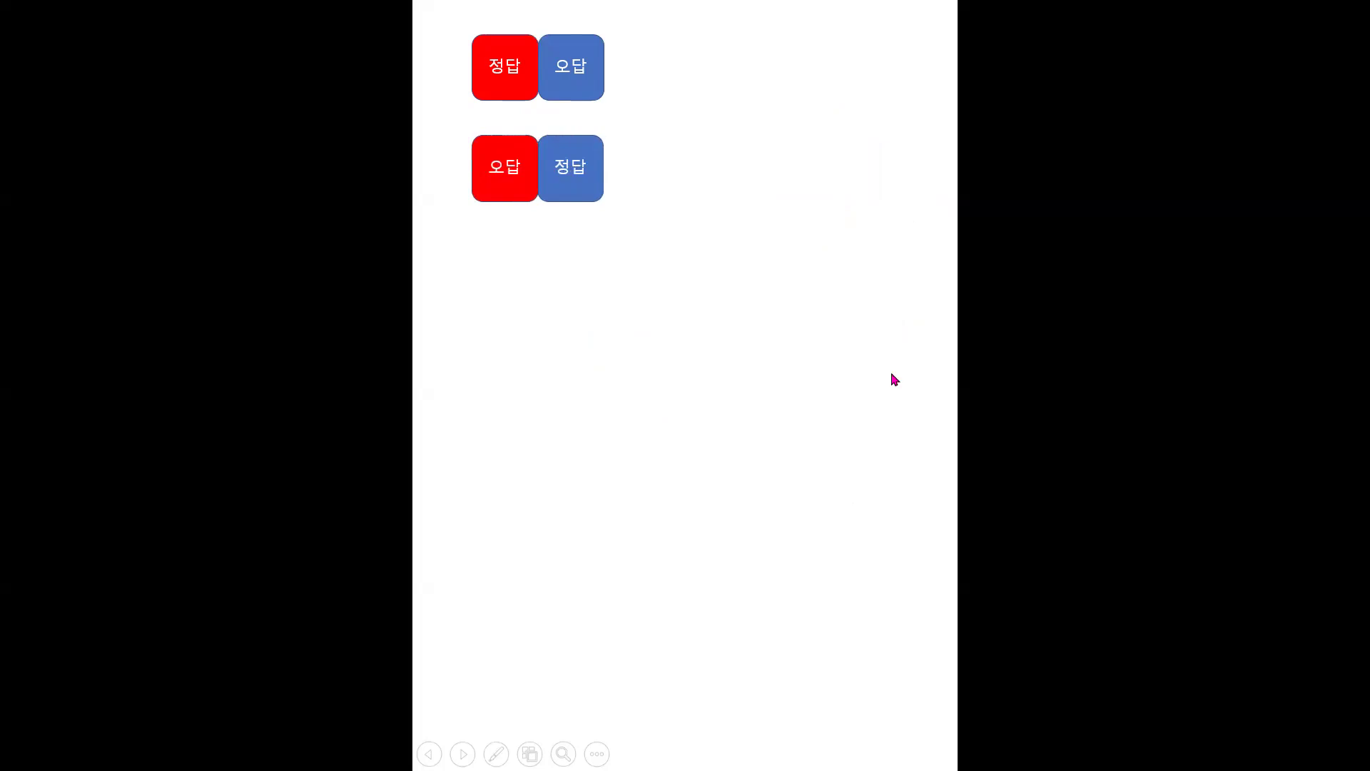
{"action": "key", "text": "Escape"}
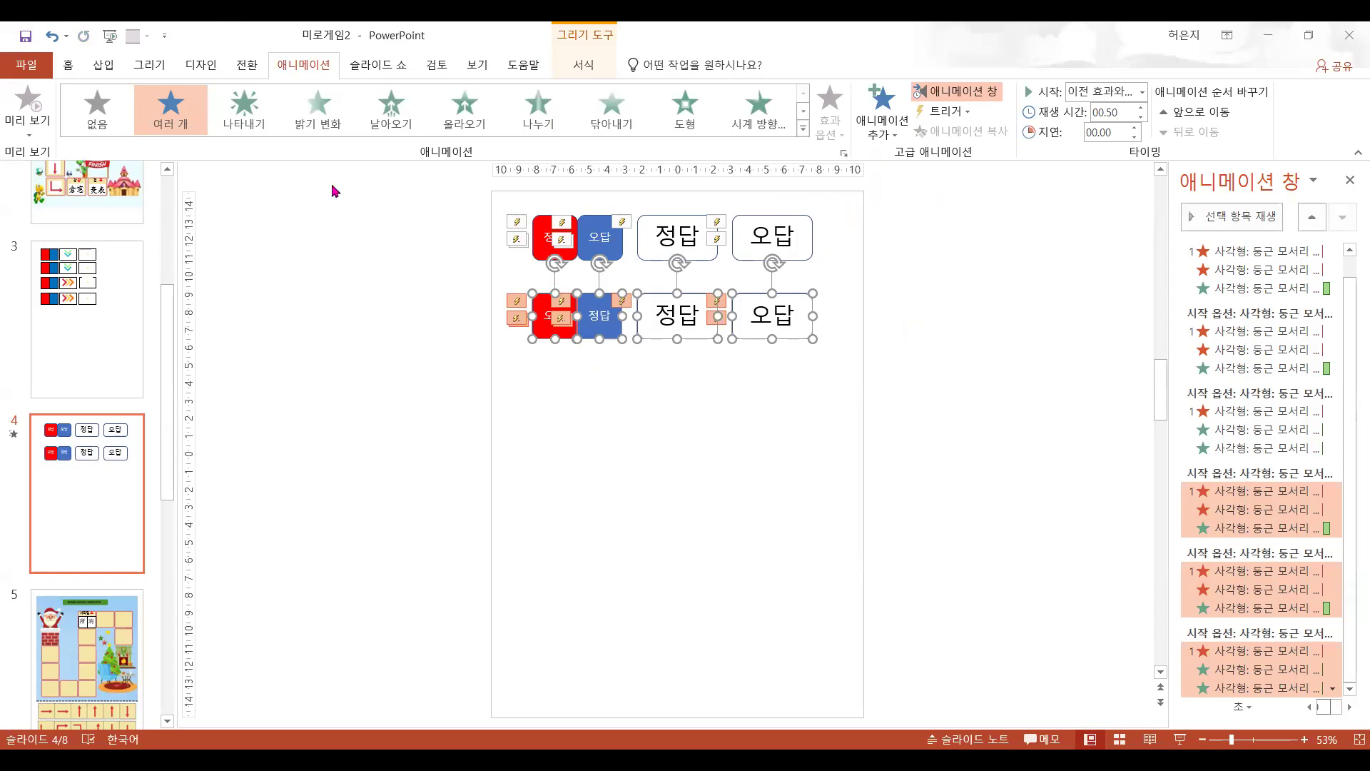
- Change the second row's red and blue rounded squares to the plain rectangle shape
{"action": "left_click", "coordinate": [585, 336]}
{"action": "left_click", "coordinate": [561, 336]}
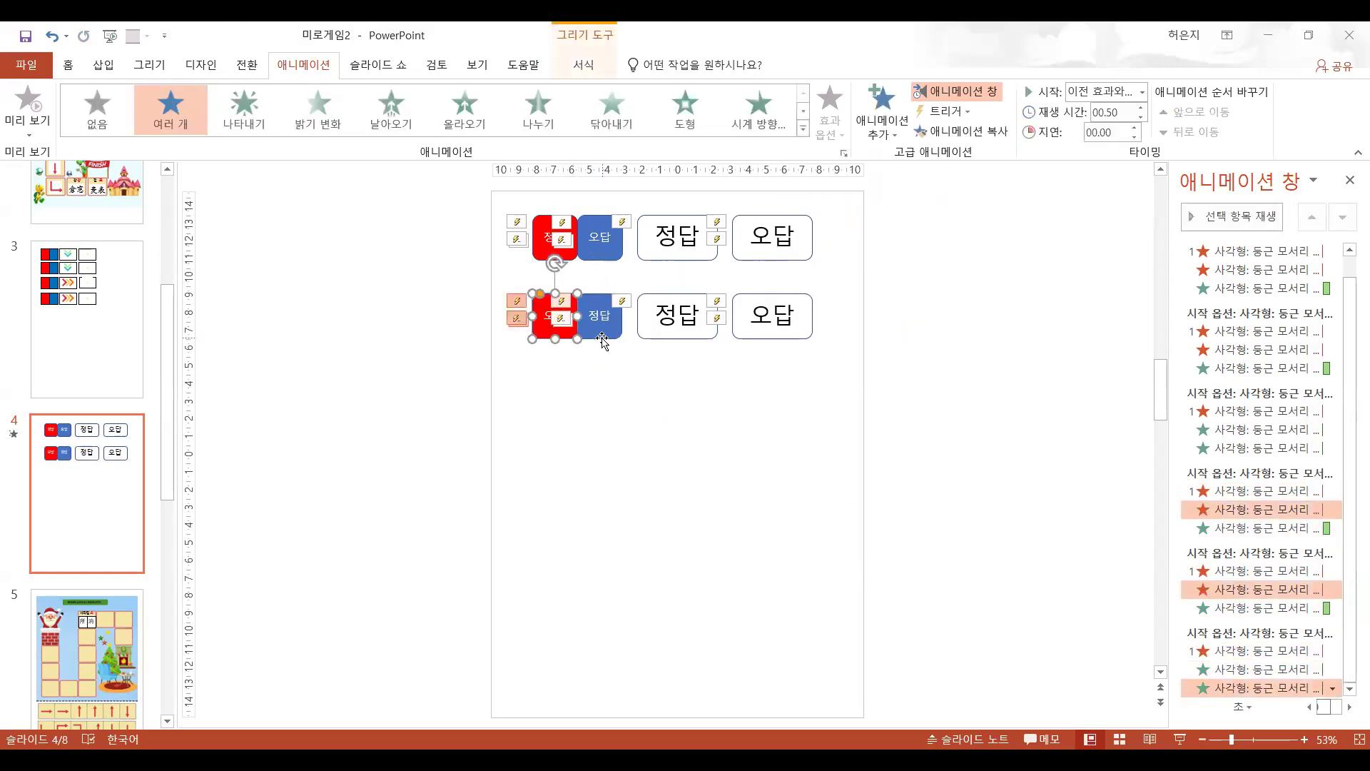
{"action": "left_click", "coordinate": [603, 335], "text": "shift"}
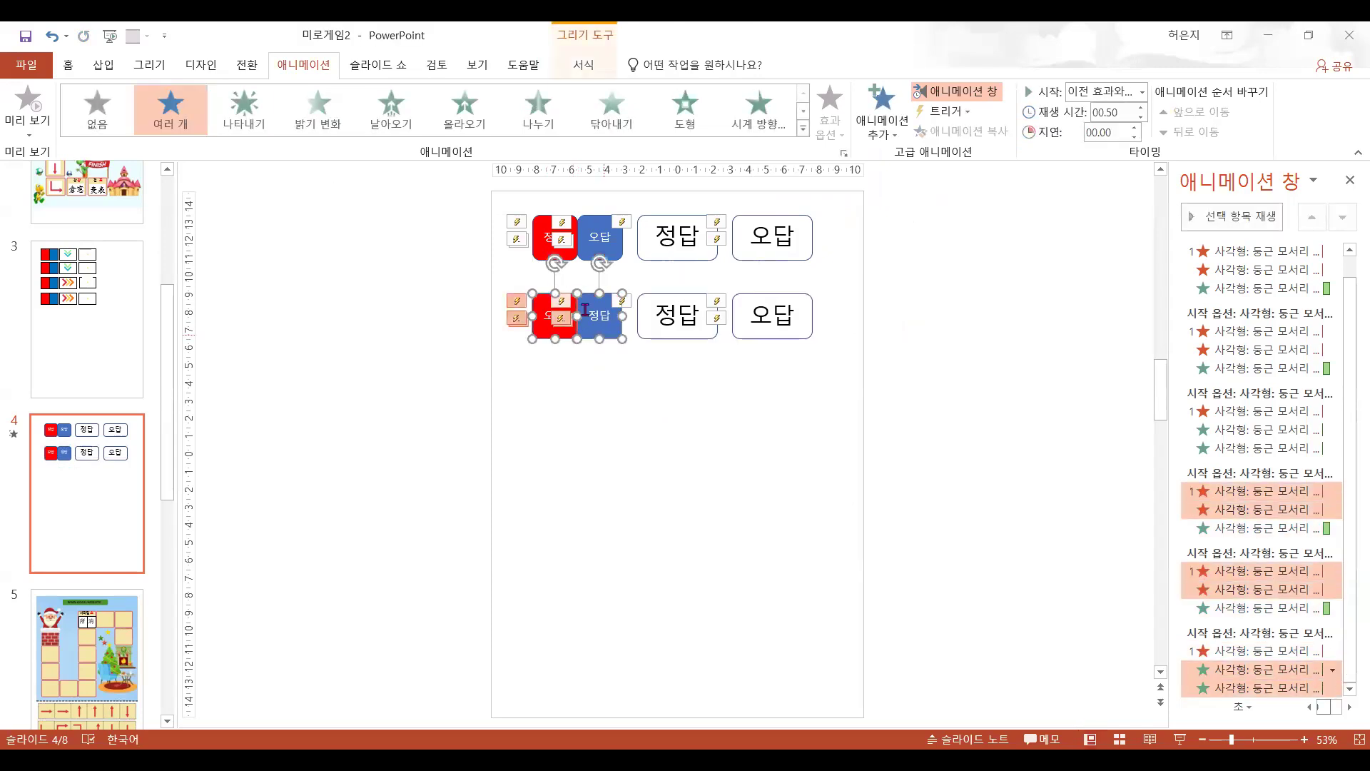
{"action": "left_click", "coordinate": [600, 69]}
{"action": "left_click", "coordinate": [170, 91]}
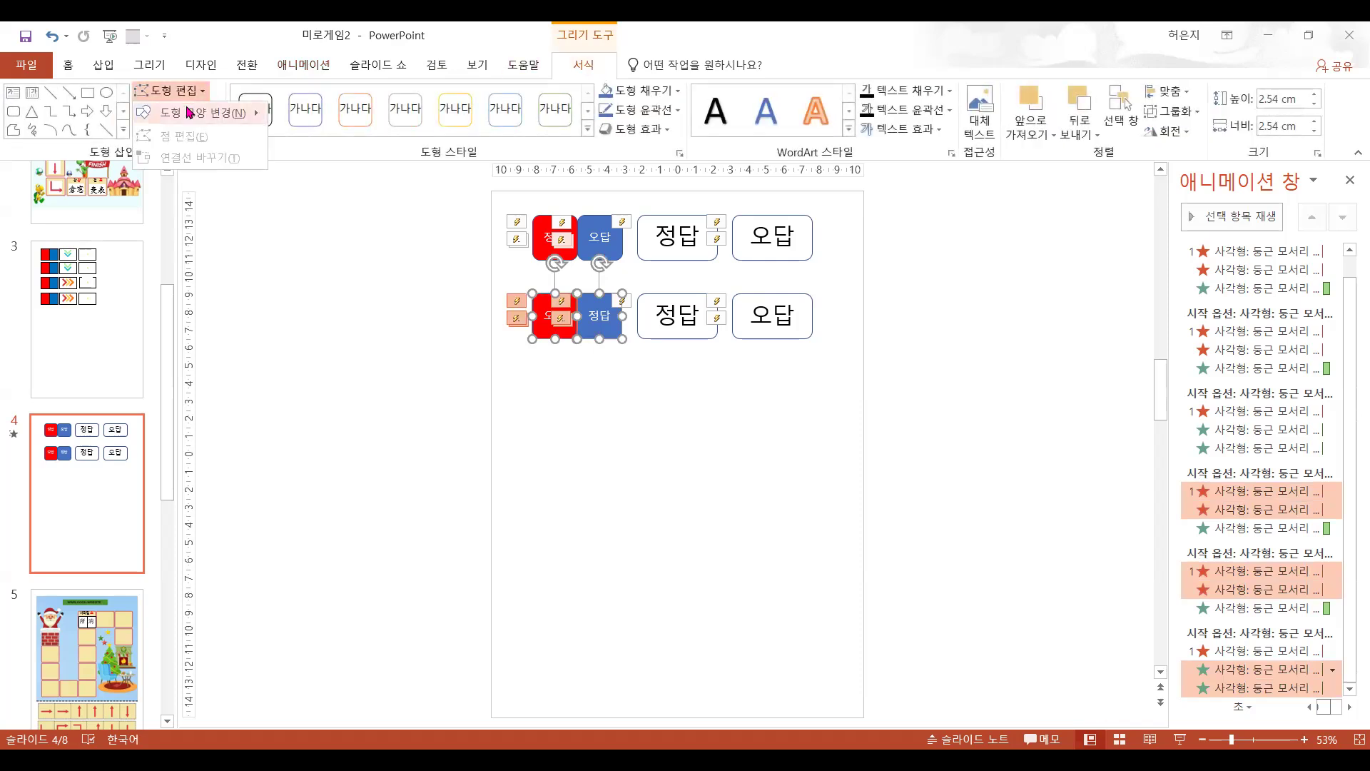
{"action": "mouse_move", "coordinate": [252, 114]}
{"action": "left_click", "coordinate": [278, 134]}
{"action": "left_click", "coordinate": [655, 436]}
- Change the second row's white 정답 and 오답 tiles to the plain rectangle shape
{"action": "left_click", "coordinate": [585, 335]}
{"action": "left_click", "coordinate": [658, 334]}
{"action": "left_click", "coordinate": [772, 318], "text": "shift"}
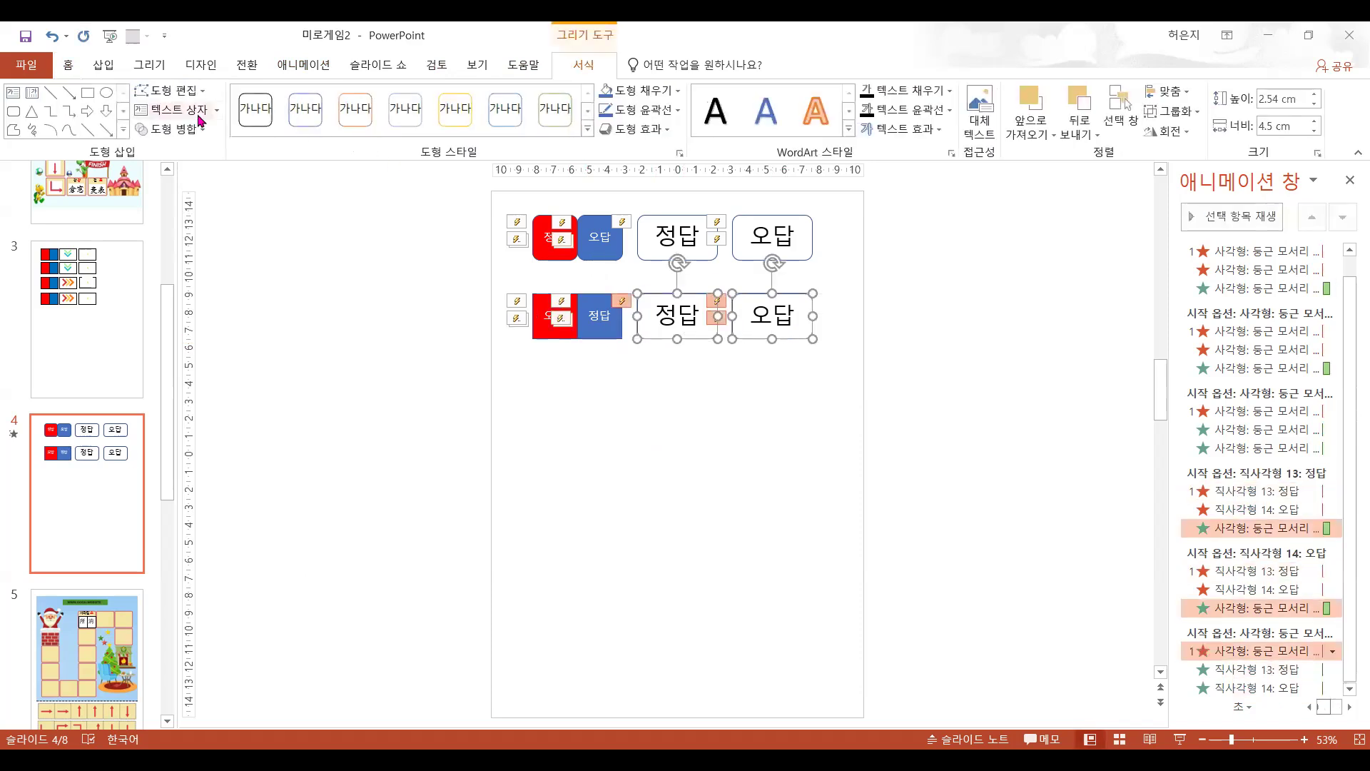
{"action": "left_click", "coordinate": [170, 90]}
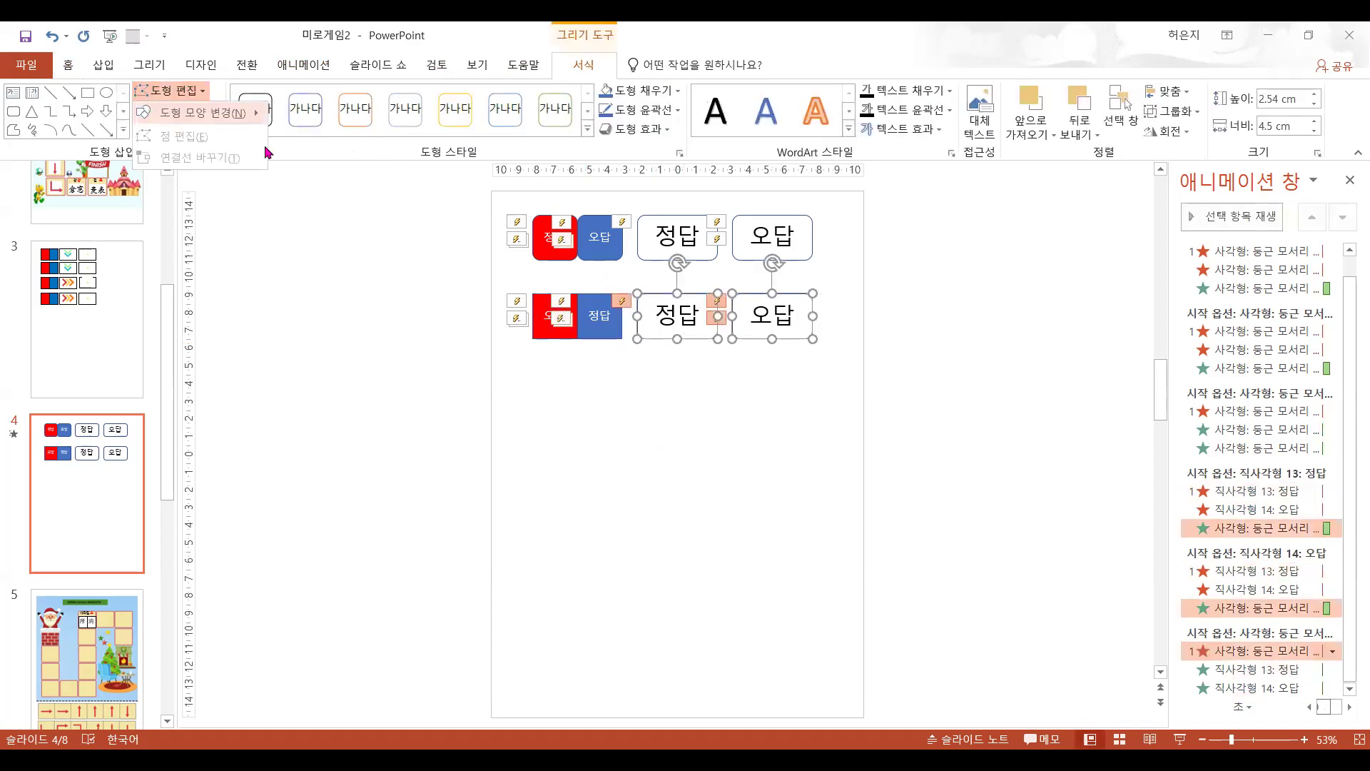
{"action": "left_click", "coordinate": [772, 492]}
- Change all four rounded shapes of the first row to the plain rectangle shape
{"action": "left_click", "coordinate": [677, 242]}
{"action": "left_click", "coordinate": [772, 241], "text": "shift"}
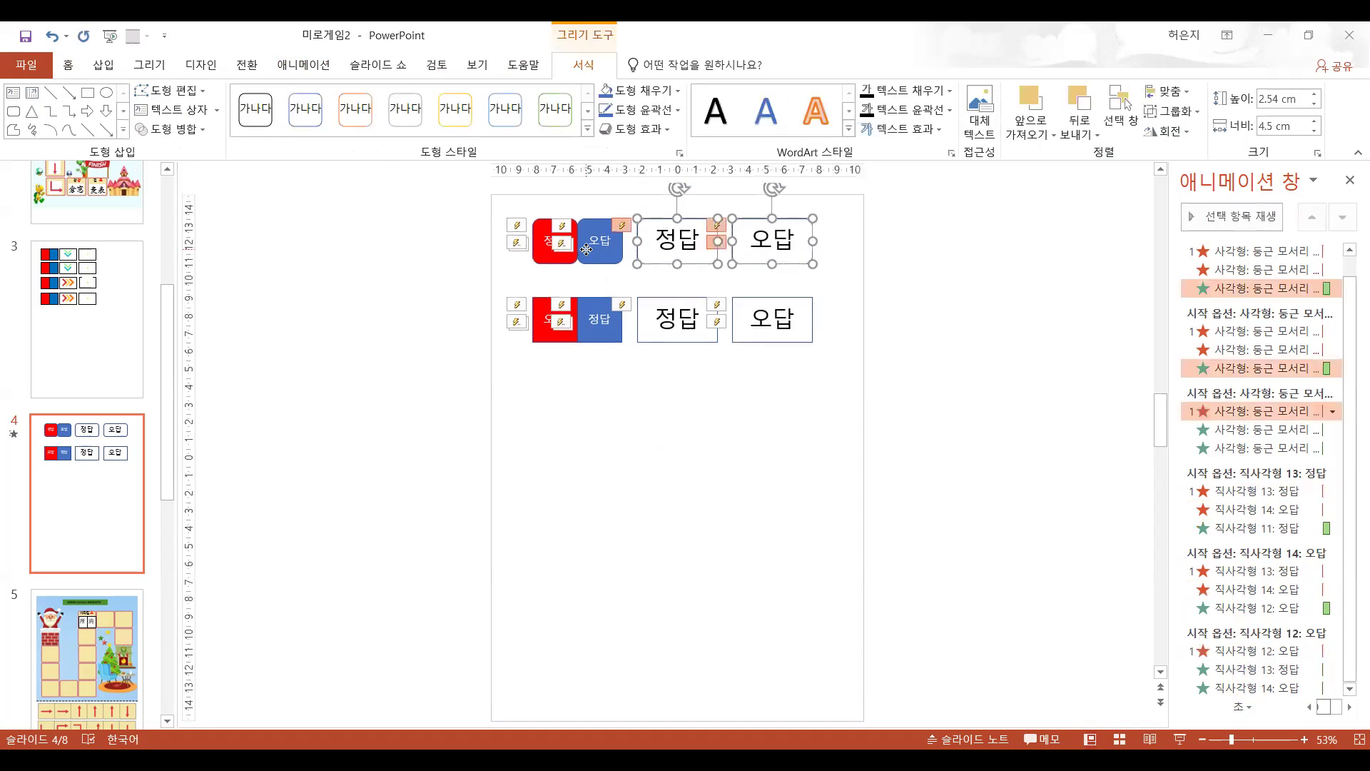
{"action": "left_click", "coordinate": [601, 246], "text": "shift"}
{"action": "left_click", "coordinate": [550, 250], "text": "shift"}
{"action": "left_click", "coordinate": [172, 90]}
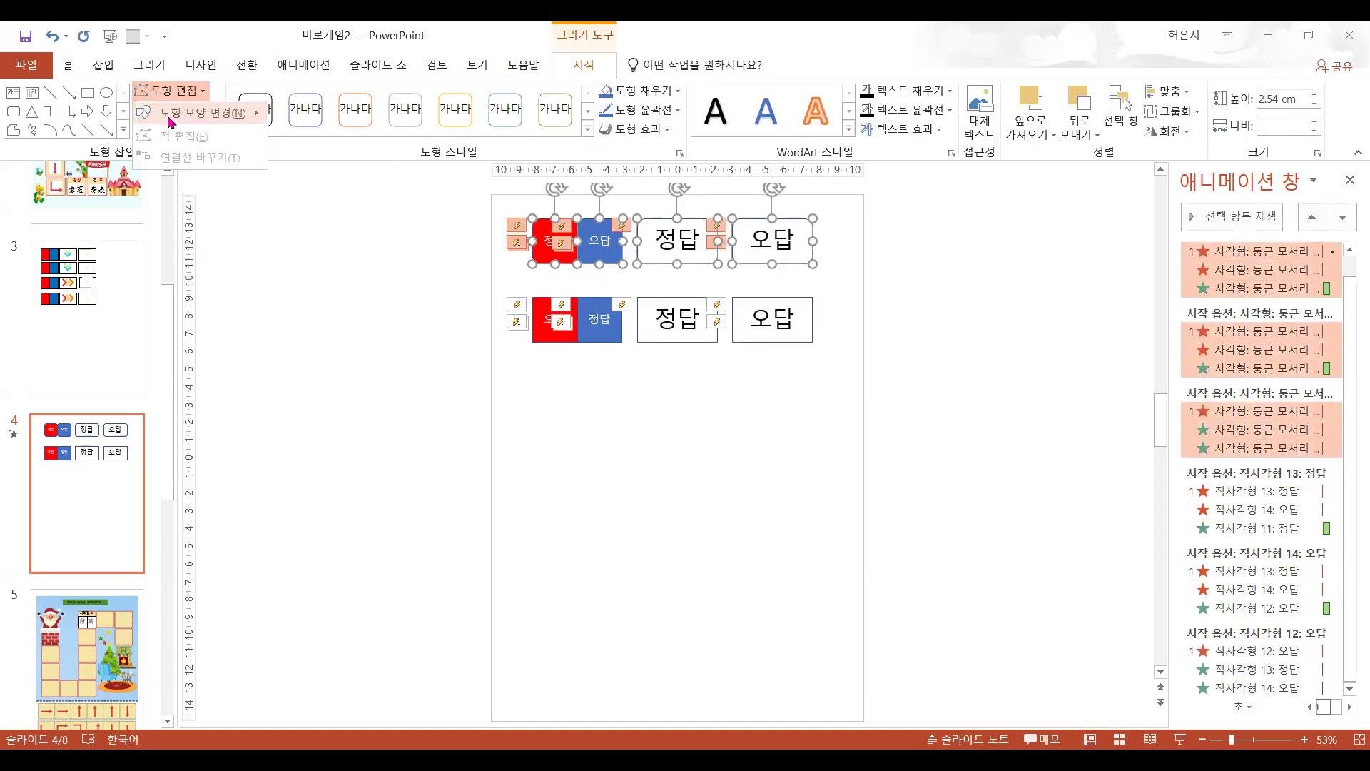
{"action": "left_click", "coordinate": [660, 477]}
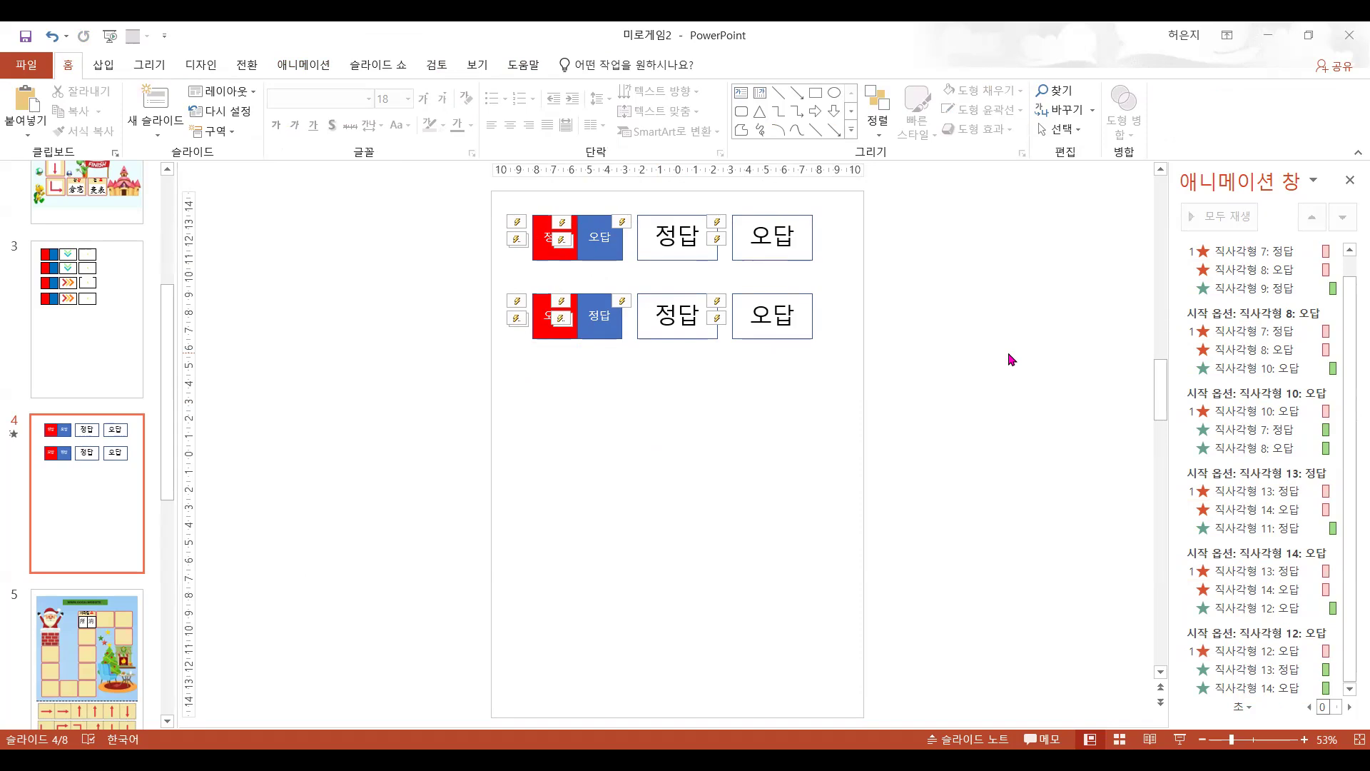
- Replace the text of the second row's white tiles: 정답 with → and 오답 with X
{"action": "double_click", "coordinate": [667, 315]}
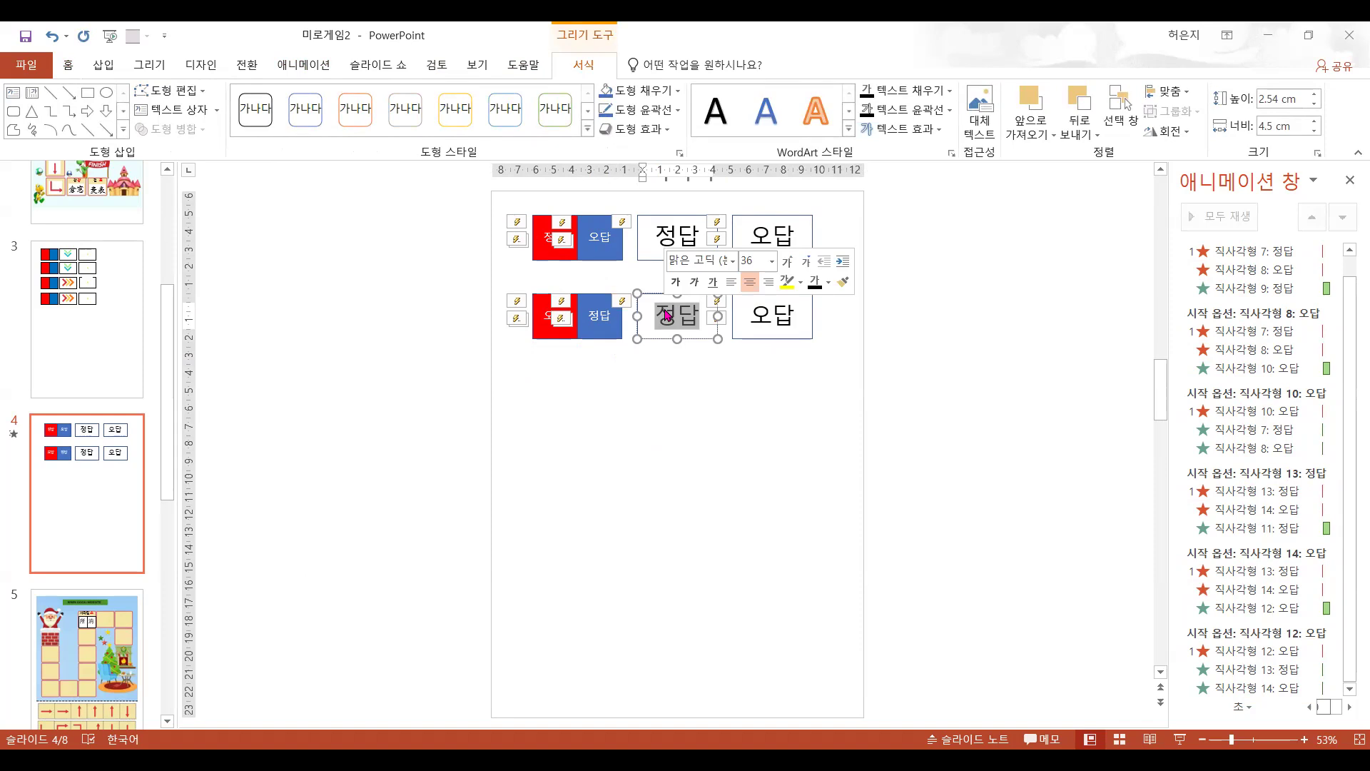
{"action": "type", "text": "-"}
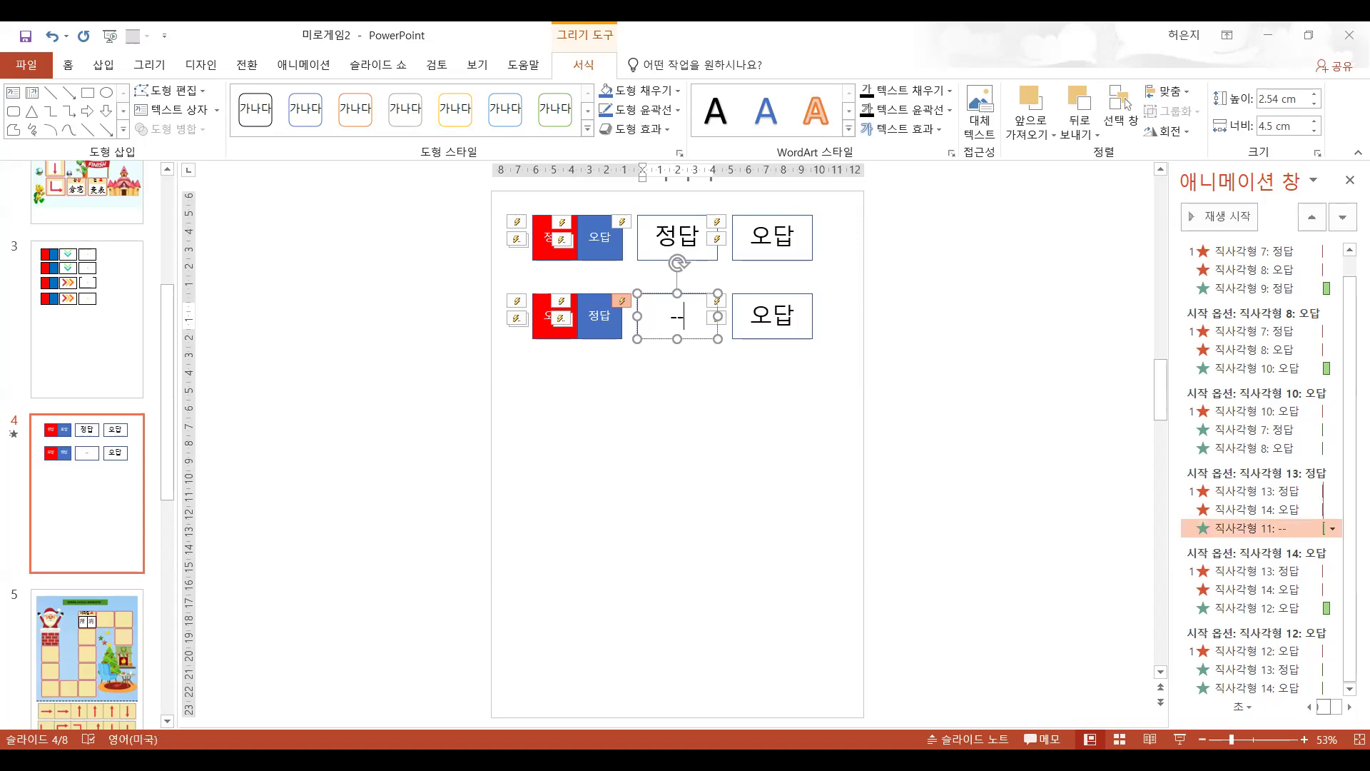
{"action": "type", "text": "->"}
{"action": "double_click", "coordinate": [775, 316]}
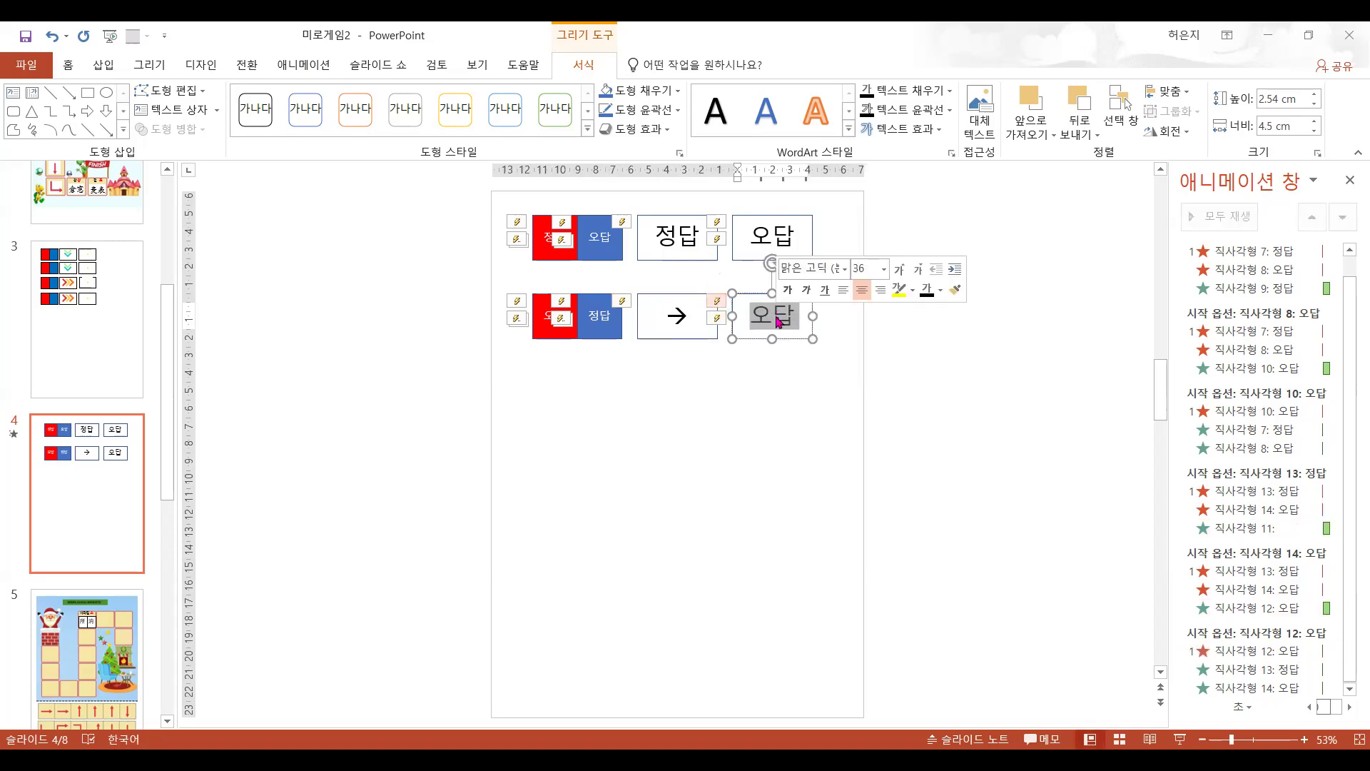
{"action": "type", "text": "X"}
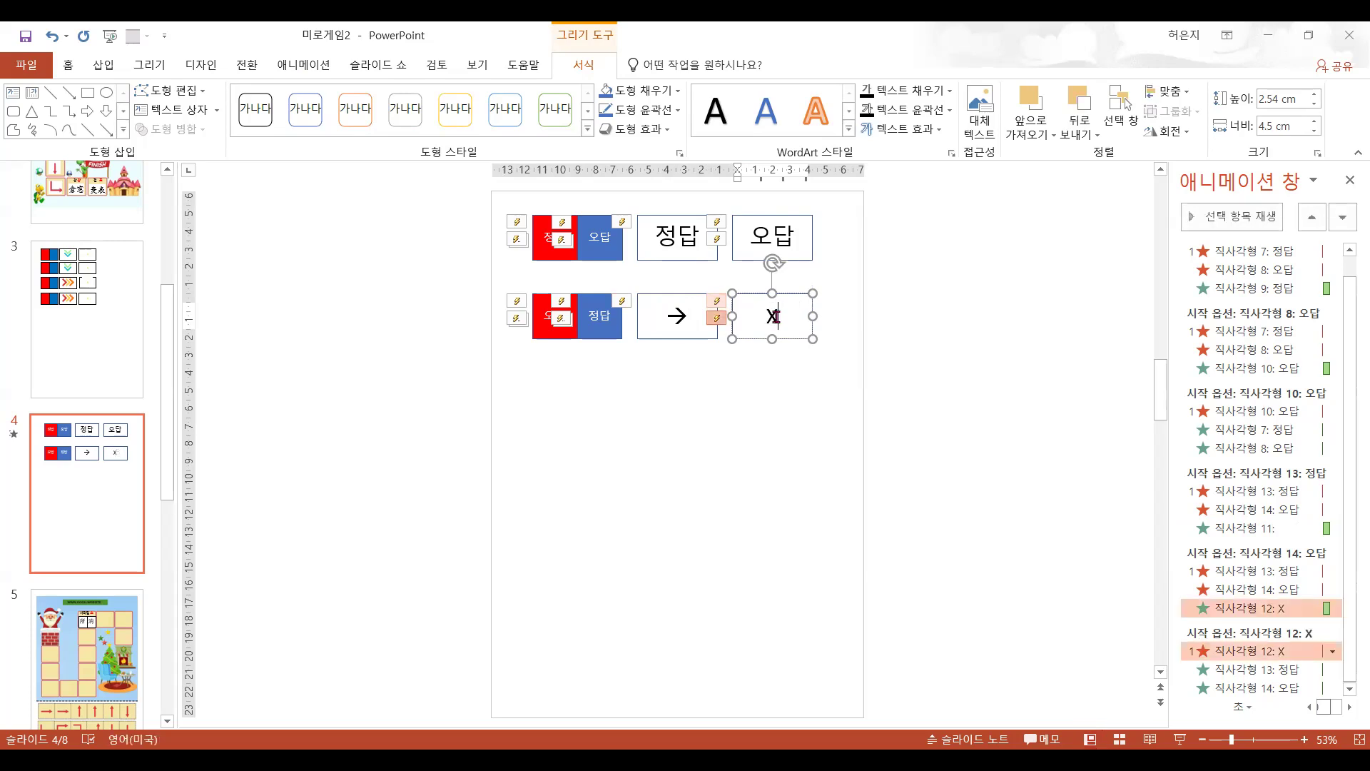
{"action": "left_click", "coordinate": [796, 412]}
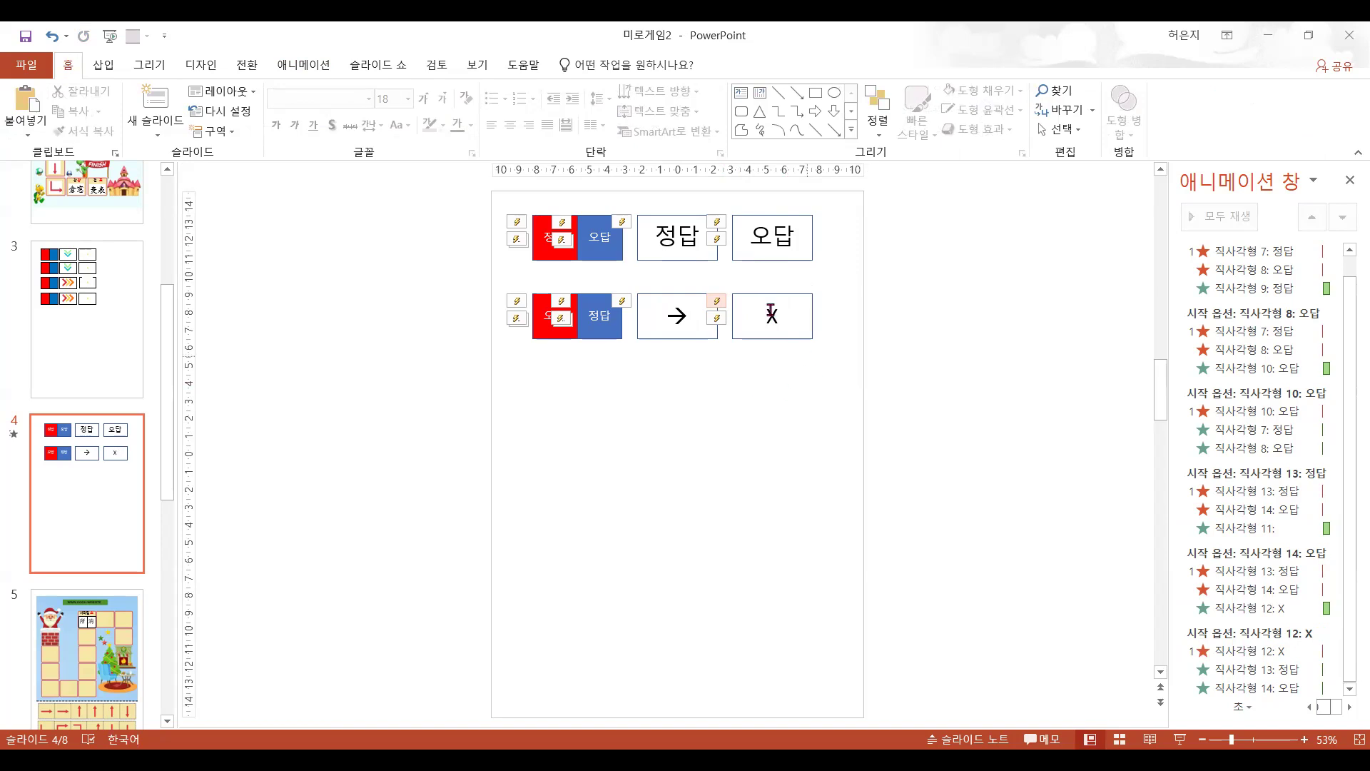
- Replace the 정답 text in the first row's white tile with the ↓ symbol
{"action": "double_click", "coordinate": [682, 238]}
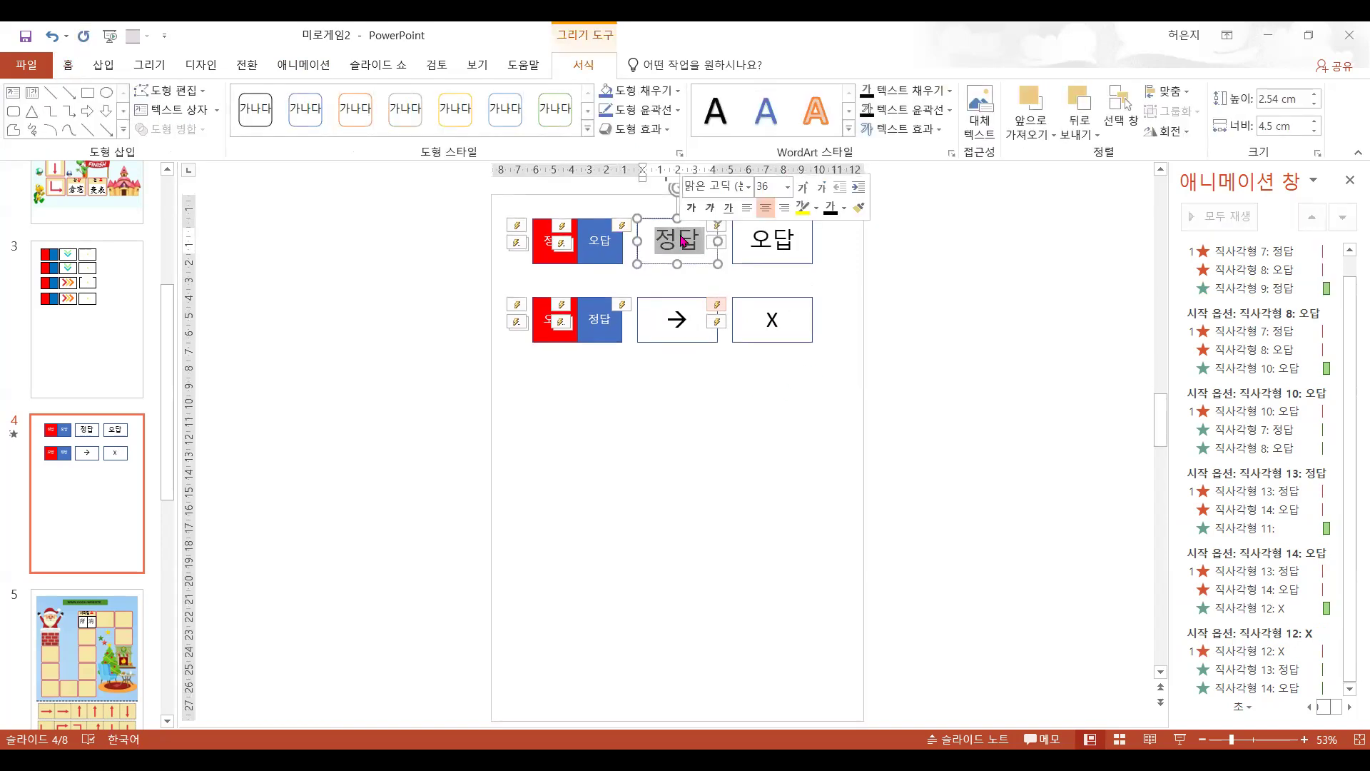
{"action": "type", "text": "--"}
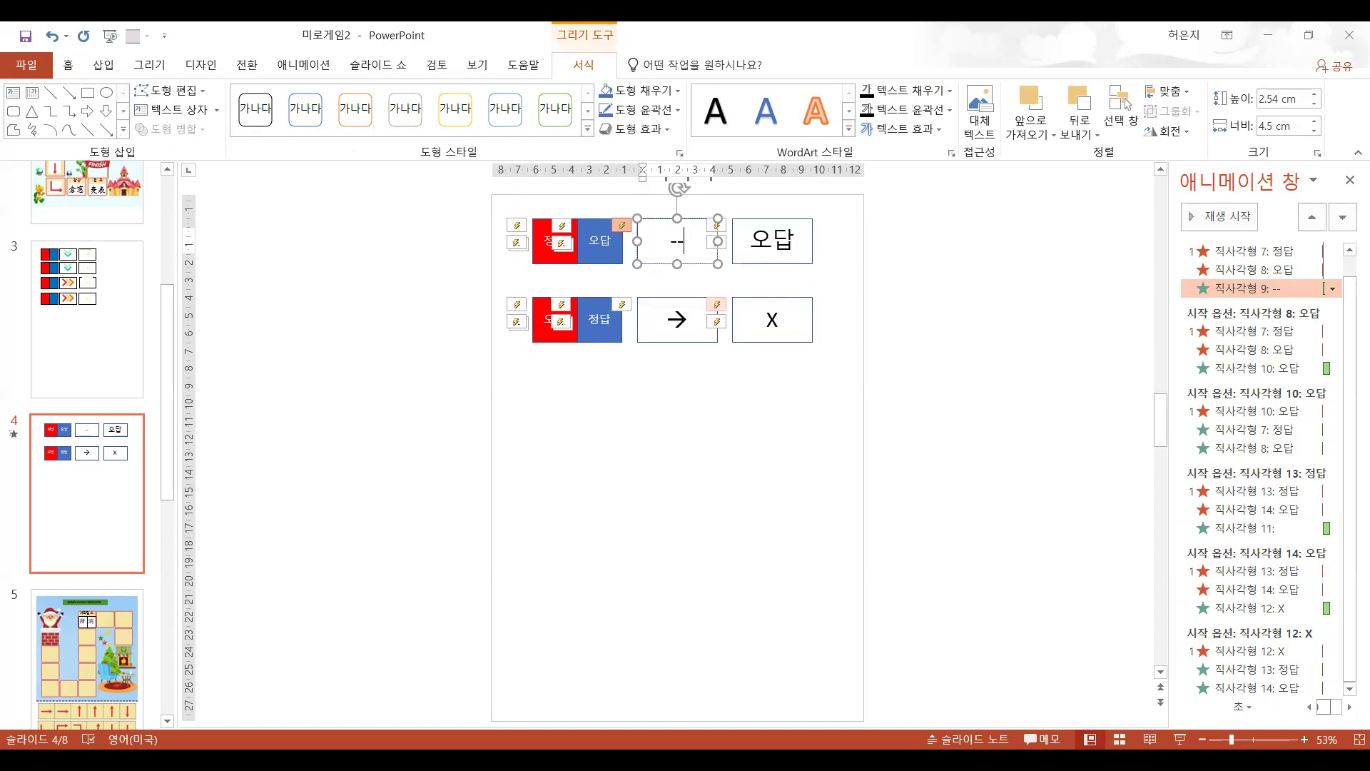
{"action": "type", "text": ">"}
{"action": "key", "text": "ctrl+z"}
{"action": "key", "text": "BackSpace"}
{"action": "key", "text": "BackSpace"}
{"action": "key", "text": "BackSpace"}
{"action": "type", "text": "a"}
{"action": "key", "text": "BackSpace"}
{"action": "type", "text": "ㅁ"}
{"action": "type", "text": "↓"}
{"action": "left_click", "coordinate": [710, 438]}
- Replace the 오답 text in the first row's white tile with X
{"action": "double_click", "coordinate": [760, 238]}
{"action": "type", "text": "X"}
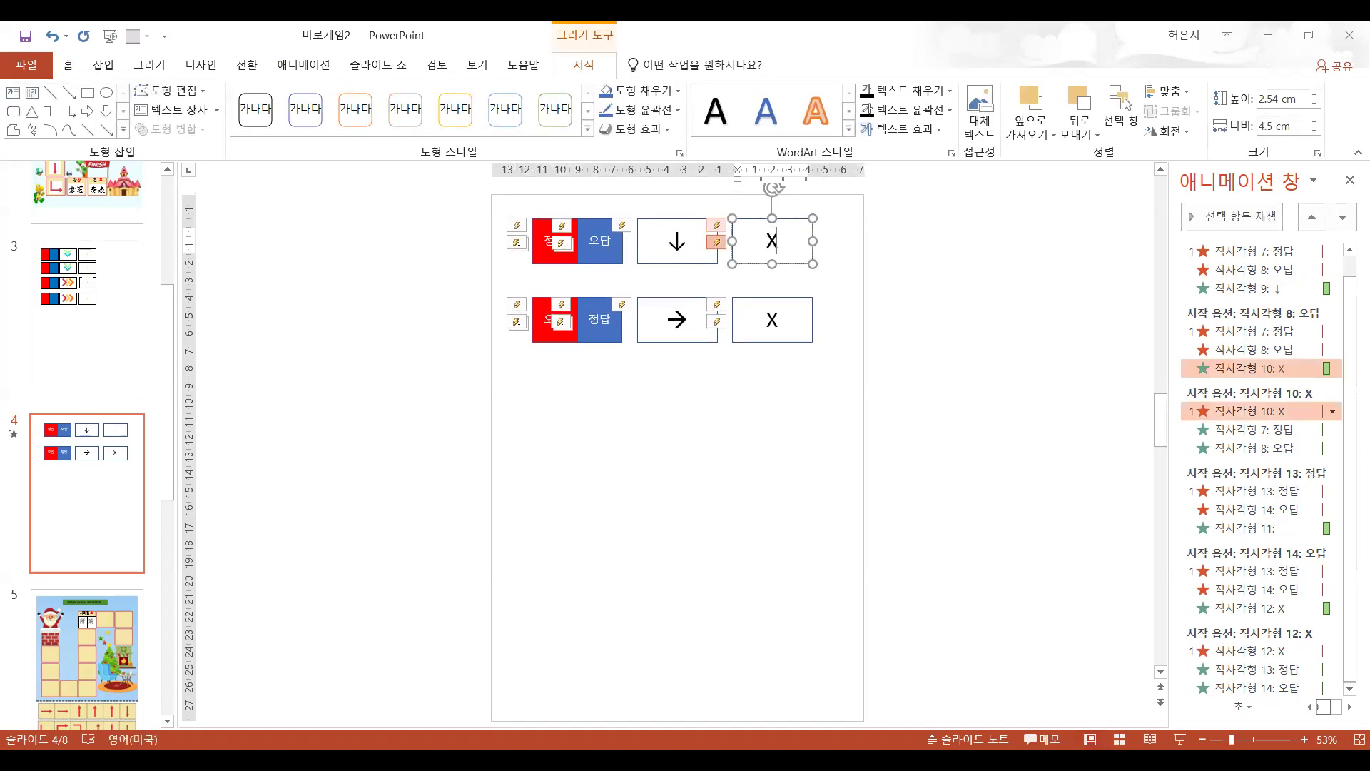
{"action": "left_click", "coordinate": [759, 416]}
{"action": "left_click_drag", "start_coordinate": [887, 423], "coordinate": [618, 358]}
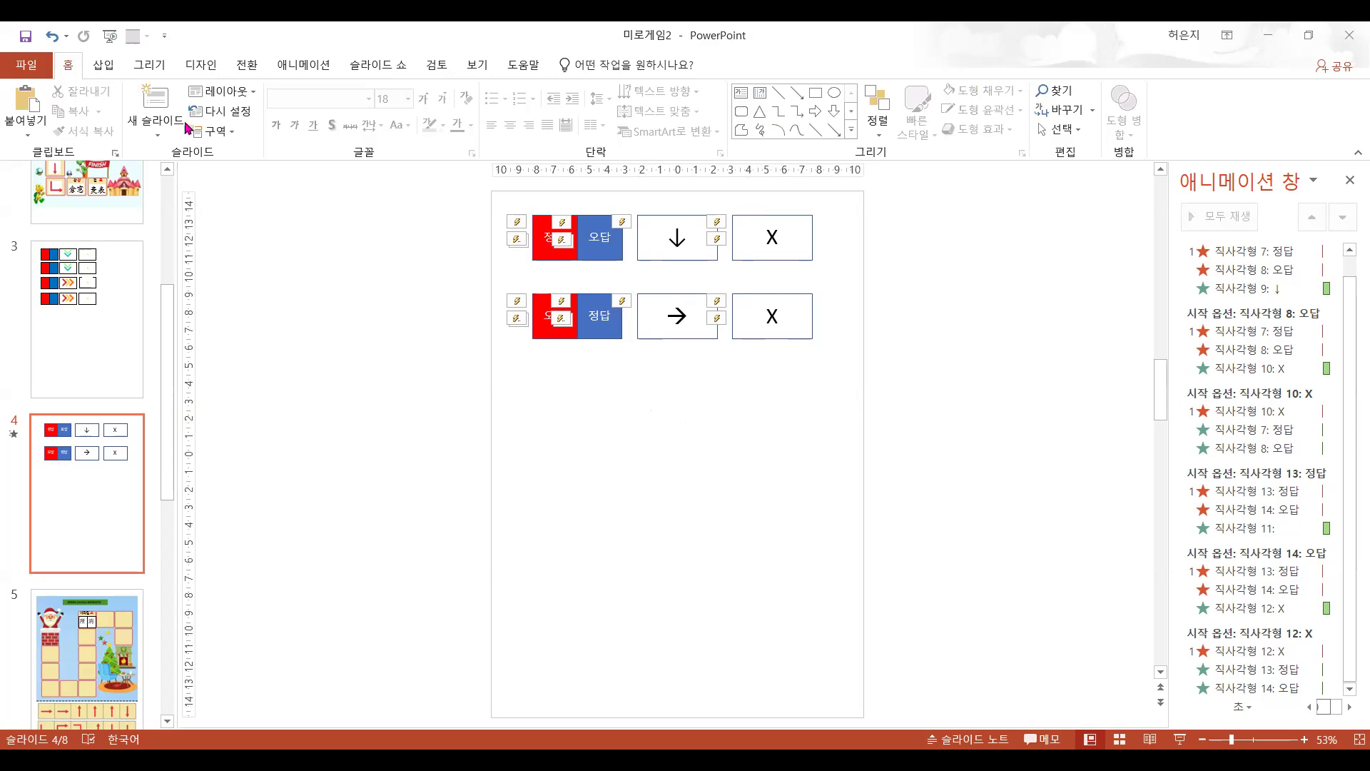
- Draw a rectangle about 5 cm high and 4.11 cm wide below the second row and place a copy directly beside it
{"action": "left_click", "coordinate": [104, 66]}
{"action": "left_click", "coordinate": [367, 181]}
{"action": "mouse_move", "coordinate": [520, 376]}
{"action": "left_mouse_down"}
{"action": "mouse_move", "coordinate": [592, 464]}
{"action": "mouse_move", "coordinate": [641, 436]}
{"action": "mouse_move", "coordinate": [623, 436]}
{"action": "left_mouse_up"}
{"action": "key", "text": "ctrl+c"}
{"action": "key", "text": "ctrl+v"}
- Fill the left rectangle of the new pair with red
{"action": "left_click", "coordinate": [571, 435]}
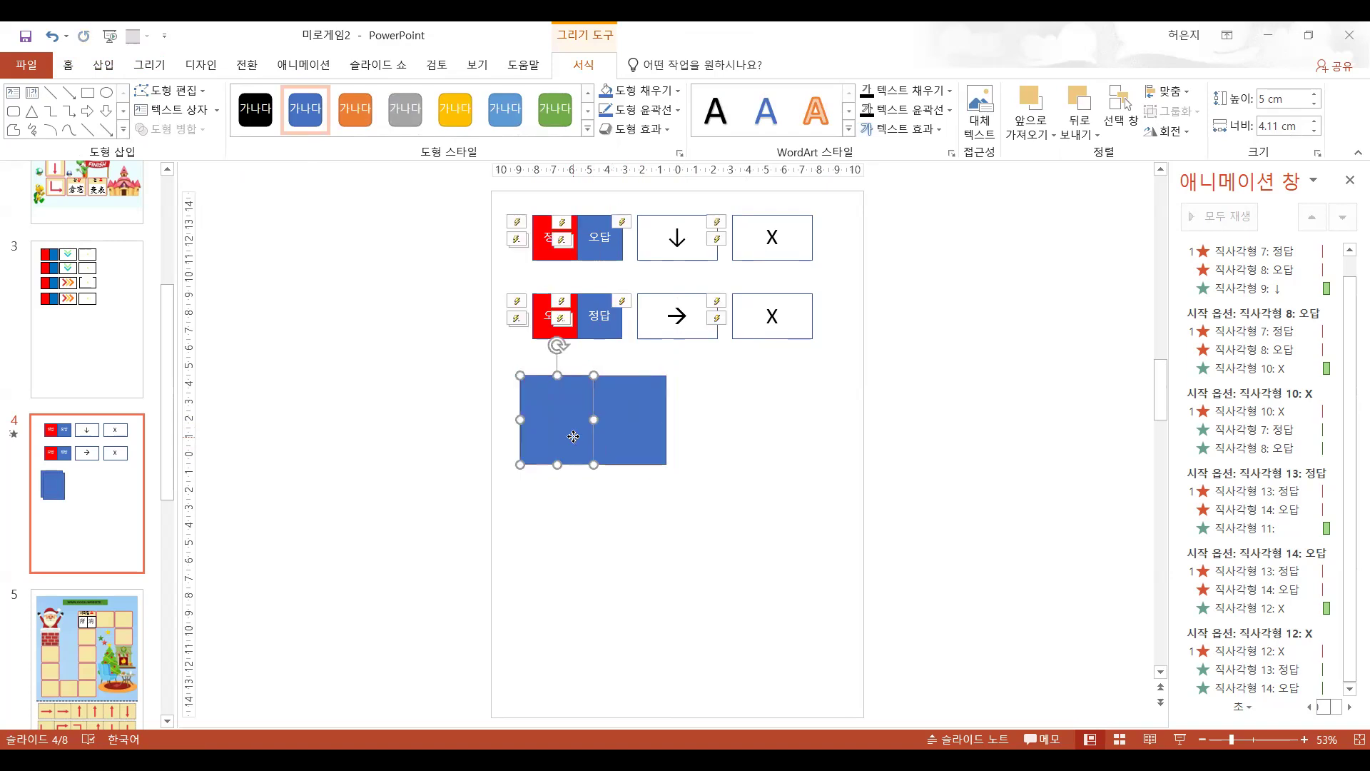
{"action": "left_click", "coordinate": [630, 95]}
{"action": "left_click", "coordinate": [620, 226]}
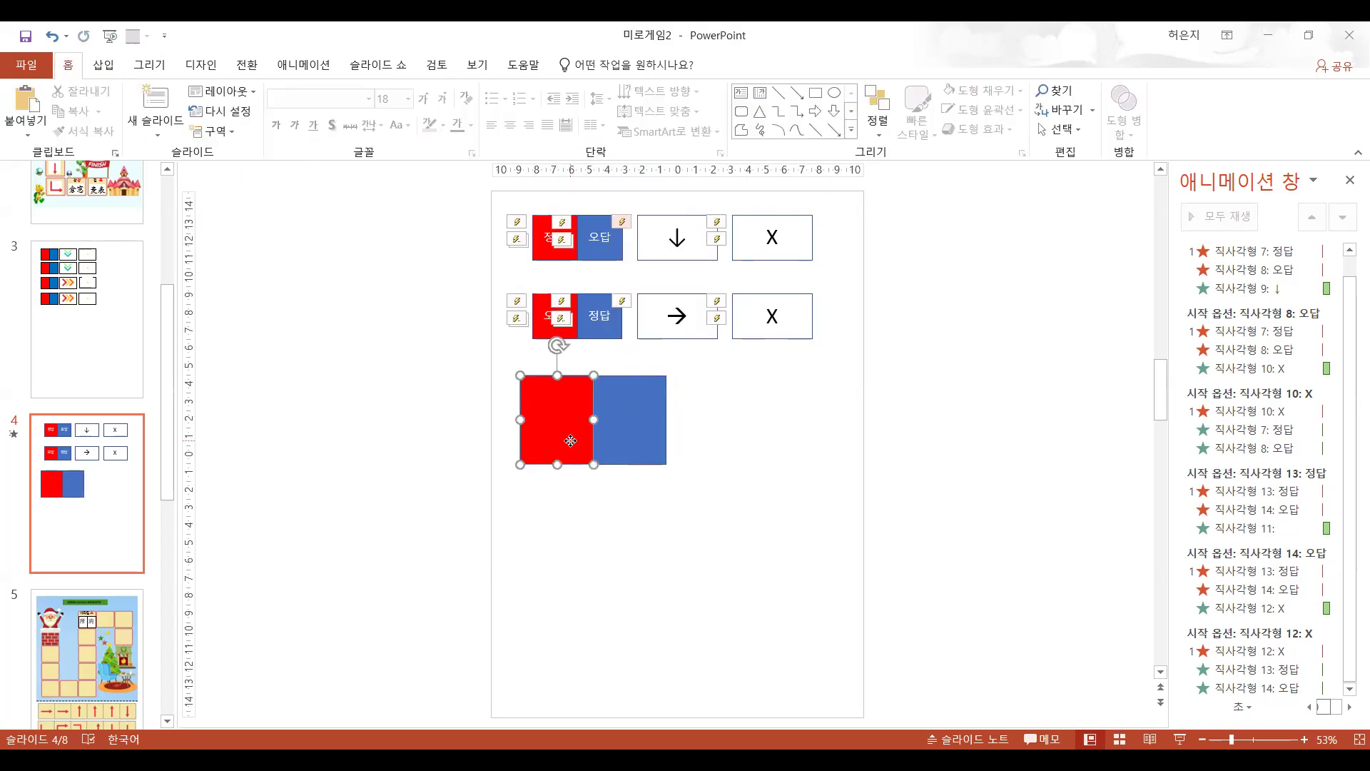
- Label the new red rectangle 정답 and the blue one 오답
{"action": "type", "text": "w"}
{"action": "key", "text": "BackSpace"}
{"action": "key", "text": "BackSpace"}
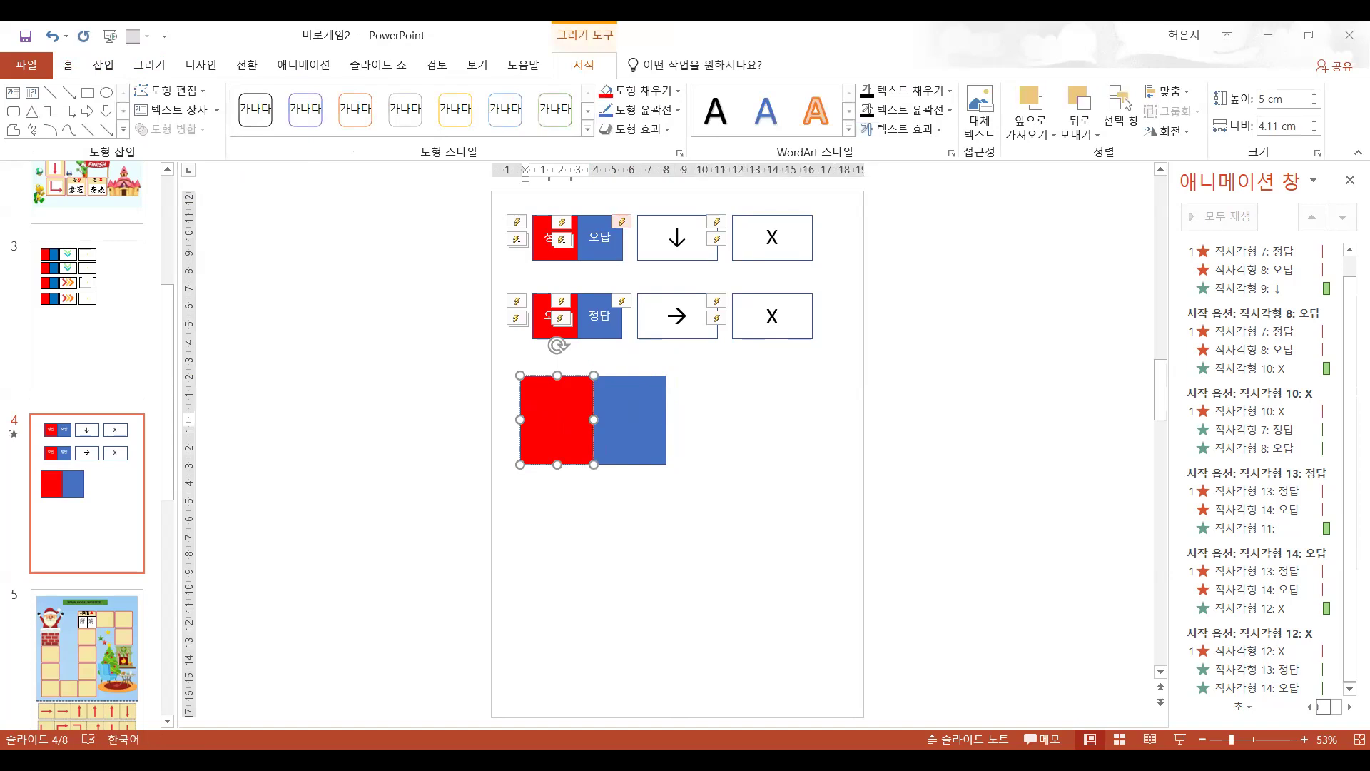
{"action": "type", "text": "정답"}
{"action": "left_click", "coordinate": [638, 457]}
{"action": "type", "text": "오답"}
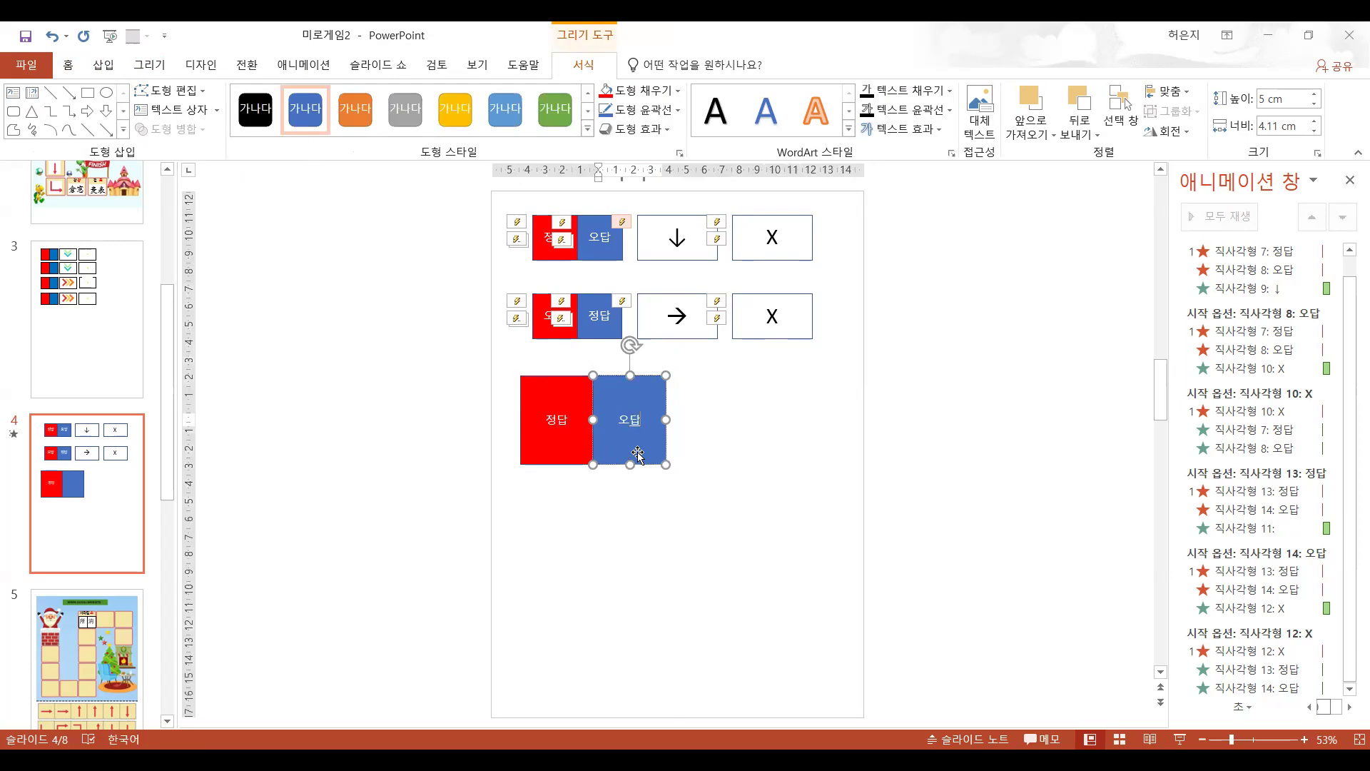
- Draw a rectangle about 5 cm high and 7.9 cm wide, duplicate it, and place both side by side below the red and blue pair
{"action": "left_click", "coordinate": [103, 64]}
{"action": "left_click", "coordinate": [289, 110]}
{"action": "mouse_move", "coordinate": [520, 375]}
{"action": "left_mouse_down"}
{"action": "mouse_move", "coordinate": [595, 465]}
{"action": "mouse_move", "coordinate": [776, 450]}
{"action": "left_mouse_up"}
{"action": "key", "text": "ctrl+c"}
{"action": "key", "text": "ctrl+v"}
{"action": "key", "text": "ctrl+v"}
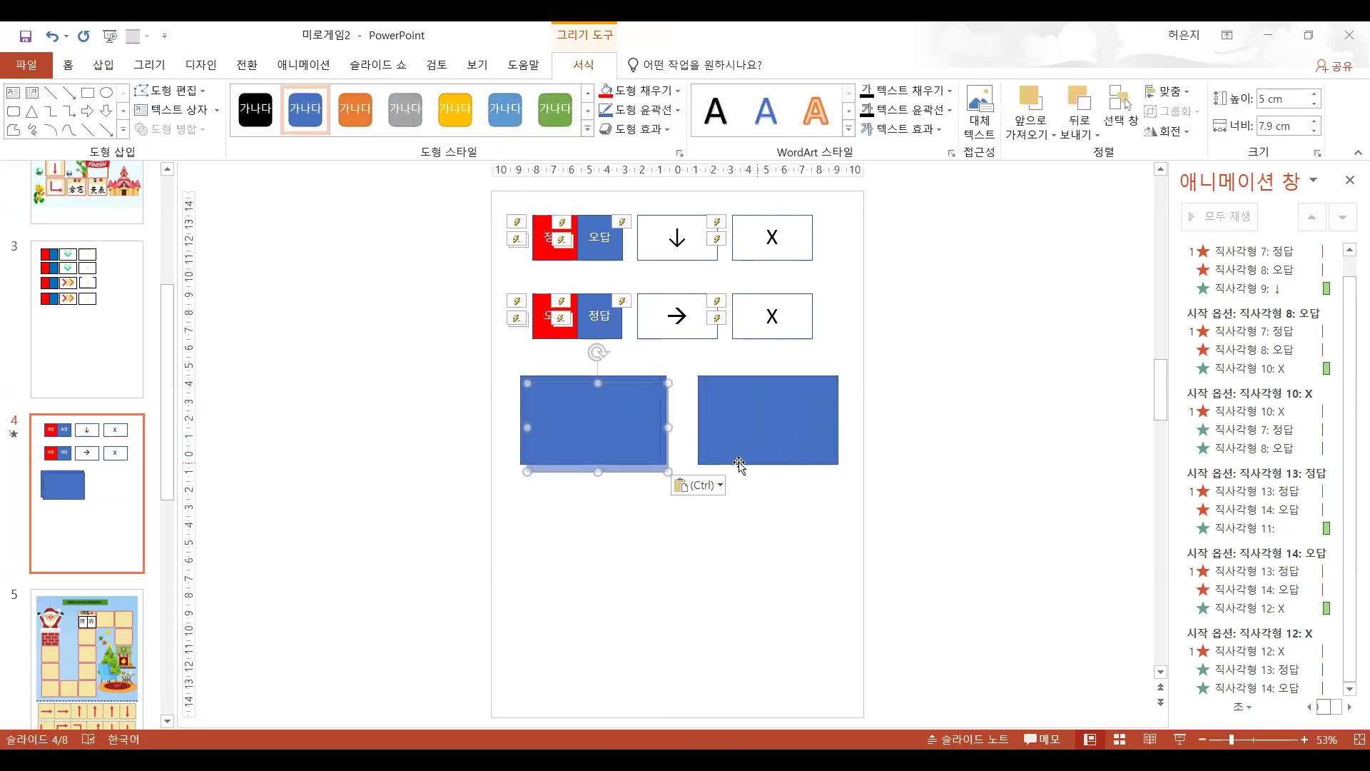
{"action": "key", "text": "ctrl+z"}
{"action": "left_click_drag", "start_coordinate": [623, 437], "coordinate": [800, 549]}
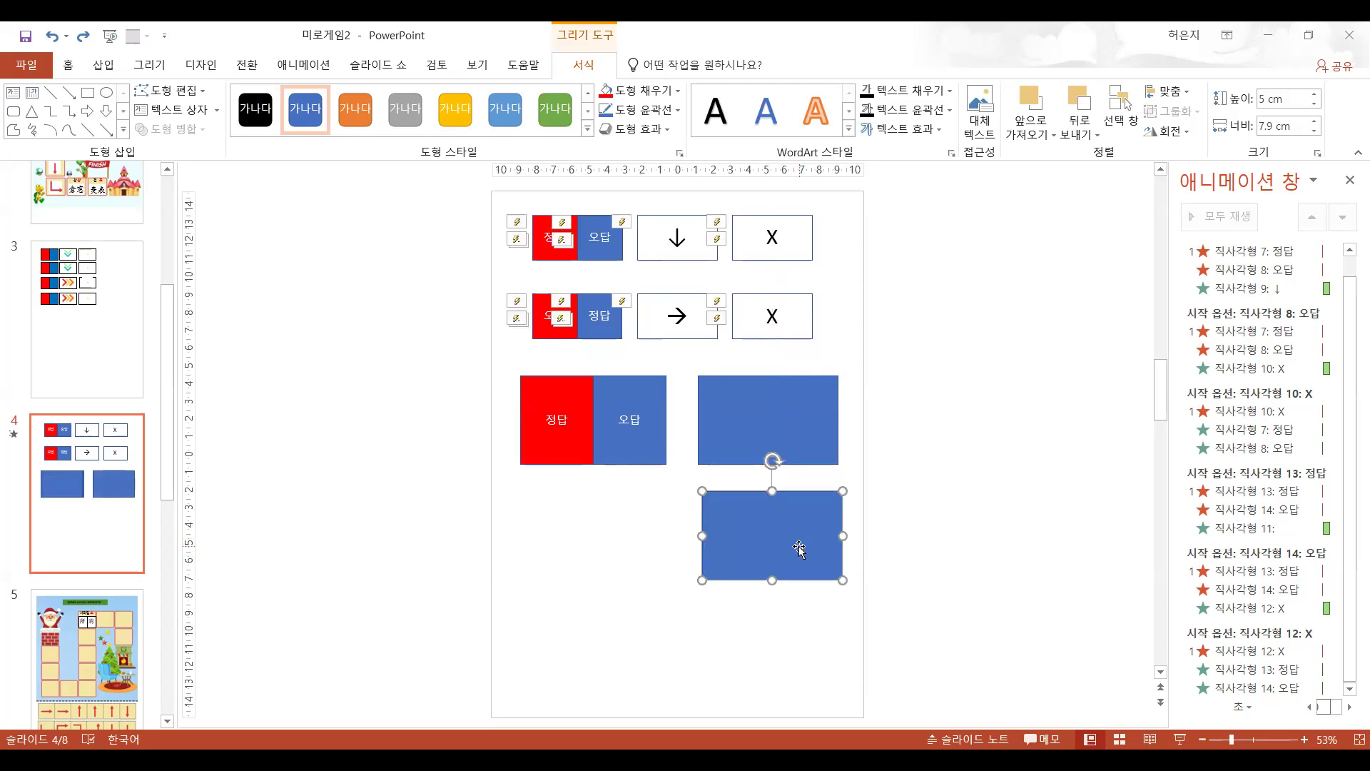
{"action": "left_click_drag", "start_coordinate": [764, 432], "coordinate": [581, 547]}
- Label the two wide lower rectangles 정답 on the left and 오답 on the right
{"action": "type", "text": "정답"}
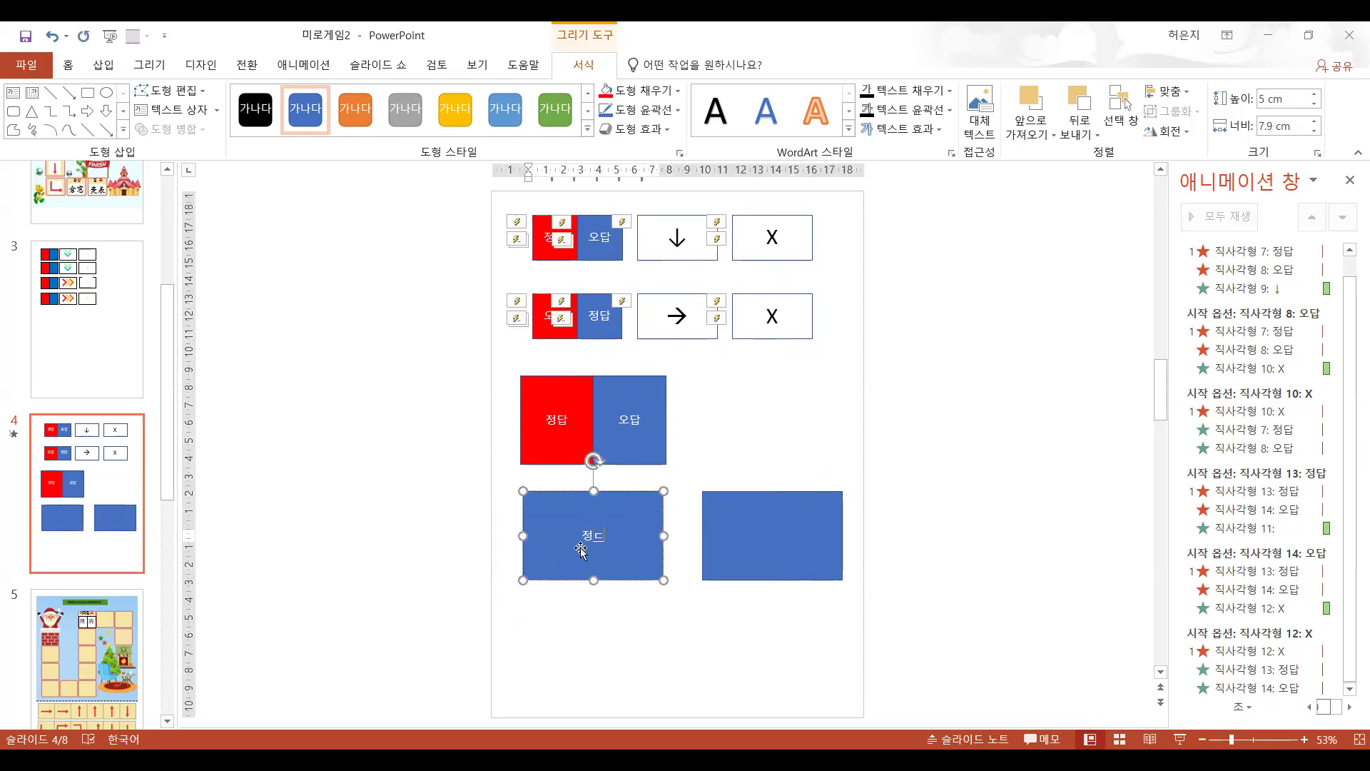
{"action": "left_click", "coordinate": [744, 553]}
{"action": "type", "text": "ㅇㅗㄷㅏㅂ"}
- Apply the solid black shape style to the two wide 정답 and 오답 rectangles
{"action": "left_click", "coordinate": [650, 549]}
{"action": "left_click", "coordinate": [765, 554], "text": "shift"}
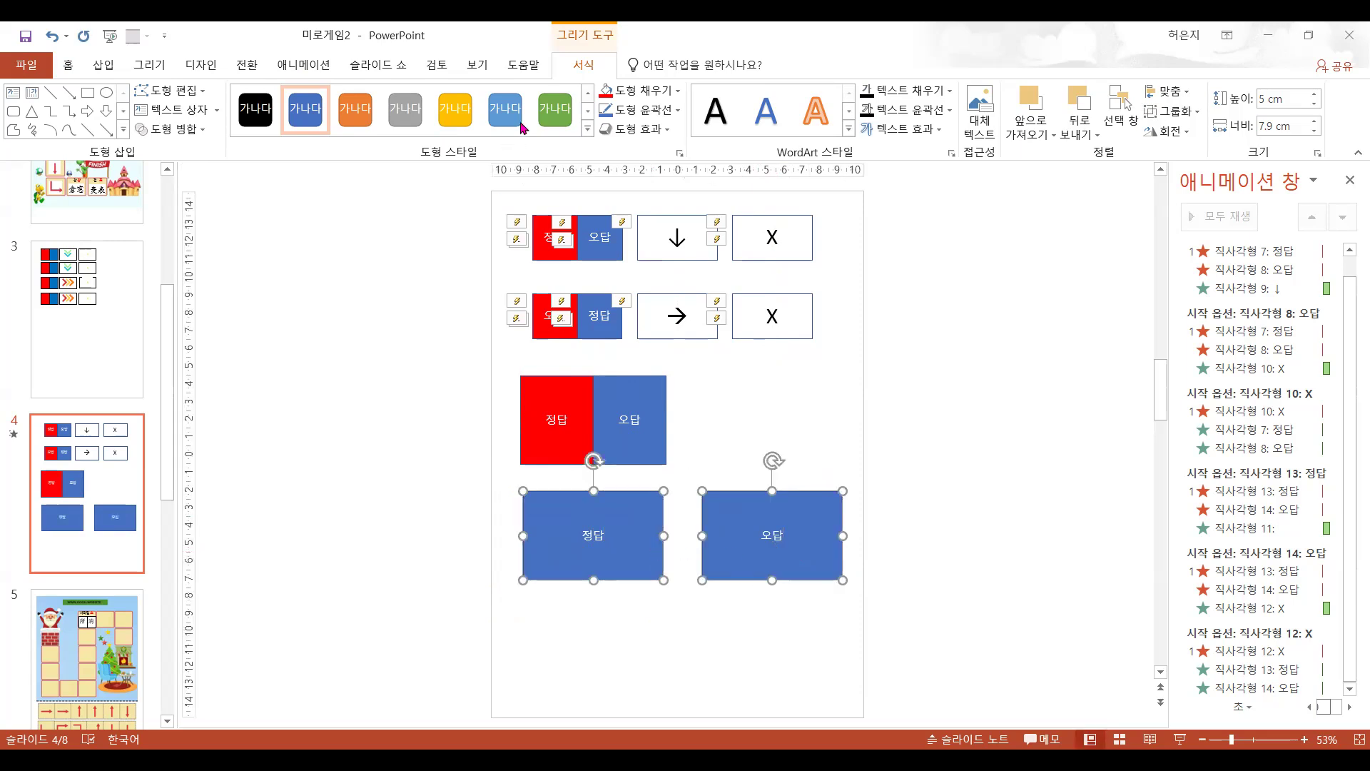
{"action": "left_click", "coordinate": [256, 109]}
{"action": "left_click", "coordinate": [676, 397]}
- Increase the text size of the red, blue and two black rectangles to 36
{"action": "left_click", "coordinate": [620, 564]}
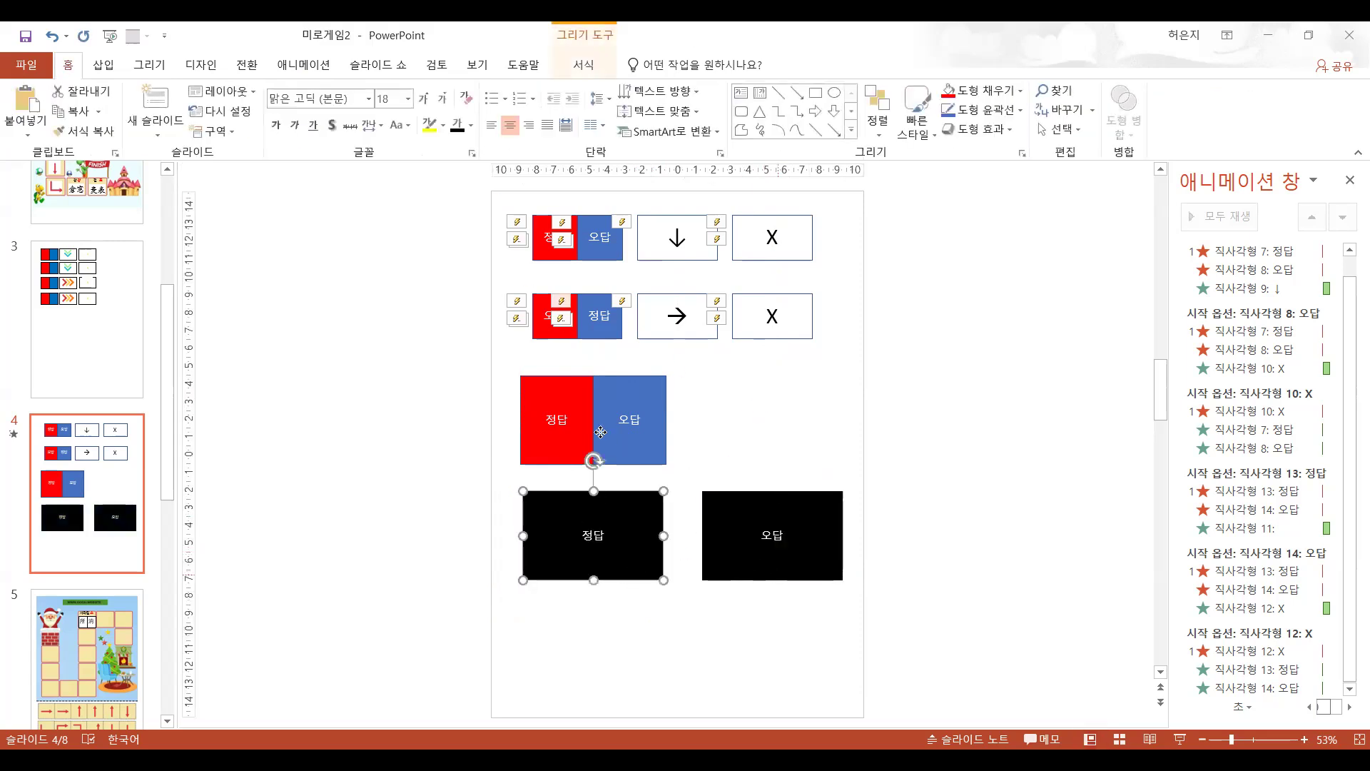
{"action": "left_click", "coordinate": [778, 573], "text": "shift"}
{"action": "left_click", "coordinate": [600, 432], "text": "shift"}
{"action": "left_click", "coordinate": [572, 419], "text": "shift"}
{"action": "left_click", "coordinate": [781, 462]}
{"action": "left_click", "coordinate": [793, 494]}
{"action": "left_click", "coordinate": [606, 557], "text": "shift"}
{"action": "left_click", "coordinate": [628, 429], "text": "shift"}
{"action": "left_click", "coordinate": [564, 416], "text": "shift"}
{"action": "left_click", "coordinate": [424, 98]}
{"action": "left_click", "coordinate": [423, 98]}
{"action": "left_click", "coordinate": [423, 98]}
{"action": "left_click", "coordinate": [423, 98]}
{"action": "left_click", "coordinate": [423, 97]}
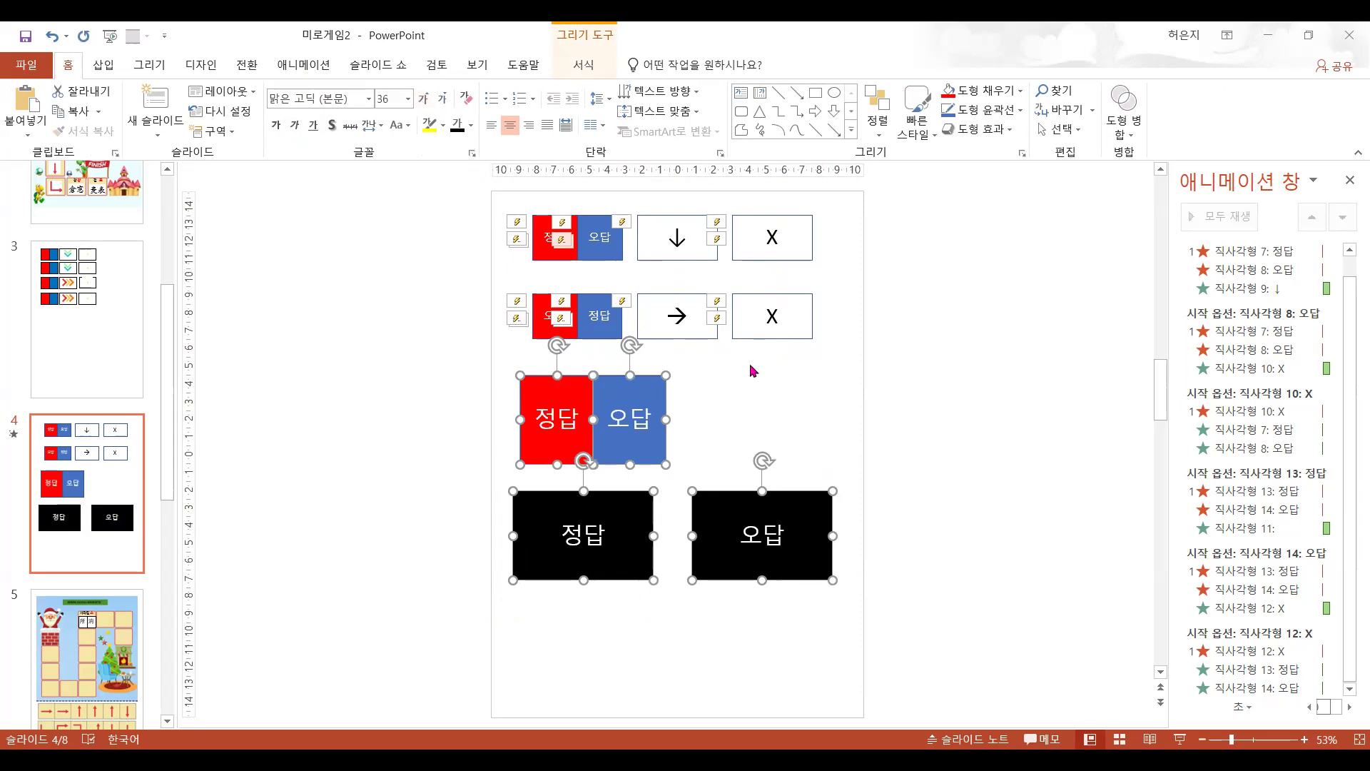
{"action": "left_click", "coordinate": [765, 366]}
- Move the large red and blue pair right so it sits centred above the two black rectangles
{"action": "left_click", "coordinate": [642, 398]}
{"action": "left_click", "coordinate": [555, 392], "text": "shift"}
{"action": "left_click_drag", "start_coordinate": [664, 391], "coordinate": [753, 398]}
{"action": "left_click", "coordinate": [753, 556]}
{"action": "left_click", "coordinate": [666, 453]}
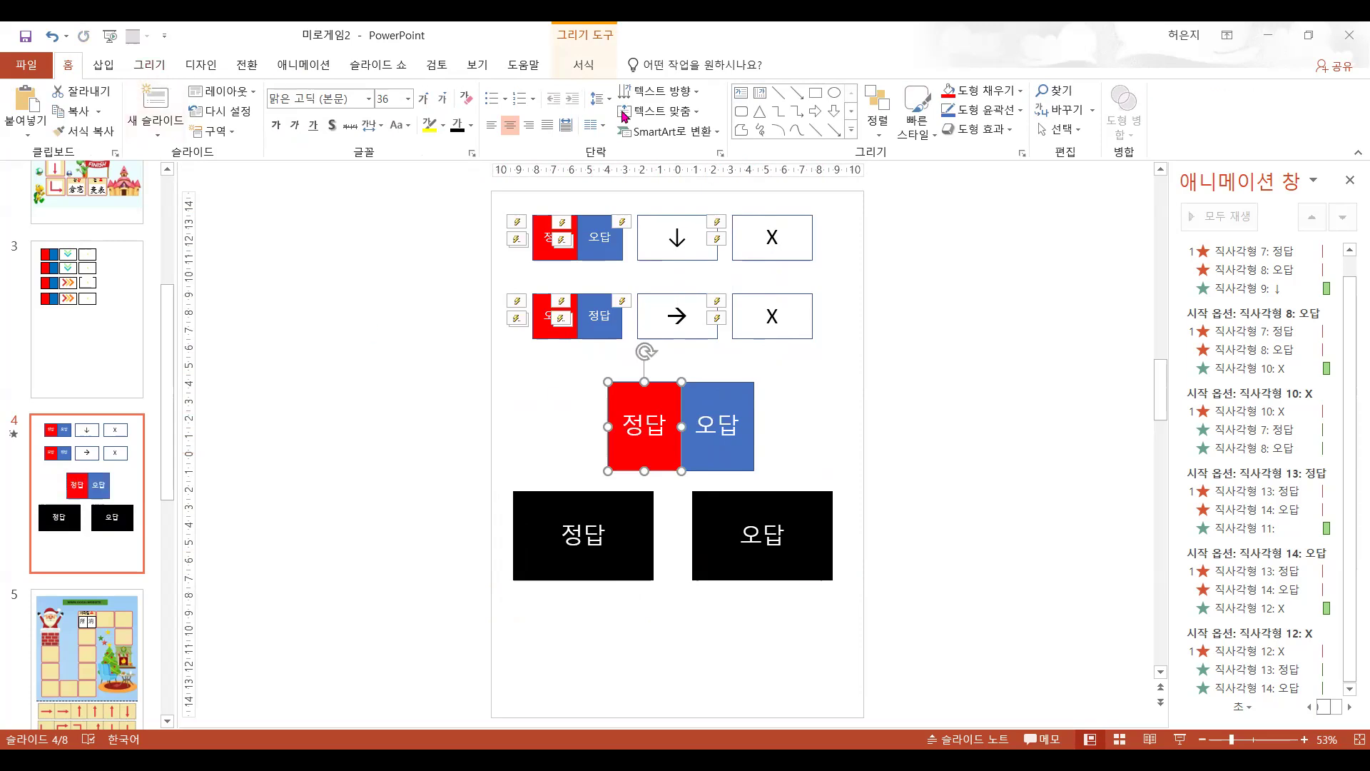
- Insert a text box in the empty space left of the large red 정답 rectangle
{"action": "left_click", "coordinate": [107, 64]}
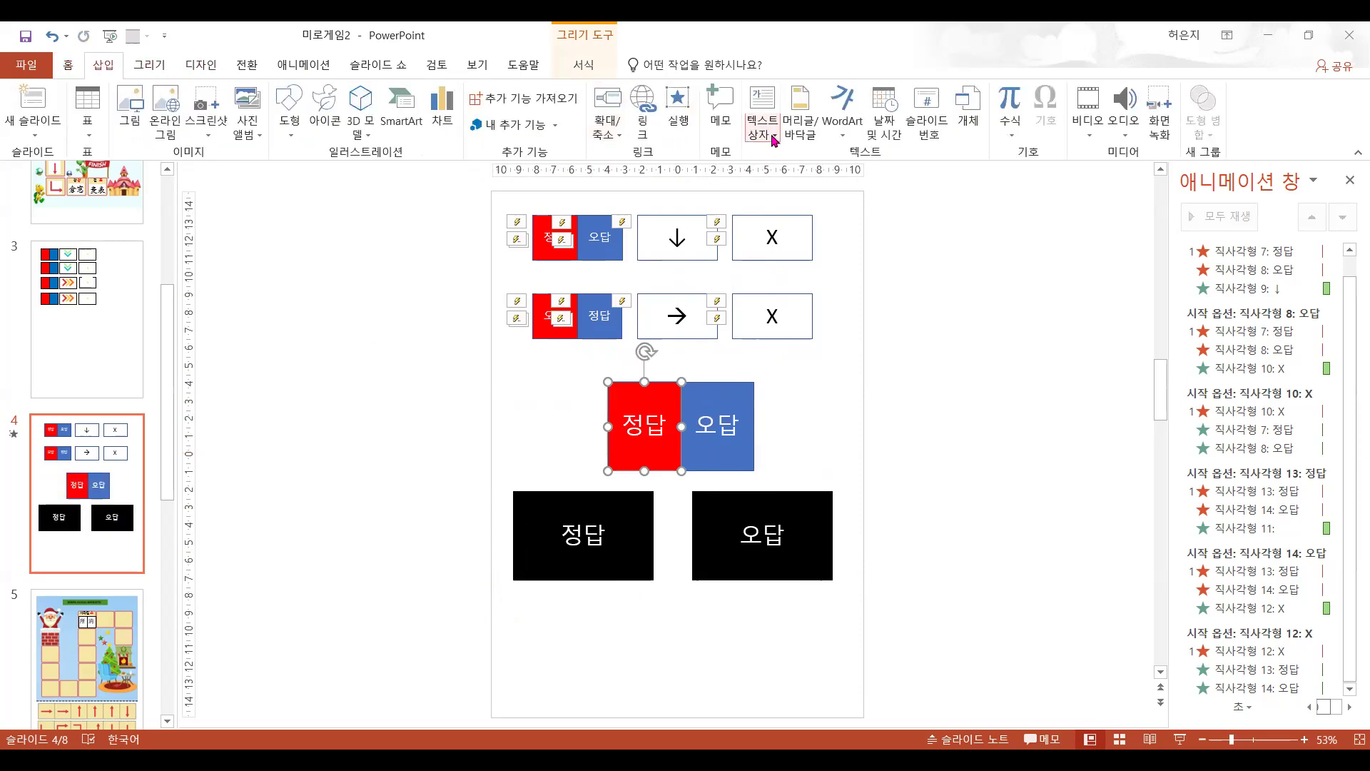
{"action": "left_click", "coordinate": [762, 104]}
{"action": "left_click", "coordinate": [515, 381]}
{"action": "type", "text": "1. 붕고"}
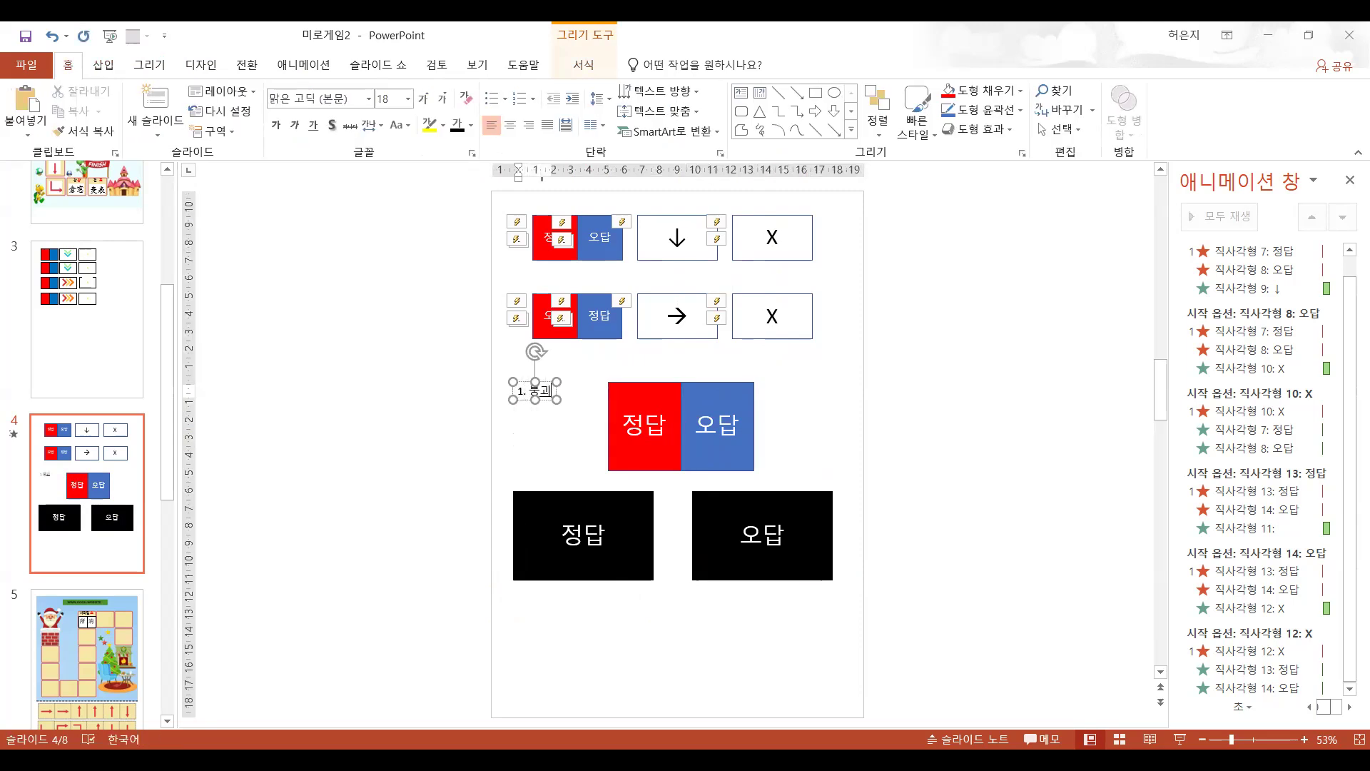
{"action": "key", "text": "Return"}
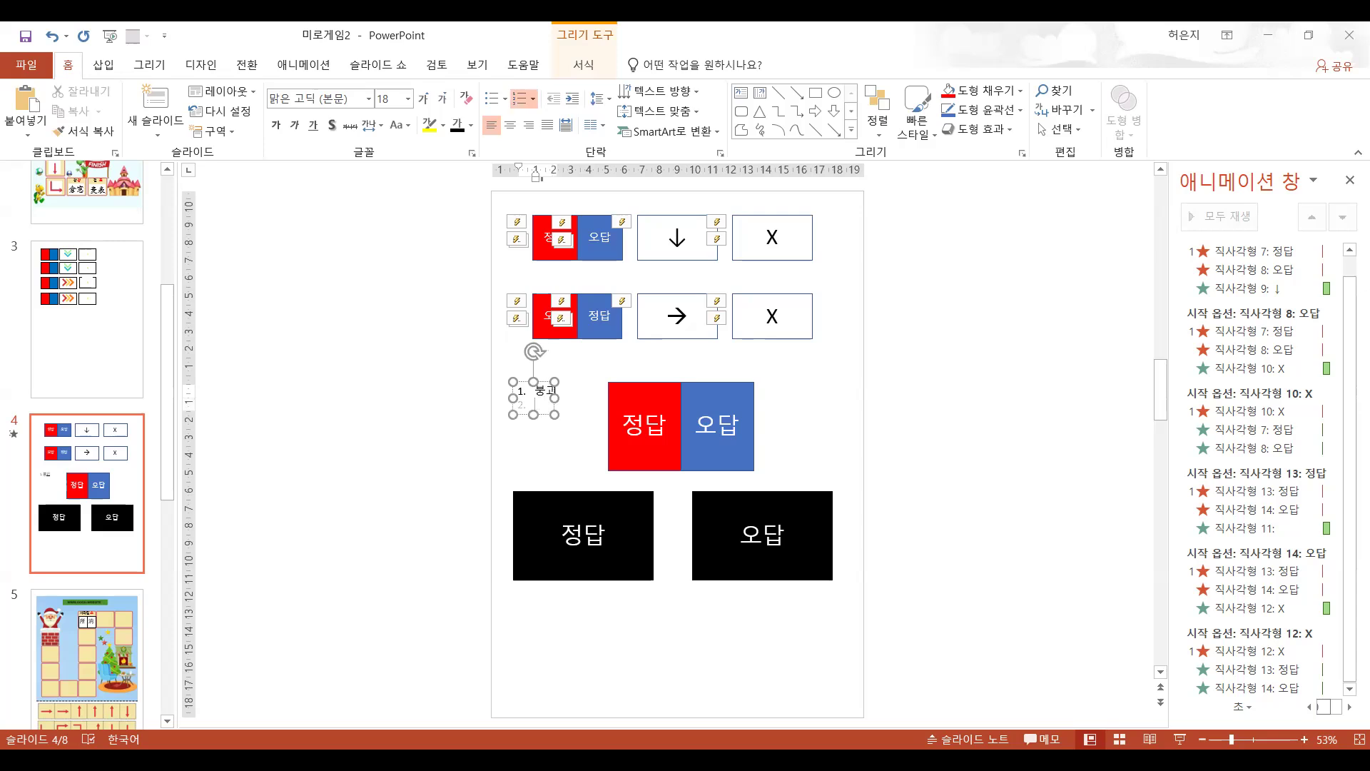
{"action": "key", "text": "ctrl+z"}
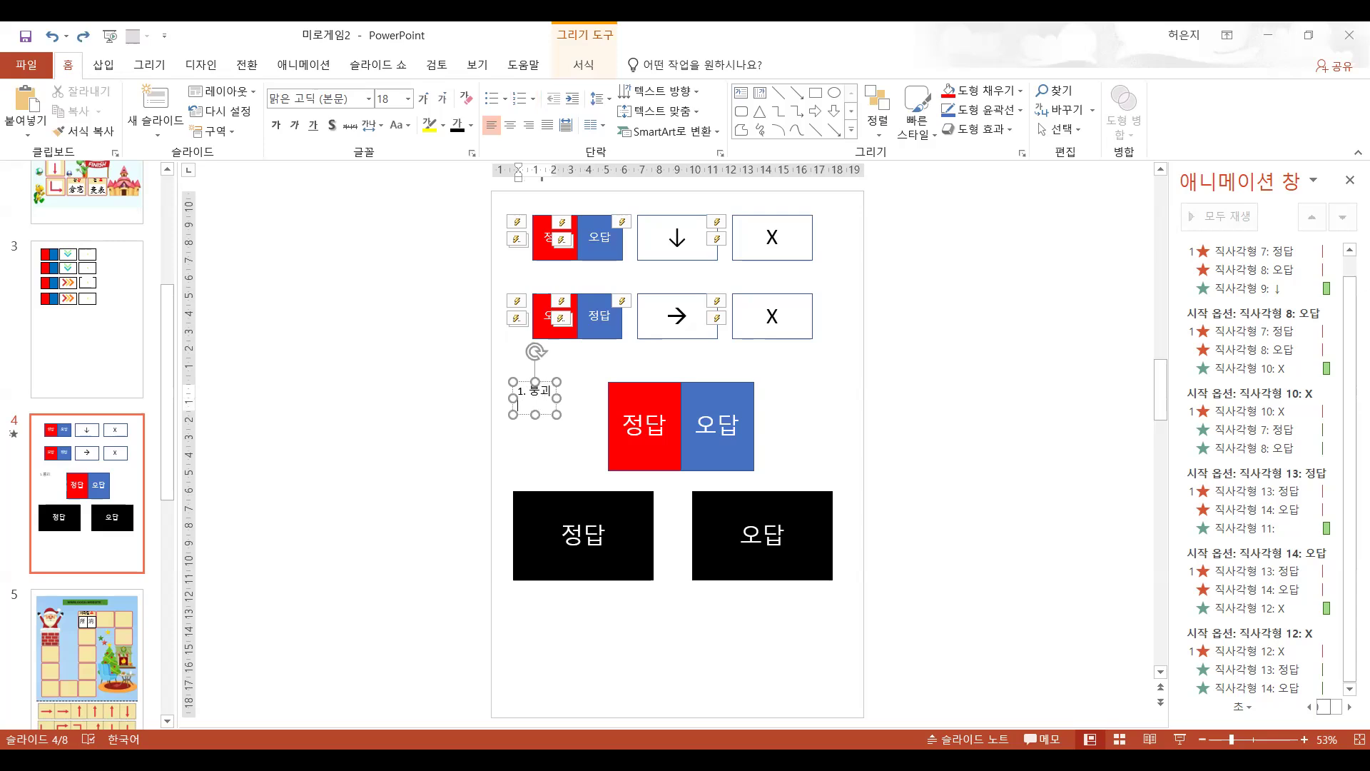
{"action": "key", "text": "BackSpace"}
{"action": "key", "text": "BackSpace"}
{"action": "key", "text": "BackSpace"}
{"action": "key", "text": "BackSpace"}
{"action": "key", "text": "BackSpace"}
{"action": "key", "text": "BackSpace"}
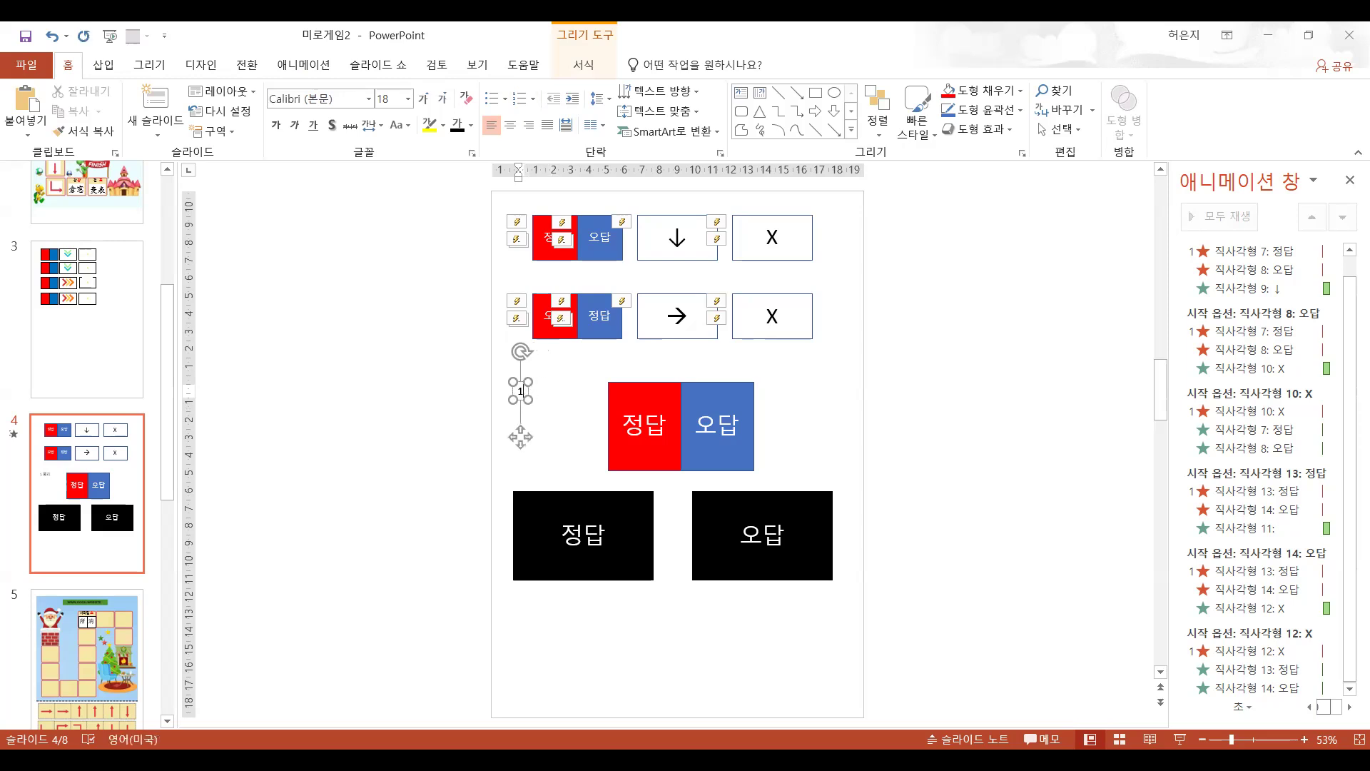
- Write the two-line note "트리거 – 정답" and "붕괴 - 정답 / 오답" in the text box, placing it just clear of the red rectangle
{"action": "type", "text": "트리ㅋ"}
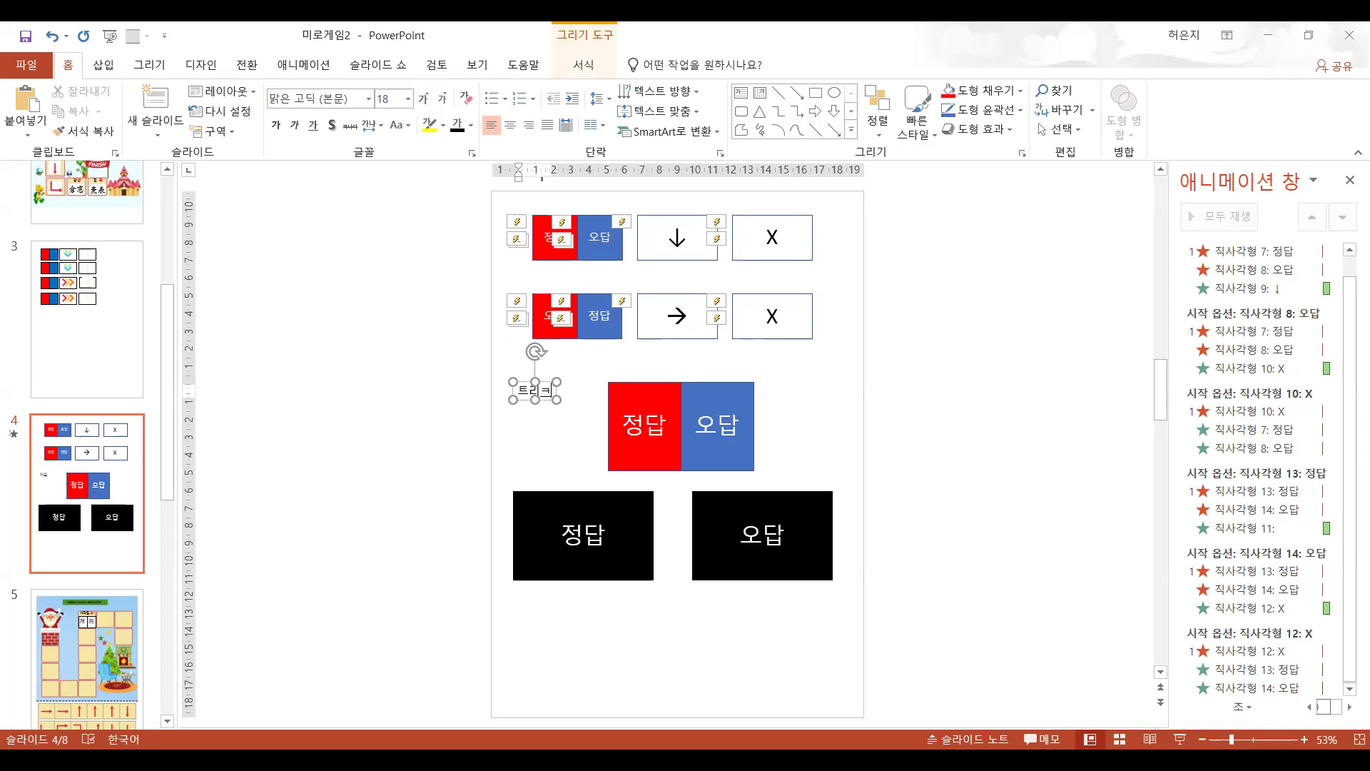
{"action": "key", "text": "BackSpace"}
{"action": "type", "text": "거 - 정대"}
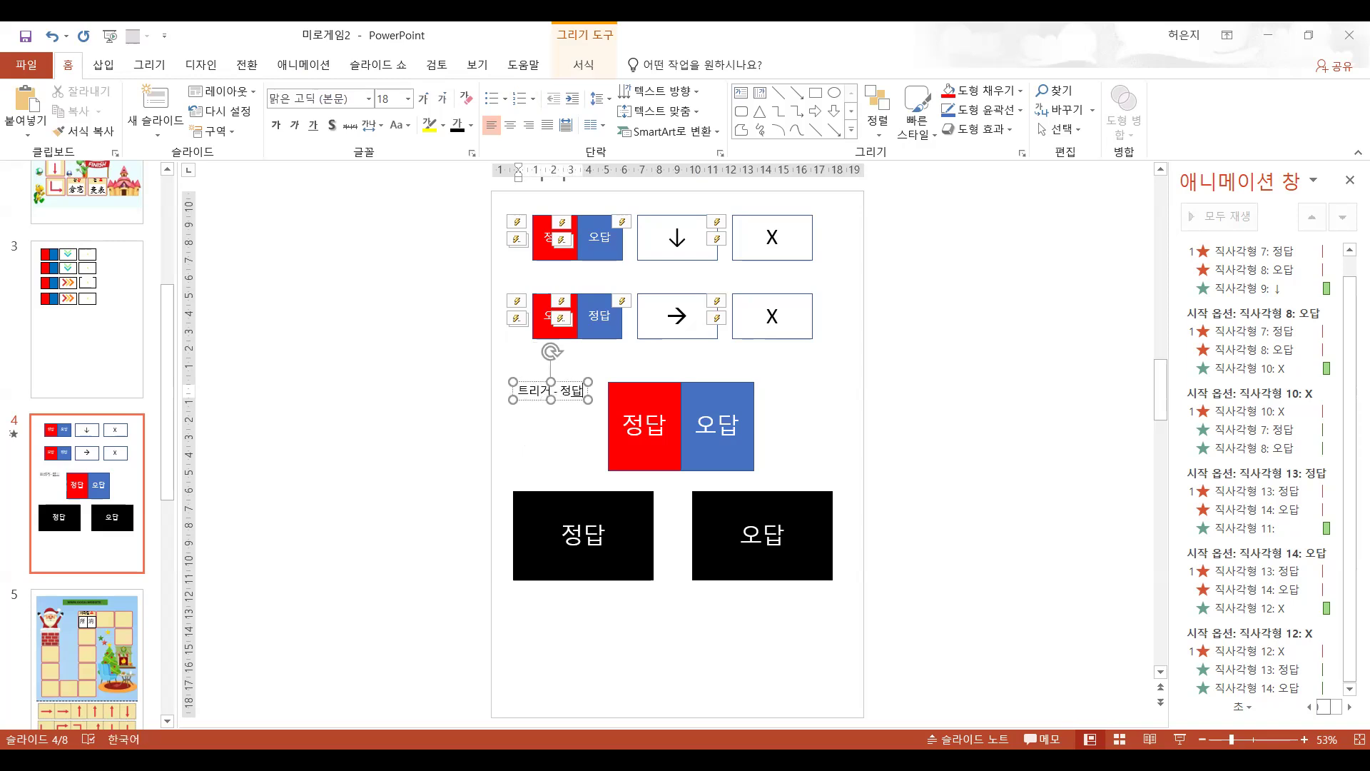
{"action": "key", "text": "Return"}
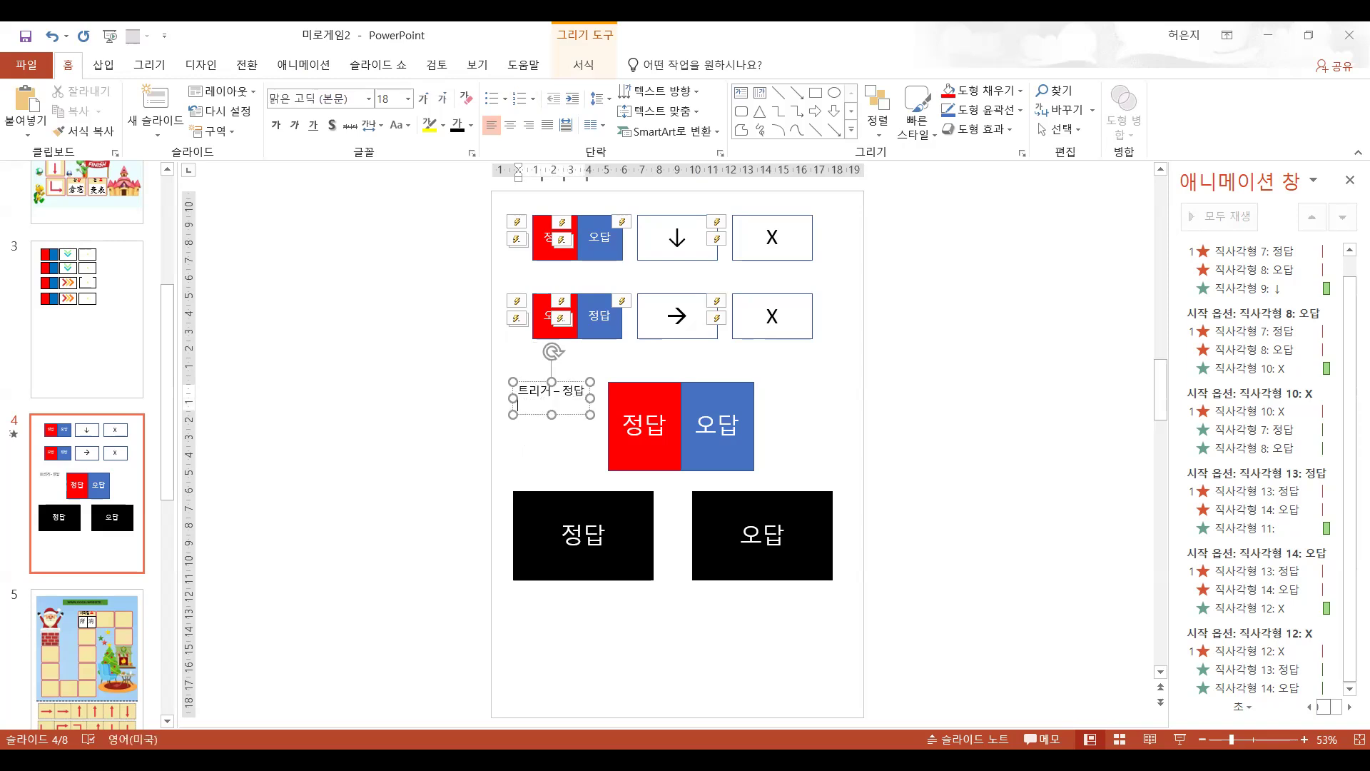
{"action": "type", "text": "봉"}
{"action": "type", "text": "괴 -"}
{"action": "type", "text": " 정디"}
{"action": "type", "text": " / 오답"}
{"action": "key", "text": "Return"}
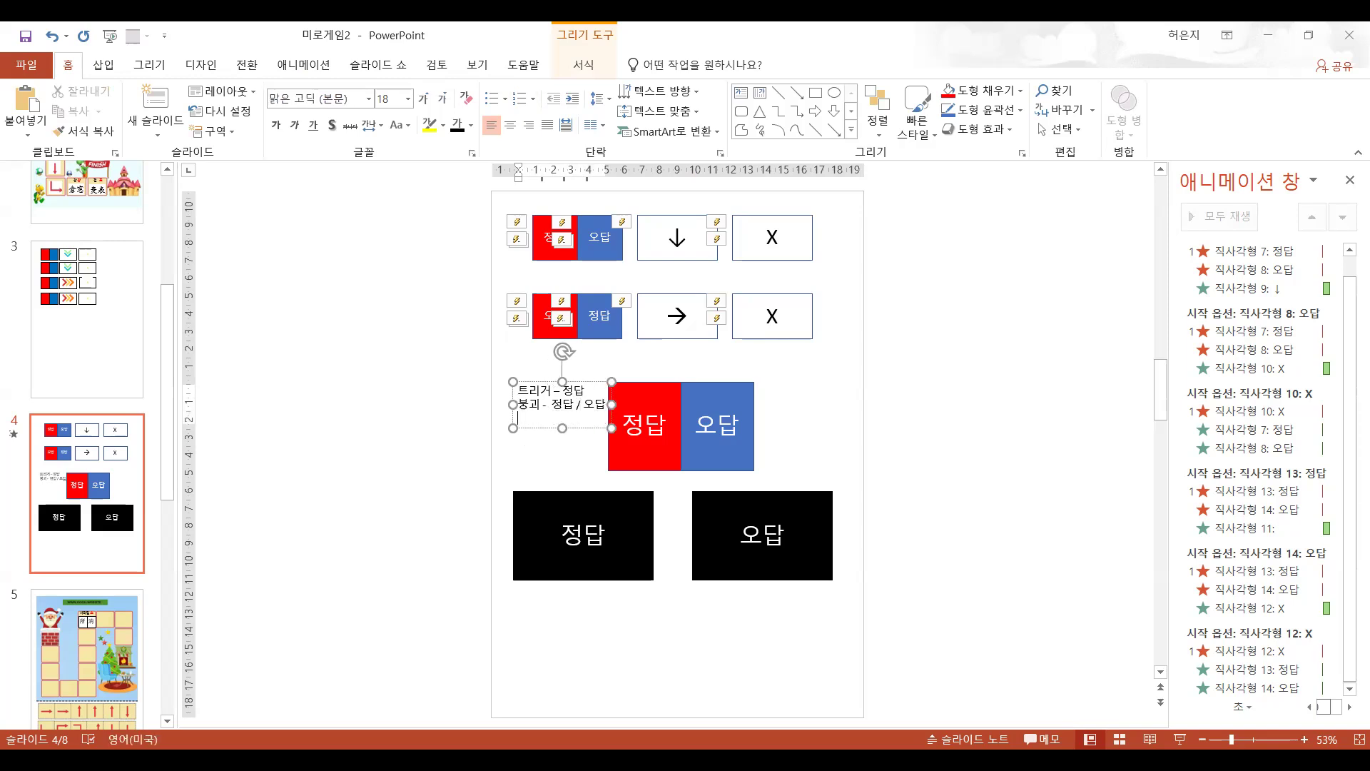
{"action": "key", "text": "BackSpace"}
{"action": "mouse_move", "coordinate": [574, 418]}
{"action": "left_mouse_down"}
{"action": "mouse_move", "coordinate": [591, 594]}
{"action": "mouse_move", "coordinate": [562, 420]}
{"action": "left_mouse_up"}
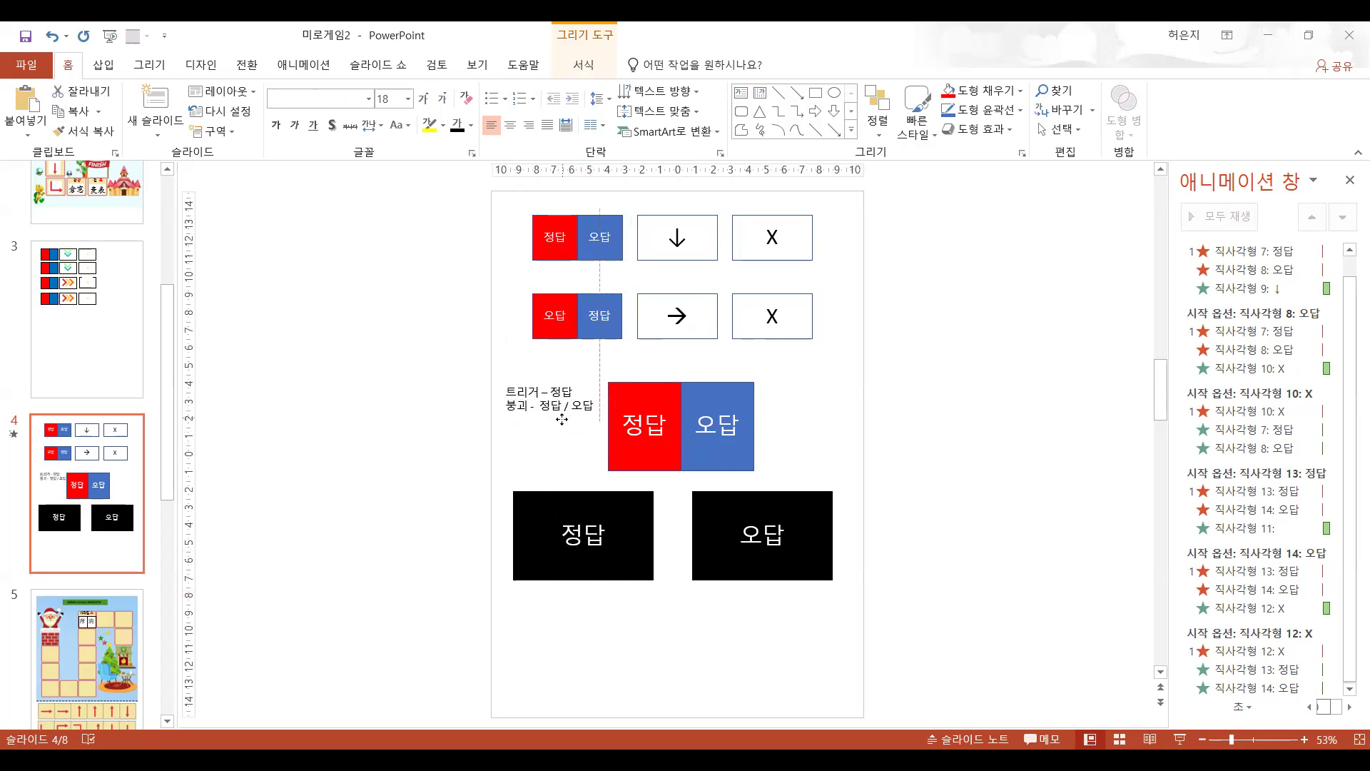
- Change the labels of the two black rectangles to O for 정답 and X for 오답
{"action": "double_click", "coordinate": [601, 541]}
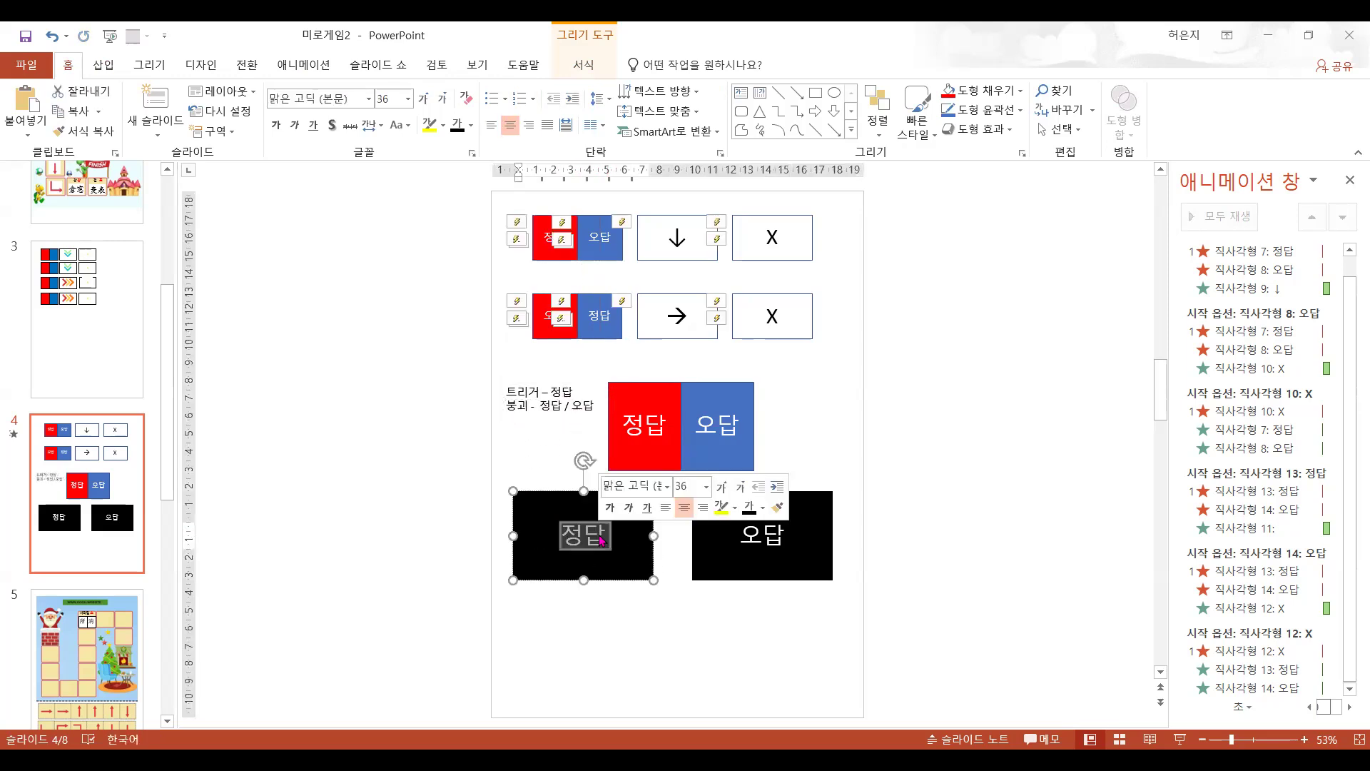
{"action": "type", "text": "o"}
{"action": "scroll", "coordinate": [714, 500], "scroll_direction": "up", "scroll_amount": 2}
{"action": "scroll", "coordinate": [753, 538], "scroll_direction": "down", "scroll_amount": 2}
{"action": "left_click", "coordinate": [775, 540]}
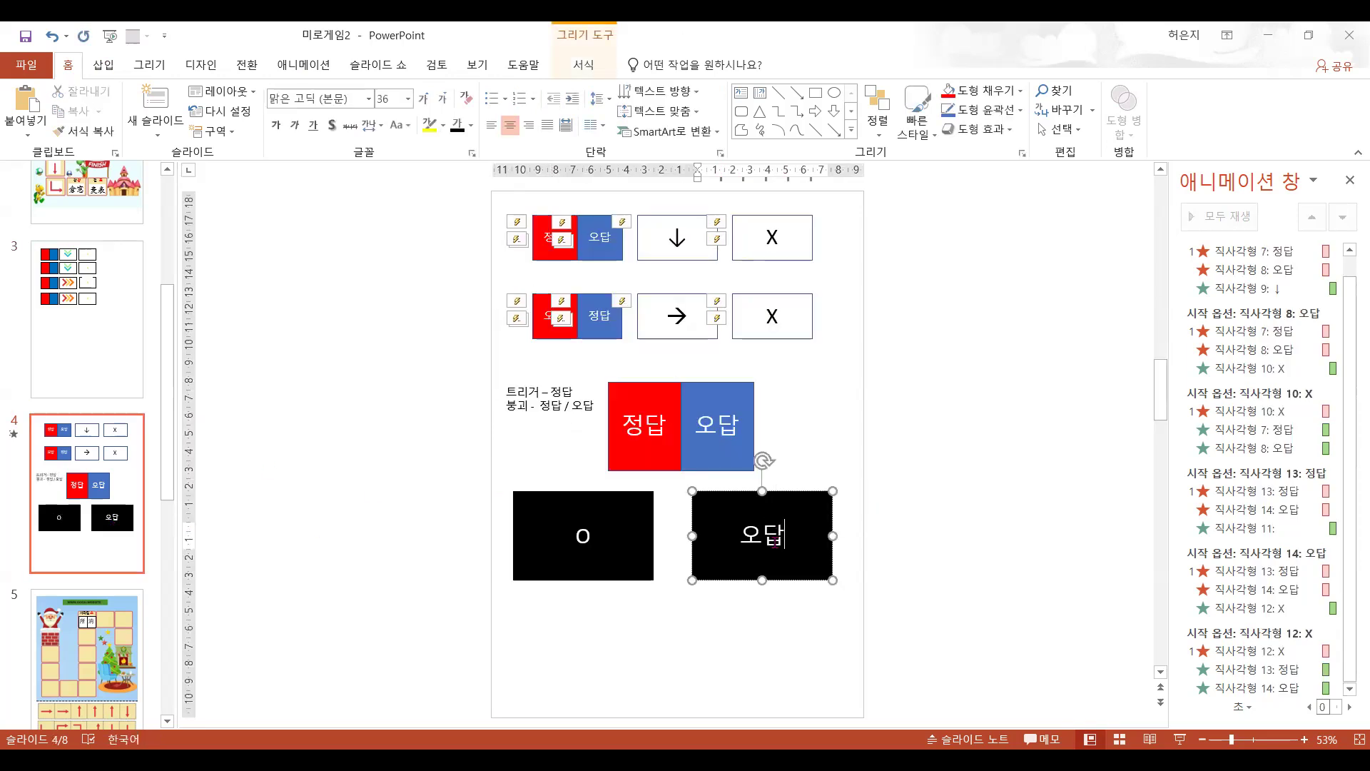
{"action": "double_click", "coordinate": [774, 540]}
{"action": "type", "text": "트"}
{"action": "key", "text": "BackSpace"}
{"action": "key", "text": "Hangul"}
{"action": "type", "text": "x"}
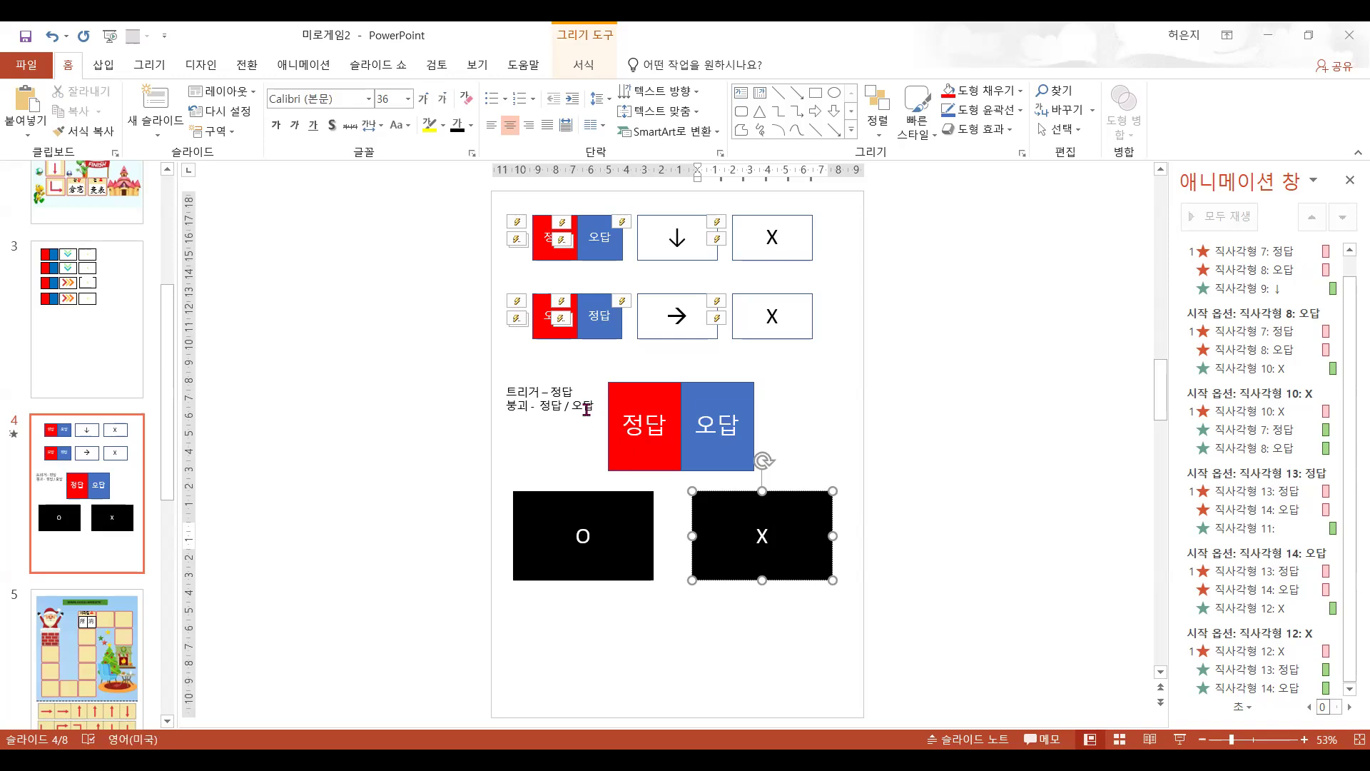
- Add a third line "늘이기 : O" to the note beside the red rectangle and move the note slightly down
{"action": "left_click", "coordinate": [586, 409]}
{"action": "key", "text": "Return"}
{"action": "type", "text": "늘이기 :"}
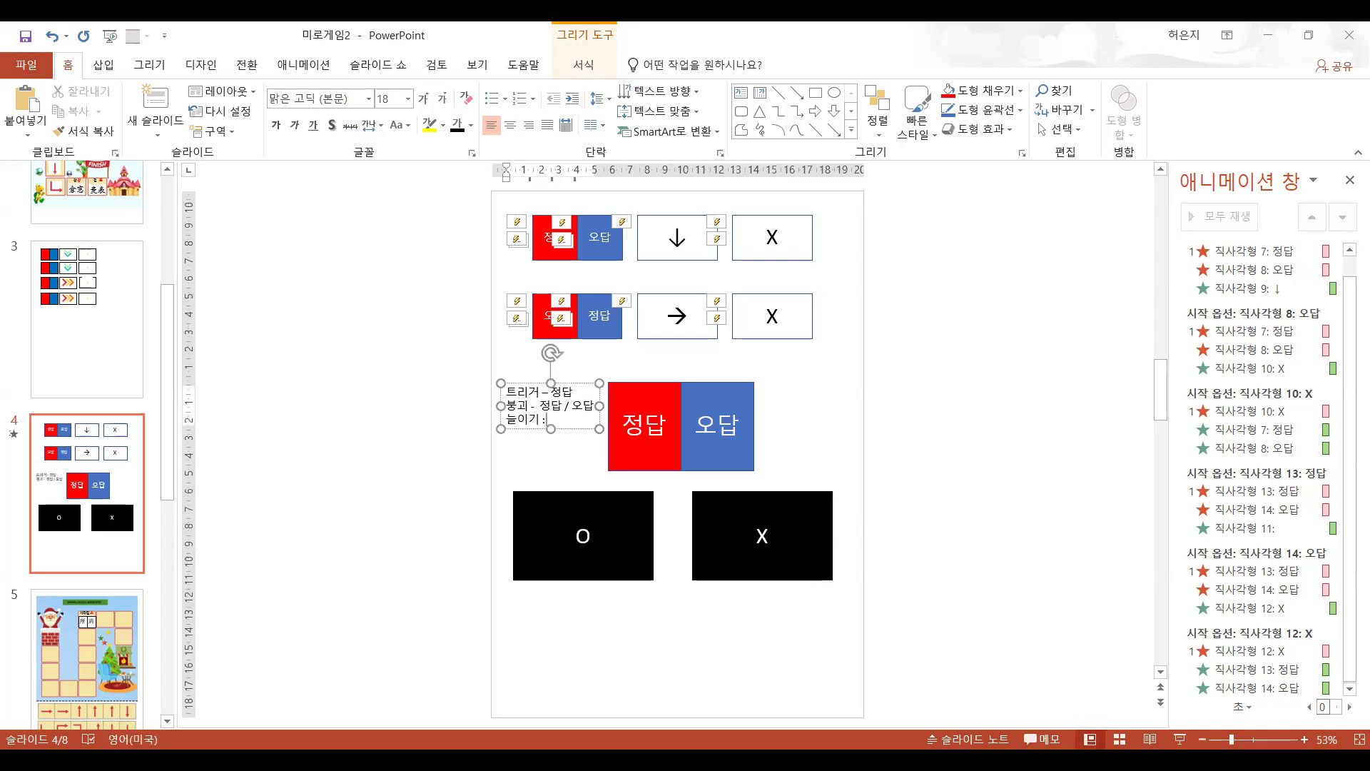
{"action": "type", "text": " ㅇ"}
{"action": "left_click_drag", "start_coordinate": [585, 429], "coordinate": [585, 449]}
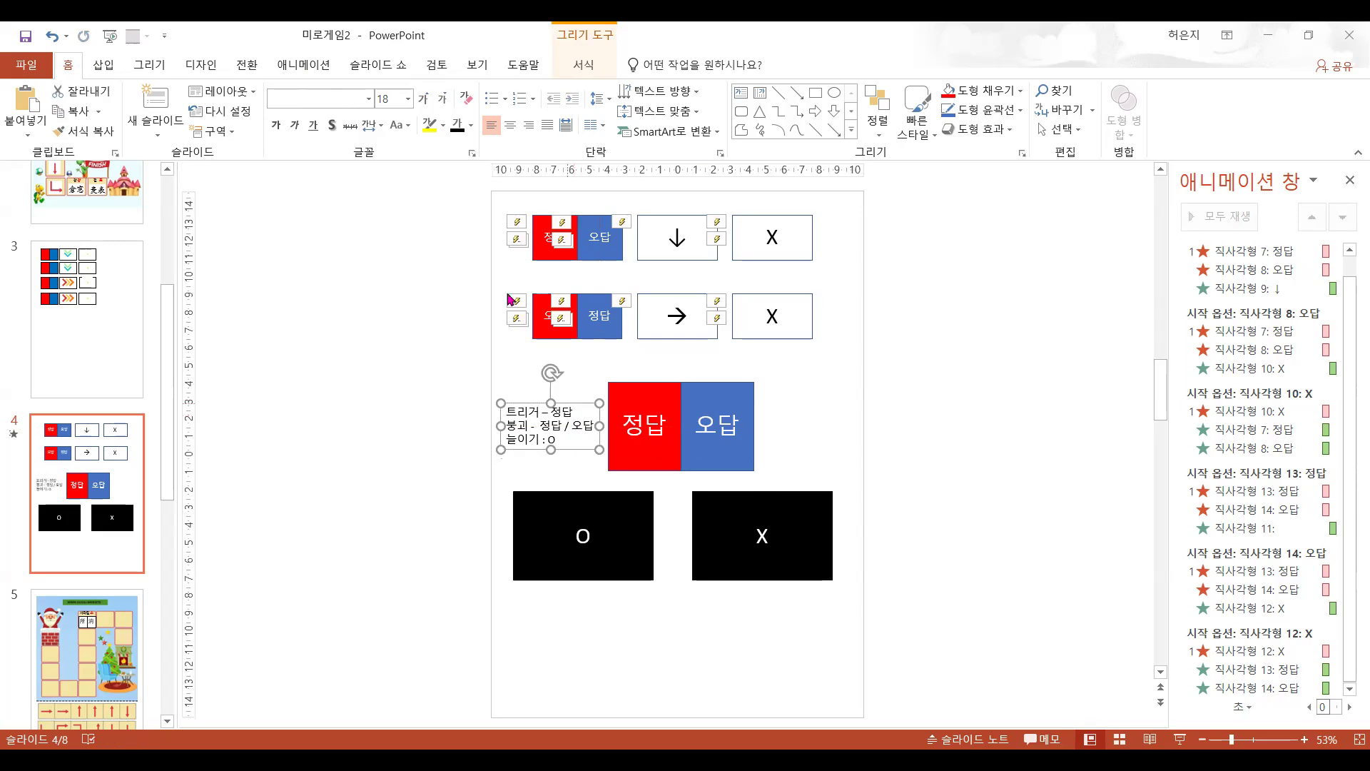
- Enlarge the note's text to 24 and move the note below the black O rectangle
{"action": "left_click", "coordinate": [424, 102]}
{"action": "left_click", "coordinate": [424, 102]}
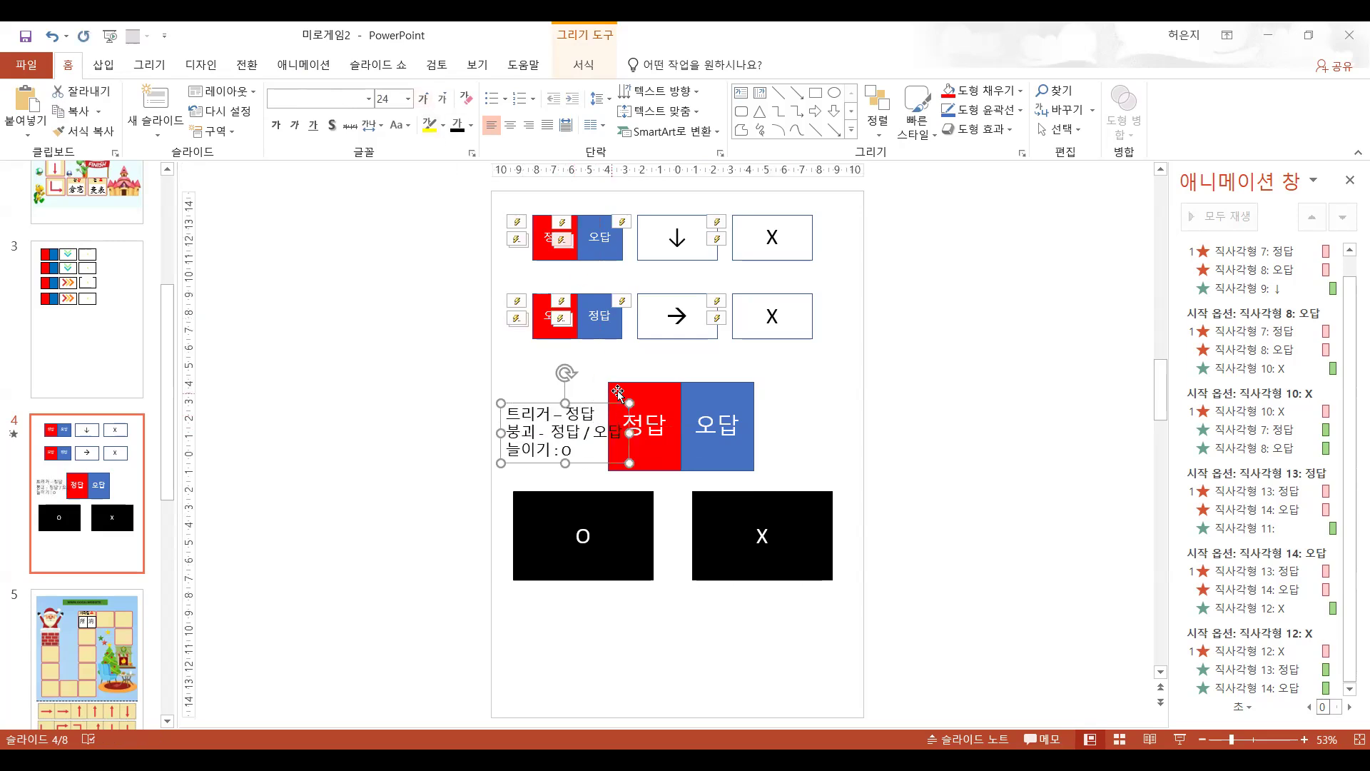
{"action": "left_click", "coordinate": [657, 391]}
{"action": "left_click", "coordinate": [571, 397]}
{"action": "left_click_drag", "start_coordinate": [571, 398], "coordinate": [596, 582]}
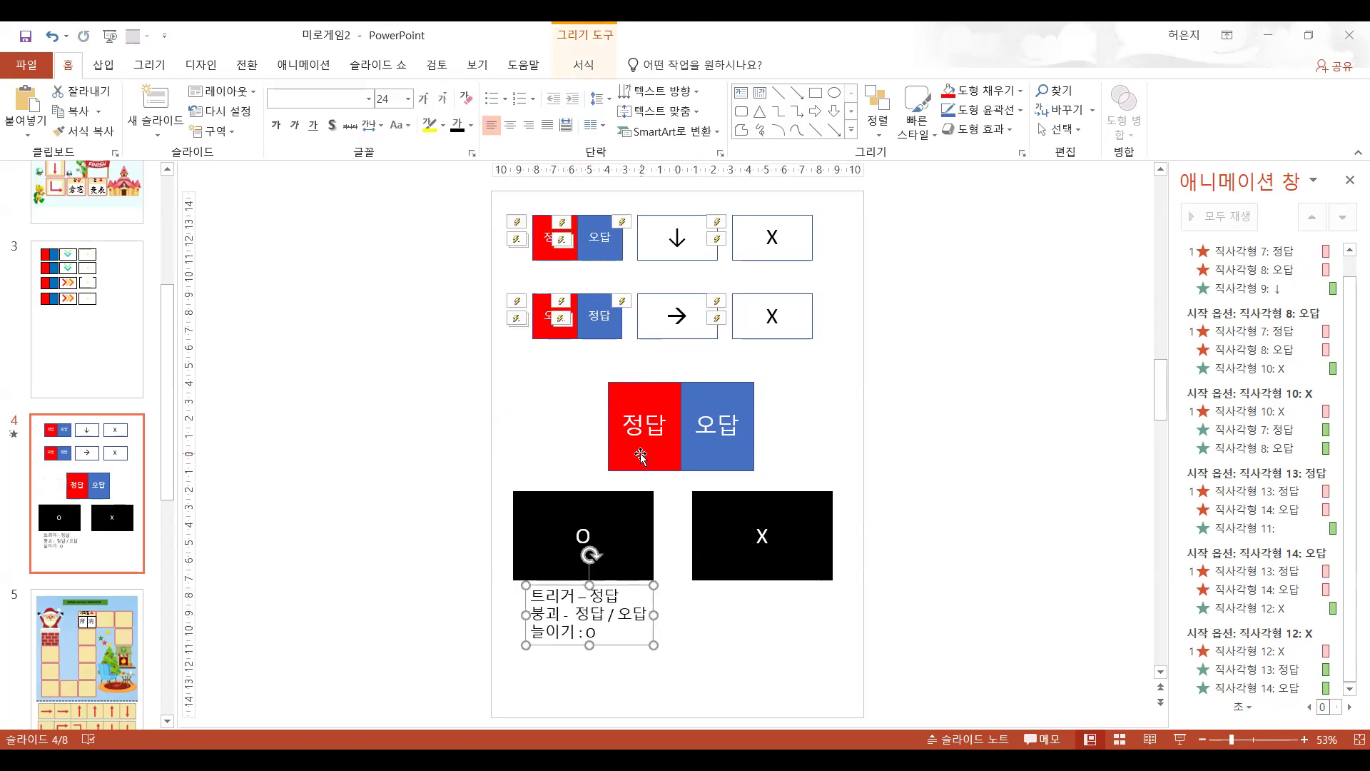
{"action": "left_click", "coordinate": [642, 455]}
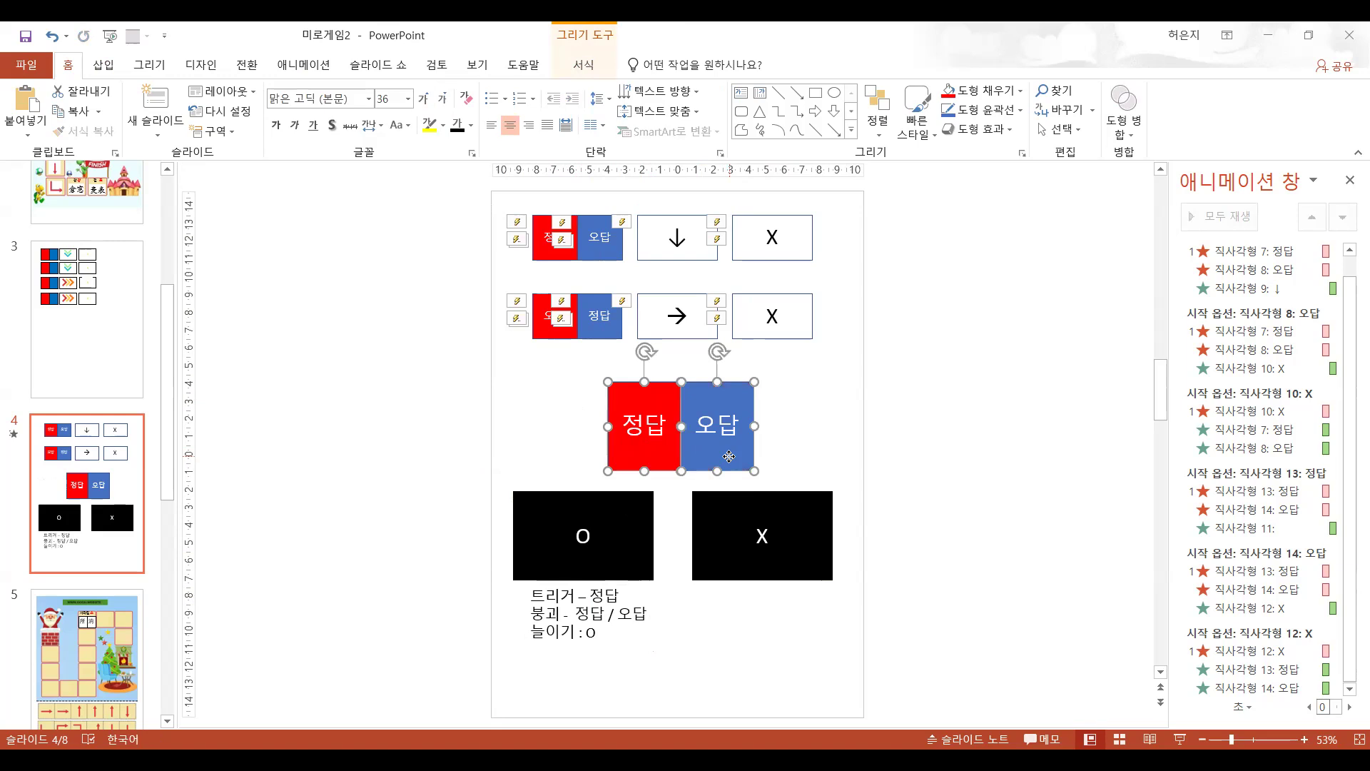
- Move the note back beside the red 정답 rectangle and reduce its text size to 20
{"action": "left_click", "coordinate": [604, 614]}
{"action": "left_click_drag", "start_coordinate": [608, 645], "coordinate": [546, 229]}
{"action": "left_click", "coordinate": [442, 99]}
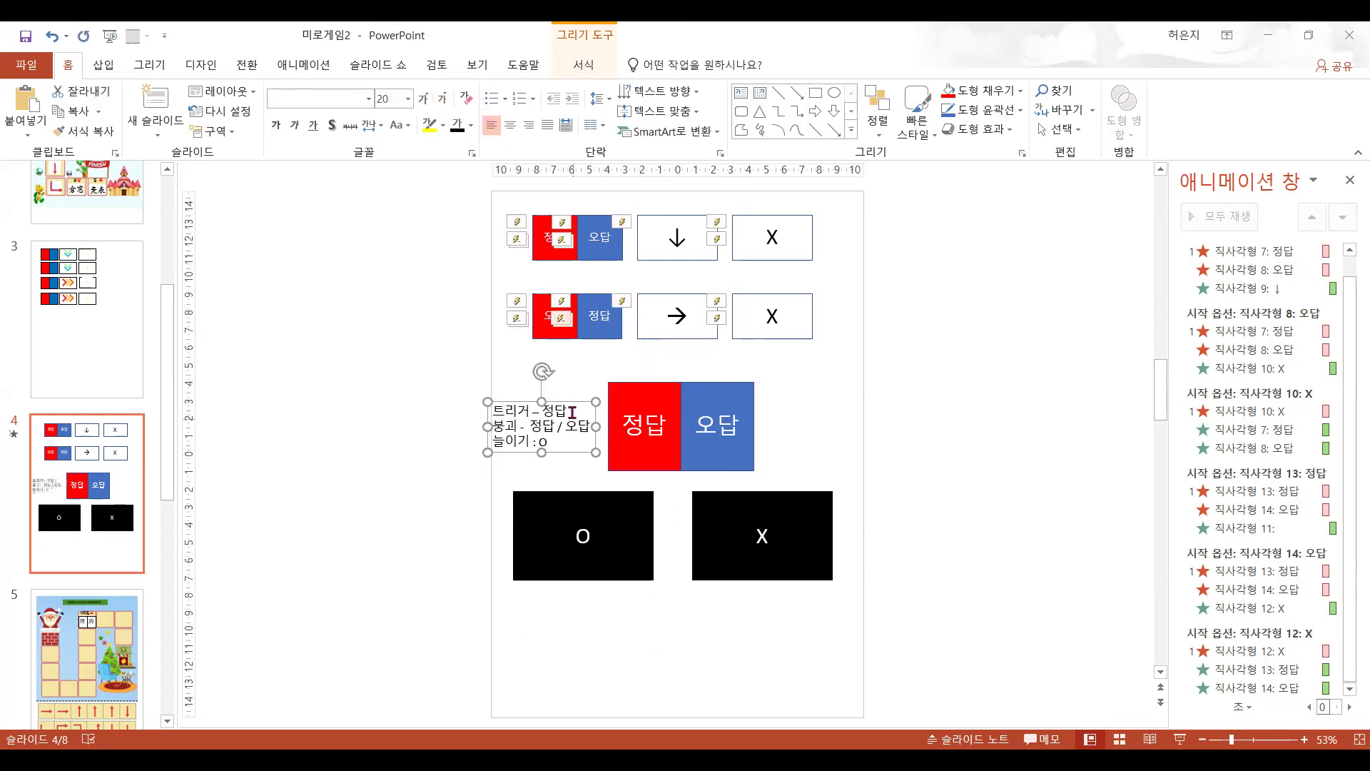
{"action": "left_click_drag", "start_coordinate": [576, 400], "coordinate": [588, 404]}
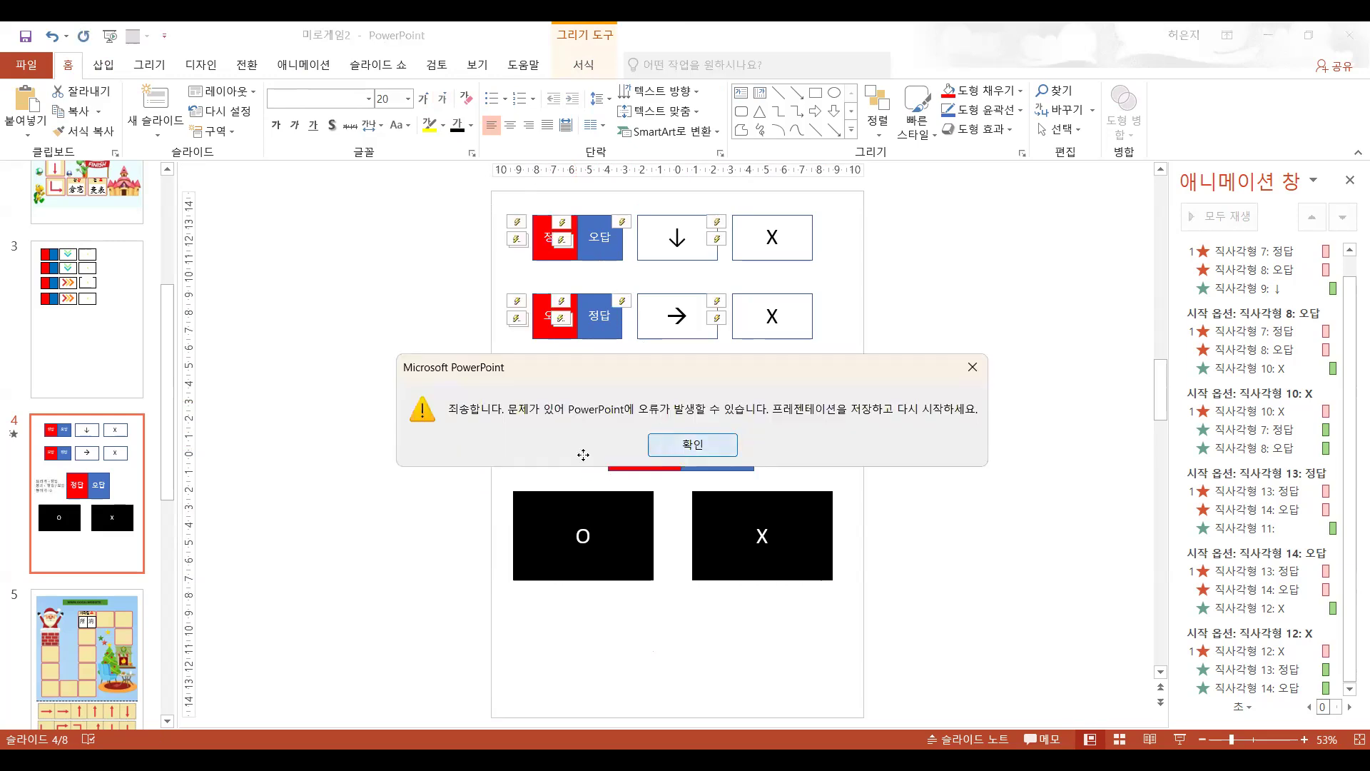
{"action": "left_click", "coordinate": [651, 448]}
- Duplicate the note beside the blue 오답 rectangle and edit the copy to "트리거 - 오답" and "늘이기 : X"
{"action": "key", "text": "ctrl+v"}
{"action": "left_click_drag", "start_coordinate": [586, 465], "coordinate": [833, 452]}
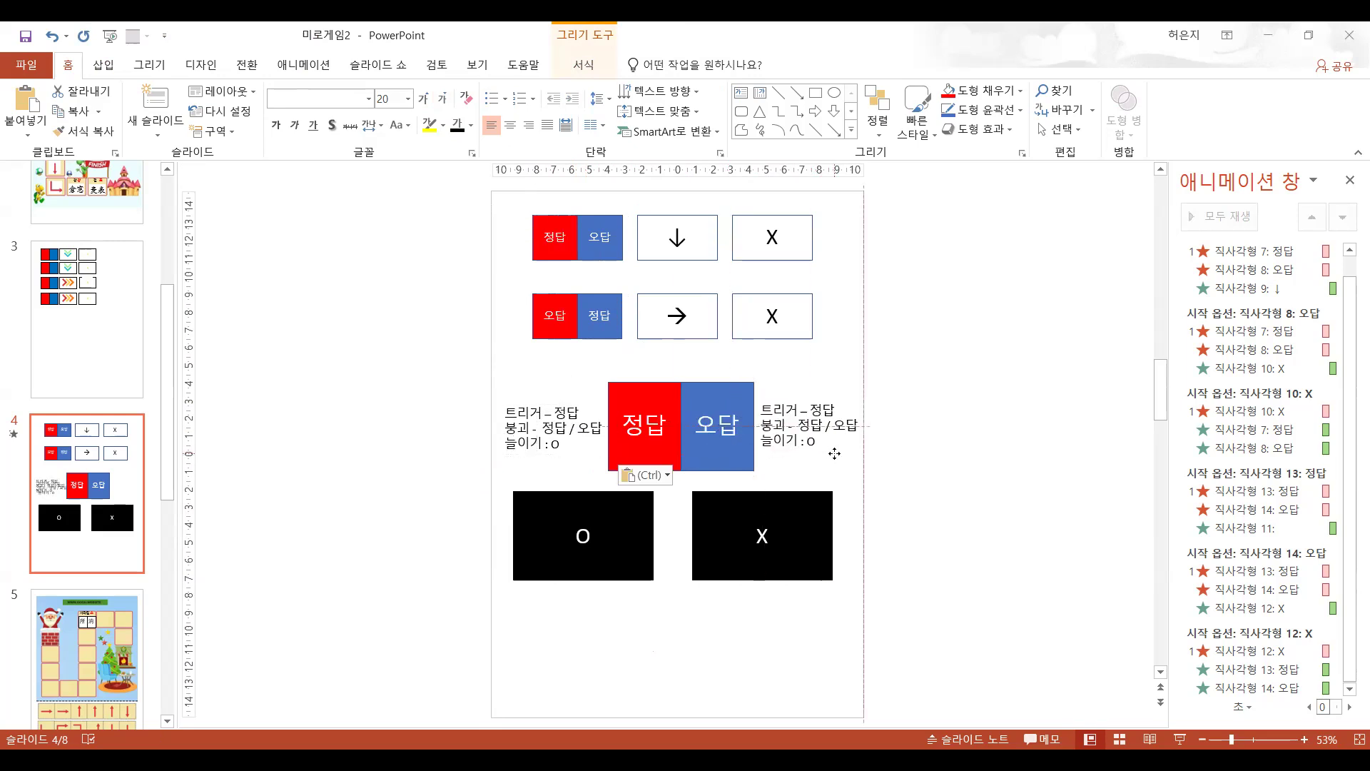
{"action": "double_click", "coordinate": [825, 409]}
{"action": "type", "text": "dh"}
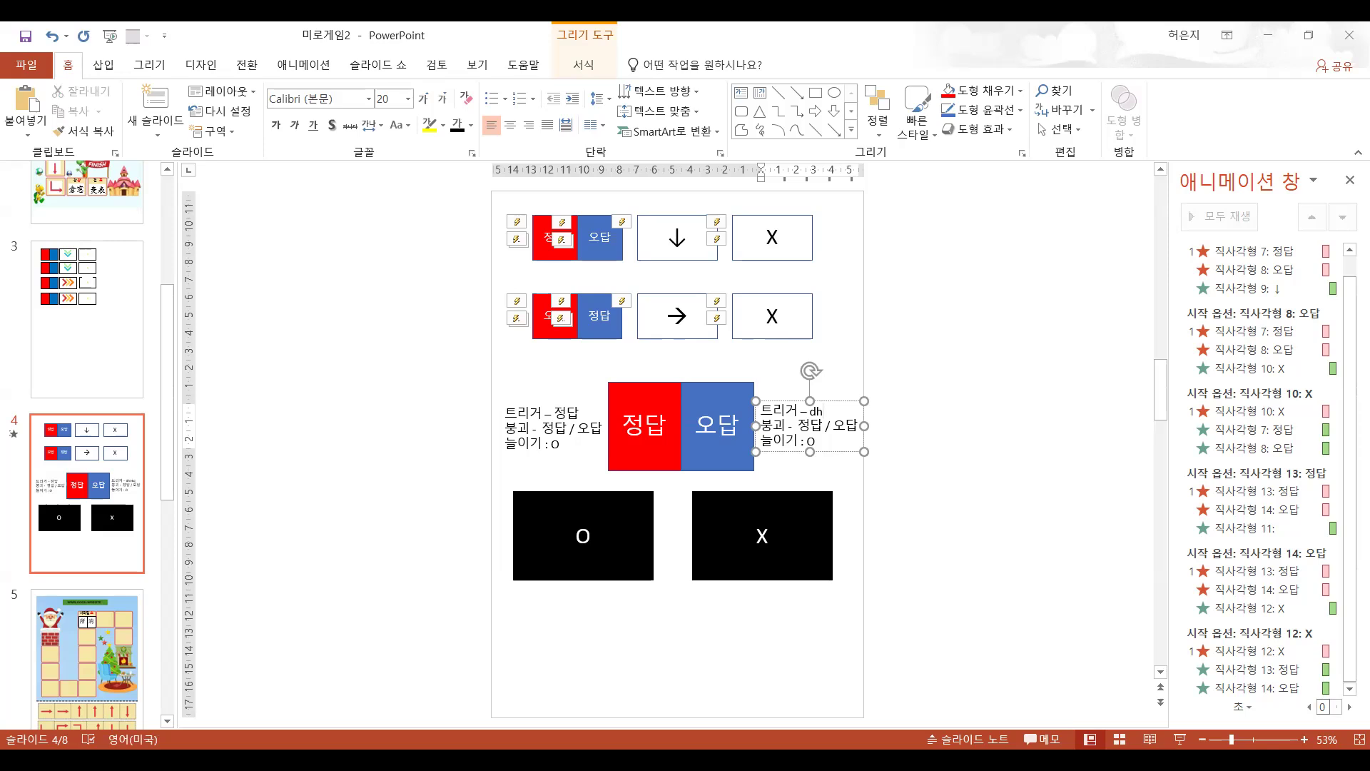
{"action": "key", "text": "BackSpace"}
{"action": "key", "text": "Hangul"}
{"action": "type", "text": "오답"}
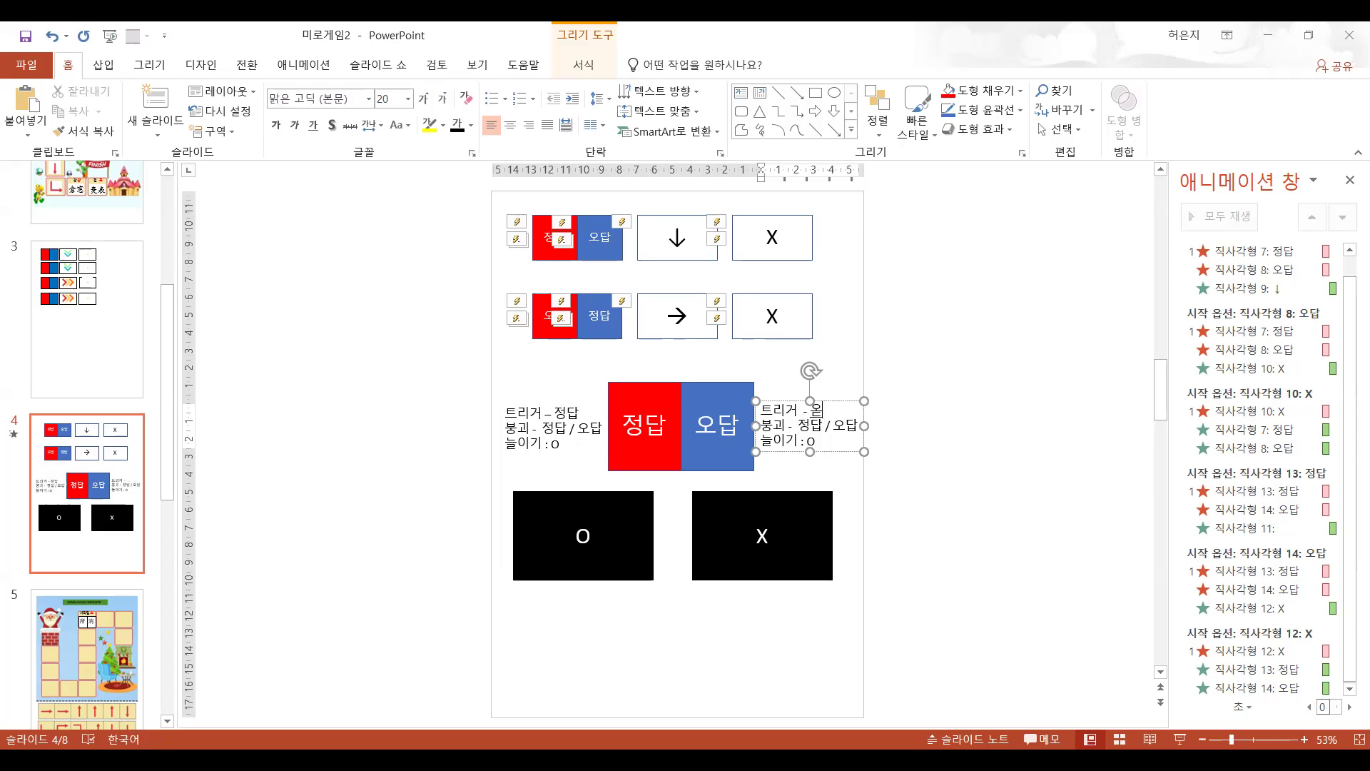
{"action": "double_click", "coordinate": [811, 441]}
{"action": "type", "text": "x"}
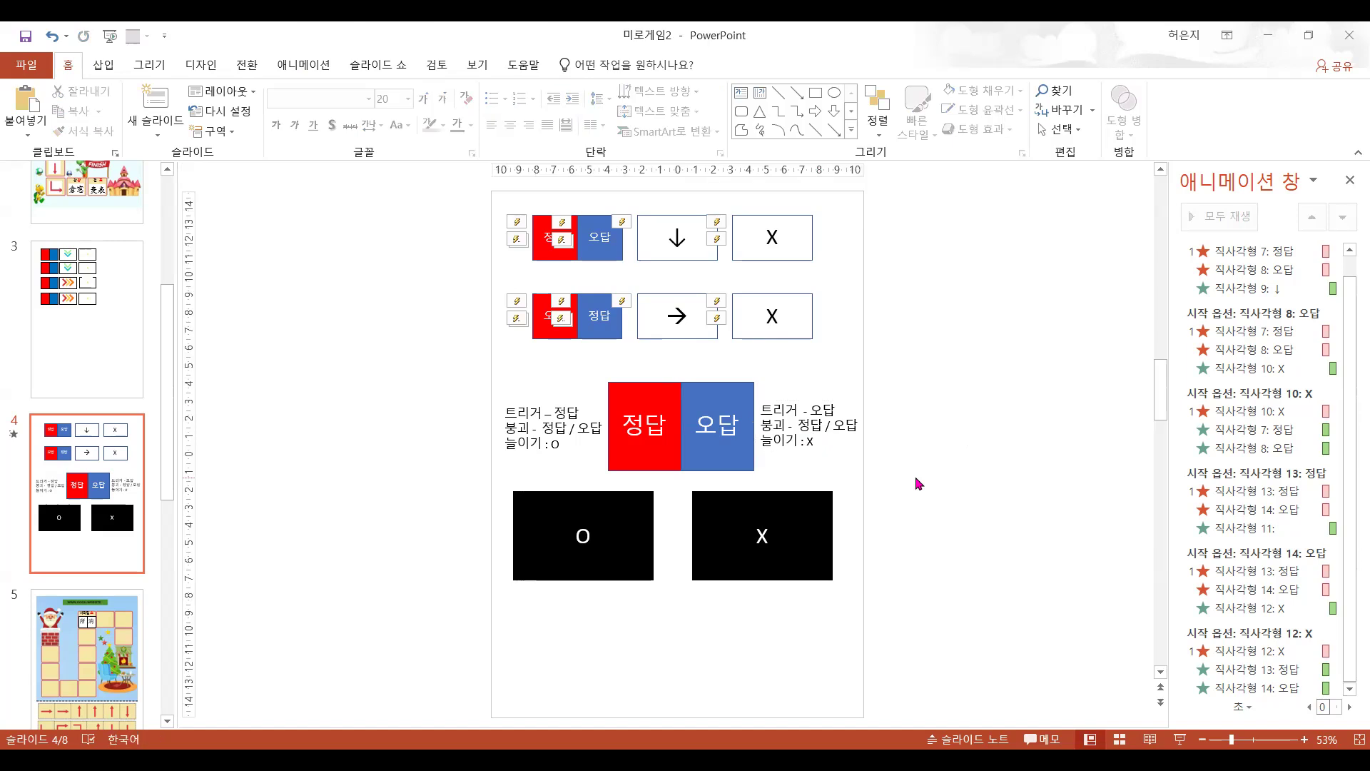
- Nudge the large red and blue rectangle pair slightly left, away from the 오답 note
{"action": "left_click", "coordinate": [735, 457]}
{"action": "left_click", "coordinate": [645, 457], "text": "shift"}
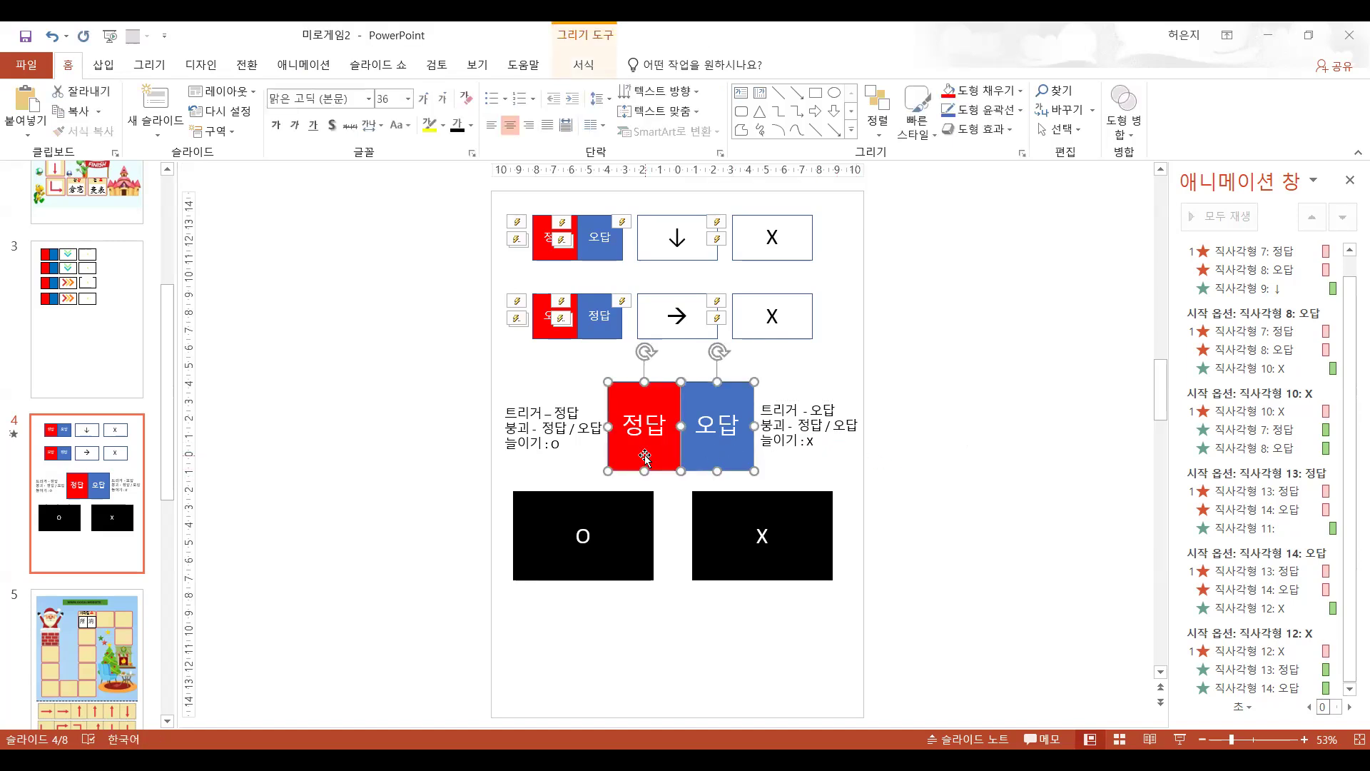
{"action": "left_click", "coordinate": [773, 558]}
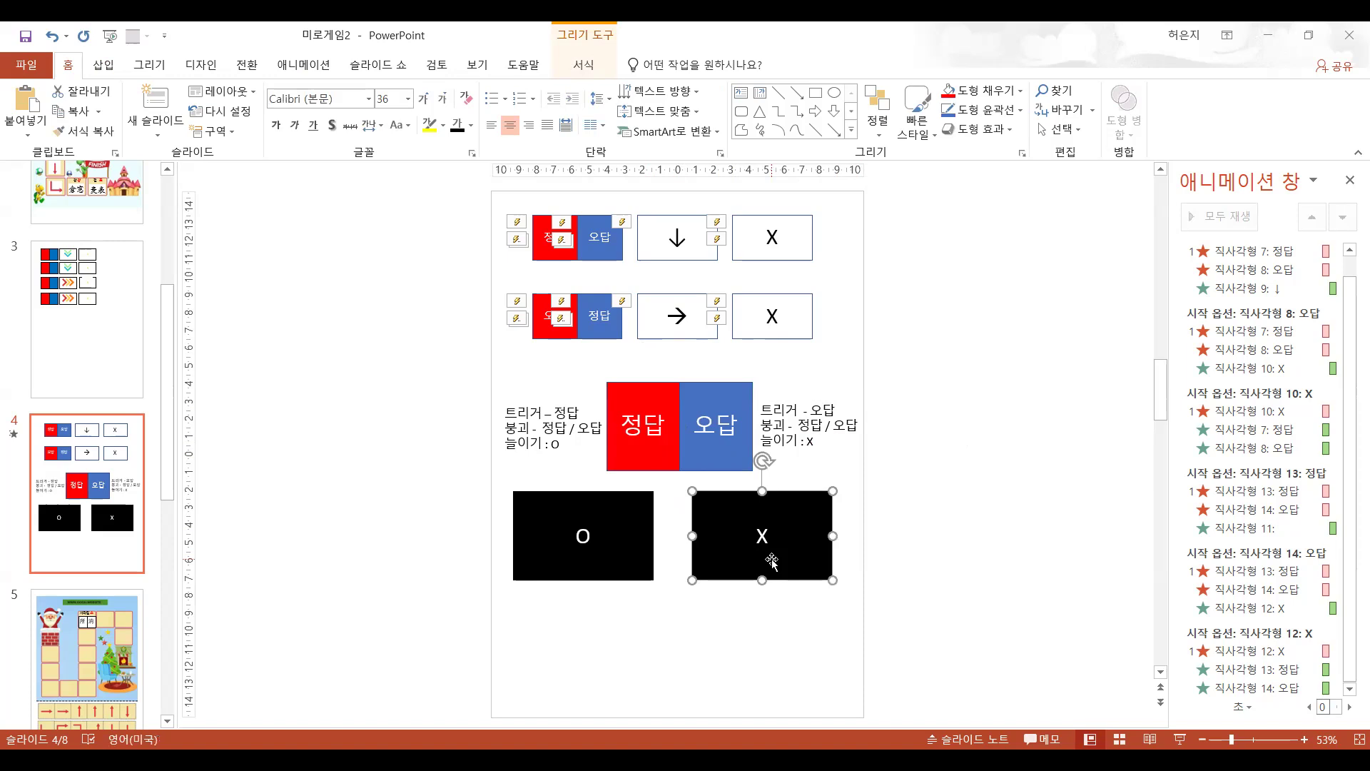
- Duplicate the 오답 note below the black X rectangle and change the copy's 트리거 value to X
{"action": "left_click", "coordinate": [812, 442]}
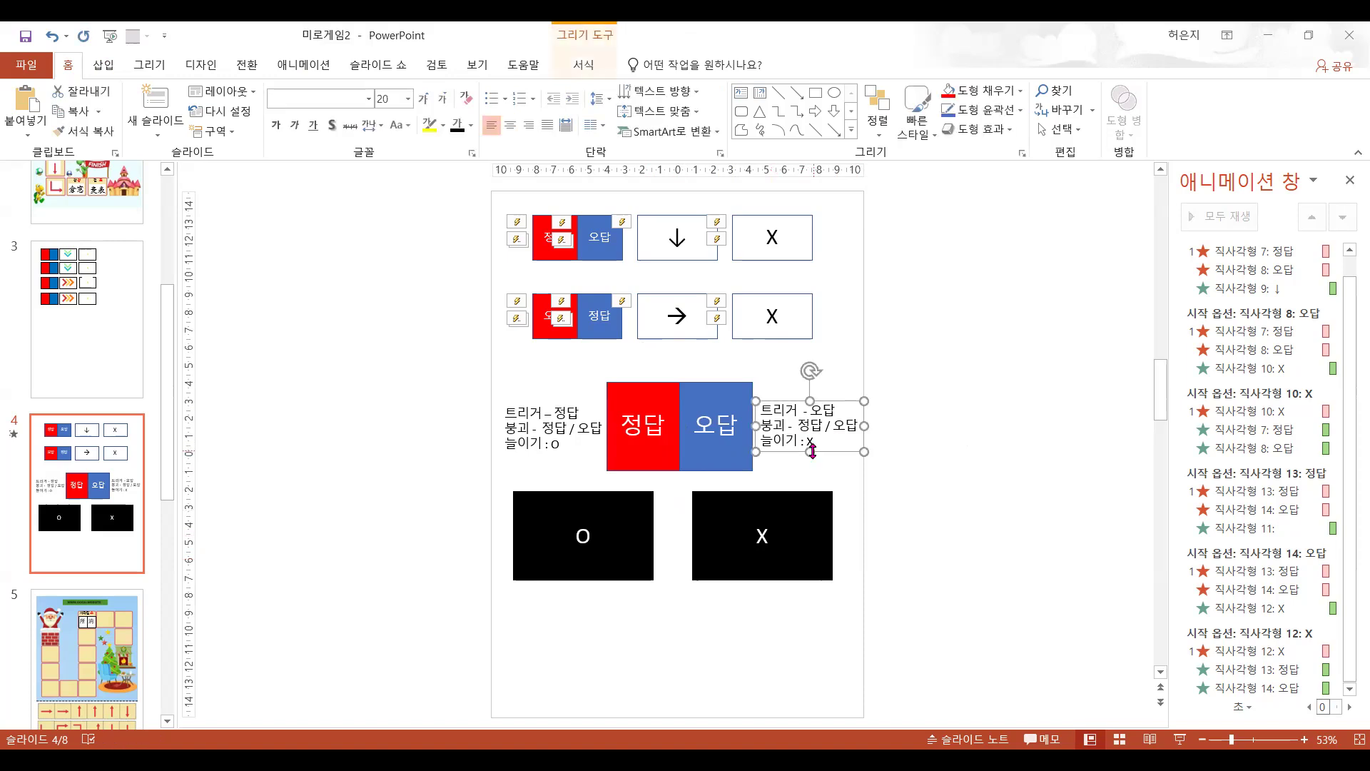
{"action": "key", "text": "ctrl+c"}
{"action": "key", "text": "ctrl+v"}
{"action": "left_click_drag", "start_coordinate": [842, 464], "coordinate": [784, 647]}
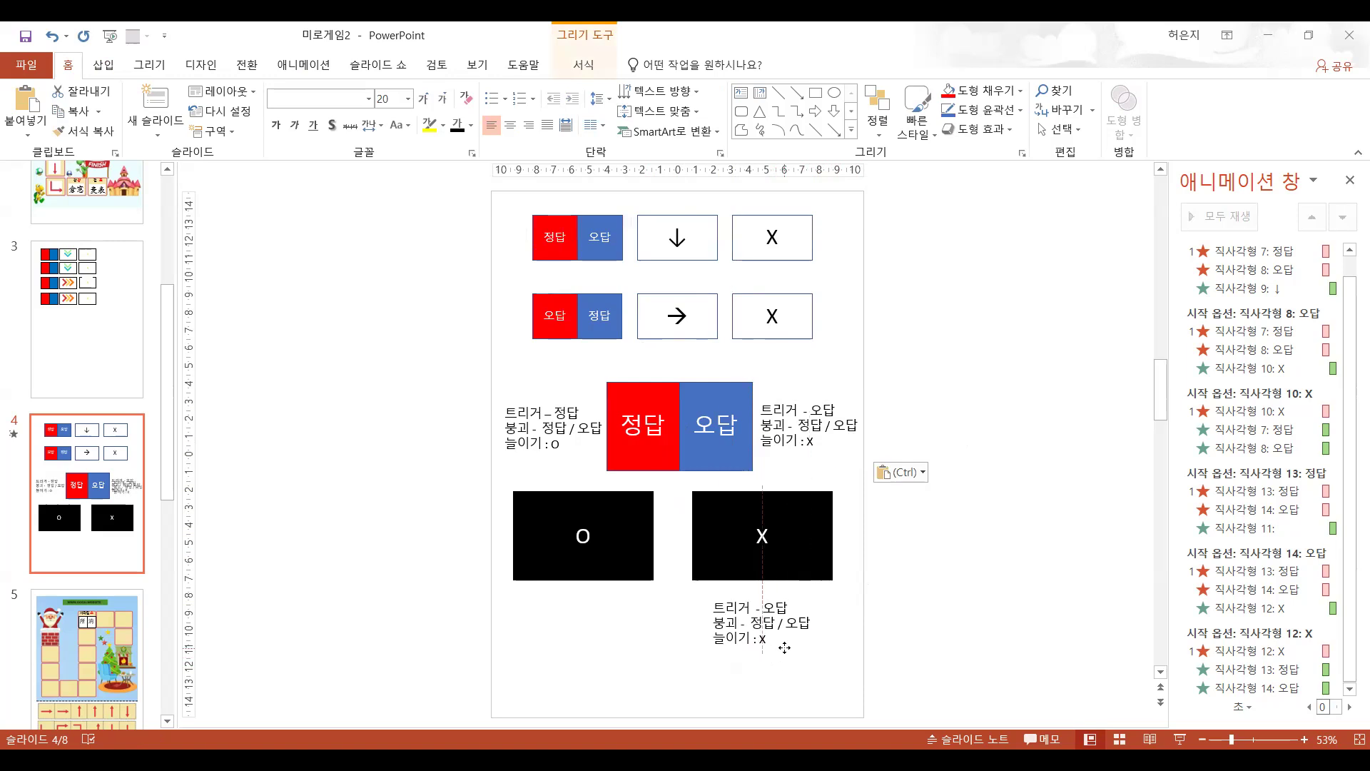
{"action": "double_click", "coordinate": [774, 608]}
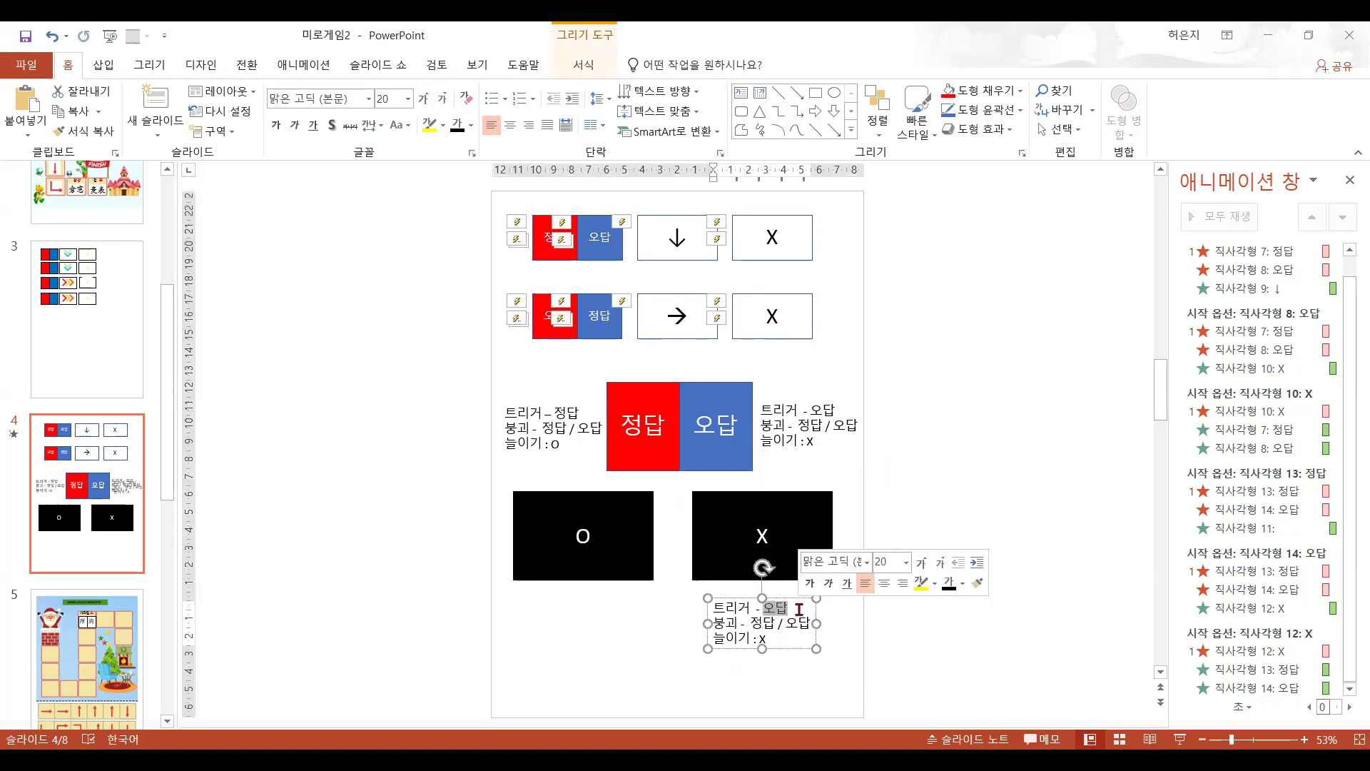
{"action": "key", "text": "BackSpace"}
{"action": "type", "text": "x"}
- Replace "정답 / 오답" in the 붕괴 line of the note below the black X rectangle with X
{"action": "left_click", "coordinate": [750, 626]}
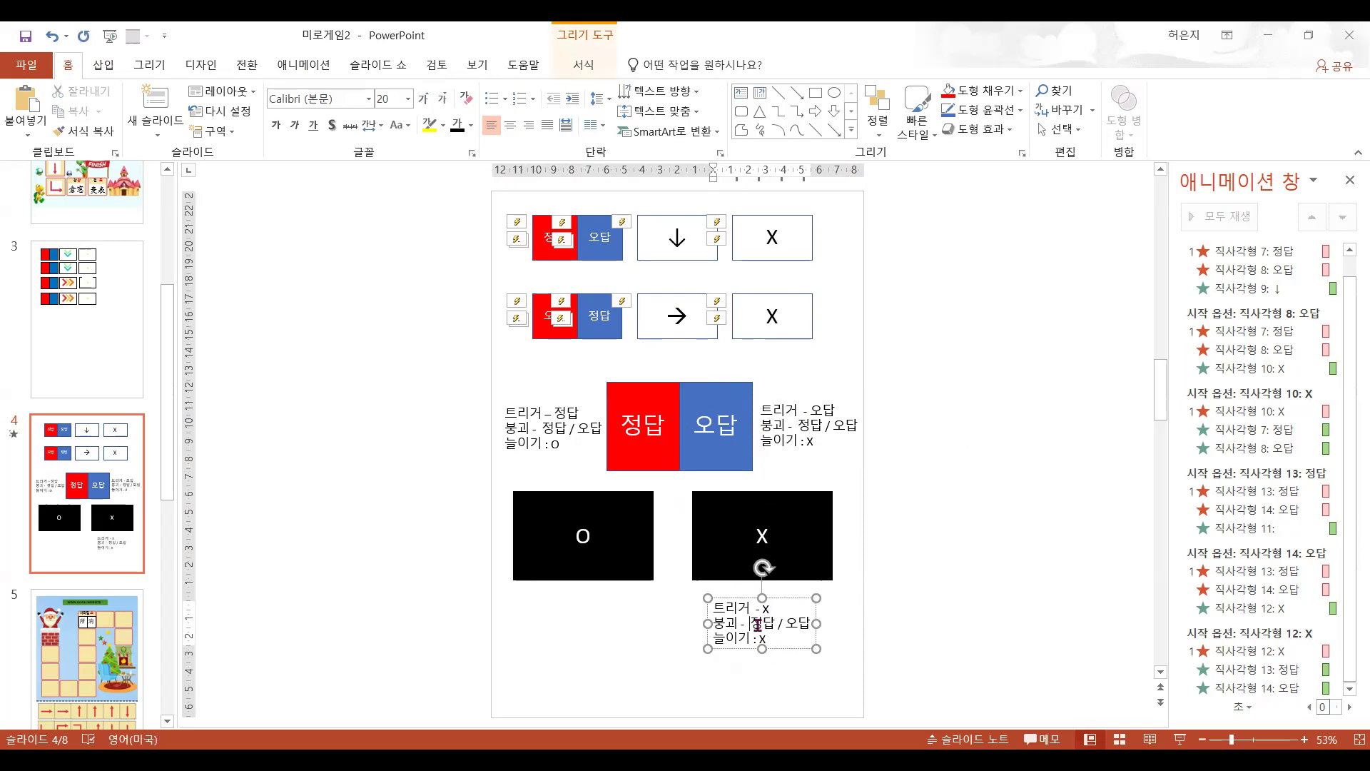
{"action": "left_click", "coordinate": [790, 625]}
{"action": "key", "text": "BackSpace"}
{"action": "key", "text": "BackSpace"}
{"action": "key", "text": "BackSpace"}
{"action": "key", "text": "BackSpace"}
{"action": "key", "text": "BackSpace"}
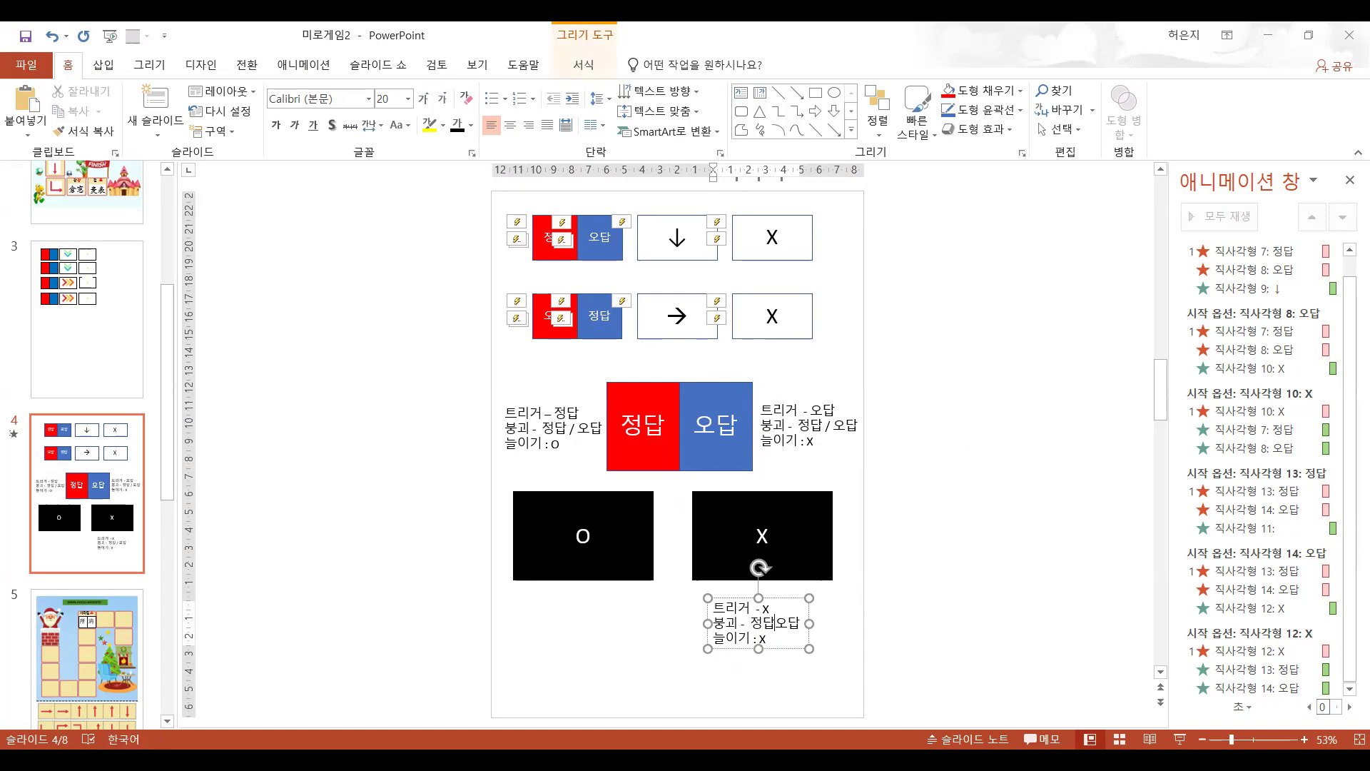
{"action": "key", "text": "Hangul"}
{"action": "key", "text": "BackSpace"}
{"action": "key", "text": "BackSpace"}
{"action": "type", "text": "ㅌ"}
{"action": "key", "text": "BackSpace"}
{"action": "key", "text": "Hangul"}
{"action": "type", "text": "x"}
- Set the 늘이기 line of the note below the black X rectangle to "정답 / 오답"
{"action": "key", "text": "Down"}
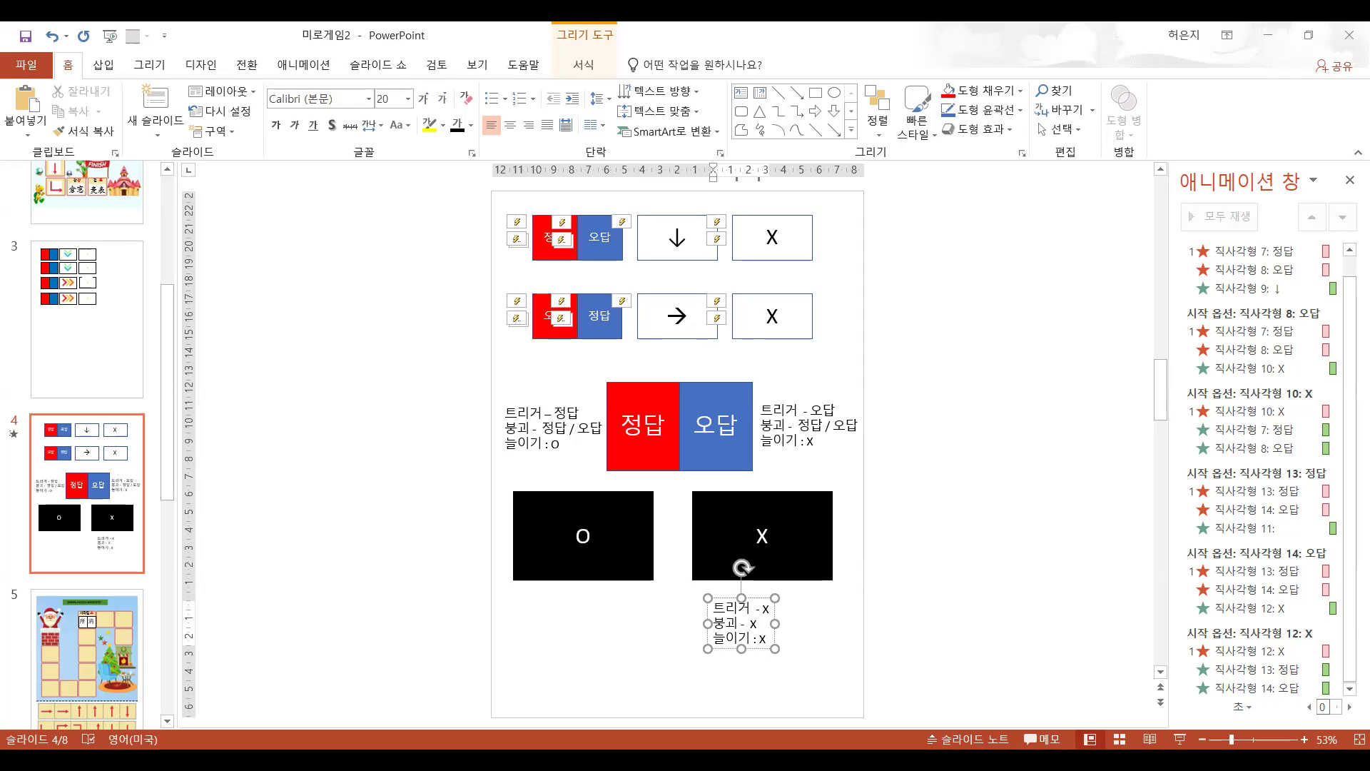
{"action": "type", "text": "wjd"}
{"action": "key", "text": "BackSpace"}
{"action": "key", "text": "BackSpace"}
{"action": "key", "text": "BackSpace"}
{"action": "key", "text": "Hangul"}
{"action": "type", "text": "정답 / 오"}
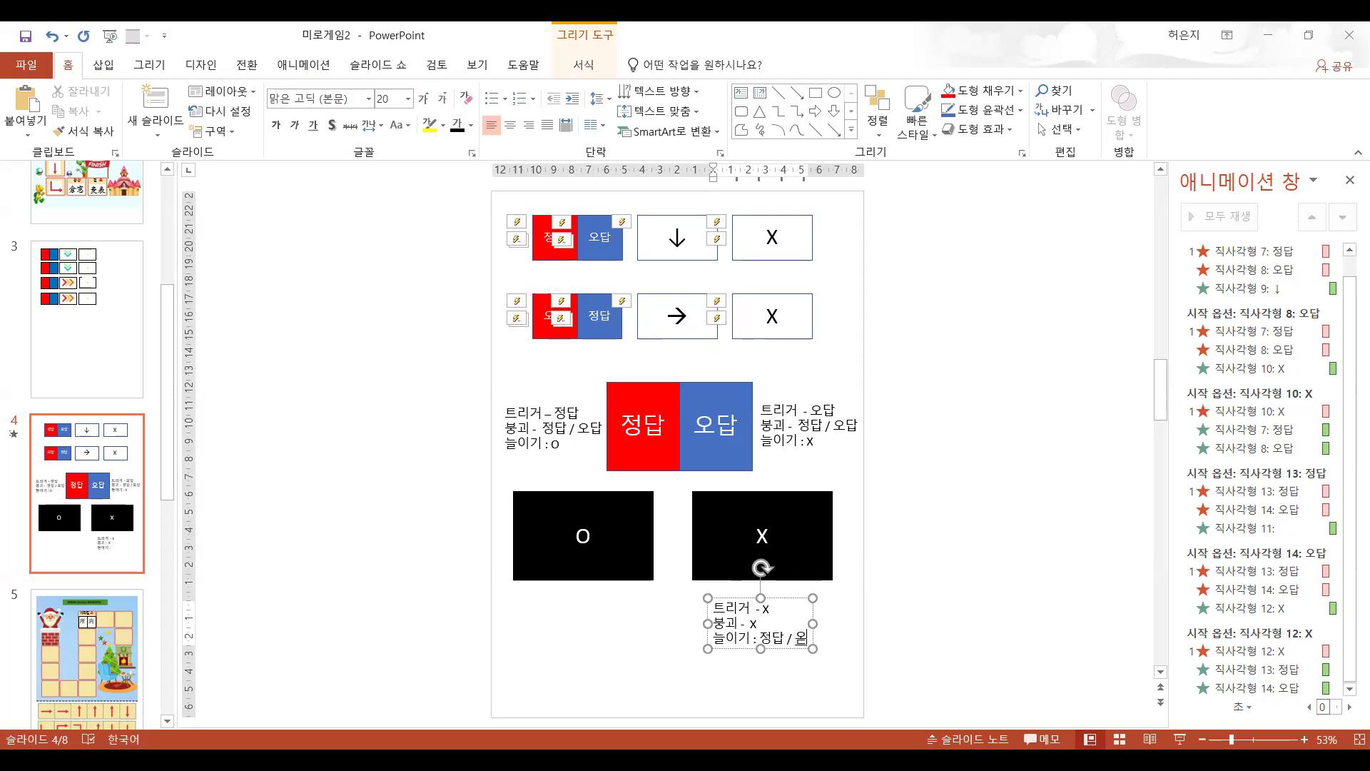
{"action": "type", "text": "답"}
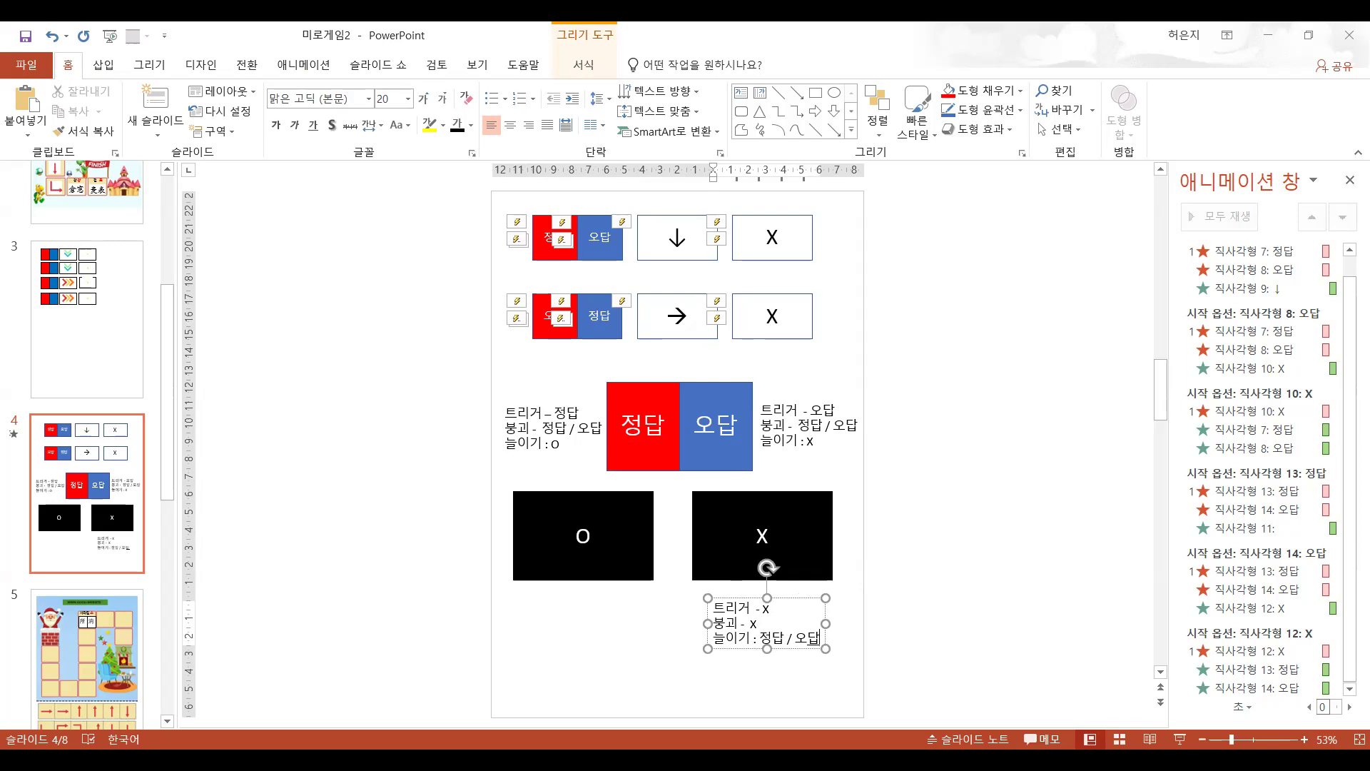
- Duplicate that note into the empty space below the black O rectangle and replace its text with "* 주의할 점 : 애니메이션은"
{"action": "left_click", "coordinate": [735, 648]}
{"action": "key", "text": "ctrl+c"}
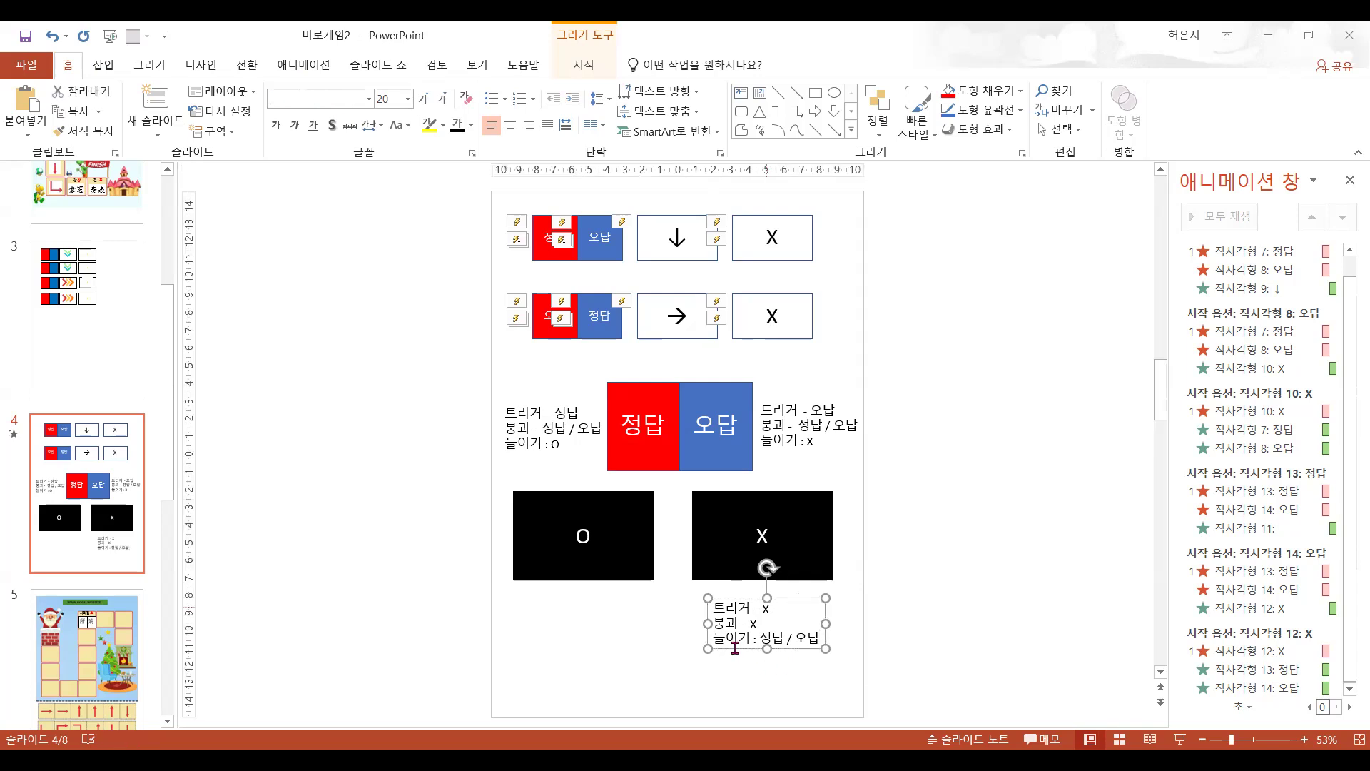
{"action": "key", "text": "ctrl+v"}
{"action": "left_click_drag", "start_coordinate": [736, 653], "coordinate": [543, 709]}
{"action": "left_click", "coordinate": [549, 682]}
{"action": "key", "text": "ctrl+a"}
{"action": "type", "text": "* 중"}
{"action": "type", "text": "의할 점 :"}
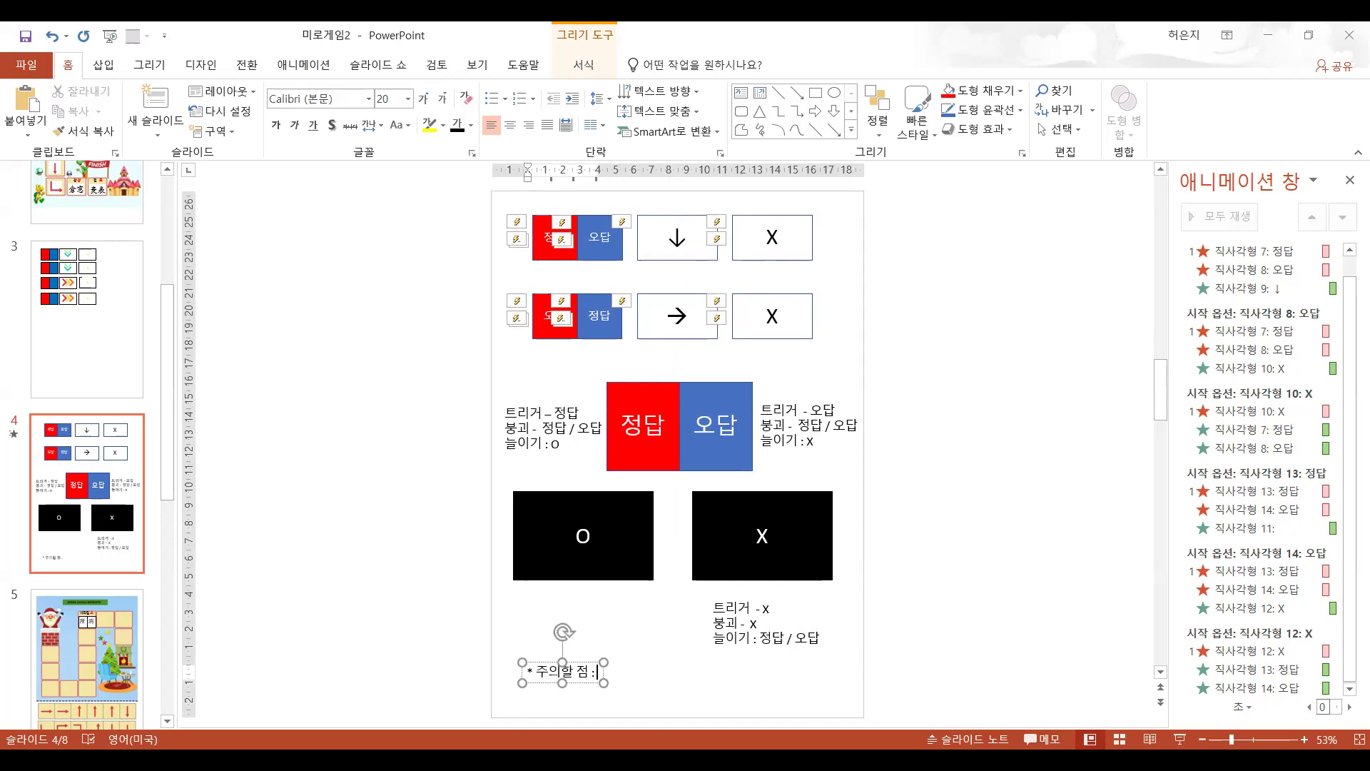
{"action": "type", "text": " 애니메이"}
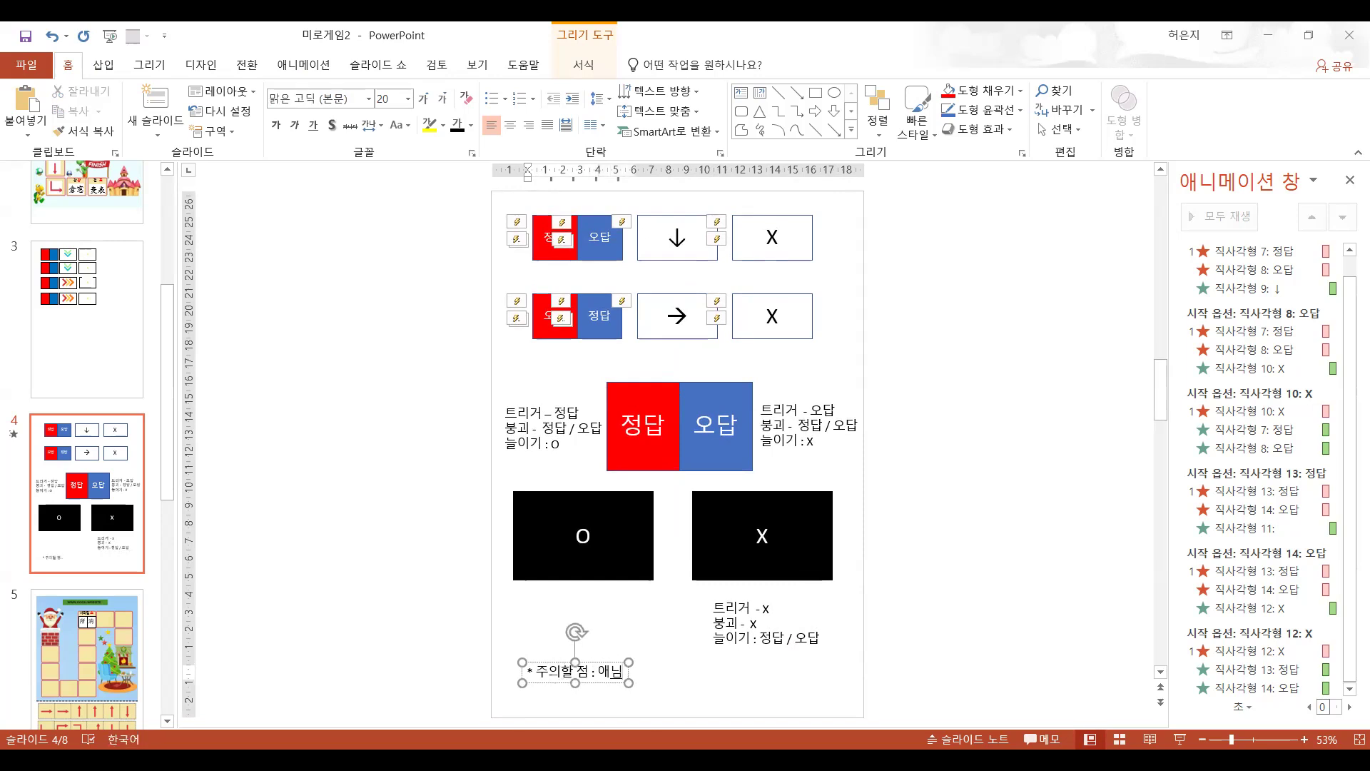
{"action": "type", "text": "션은"}
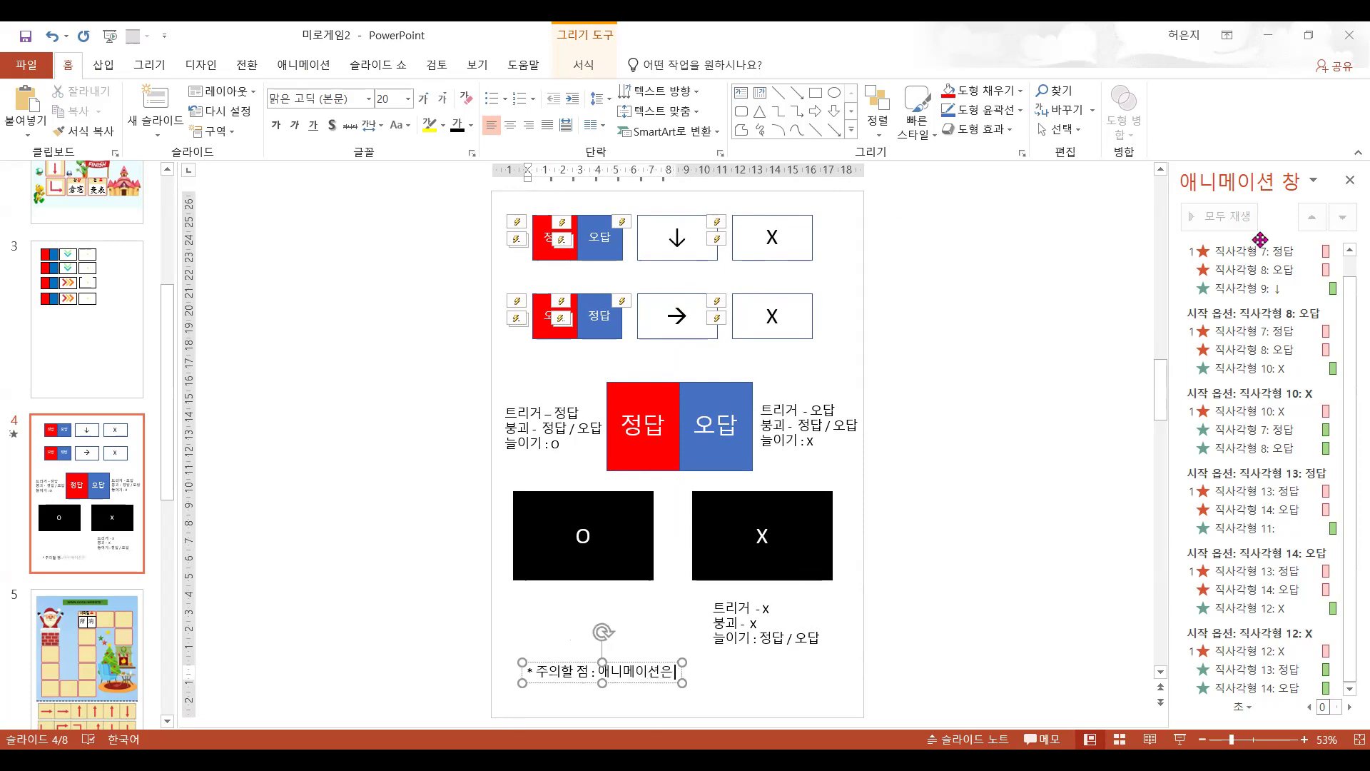
- Complete the caution note at the bottom of slide 4 by adding "이전 효과와 함께 시작" after "애니메이션은"
{"action": "left_click", "coordinate": [1263, 491]}
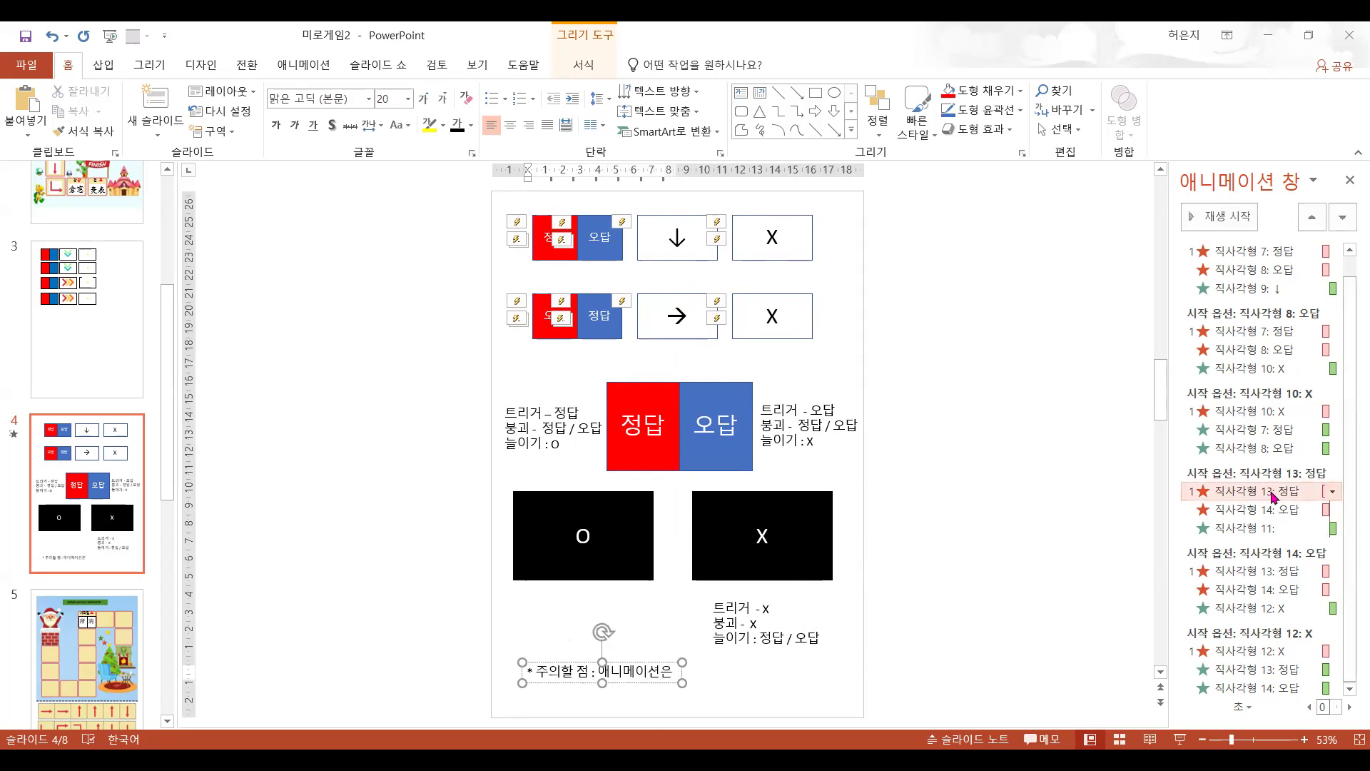
{"action": "left_click", "coordinate": [1333, 491]}
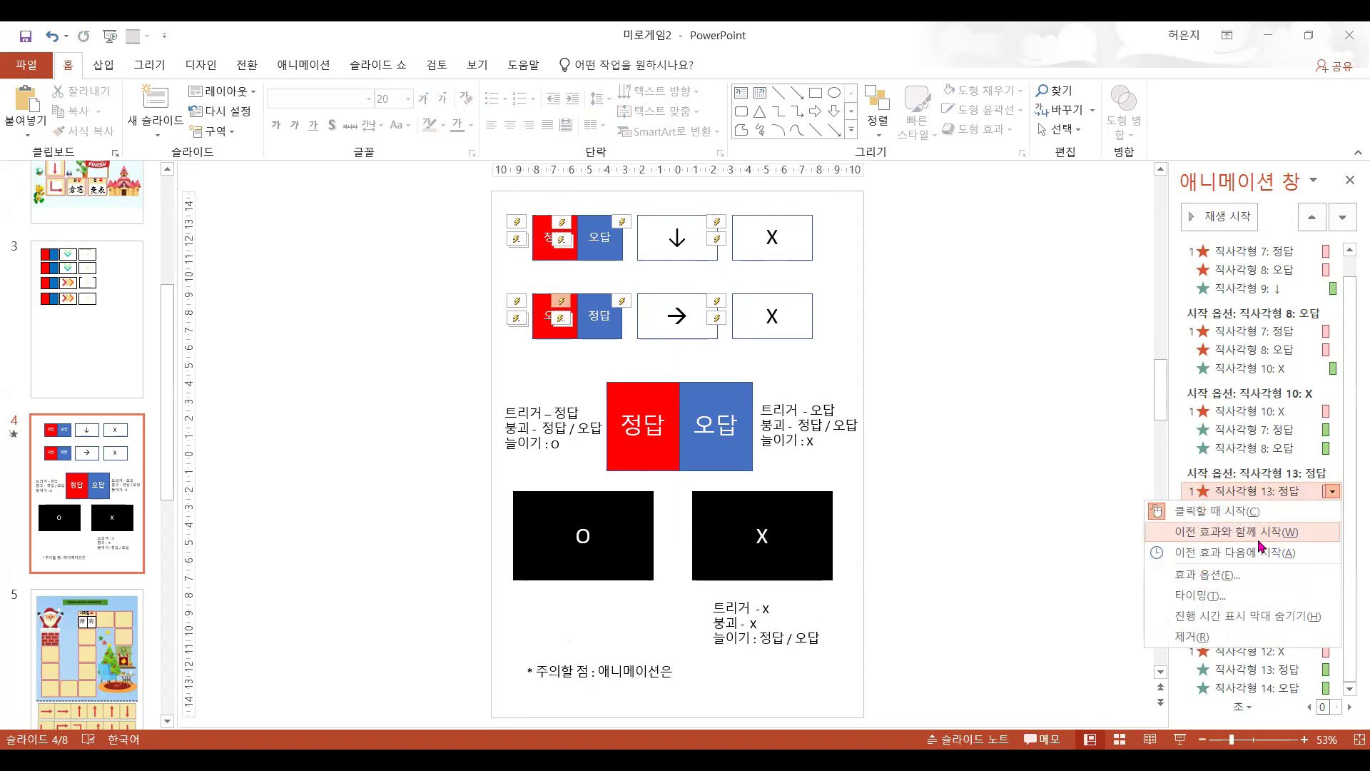
{"action": "left_click", "coordinate": [664, 674]}
{"action": "left_click", "coordinate": [671, 674]}
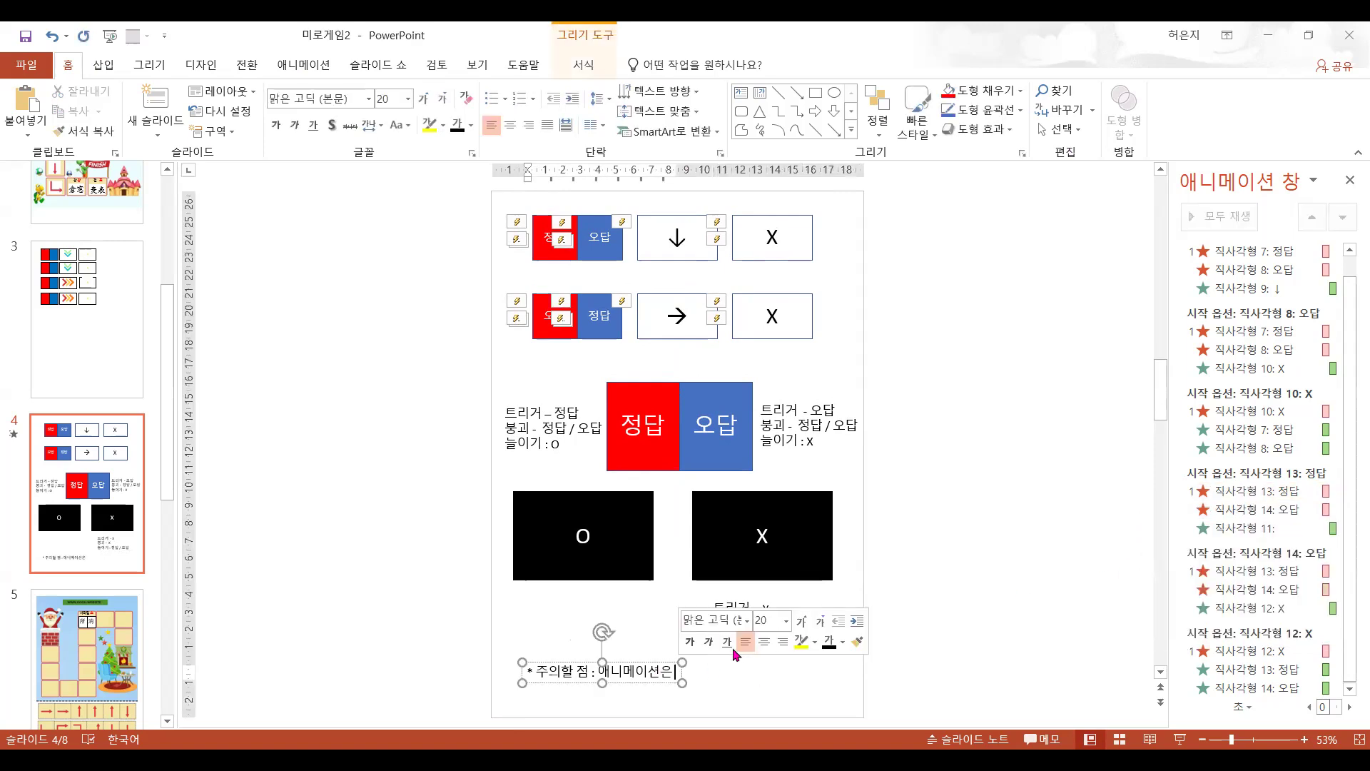
{"action": "type", "text": "ㅇ"}
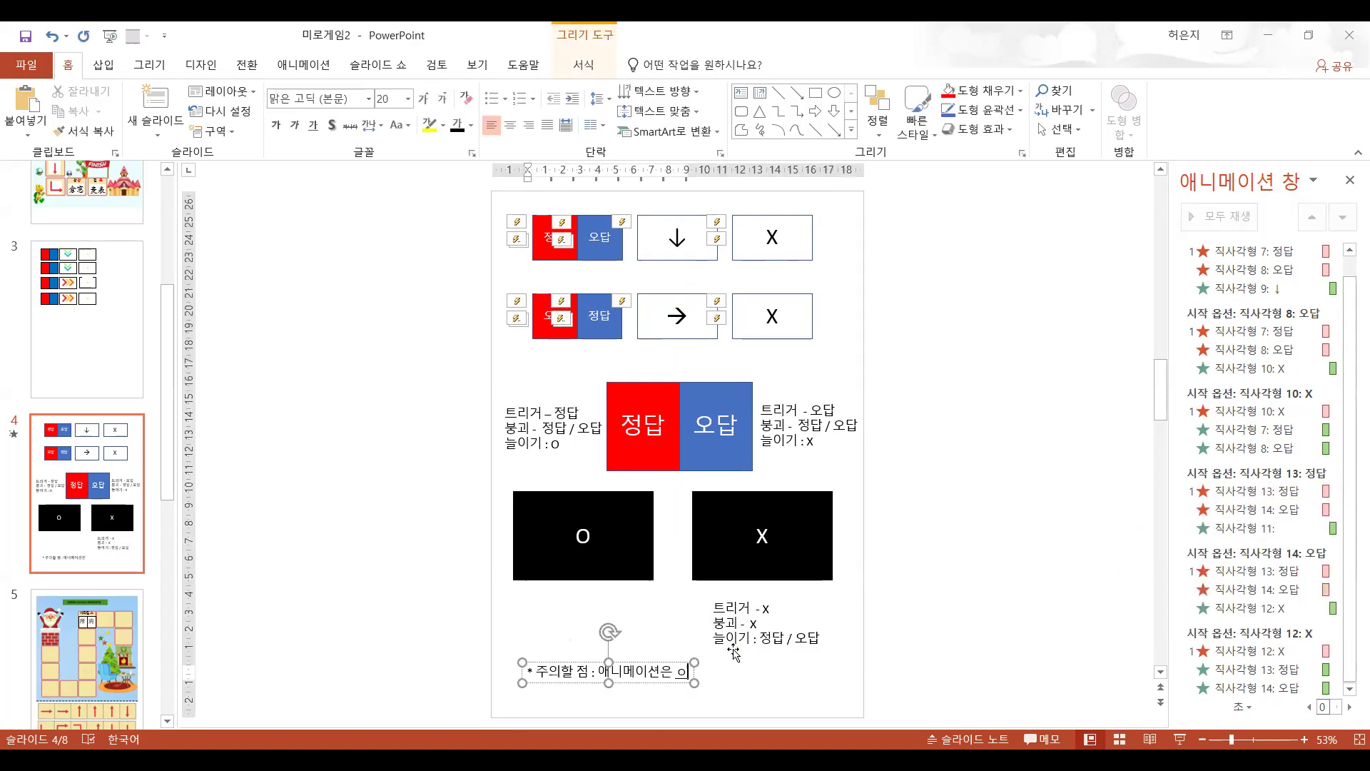
{"action": "type", "text": "ㅣ제"}
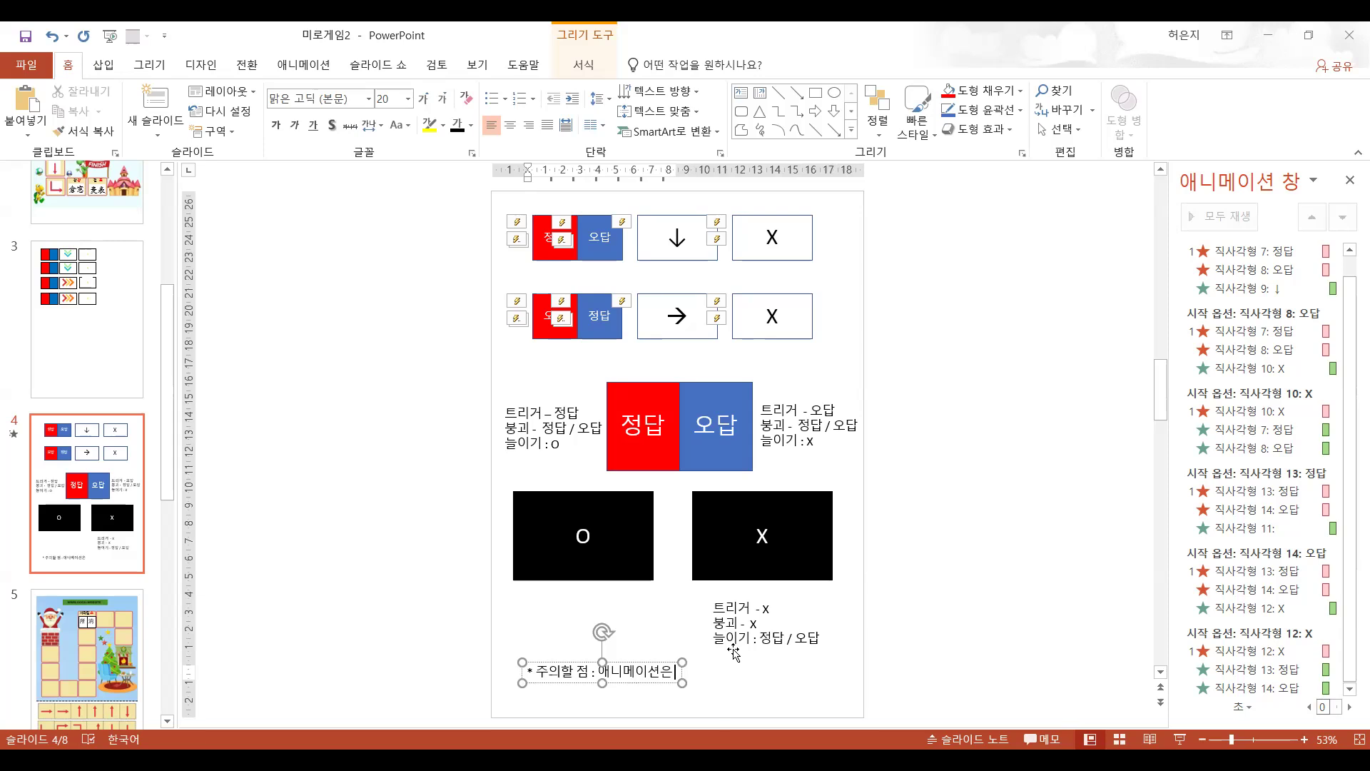
{"action": "type", "text": "ㄴ 효과와"}
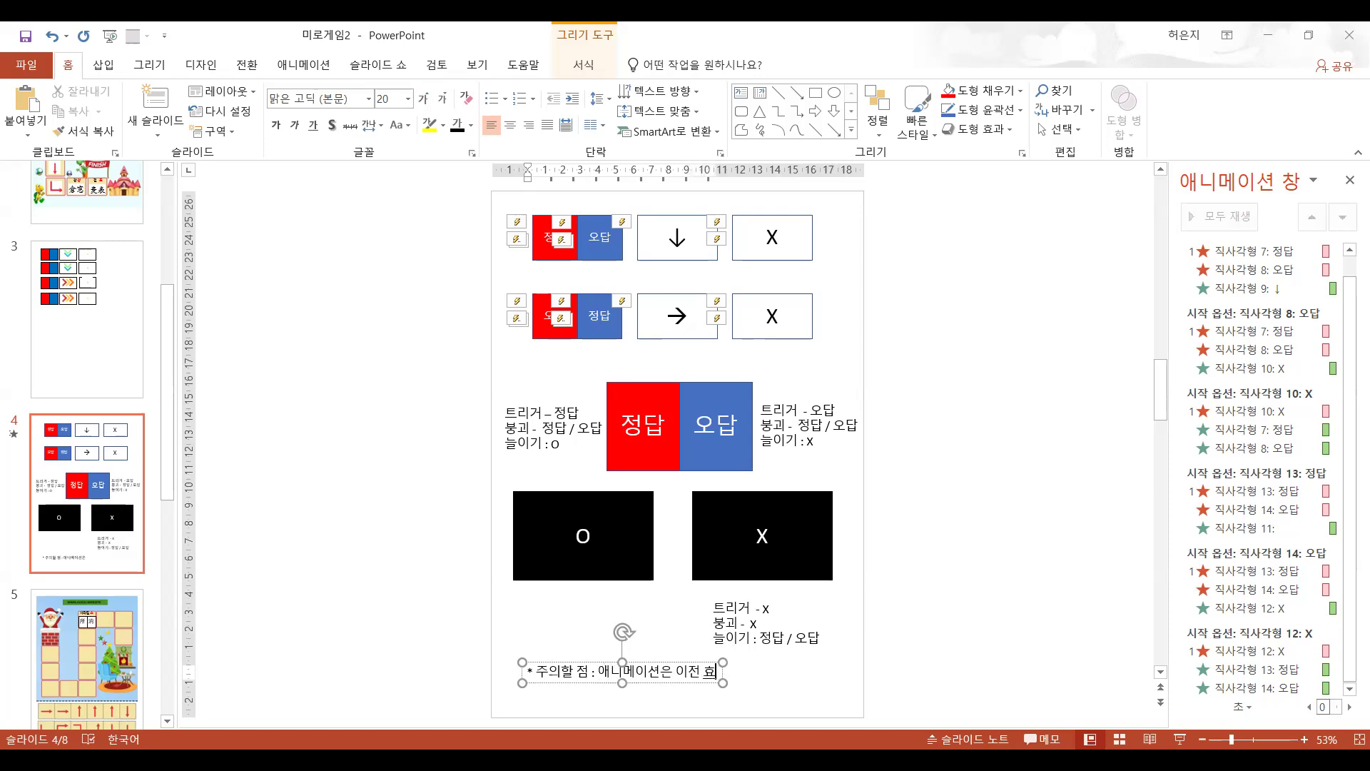
{"action": "type", "text": " 함께 실"}
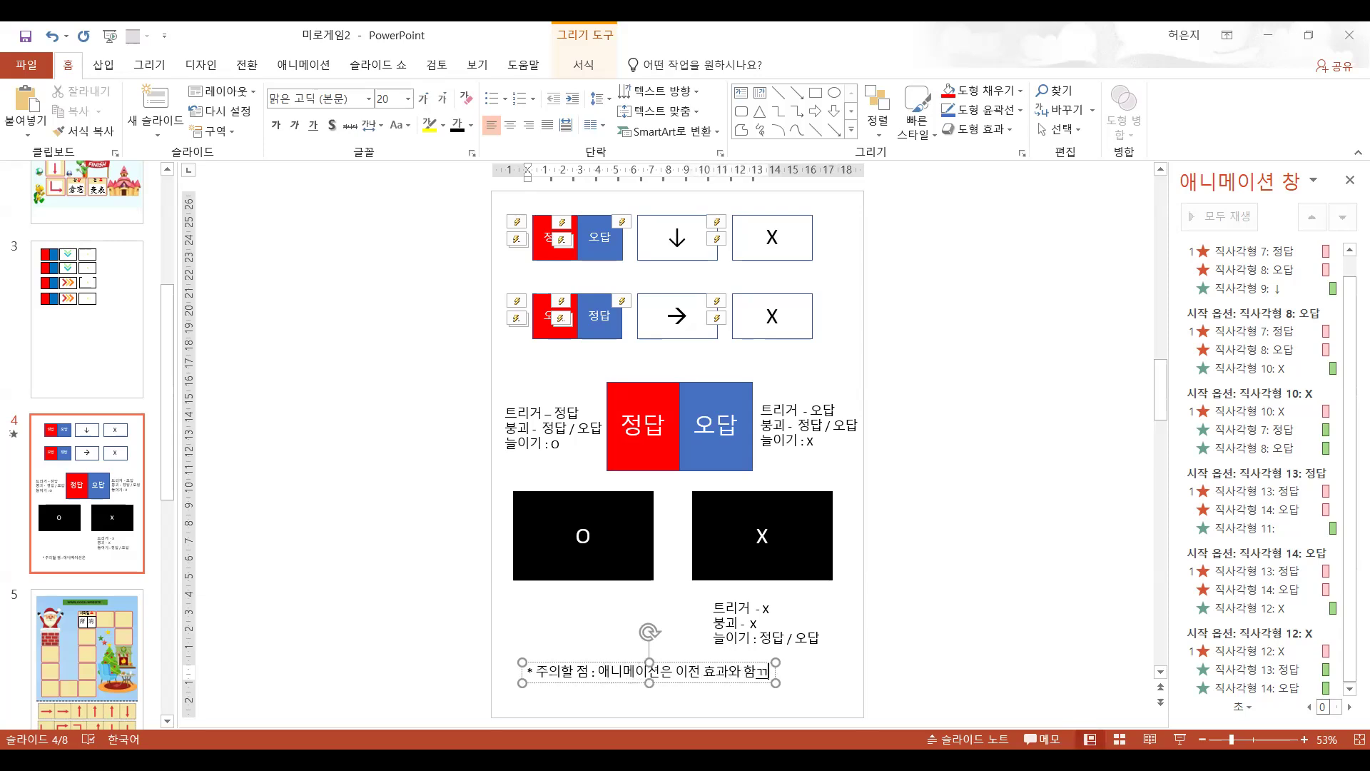
{"action": "type", "text": "ㅏㄱ"}
- Move the caution note slightly lower and format its text as 24 pt, bold and red
{"action": "left_click_drag", "start_coordinate": [733, 687], "coordinate": [734, 702]}
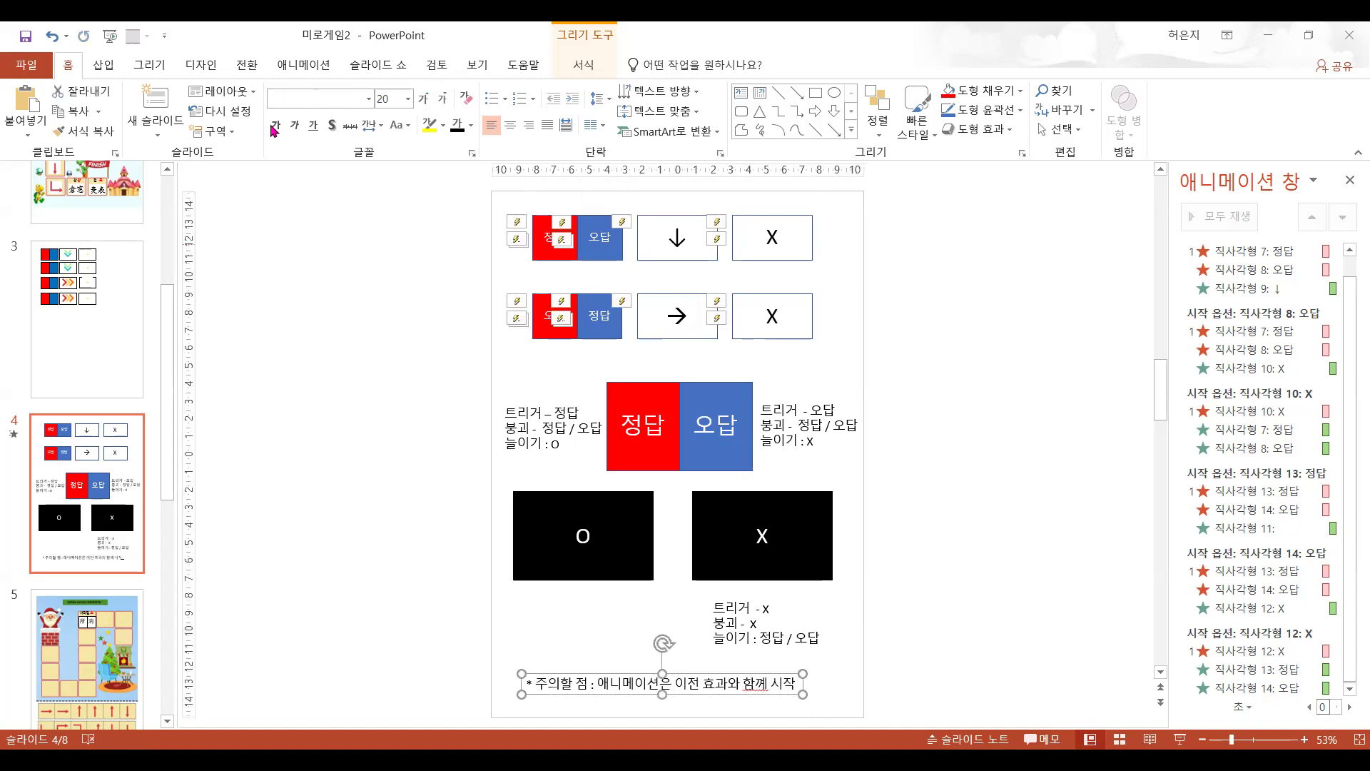
{"action": "left_click", "coordinate": [423, 97]}
{"action": "left_click", "coordinate": [276, 125]}
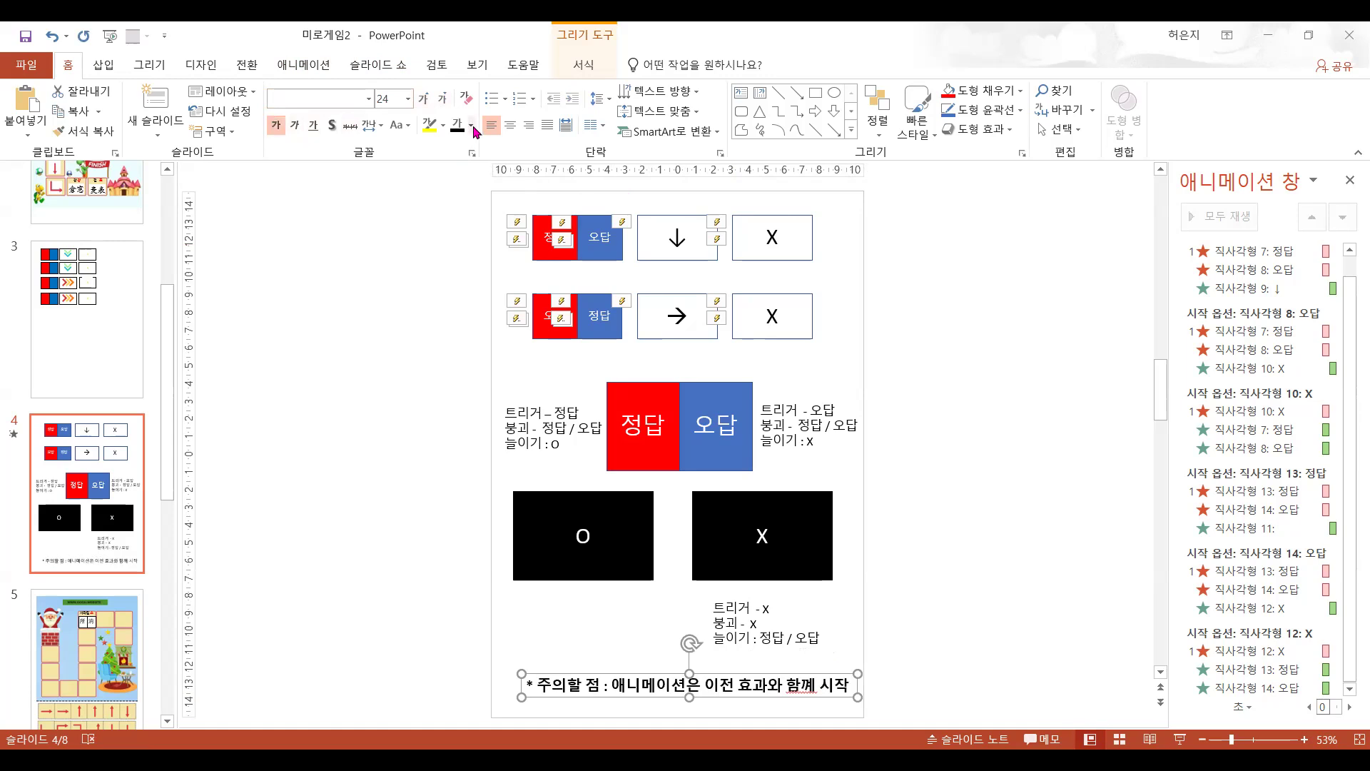
{"action": "left_click", "coordinate": [471, 126]}
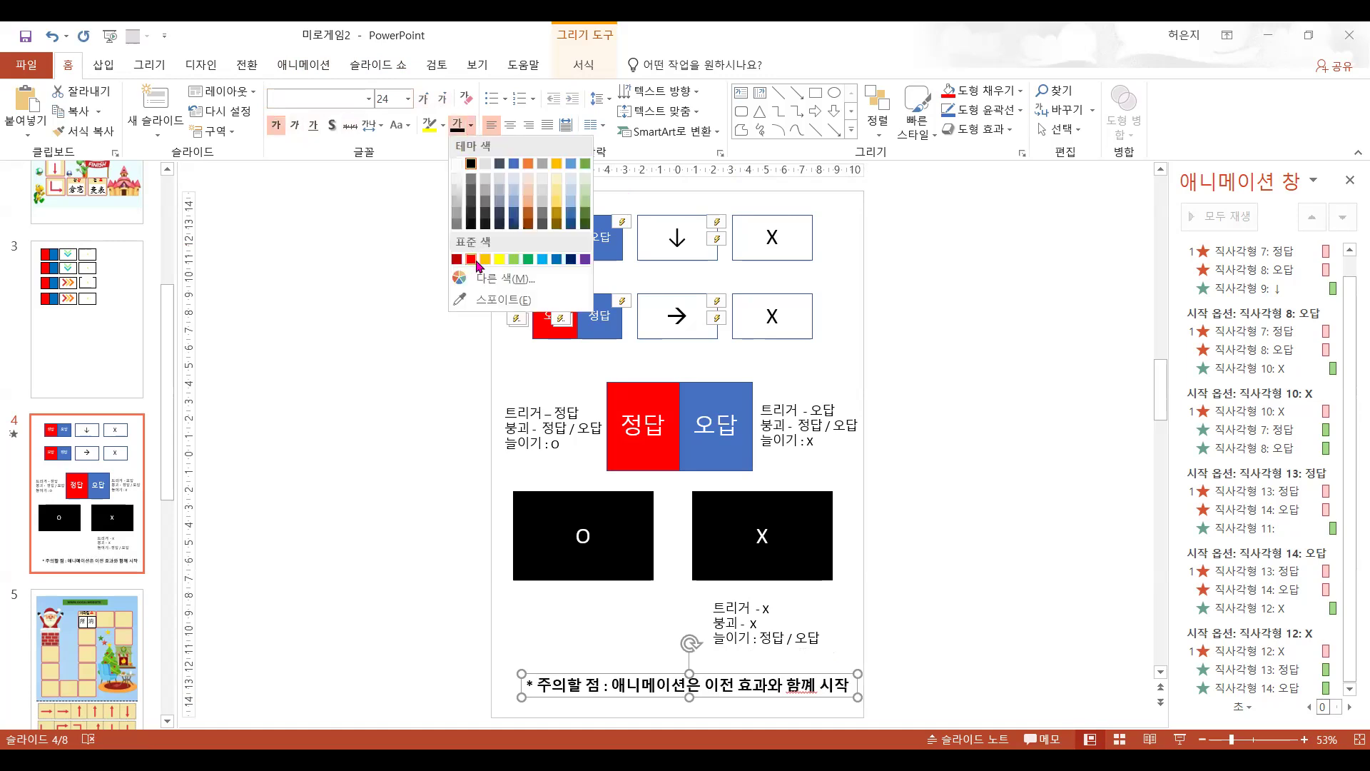
{"action": "left_click", "coordinate": [471, 259]}
- Correct the misspelled word before "시작" in the red caution note to "함께"
{"action": "left_click", "coordinate": [818, 687]}
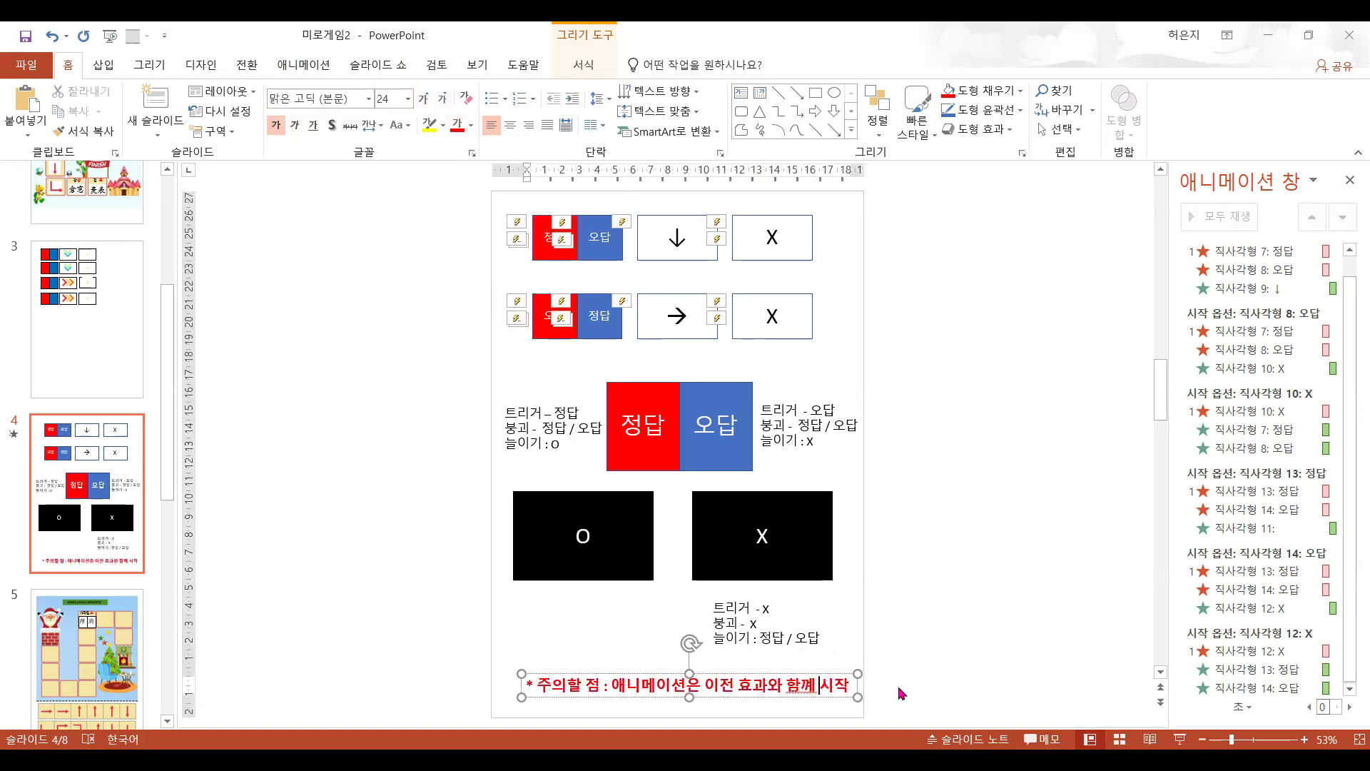
{"action": "key", "text": "BackSpace"}
{"action": "type", "text": "께"}
- Shift the red caution note on slide 4 slightly down and to the left
{"action": "left_click", "coordinate": [143, 275]}
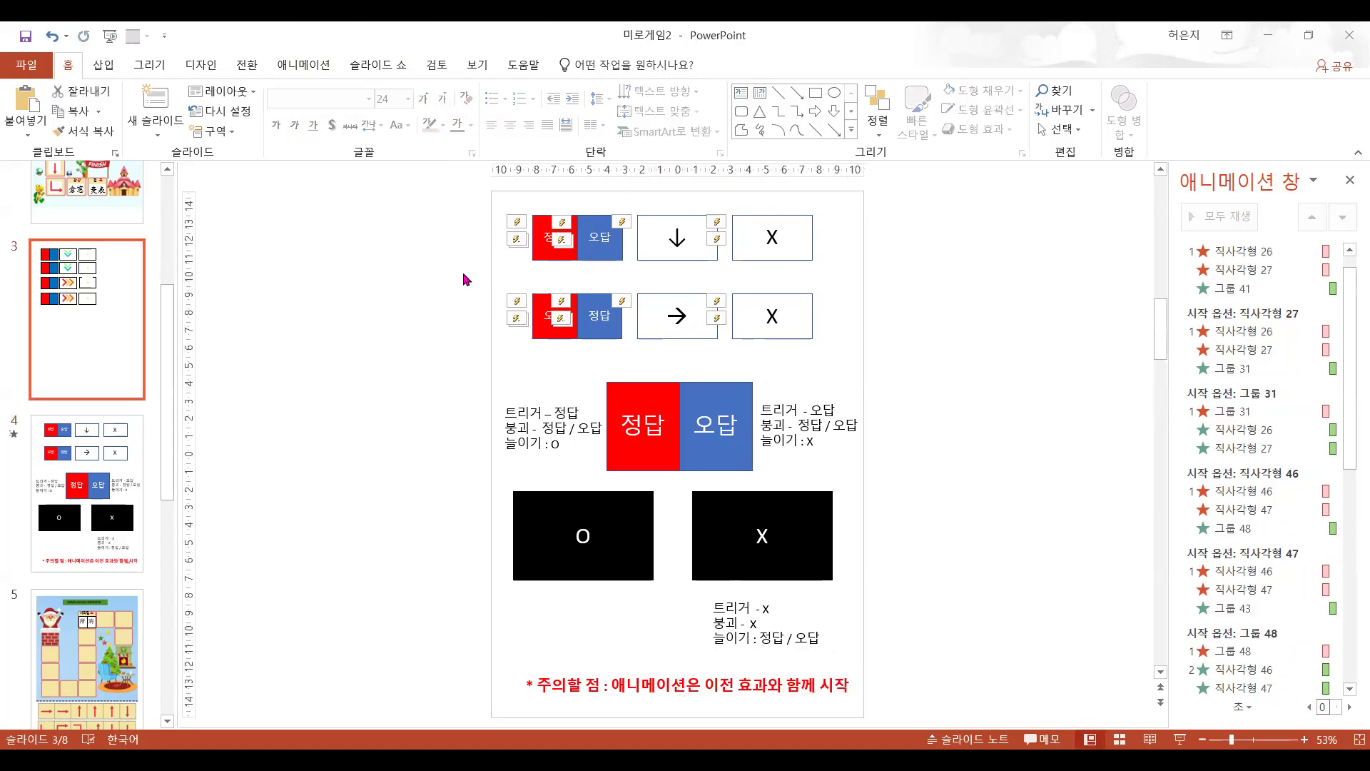
{"action": "left_click", "coordinate": [136, 544]}
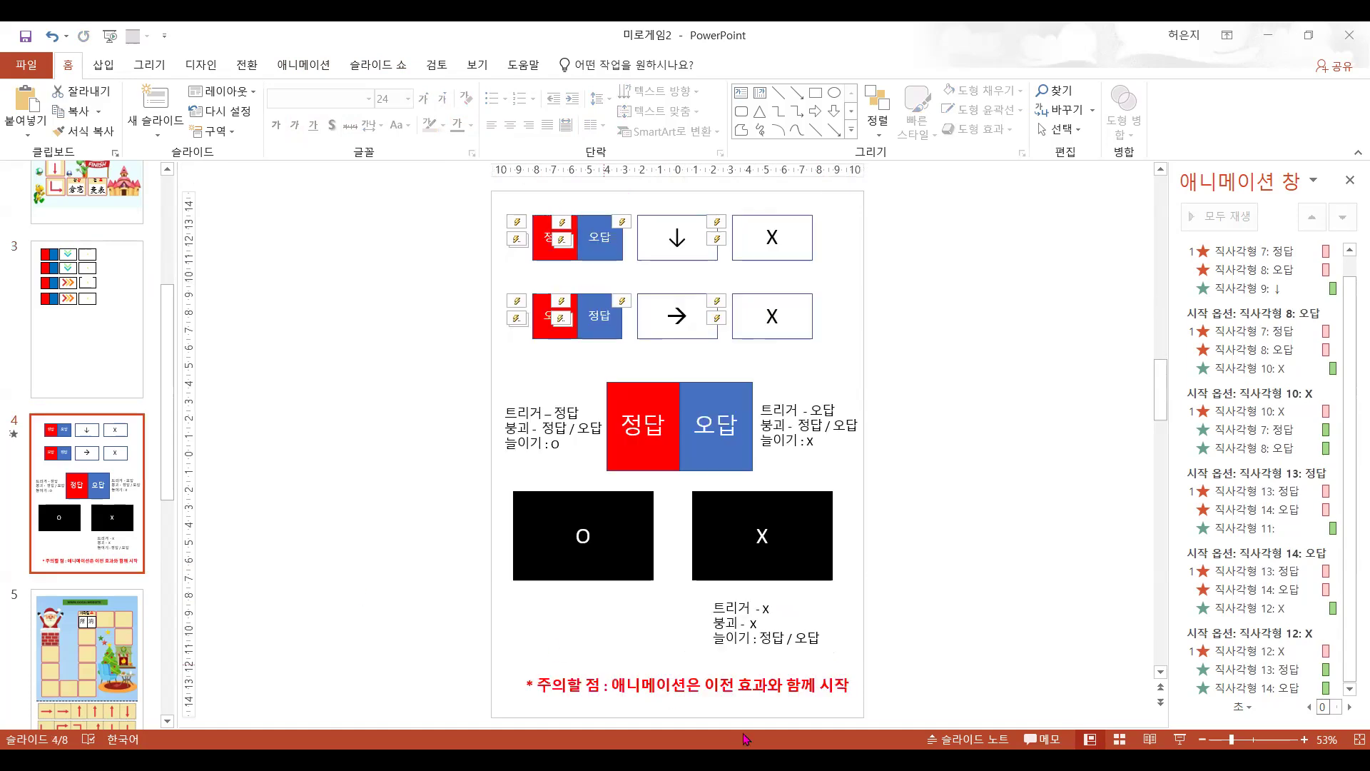
{"action": "left_click", "coordinate": [700, 690]}
{"action": "left_click", "coordinate": [676, 699]}
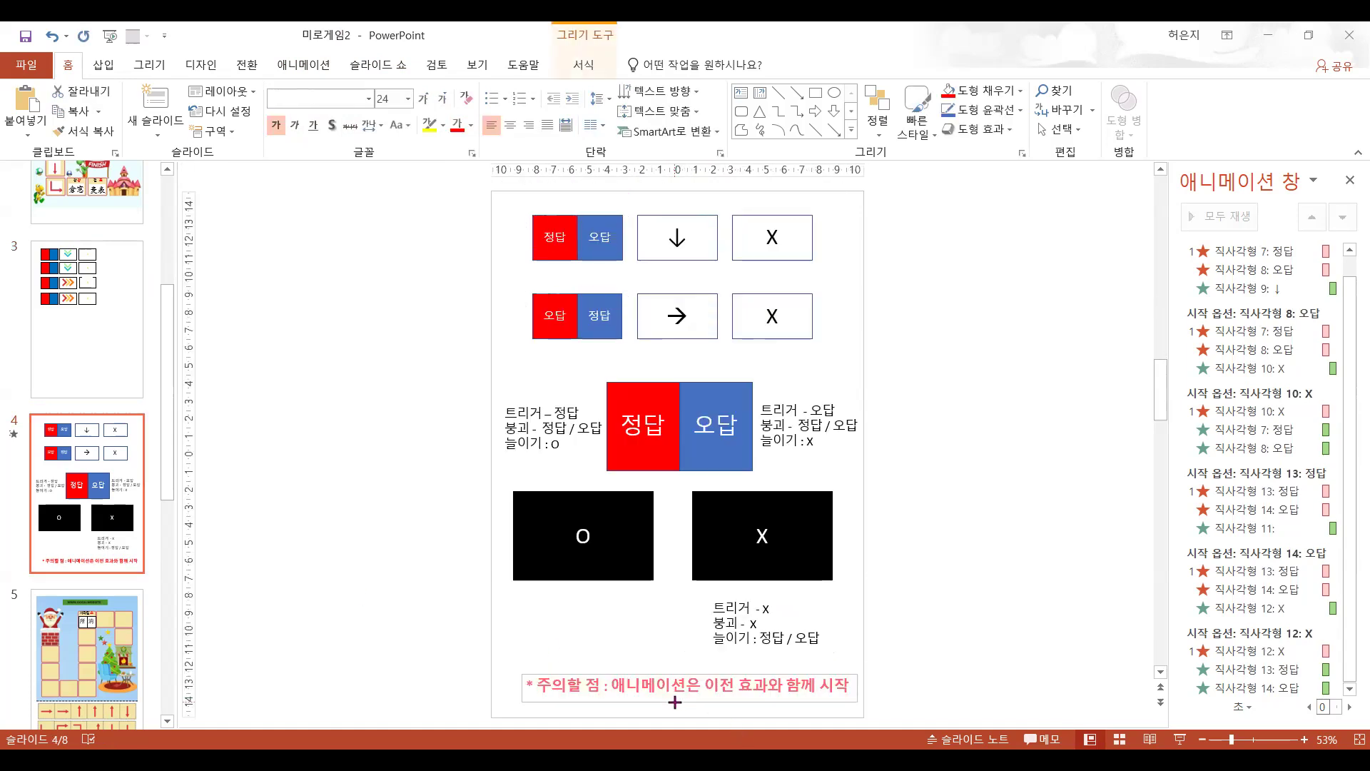
{"action": "left_click_drag", "start_coordinate": [663, 699], "coordinate": [649, 707]}
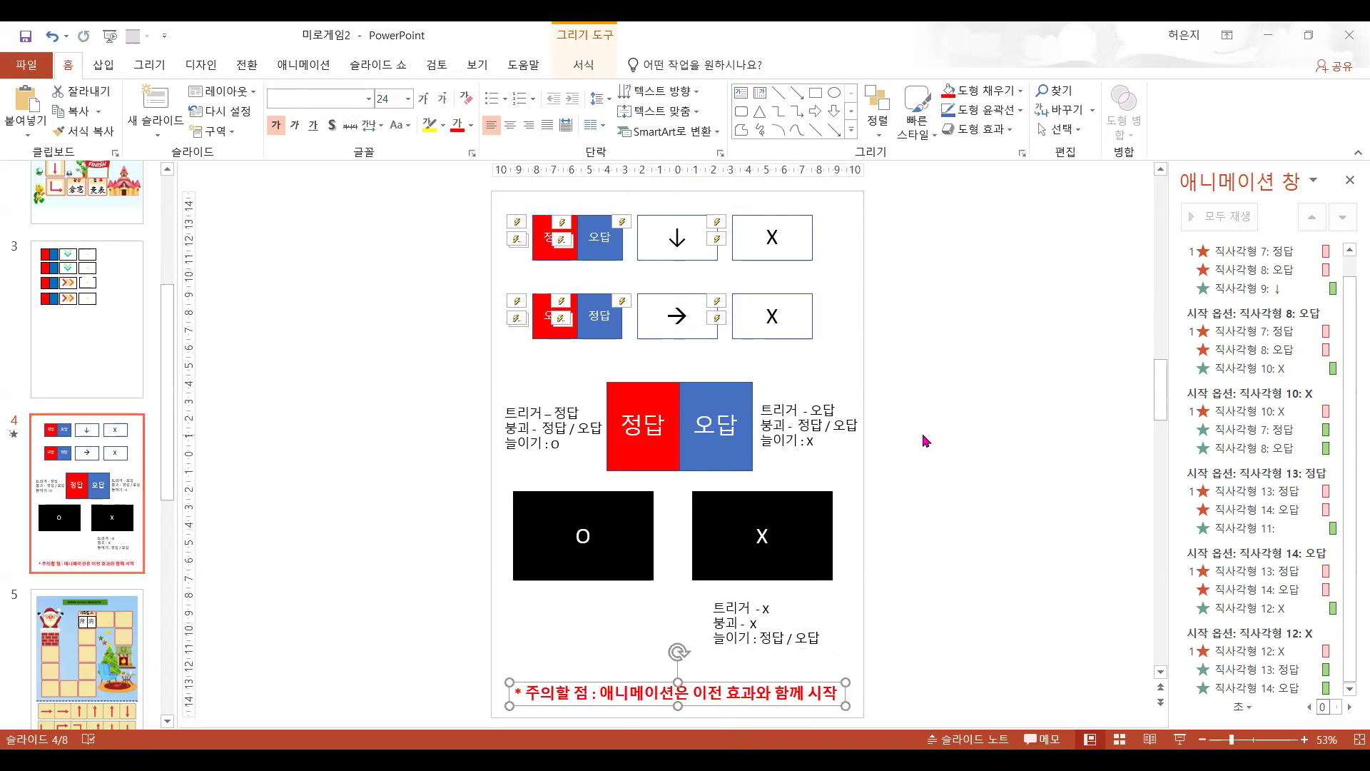
{"action": "scroll", "coordinate": [956, 459], "scroll_direction": "up", "scroll_amount": 3}
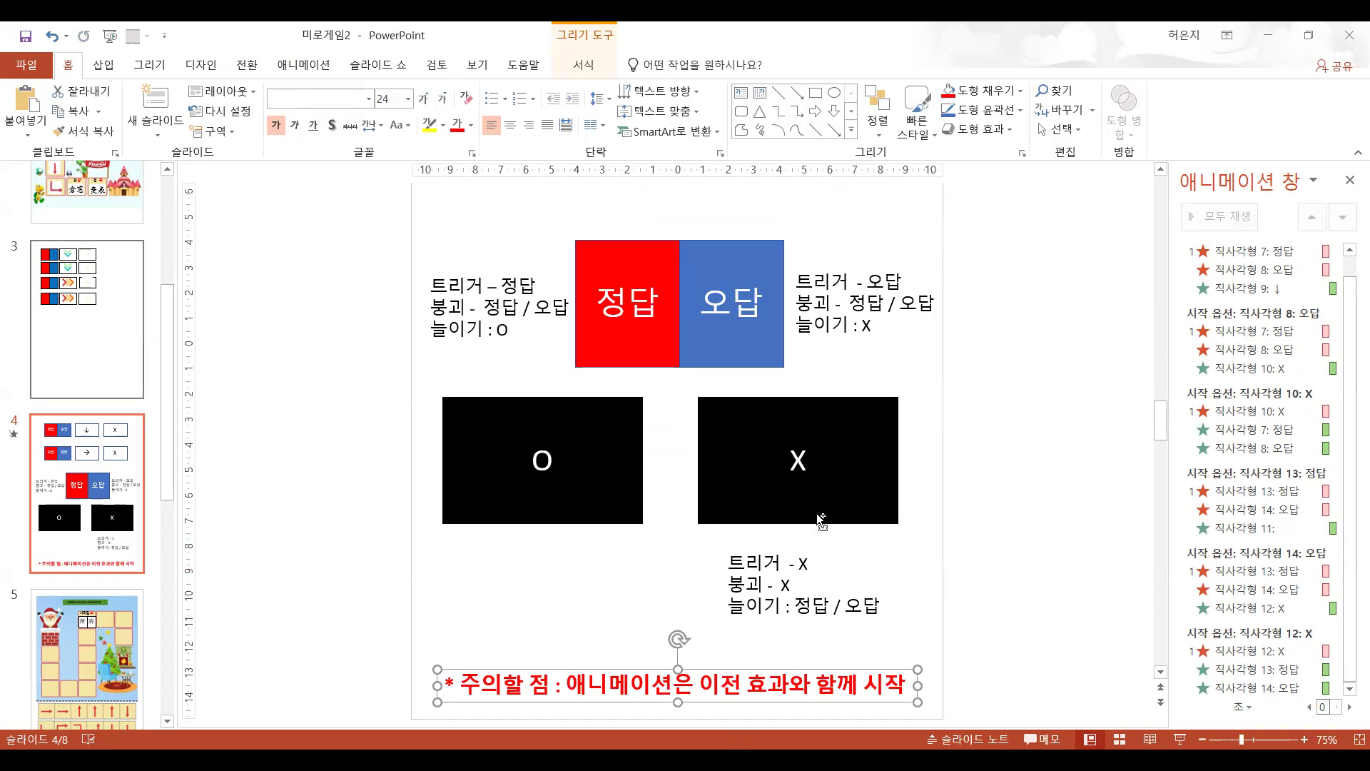
{"action": "left_click", "coordinate": [896, 457]}
{"action": "scroll", "coordinate": [898, 454], "scroll_direction": "down", "scroll_amount": 1}
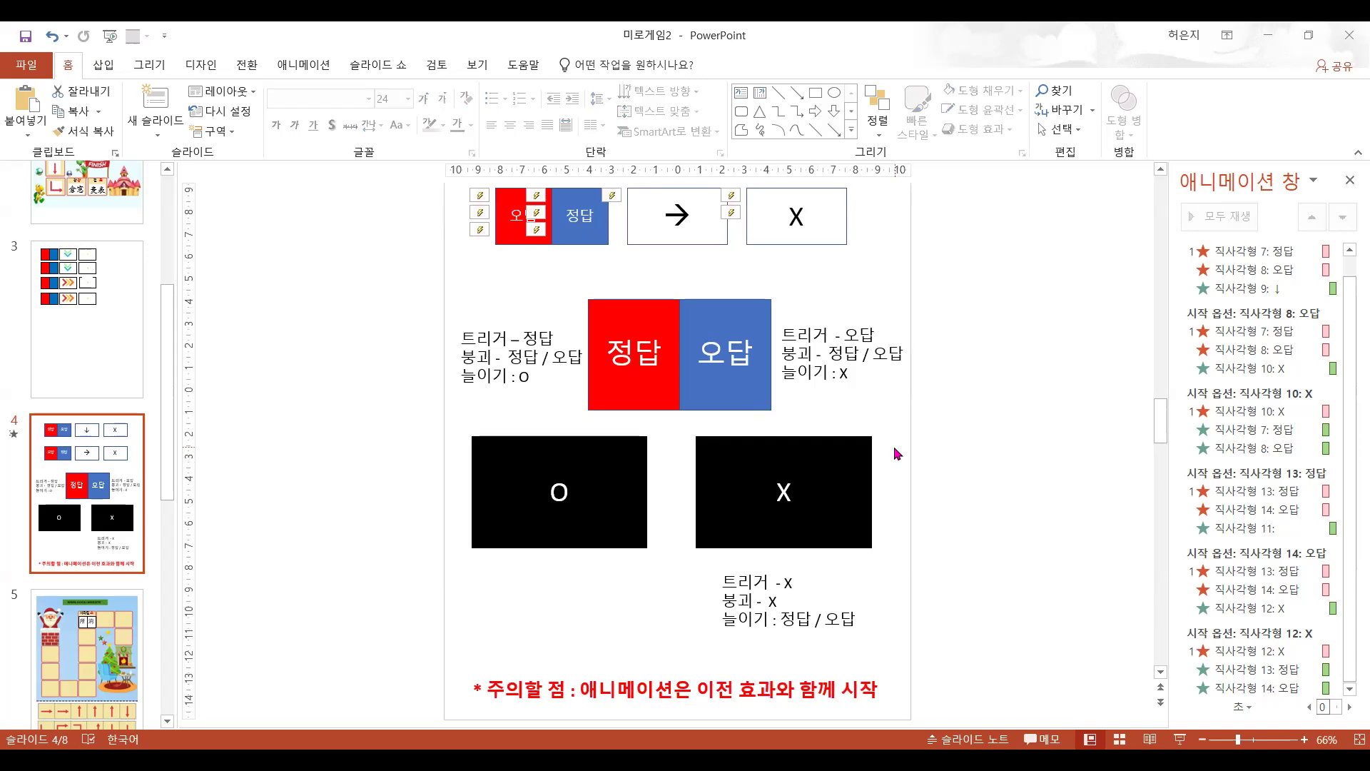
{"action": "scroll", "coordinate": [901, 457], "scroll_direction": "down", "scroll_amount": 1}
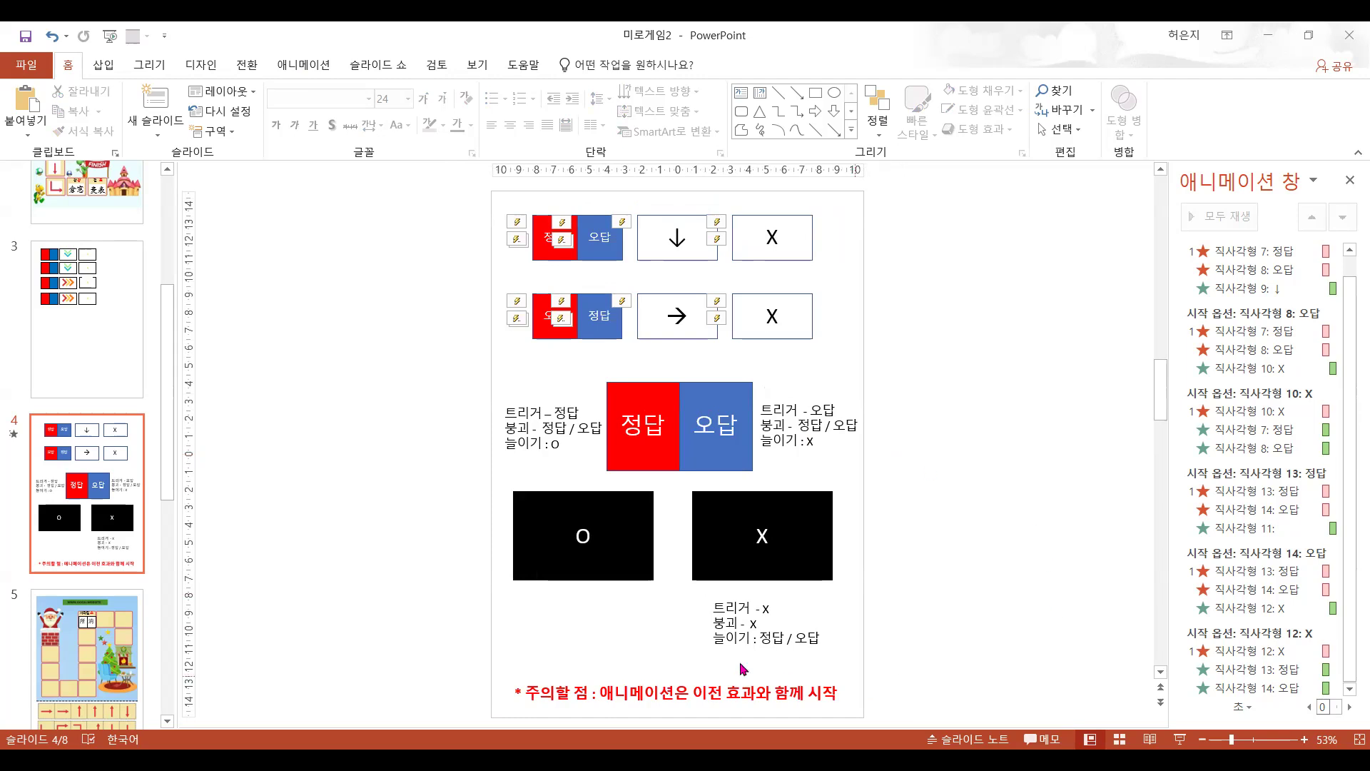
- Examine the animations attached to the red, blue, arrow and star boxes in the lower rows of slide 3
{"action": "scroll", "coordinate": [725, 435], "scroll_direction": "up", "scroll_amount": 1}
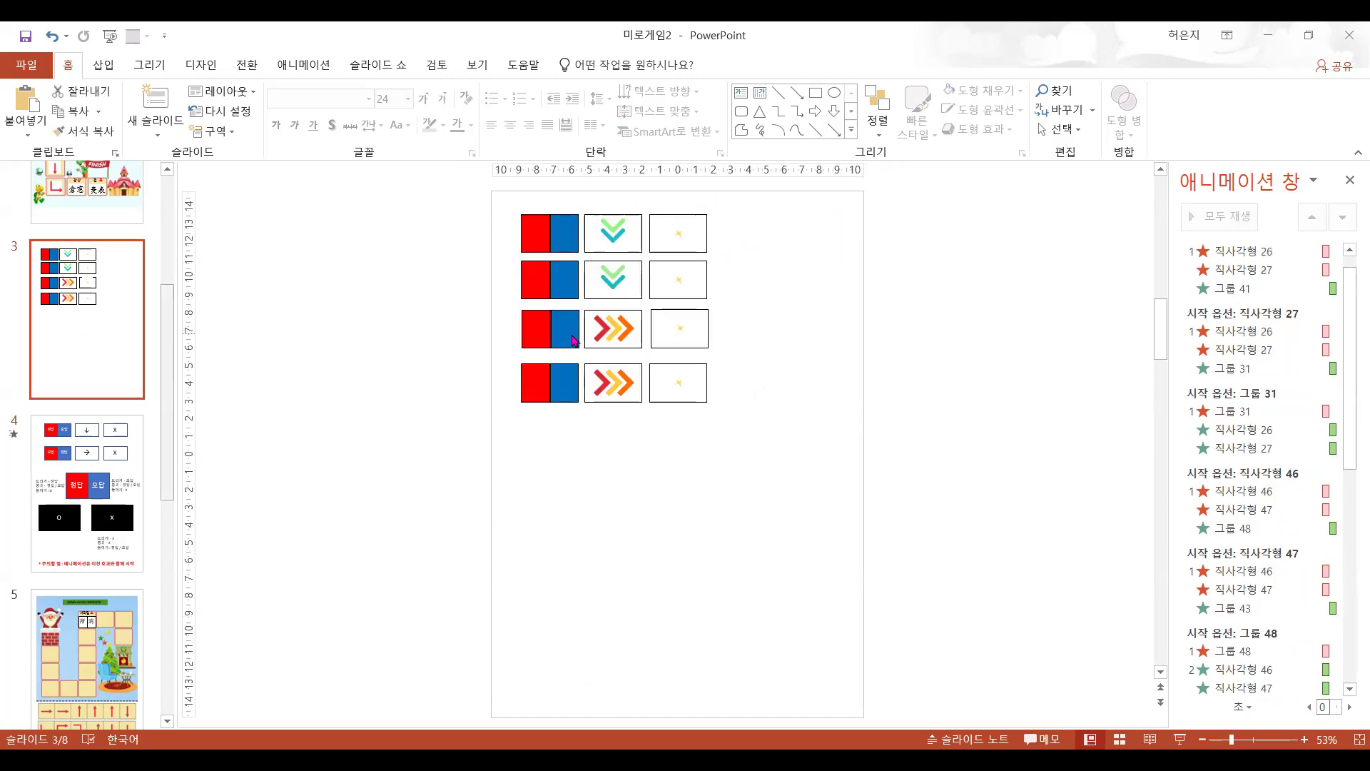
{"action": "scroll", "coordinate": [737, 394], "scroll_direction": "up", "scroll_amount": 2}
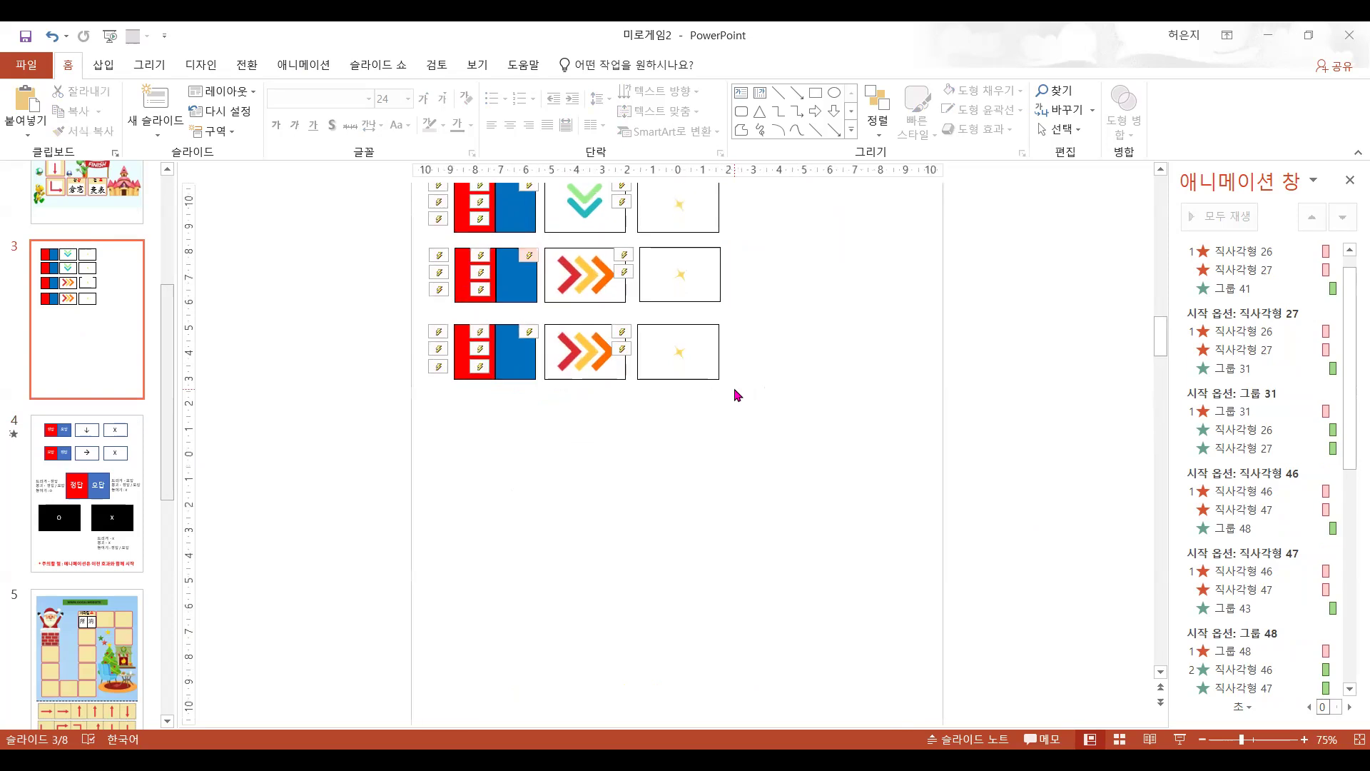
{"action": "left_click", "coordinate": [611, 342]}
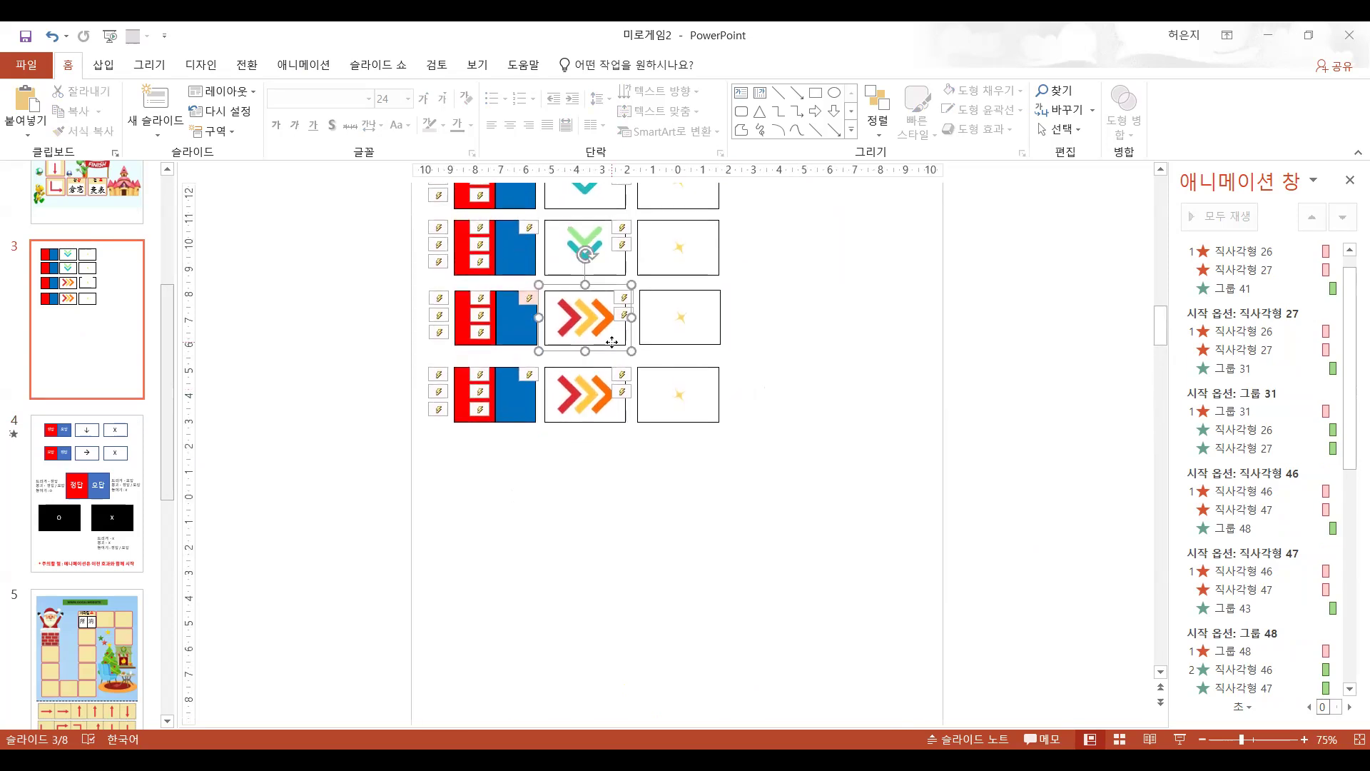
{"action": "left_click", "coordinate": [699, 342]}
{"action": "left_click", "coordinate": [524, 410]}
{"action": "left_click", "coordinate": [470, 410]}
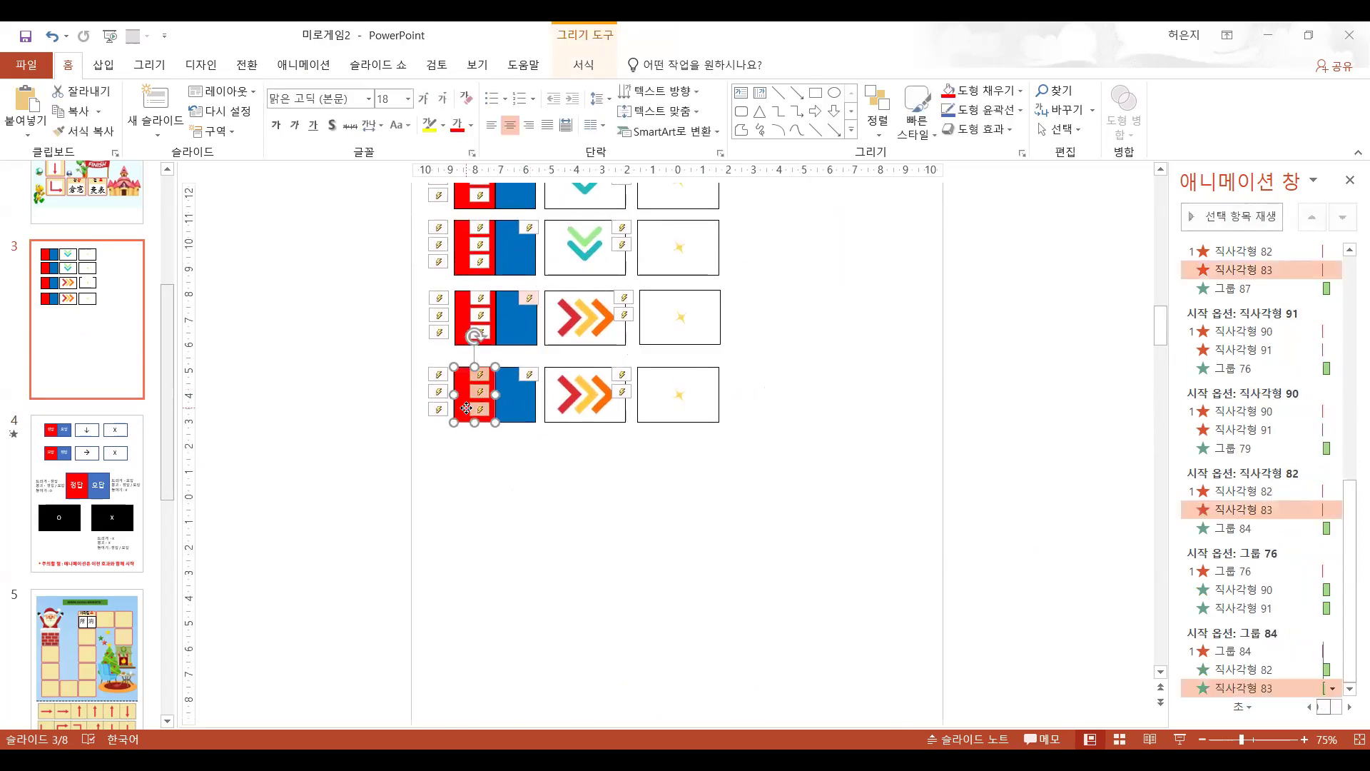
{"action": "left_click", "coordinate": [524, 412]}
{"action": "scroll", "coordinate": [722, 485], "scroll_direction": "up", "scroll_amount": 2}
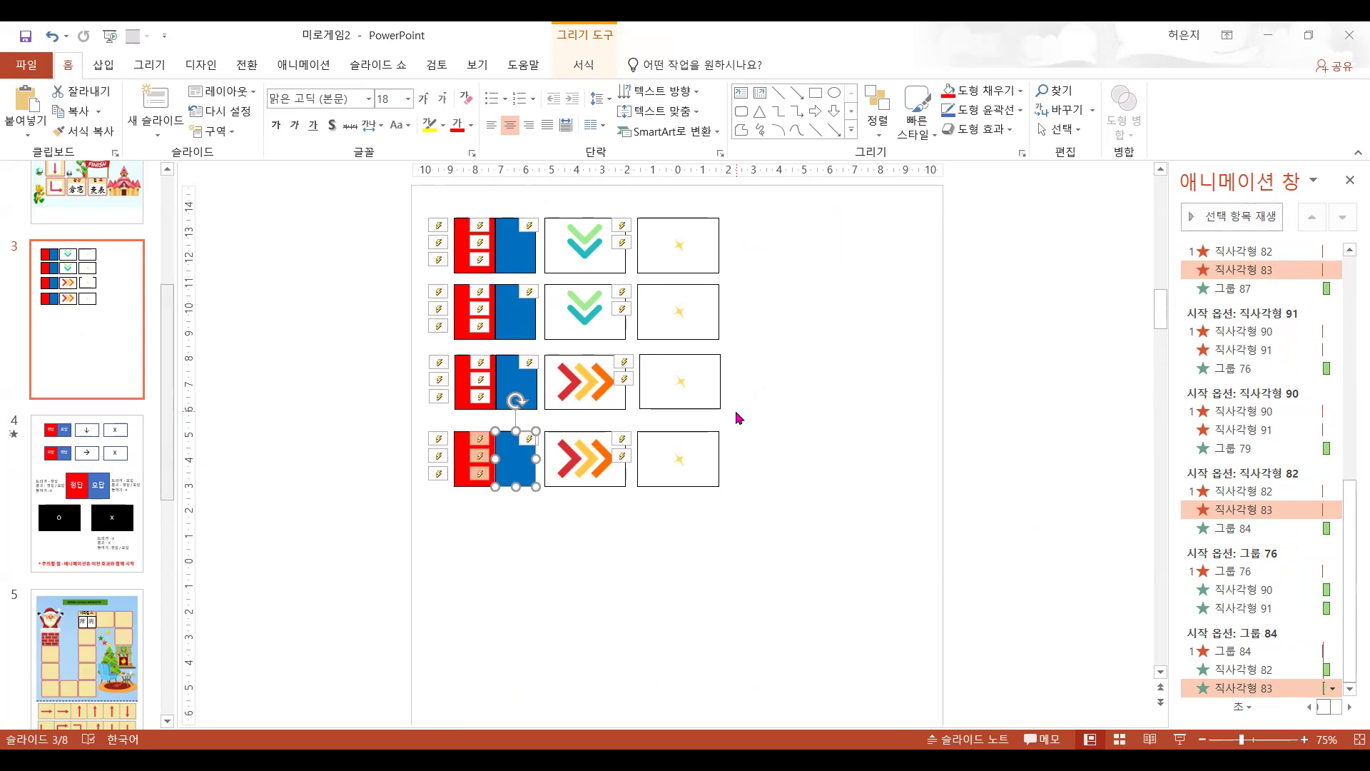
{"action": "scroll", "coordinate": [738, 418], "scroll_direction": "down", "scroll_amount": 3}
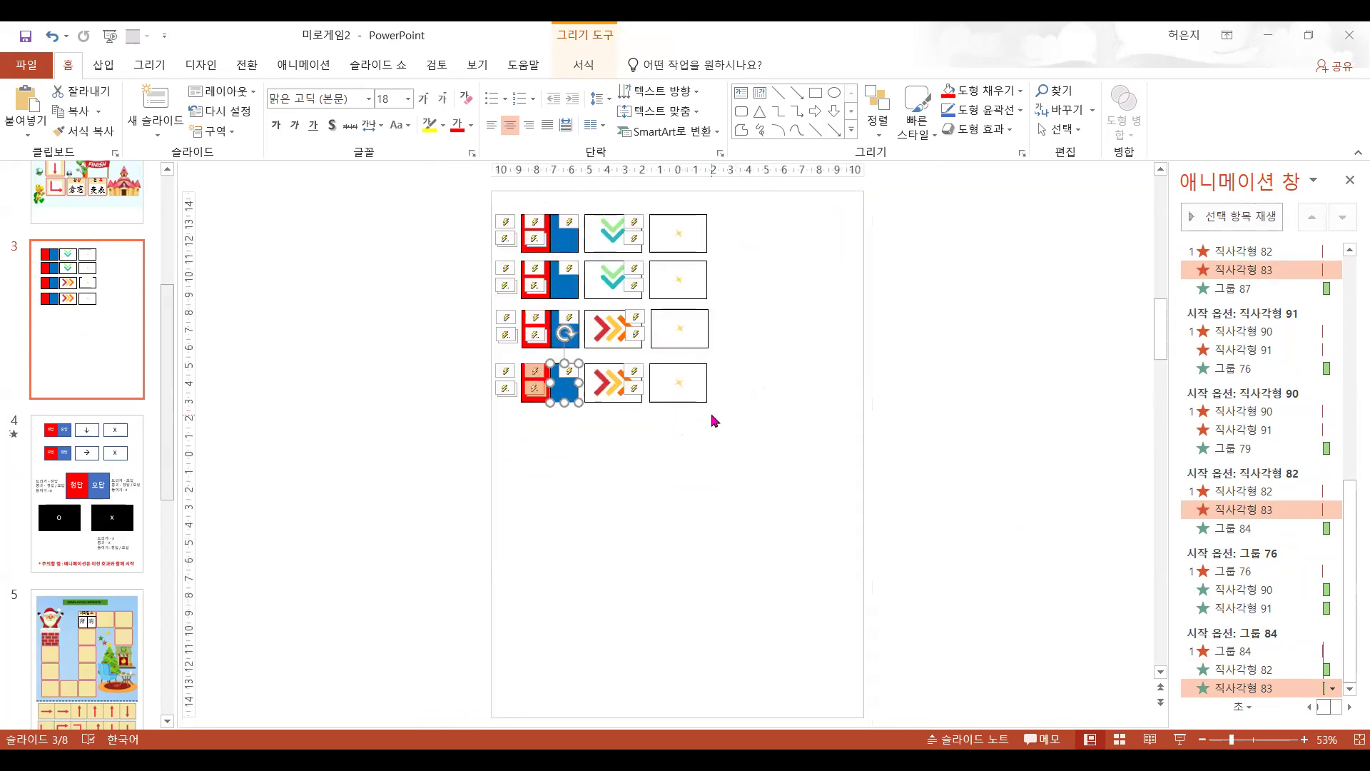
{"action": "left_click", "coordinate": [684, 398]}
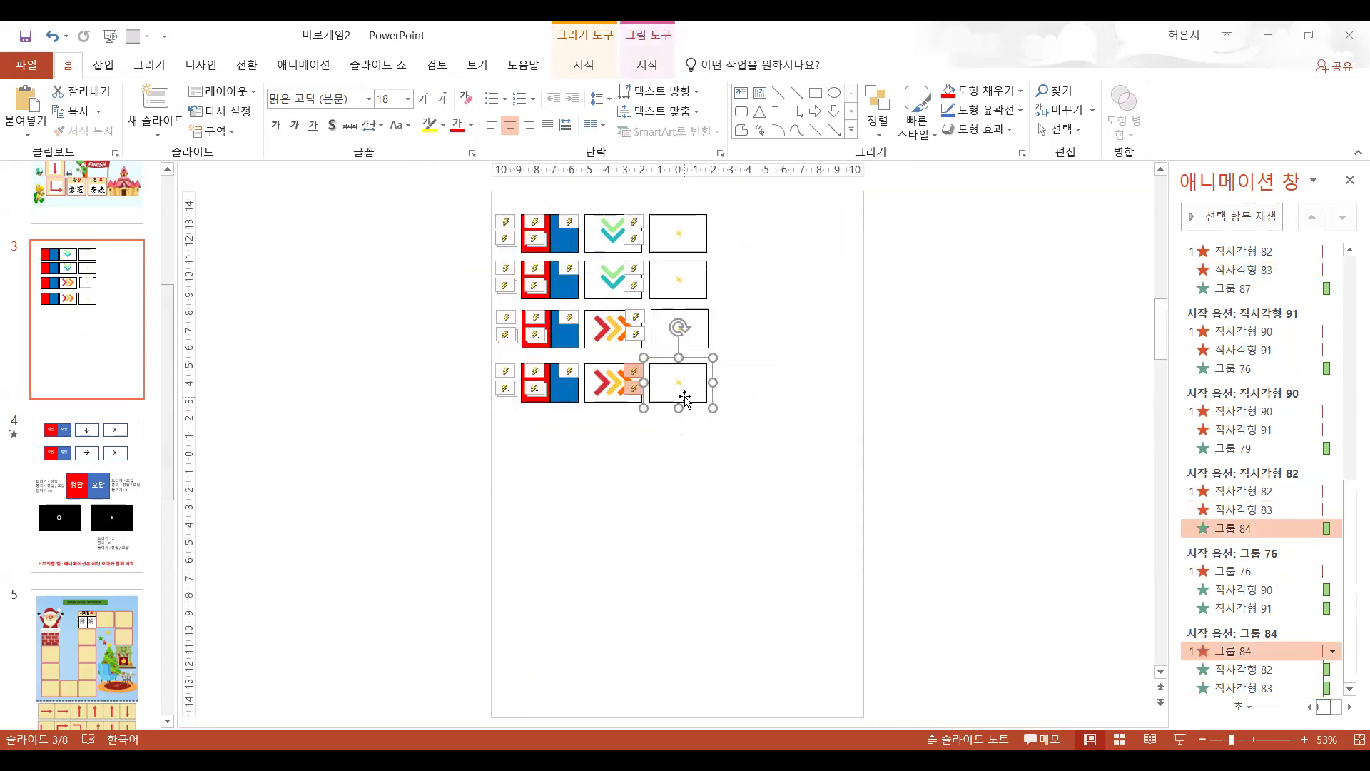
{"action": "left_click", "coordinate": [546, 390]}
{"action": "left_click", "coordinate": [618, 391]}
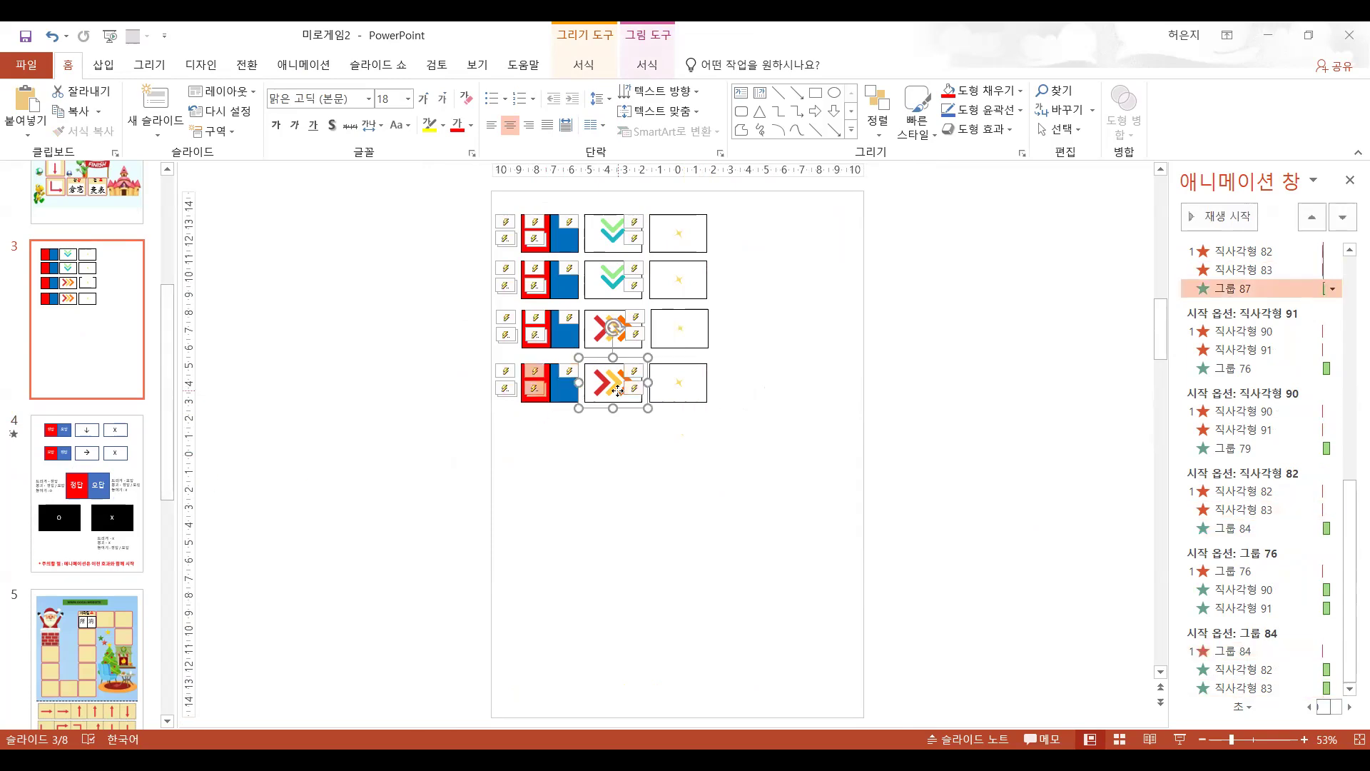
- Play slide 3 as a slide show, trigger the red/blue choice in the fourth row, and exit the show
{"action": "left_click", "coordinate": [1179, 739]}
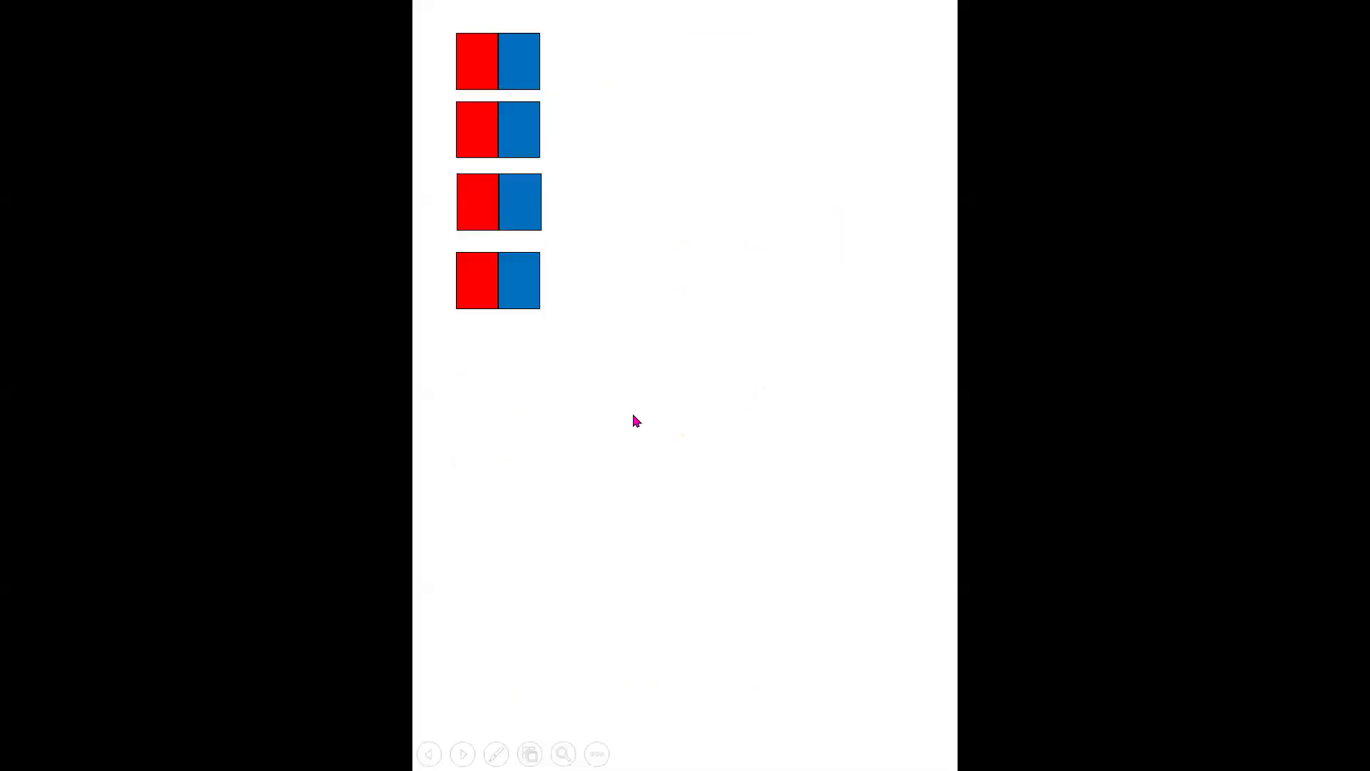
{"action": "scroll", "coordinate": [564, 354], "scroll_direction": "up", "scroll_amount": 1}
{"action": "scroll", "coordinate": [556, 350], "scroll_direction": "down", "scroll_amount": 1}
{"action": "left_click", "coordinate": [501, 279]}
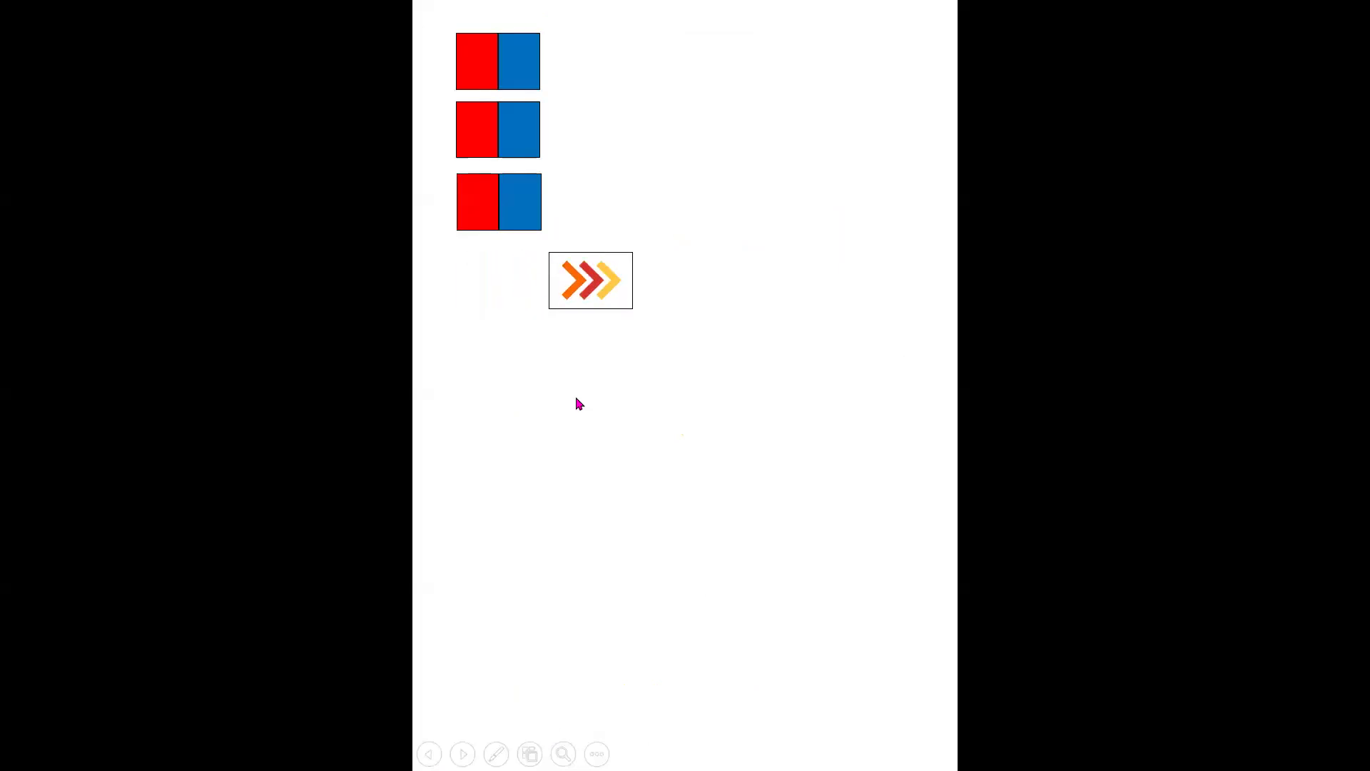
{"action": "key", "text": "Escape"}
{"action": "left_click", "coordinate": [524, 400]}
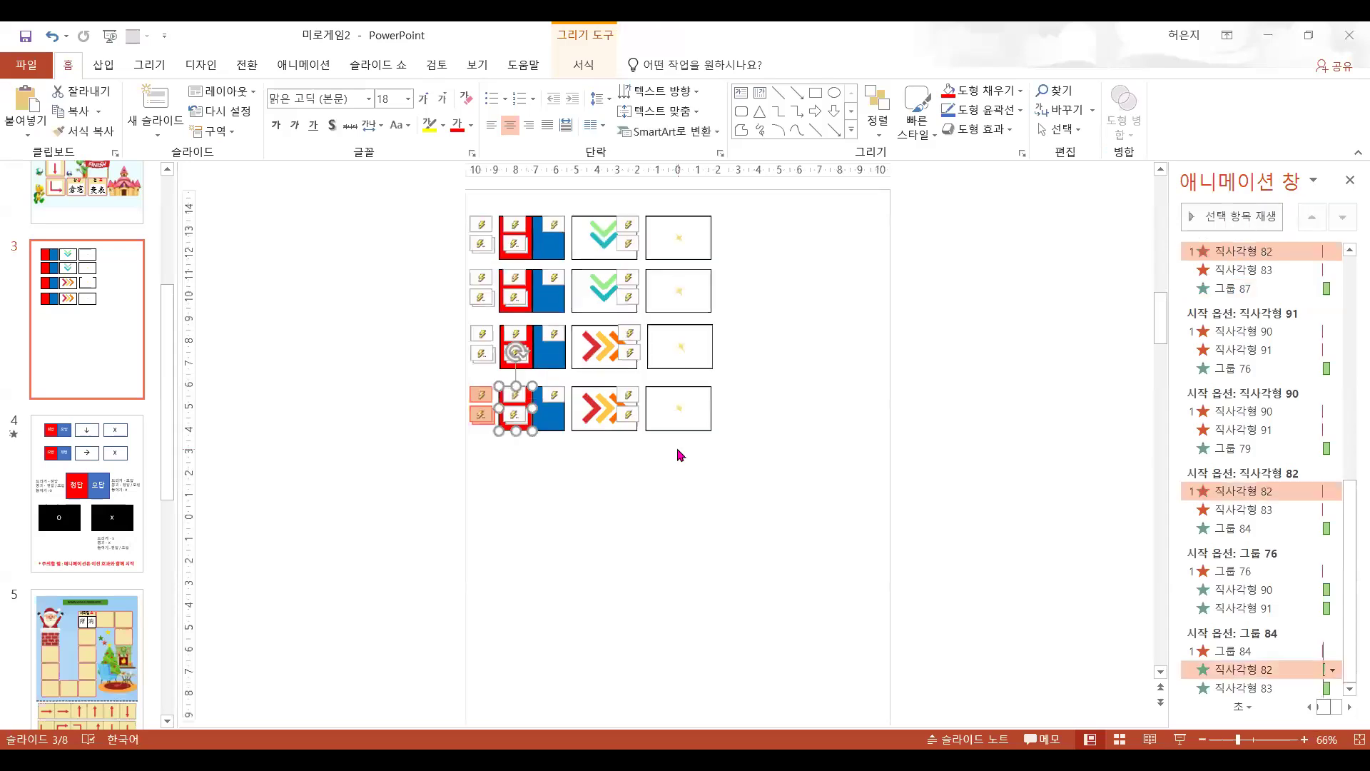
{"action": "scroll", "coordinate": [523, 403], "scroll_direction": "up", "scroll_amount": 7}
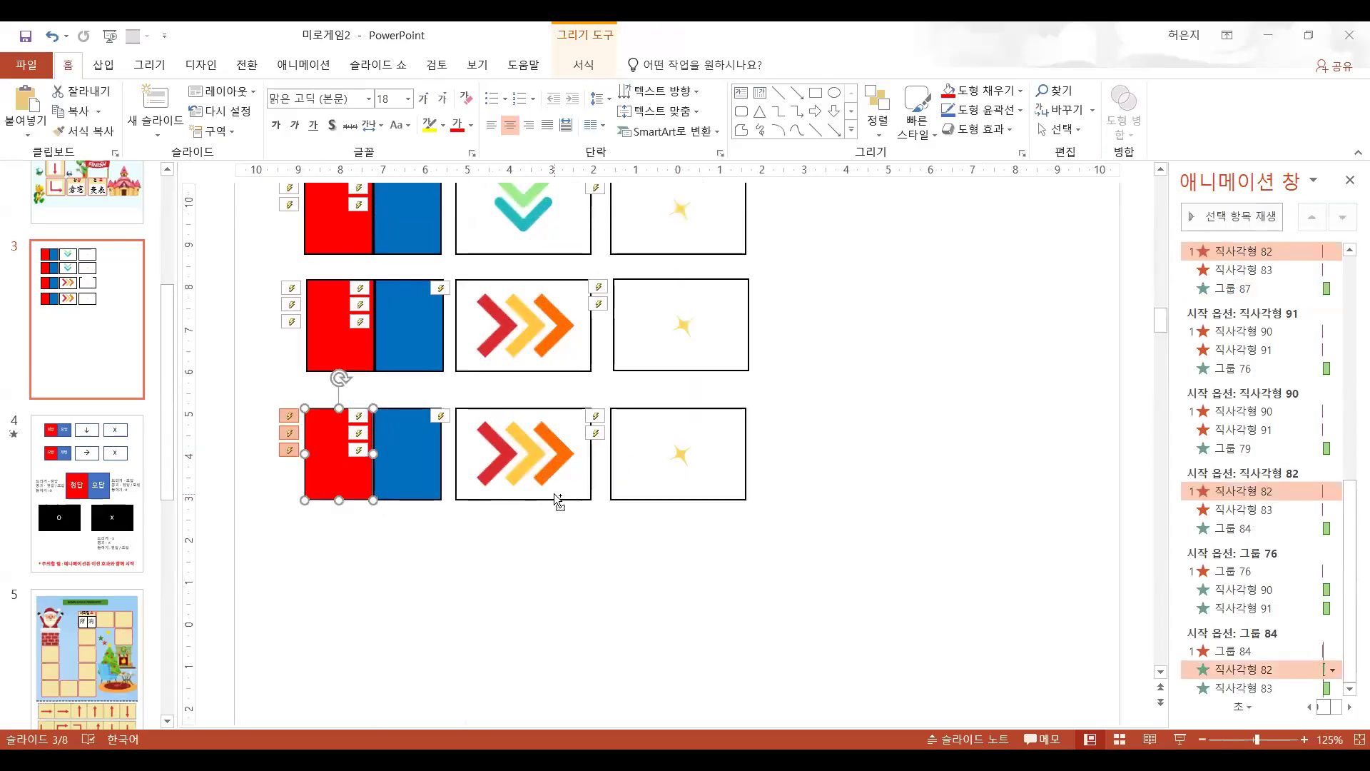
{"action": "scroll", "coordinate": [557, 498], "scroll_direction": "down", "scroll_amount": 7}
- Look through the finished Mario maze on slide 2 and the blank maze templates on slides 6 to 8
{"action": "left_click", "coordinate": [104, 562]}
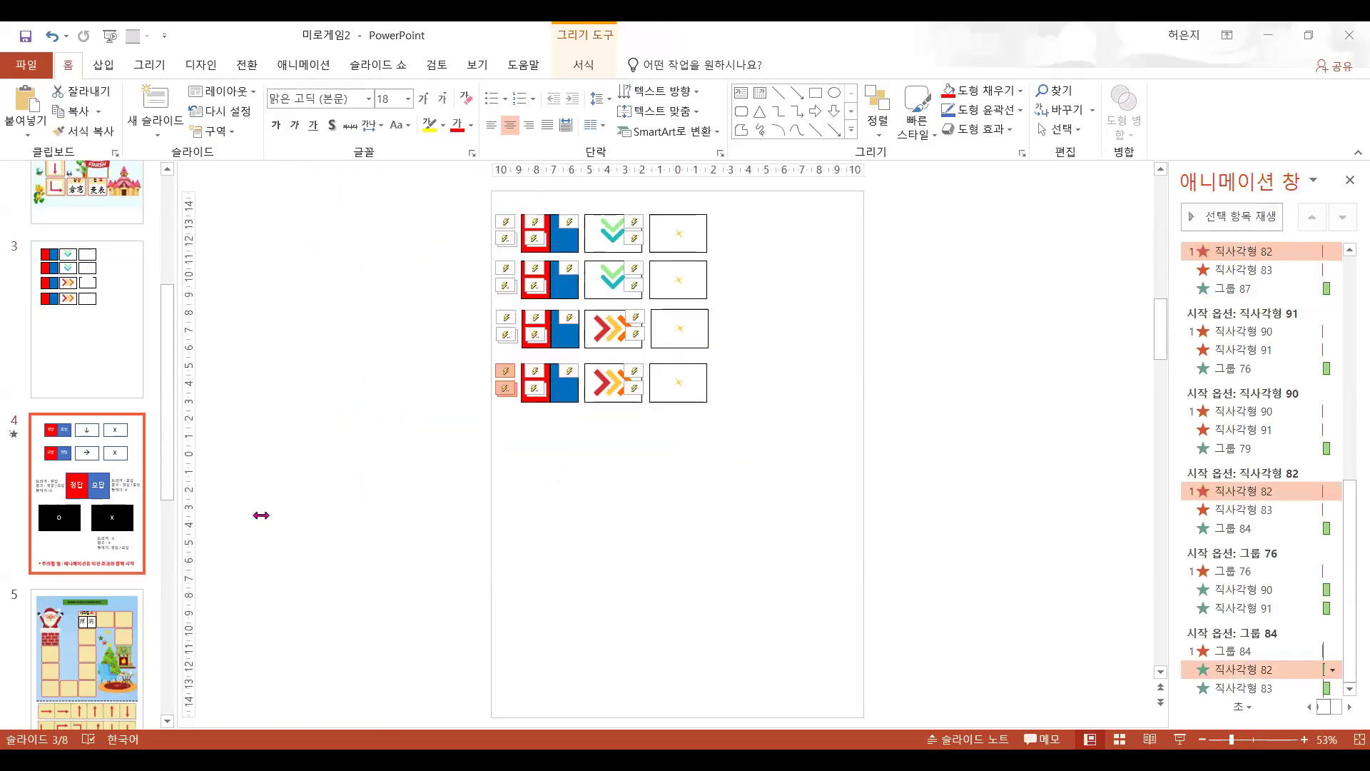
{"action": "scroll", "coordinate": [129, 393], "scroll_direction": "up", "scroll_amount": 3}
{"action": "scroll", "coordinate": [130, 392], "scroll_direction": "up", "scroll_amount": 1}
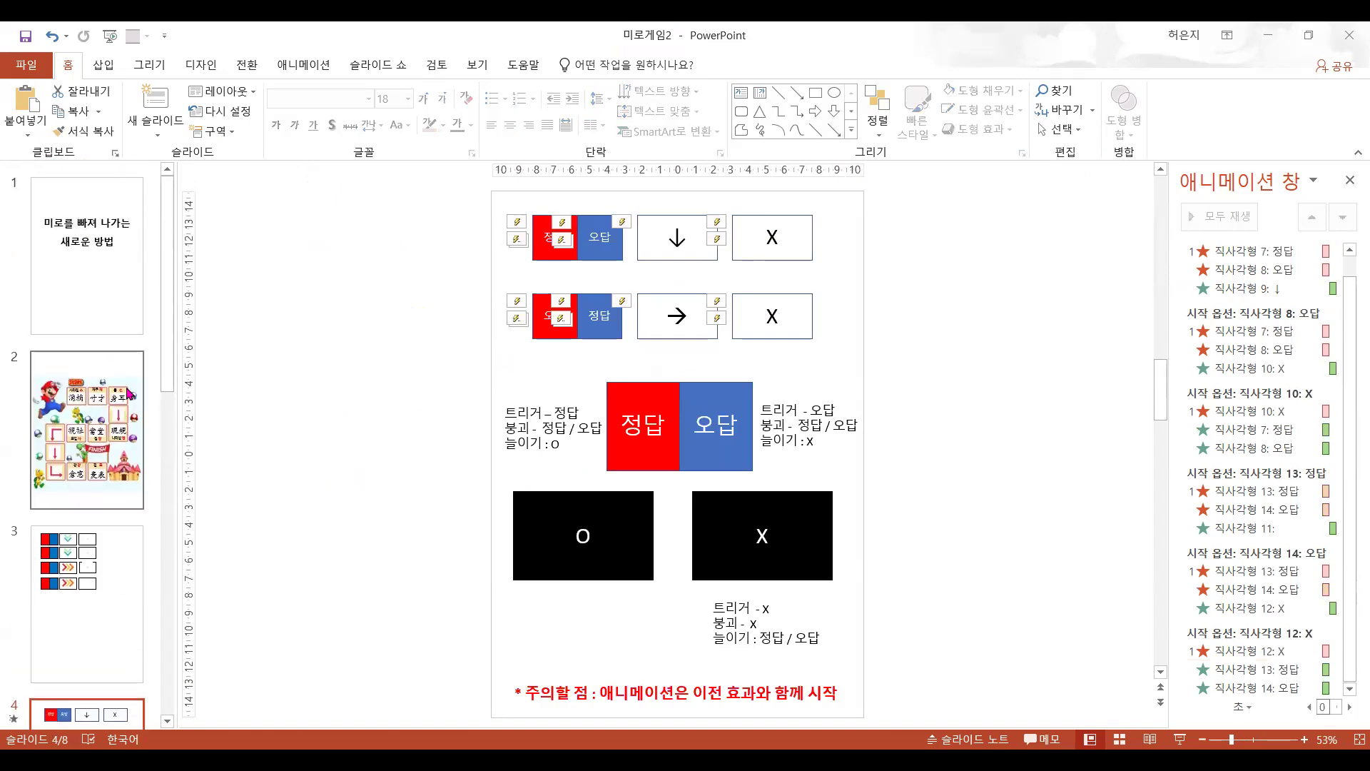
{"action": "left_click", "coordinate": [130, 394]}
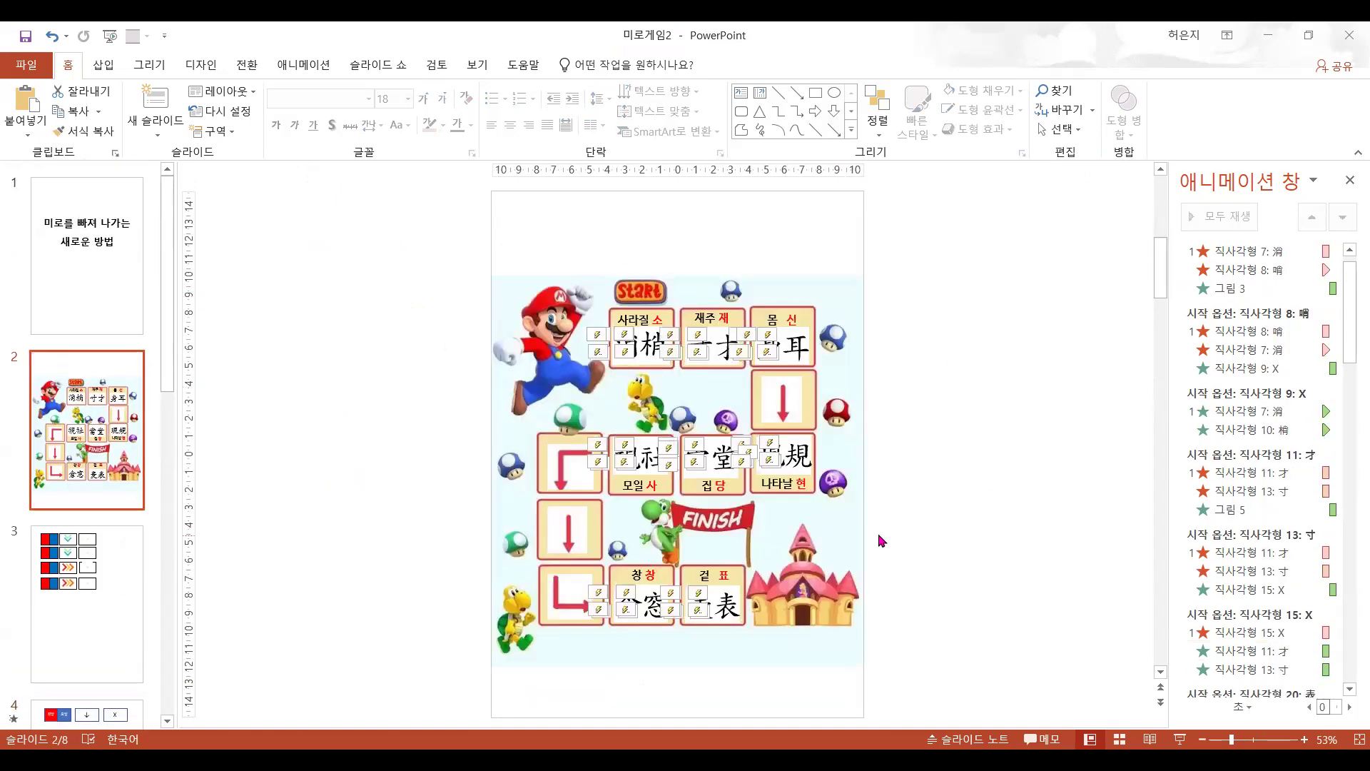
{"action": "scroll", "coordinate": [64, 571], "scroll_direction": "down", "scroll_amount": 8}
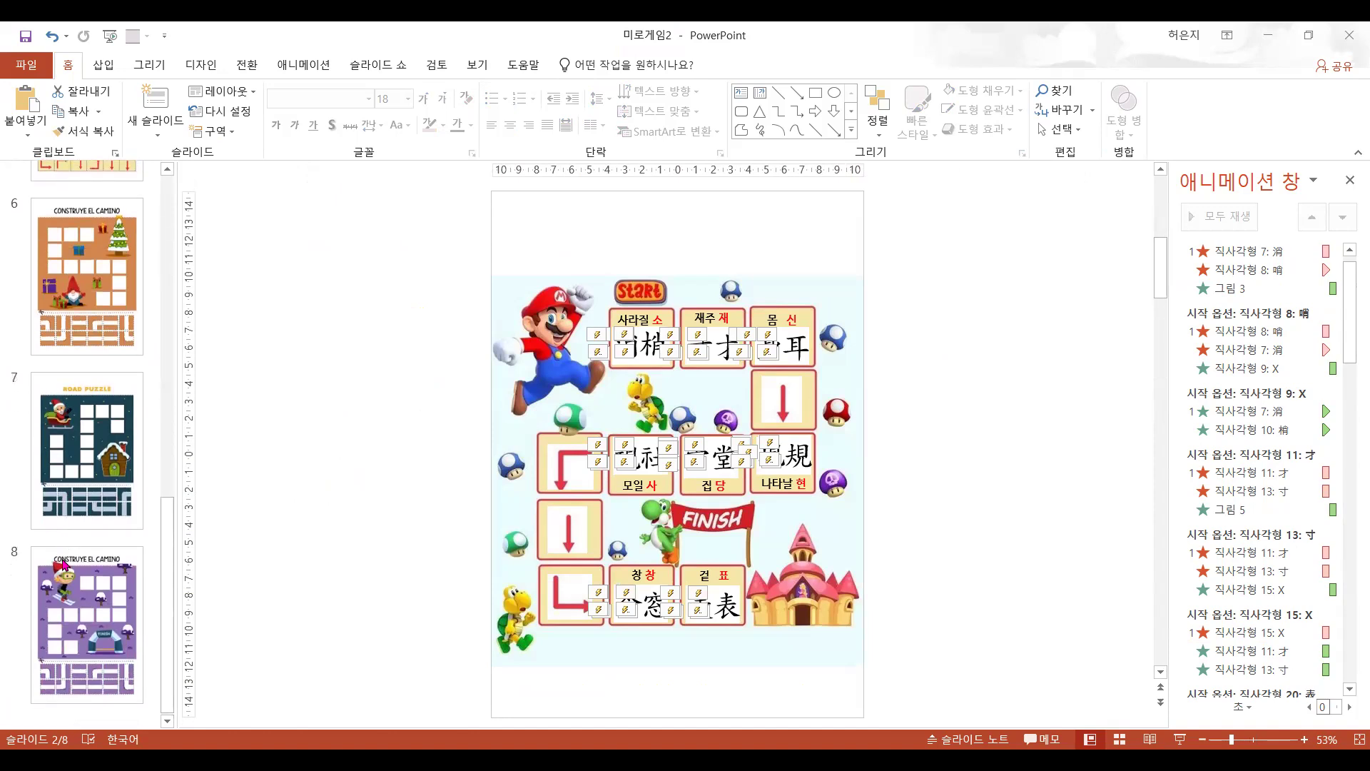
{"action": "left_click", "coordinate": [85, 590]}
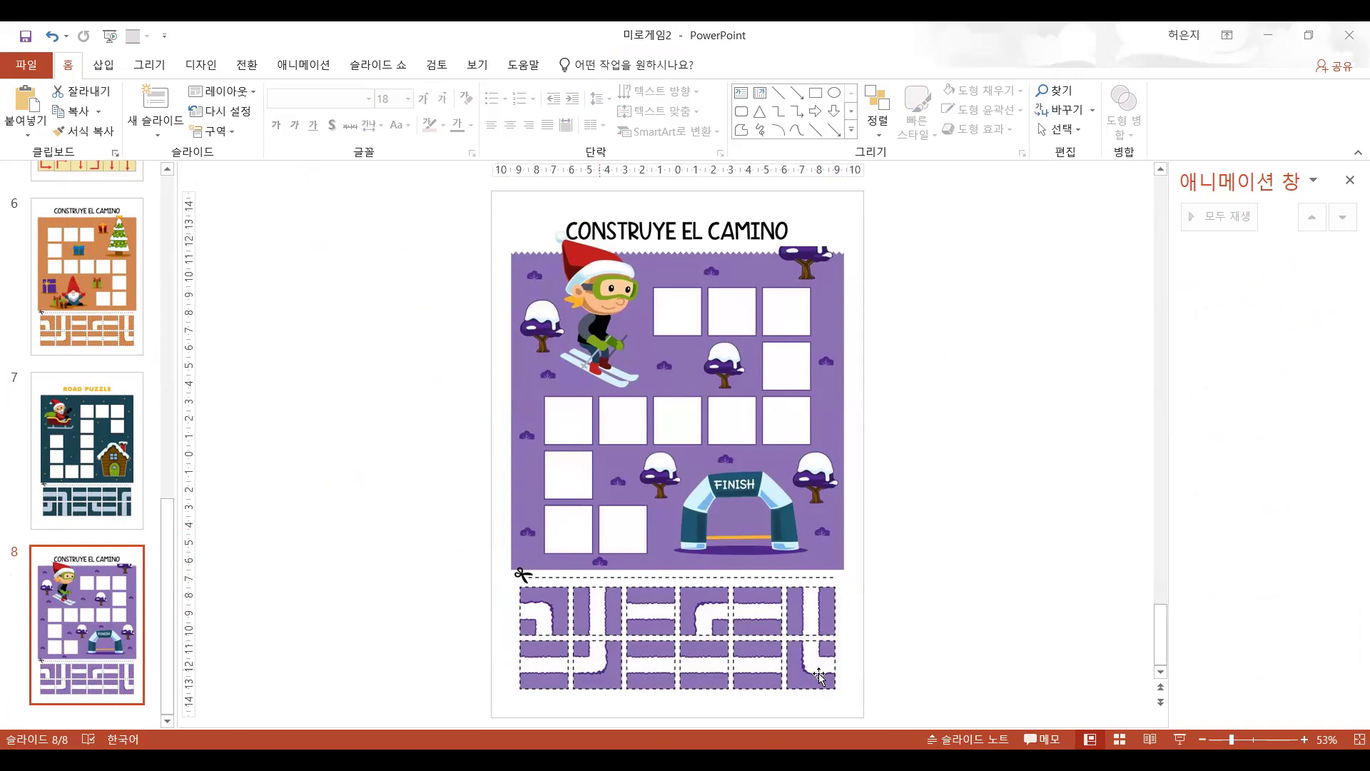
{"action": "left_click", "coordinate": [132, 471]}
{"action": "key", "text": "Up"}
{"action": "scroll", "coordinate": [114, 385], "scroll_direction": "up", "scroll_amount": 5}
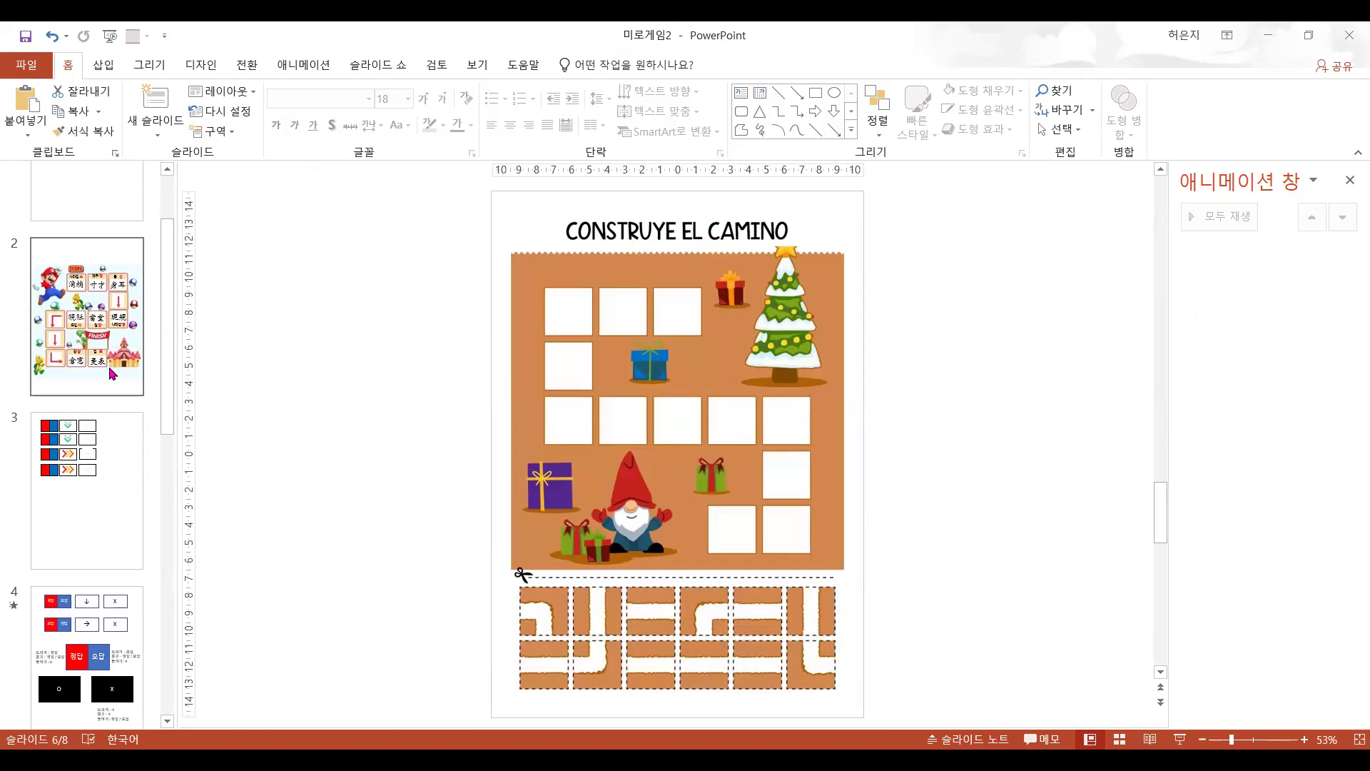
{"action": "scroll", "coordinate": [138, 394], "scroll_direction": "down", "scroll_amount": 8}
{"action": "left_click", "coordinate": [123, 615]}
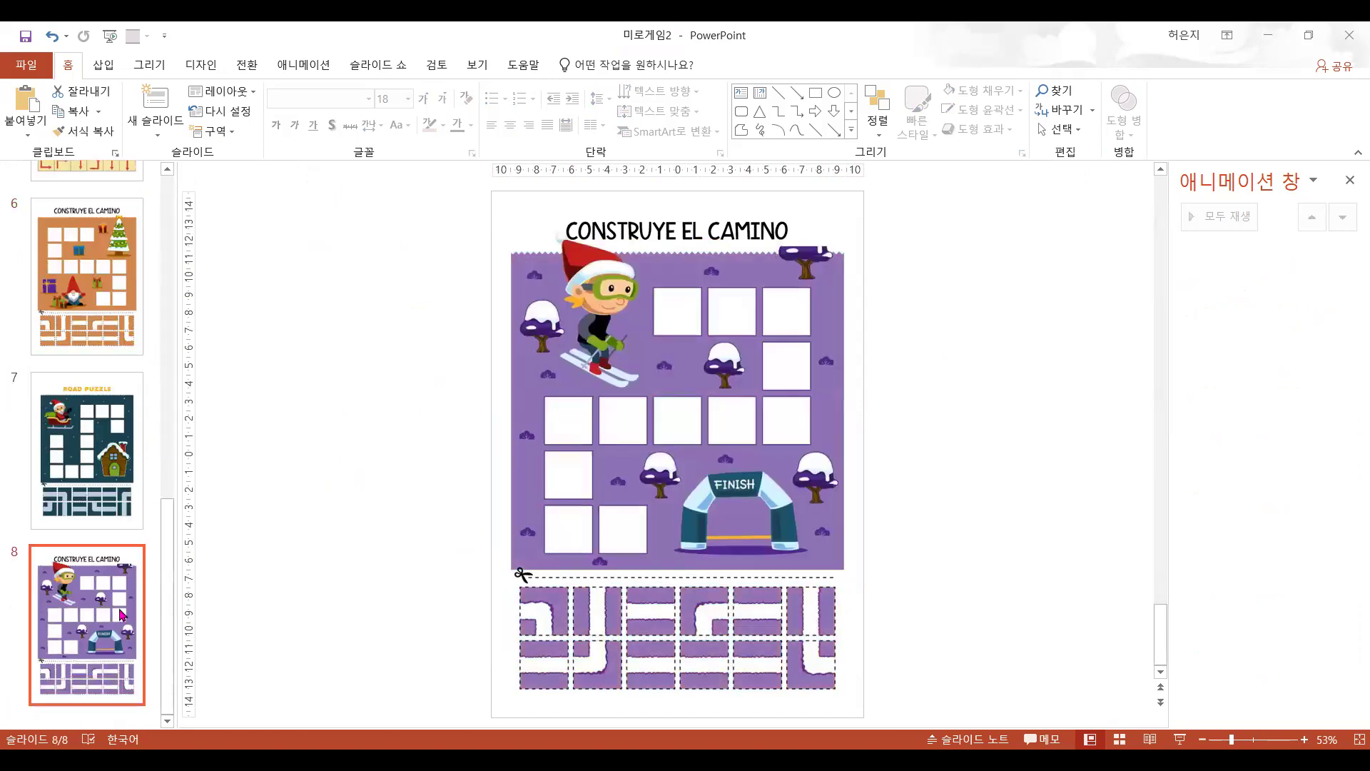